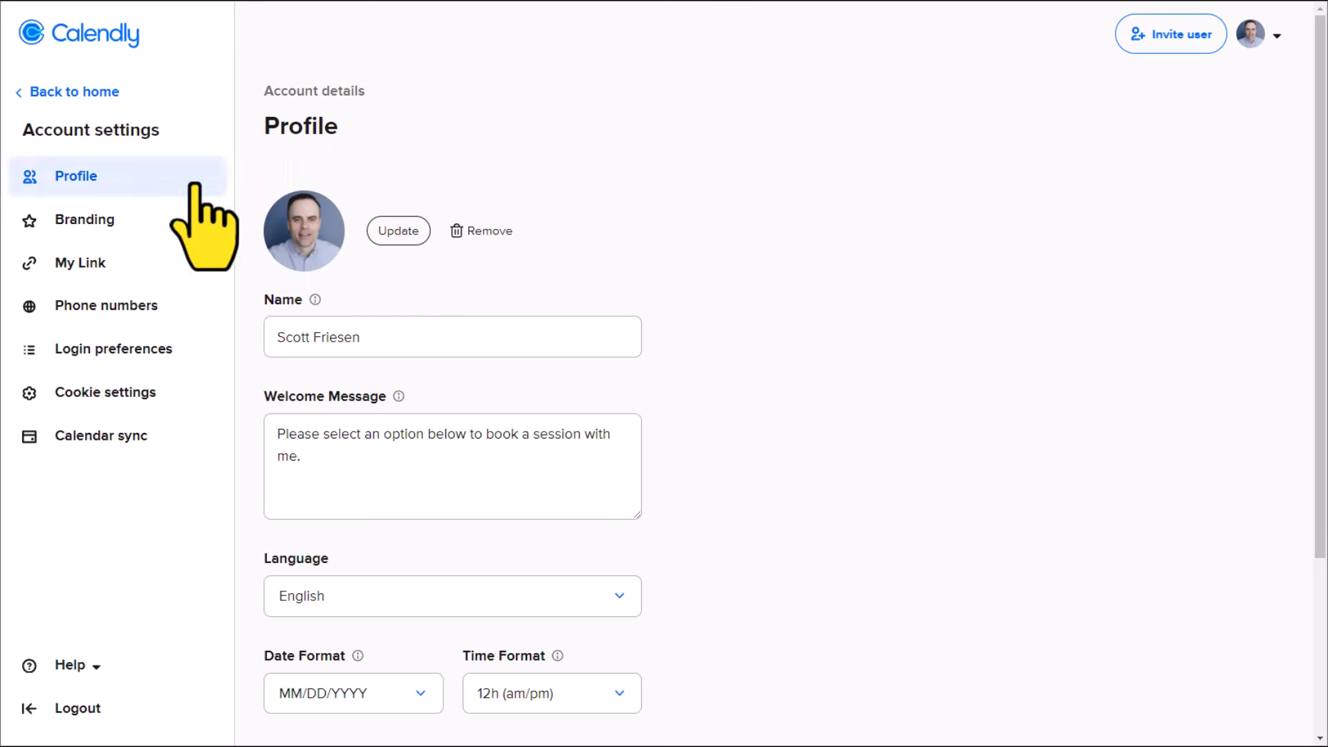
Step: View the account's branding settings, and open the calendar sync settings
click(81, 223)
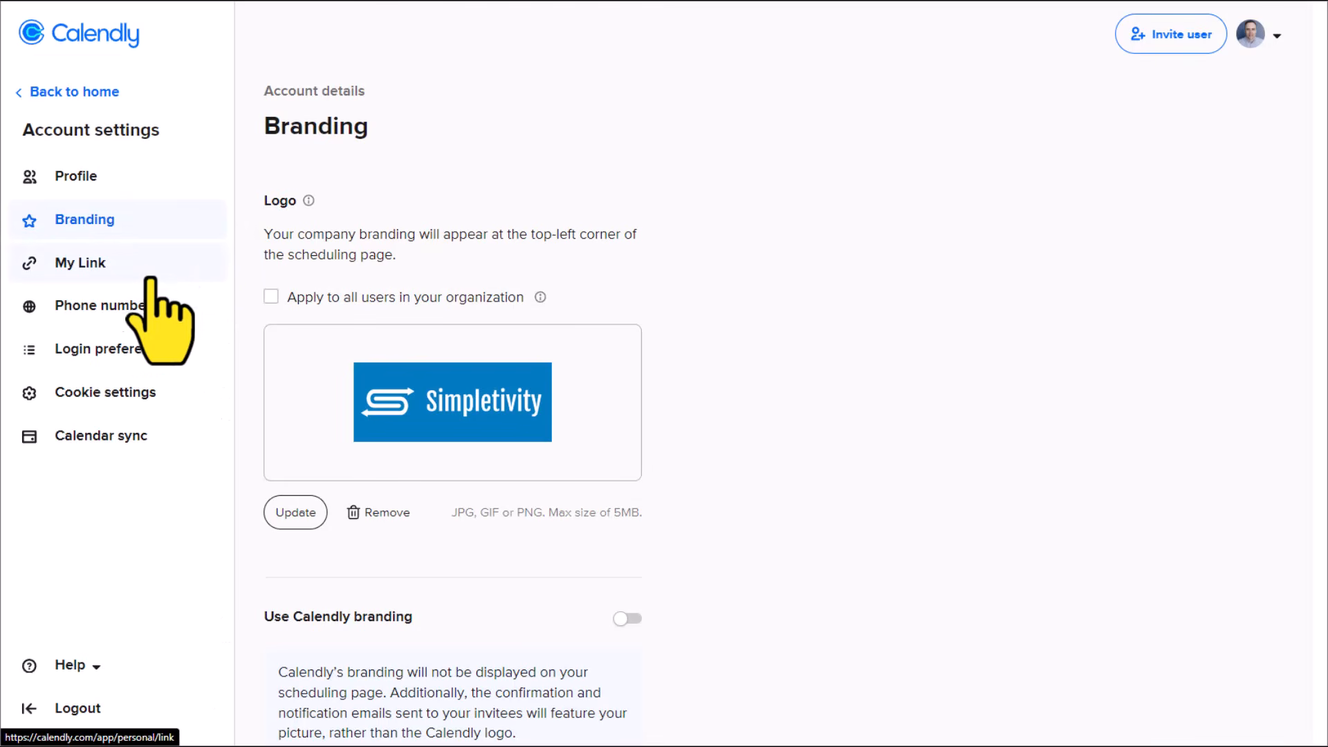
click(110, 435)
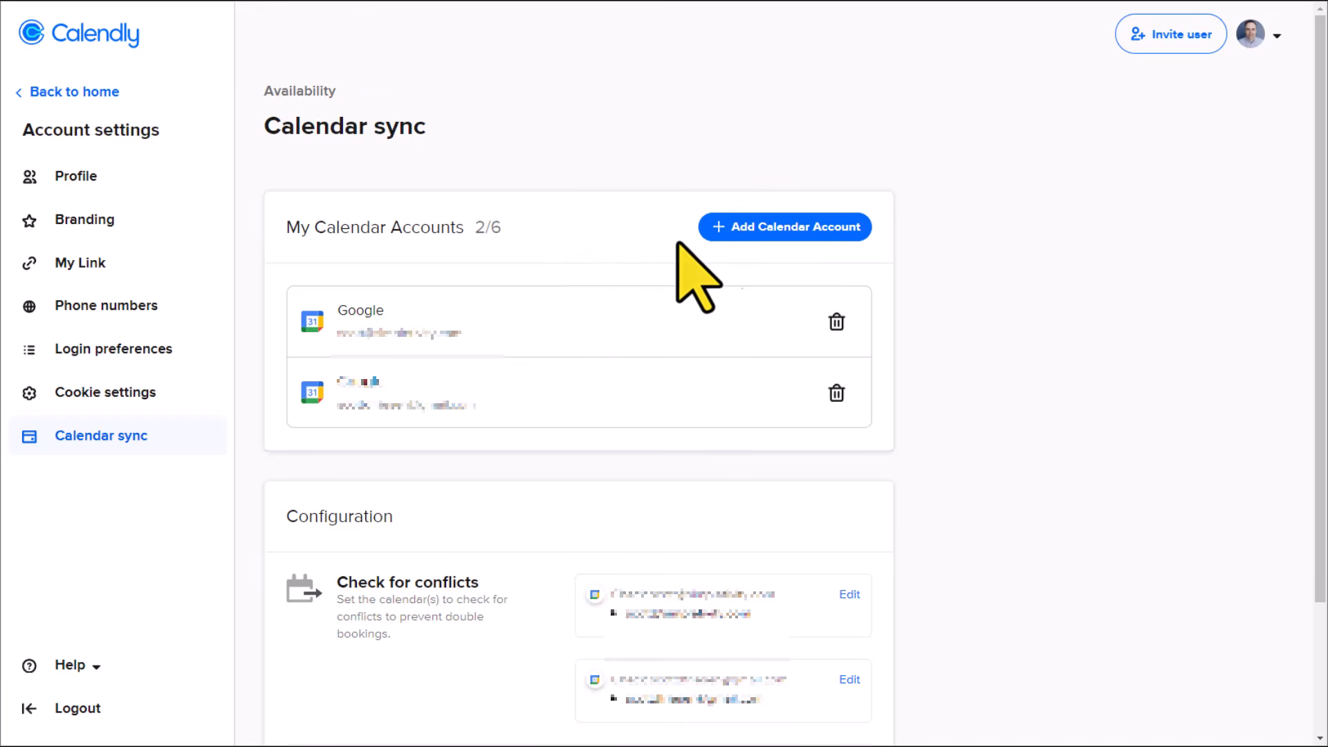
Step: Check which calendar providers can be connected, and review the conflict-check and add-to-calendar configuration
click(824, 237)
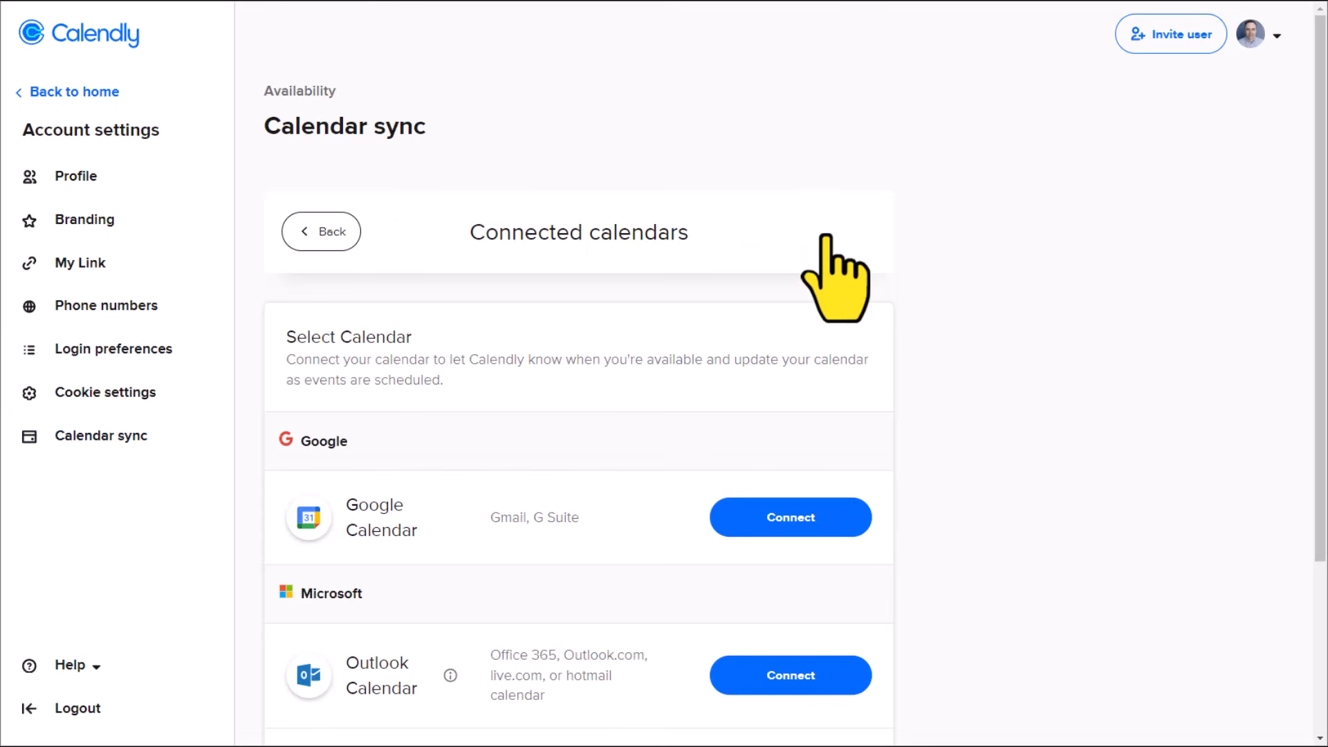
scroll(654, 436, down, 3)
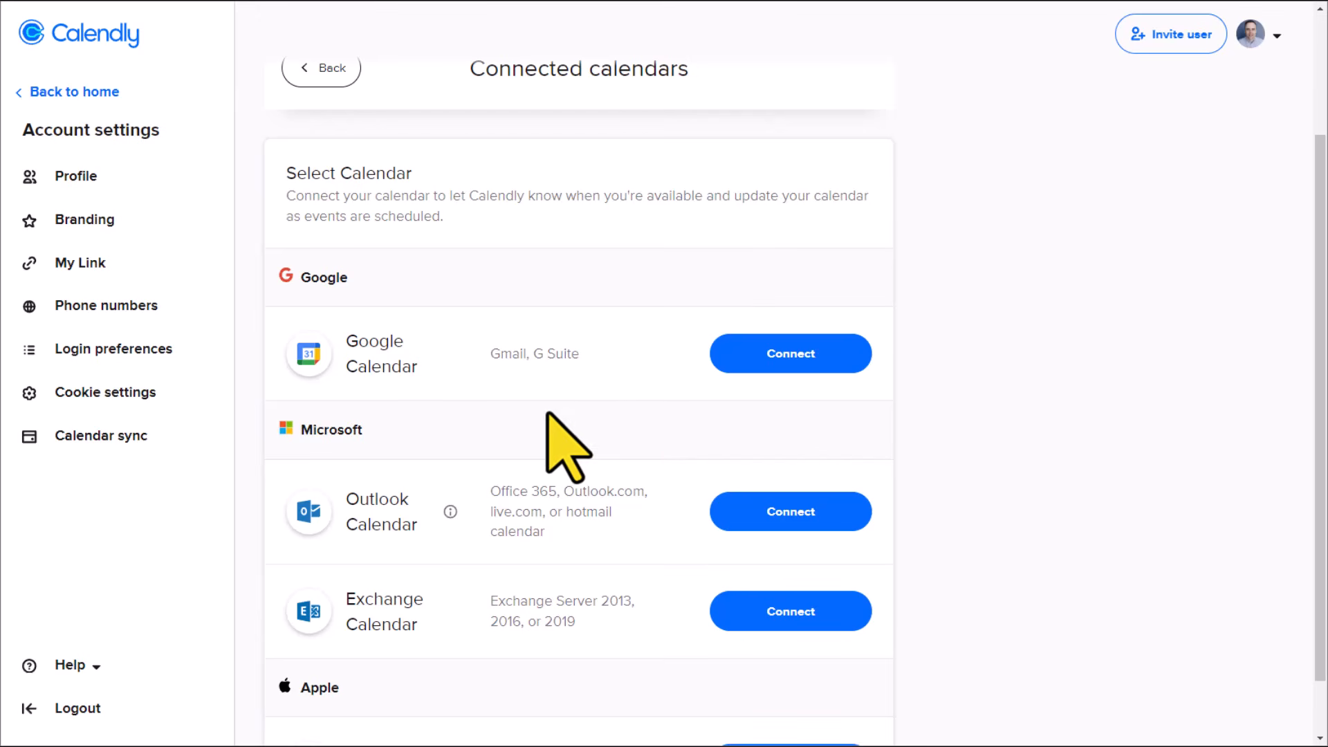
scroll(477, 385, down, 2)
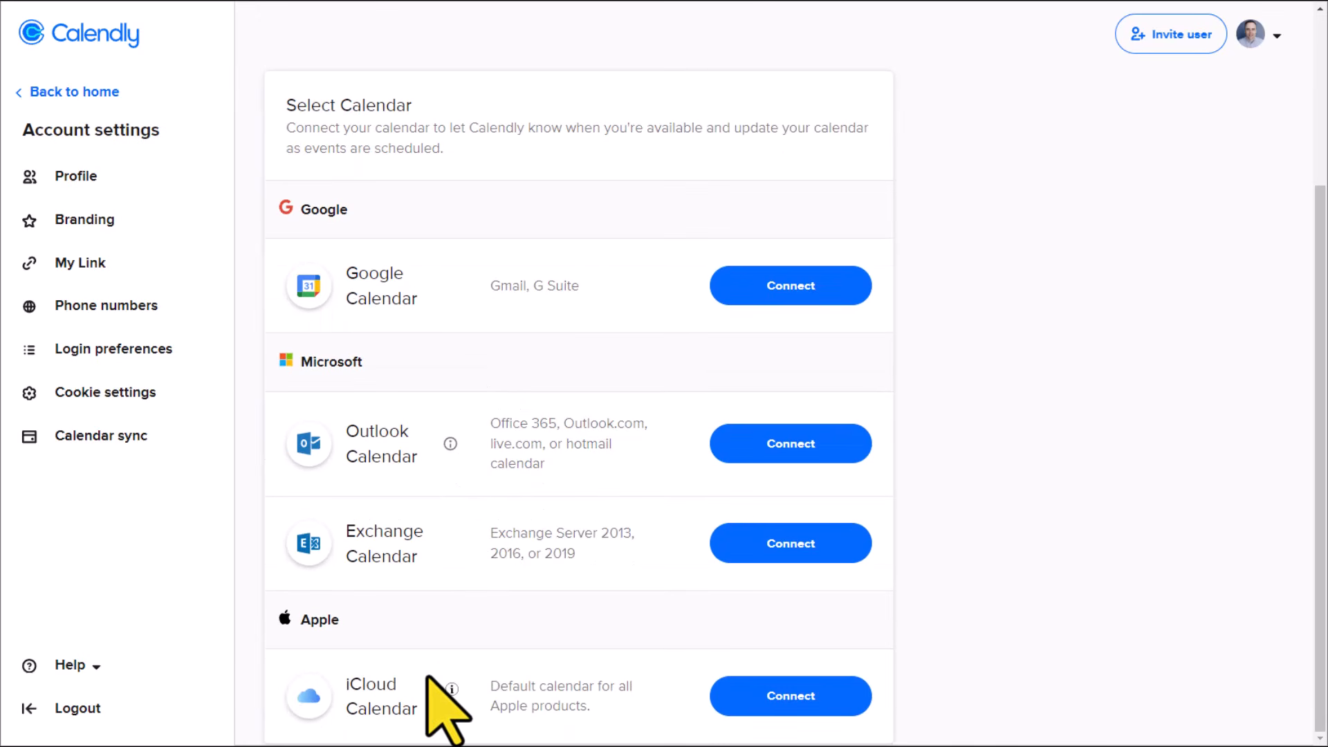
scroll(427, 676, up, 2)
scroll(426, 676, up, 2)
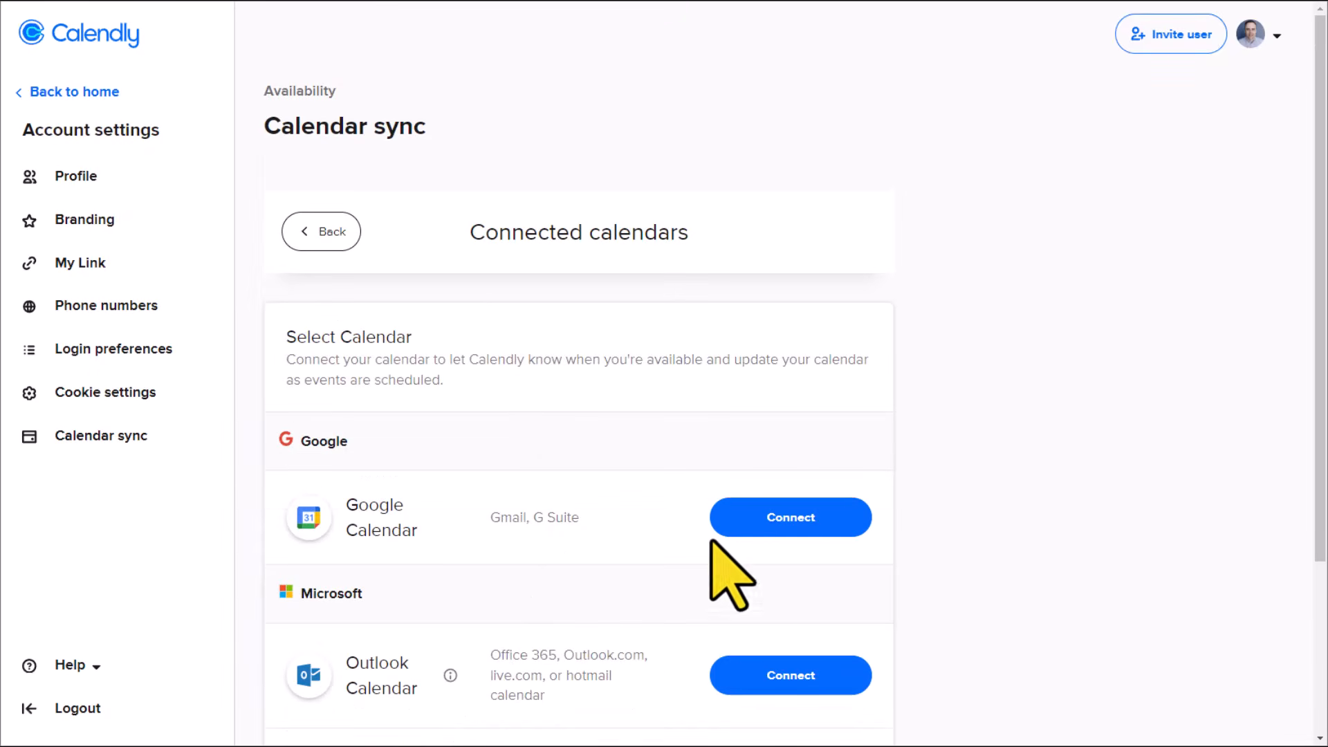
click(332, 235)
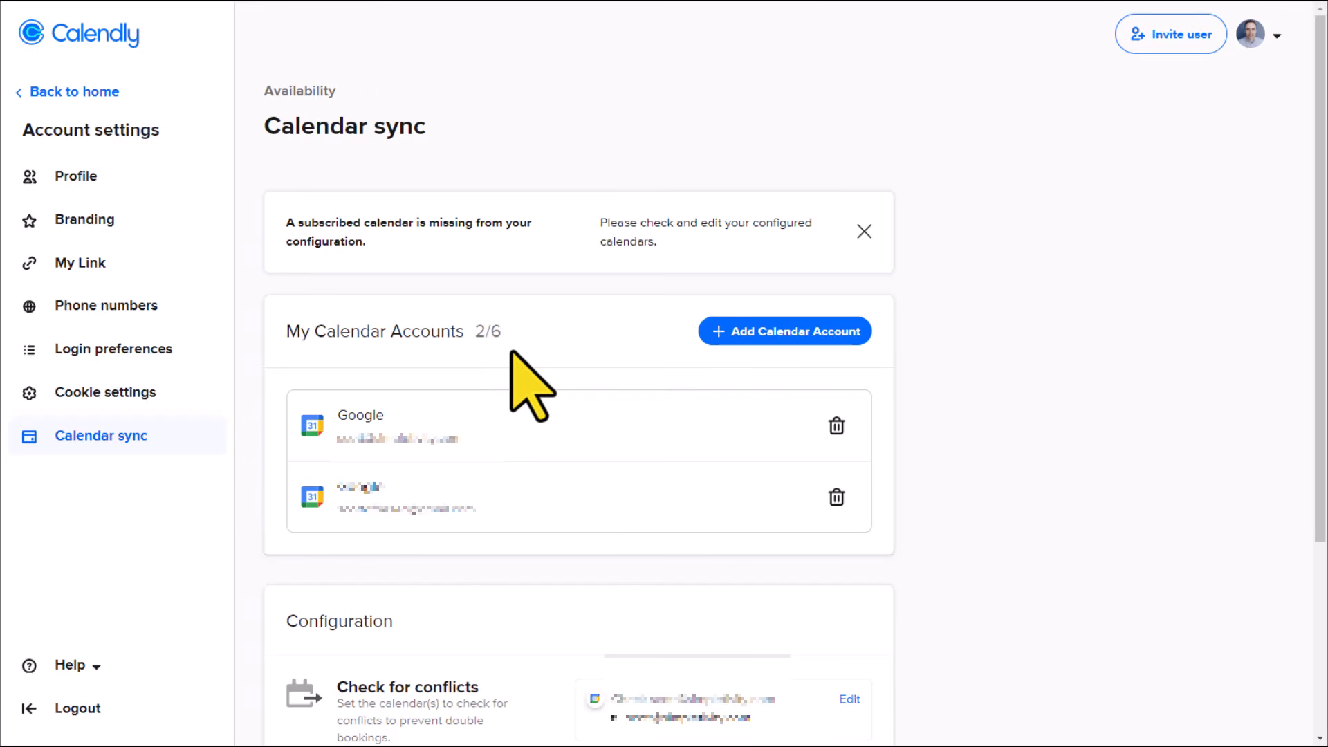
scroll(1044, 460, down, 4)
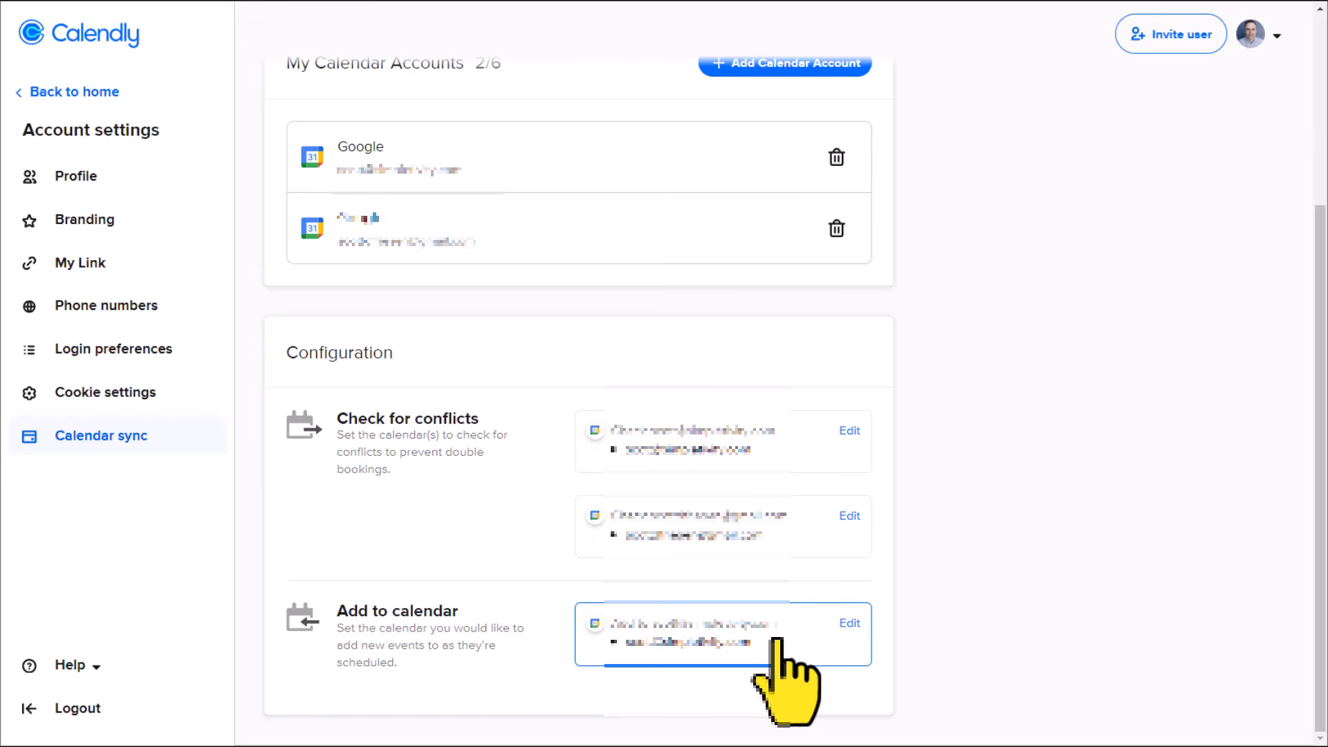
scroll(519, 646, up, 3)
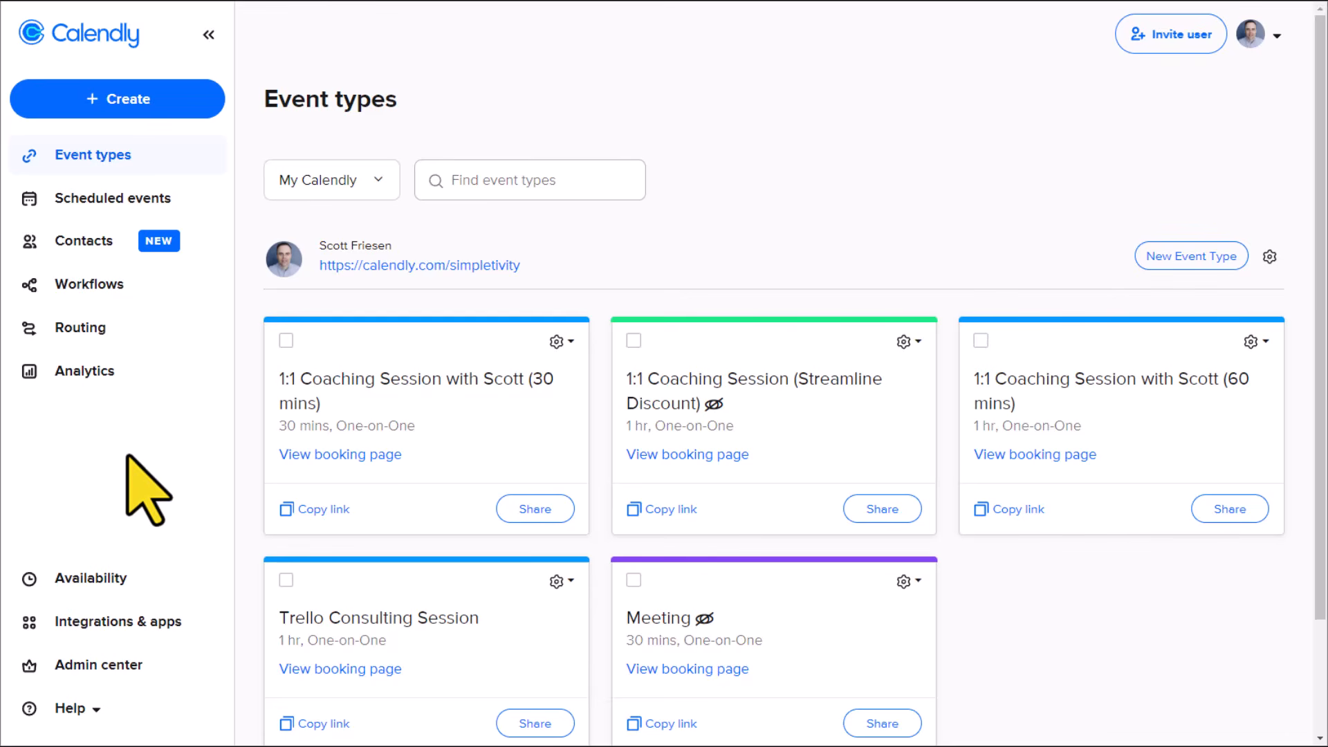
Step: In the Meeting hours availability schedule, set Monday's end time to 12:00pm and make Wednesday unavailable
click(151, 584)
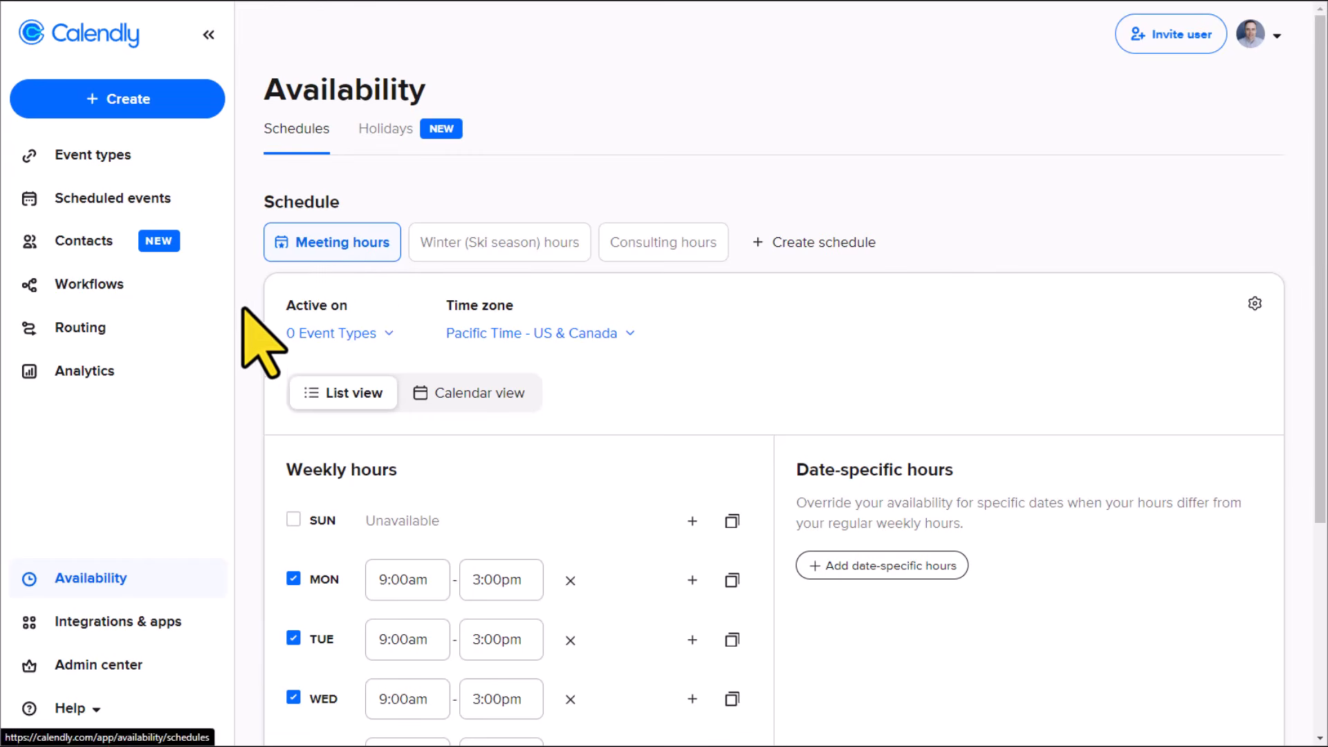
scroll(251, 320, down, 1)
scroll(272, 353, down, 2)
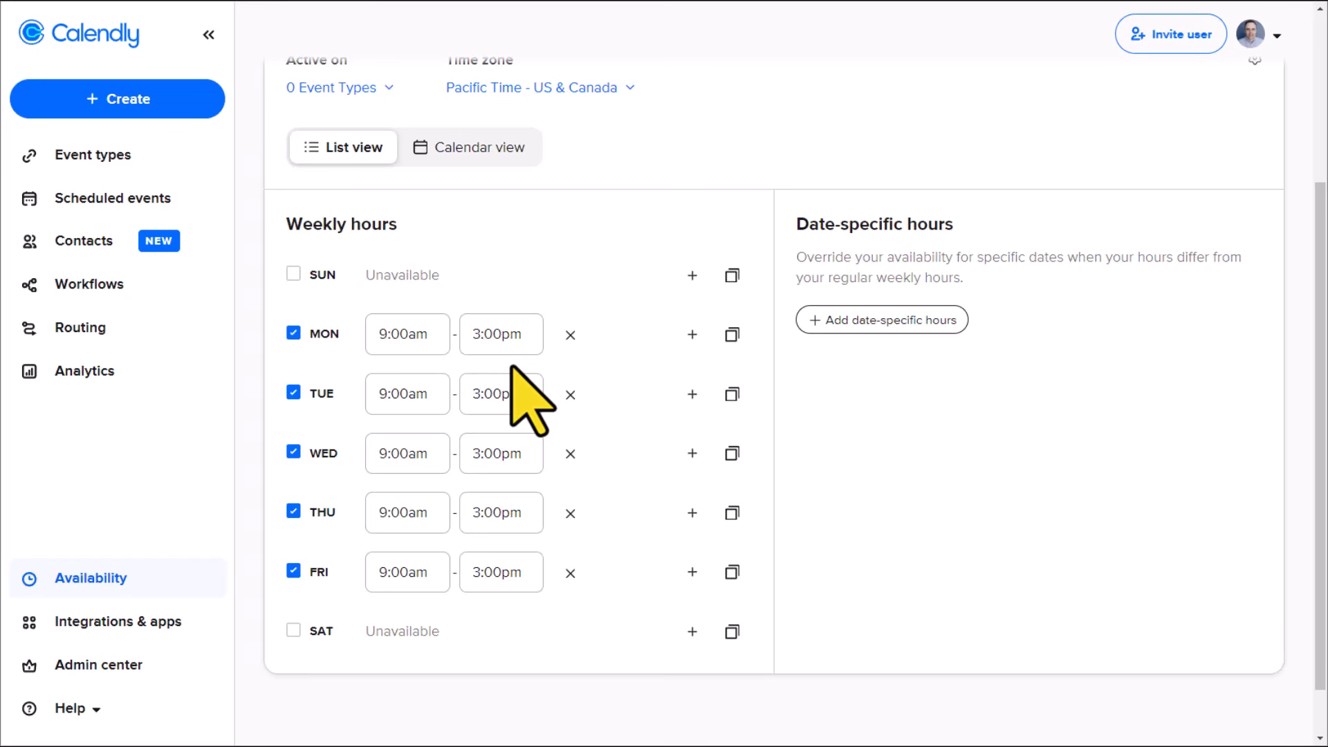
click(484, 334)
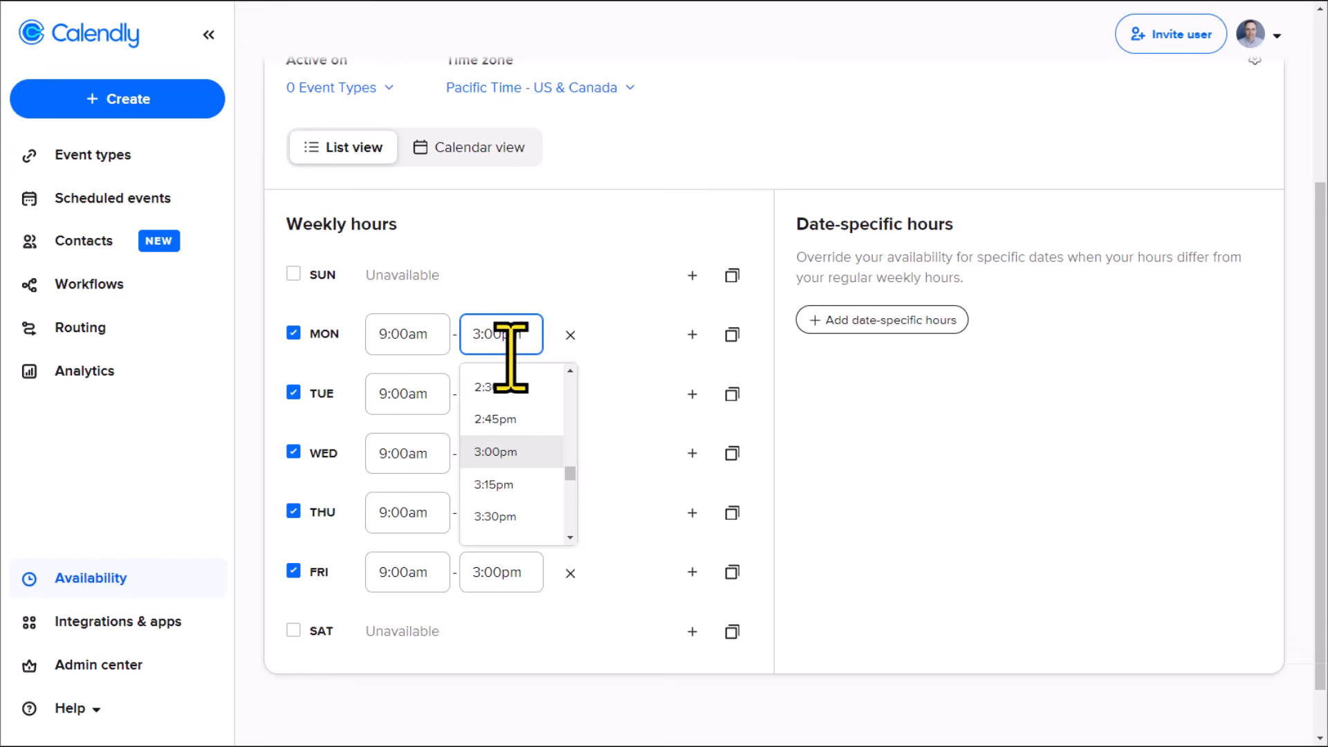
scroll(570, 373, up, 3)
scroll(570, 374, up, 2)
click(515, 390)
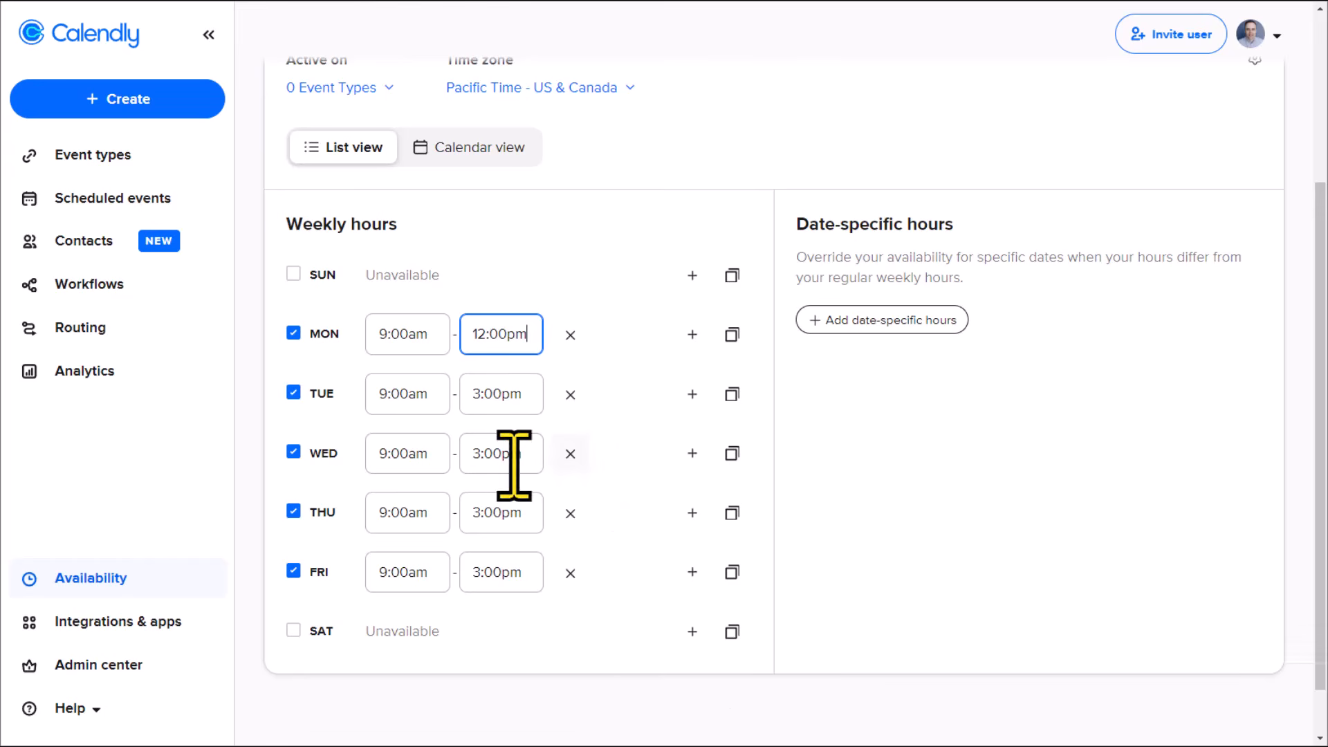
click(293, 451)
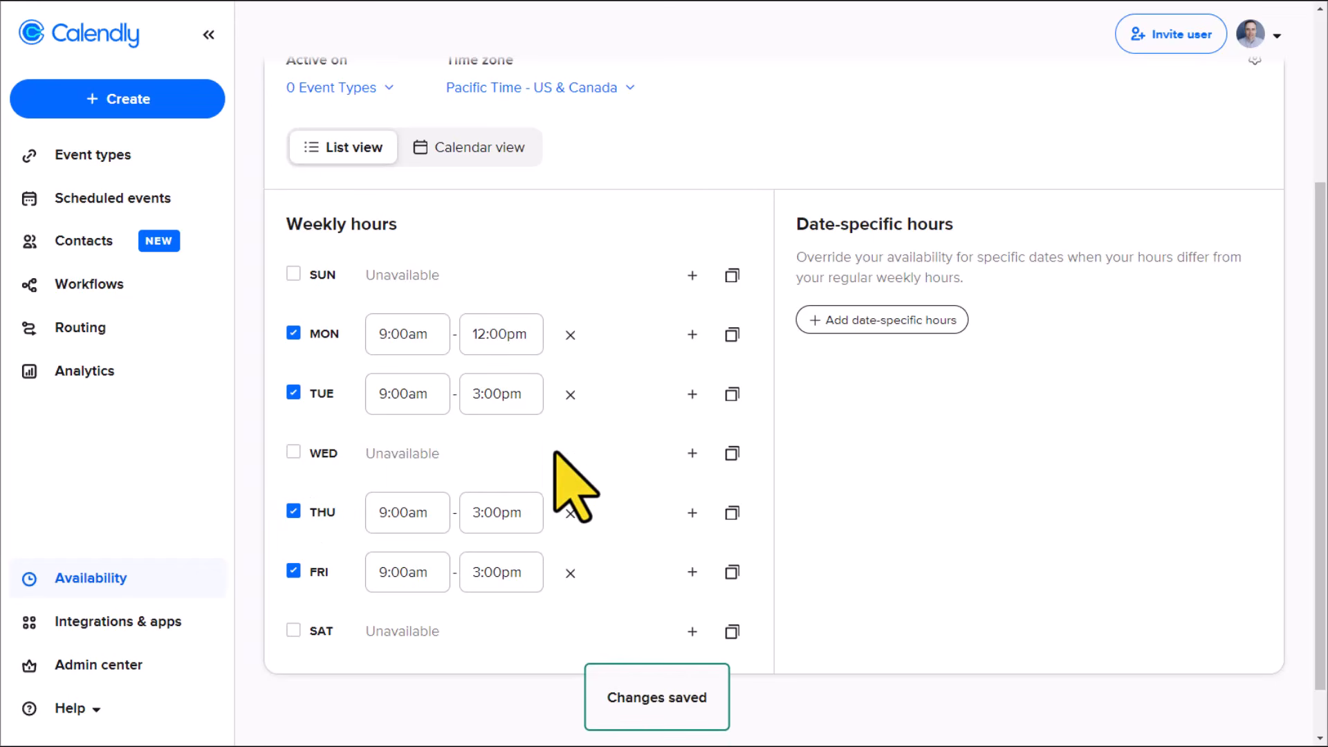
Step: Review the Meeting hours schedule and the list of event types it can be active on, without selecting any
scroll(574, 345, up, 3)
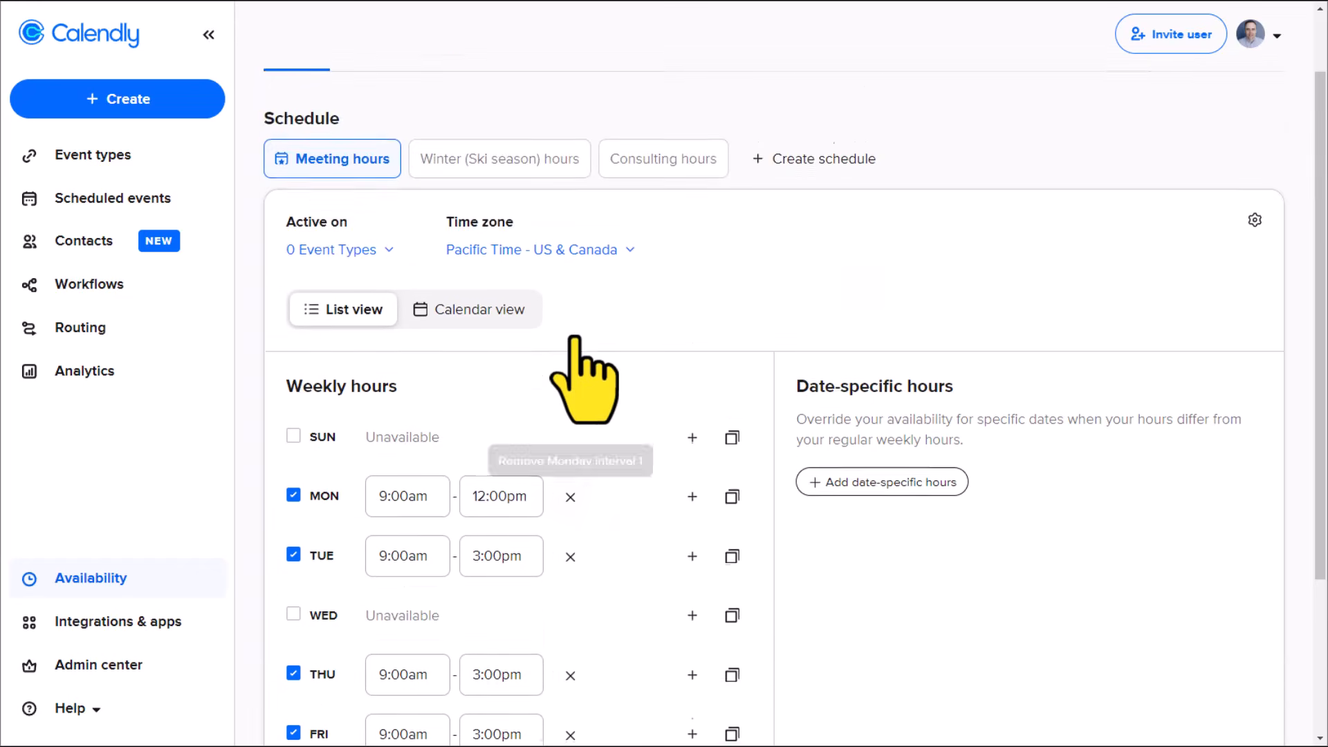
scroll(609, 360, down, 3)
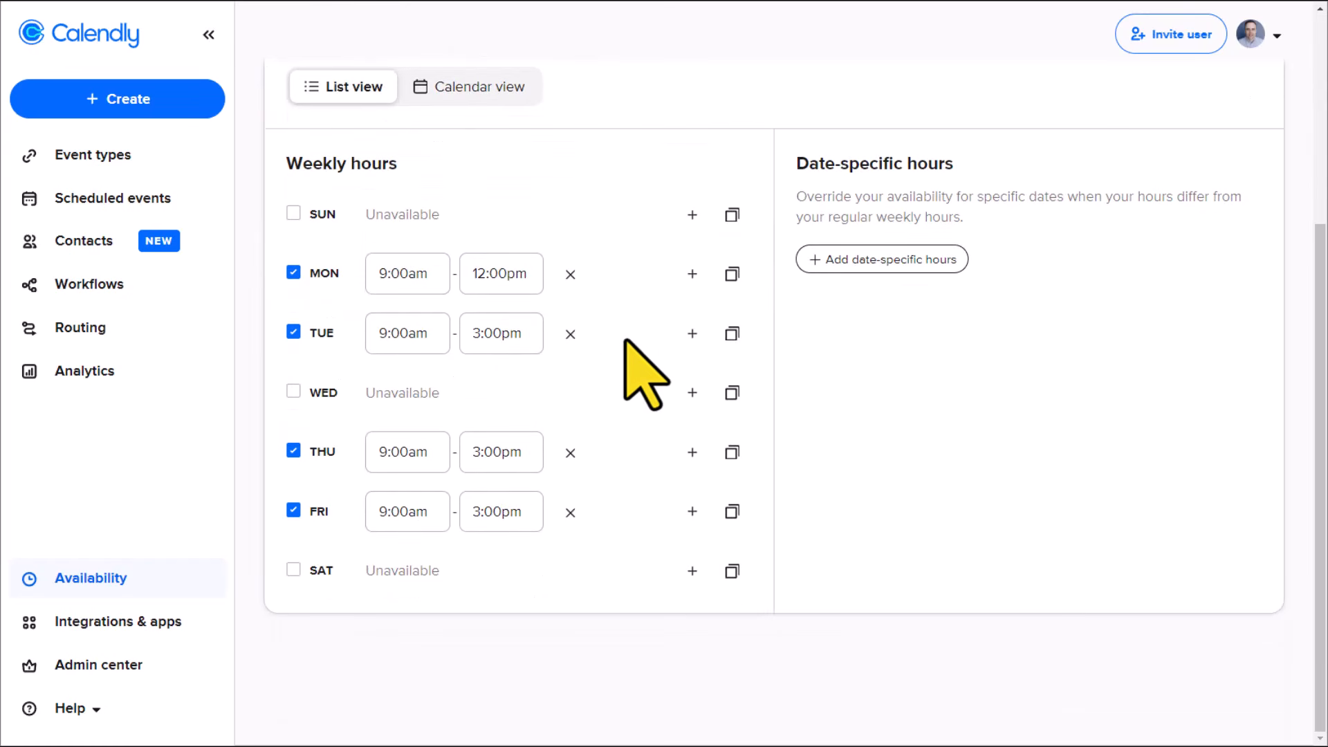
scroll(622, 393, up, 4)
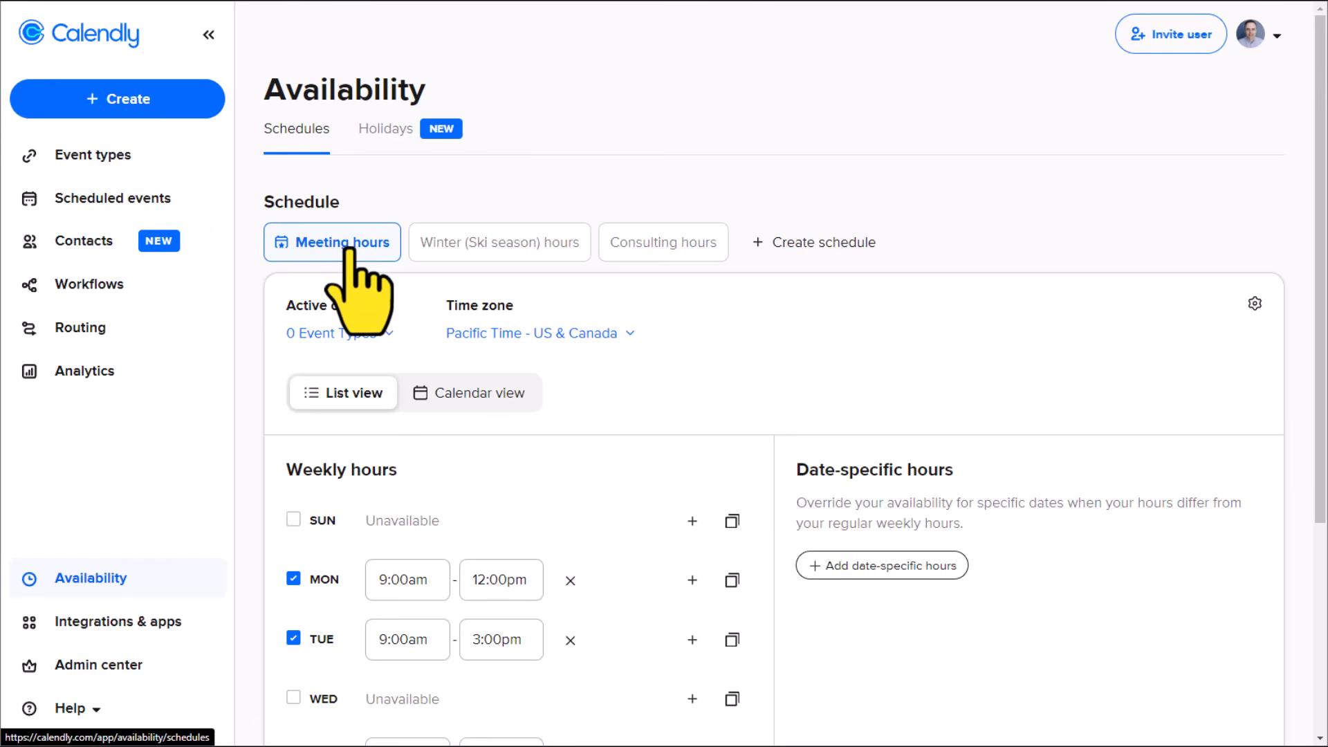
scroll(348, 253, down, 2)
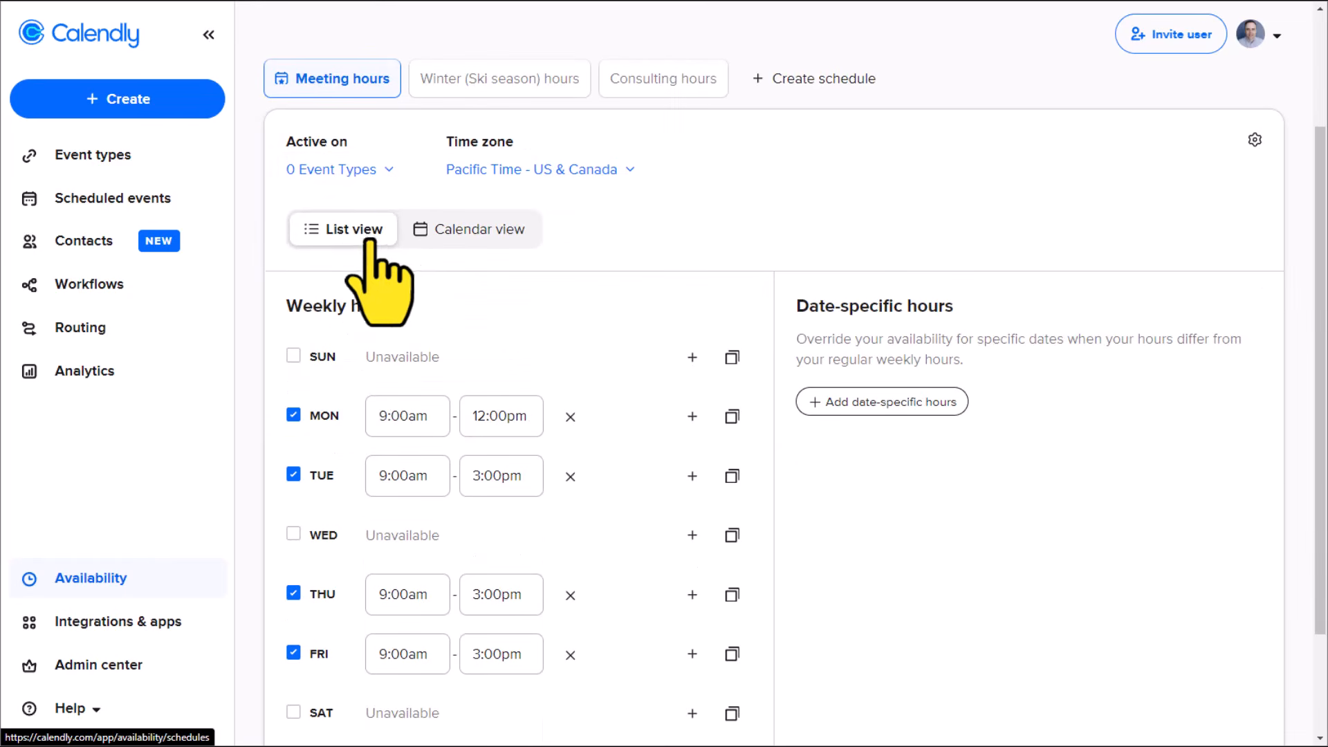
click(389, 173)
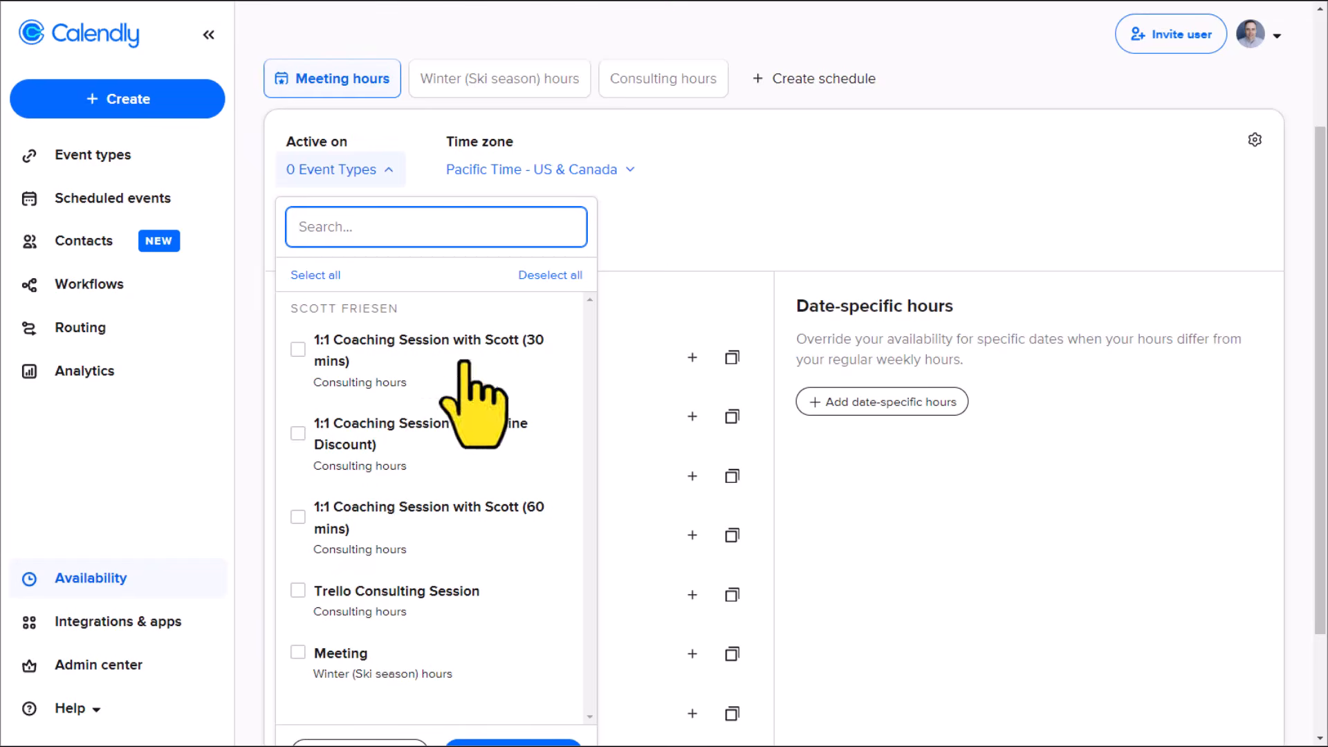
click(650, 236)
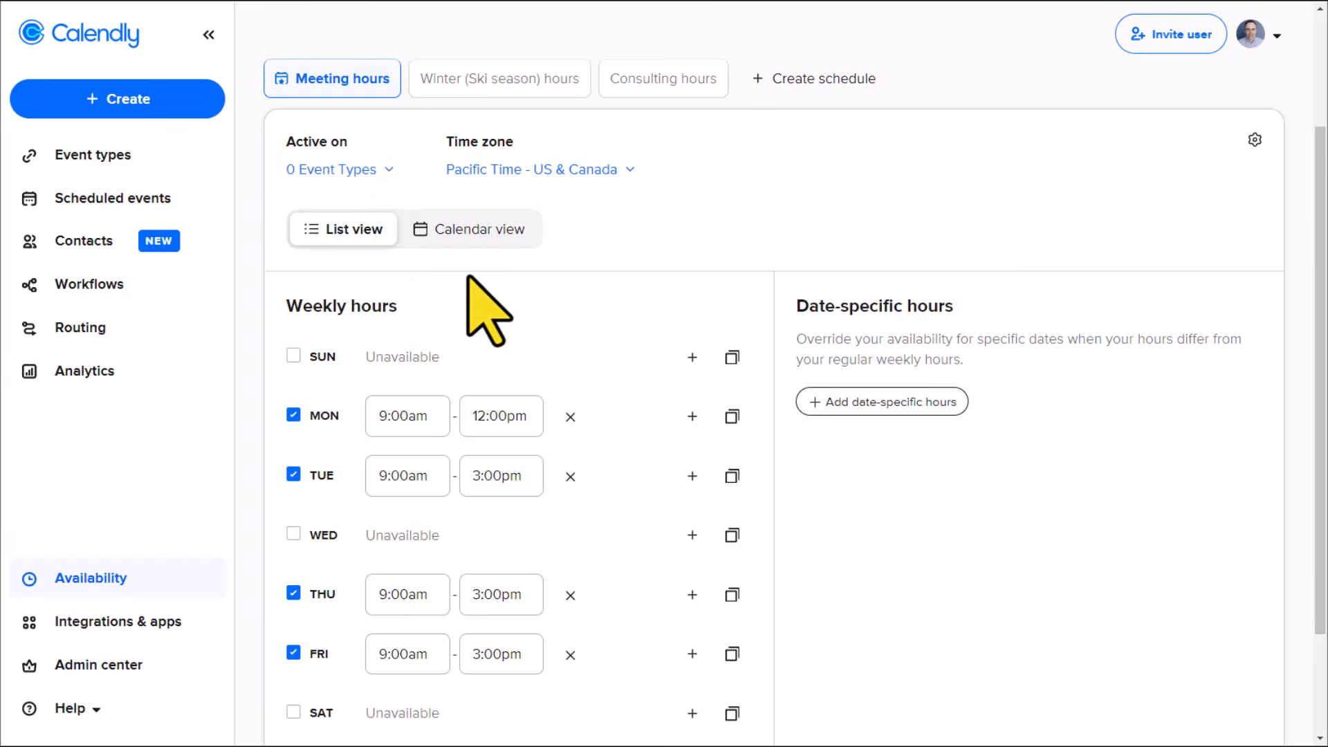
Step: Add a second Monday interval to the weekly hours, running from 4:00pm to 6:00pm
scroll(469, 278, down, 2)
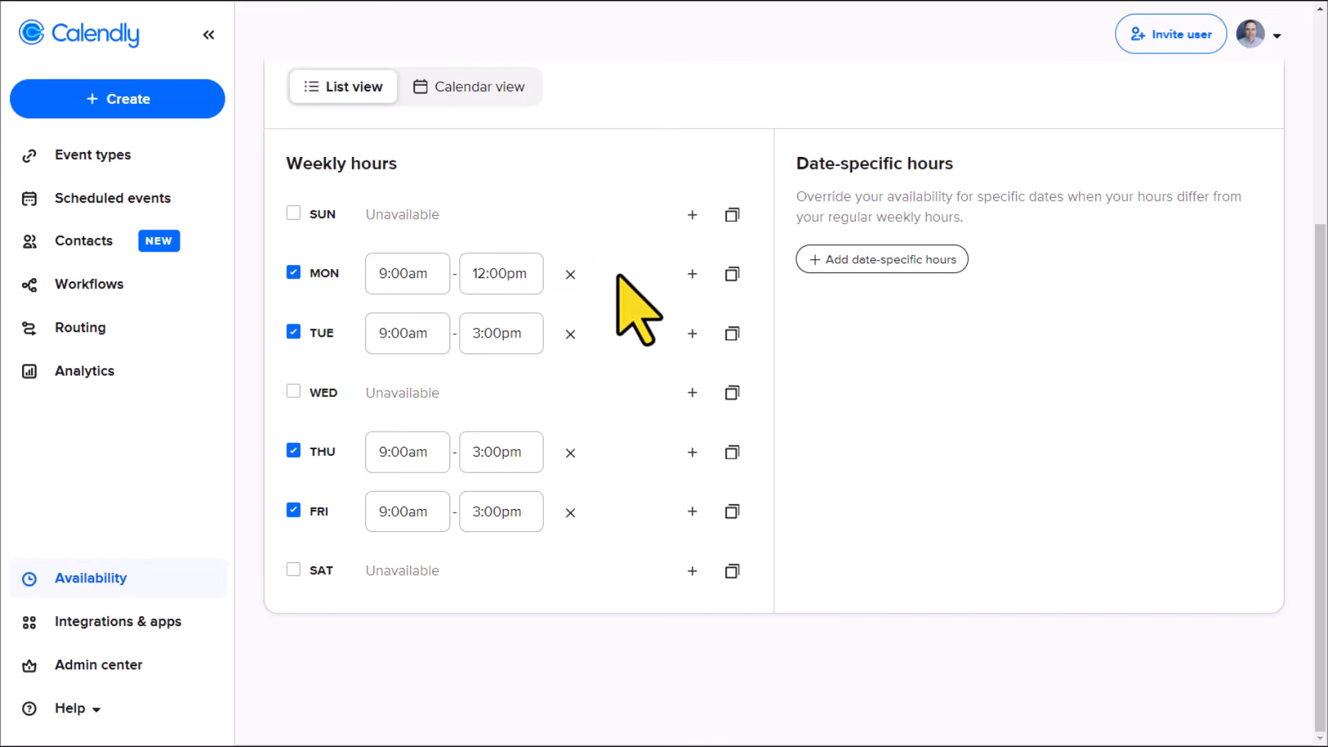
click(692, 274)
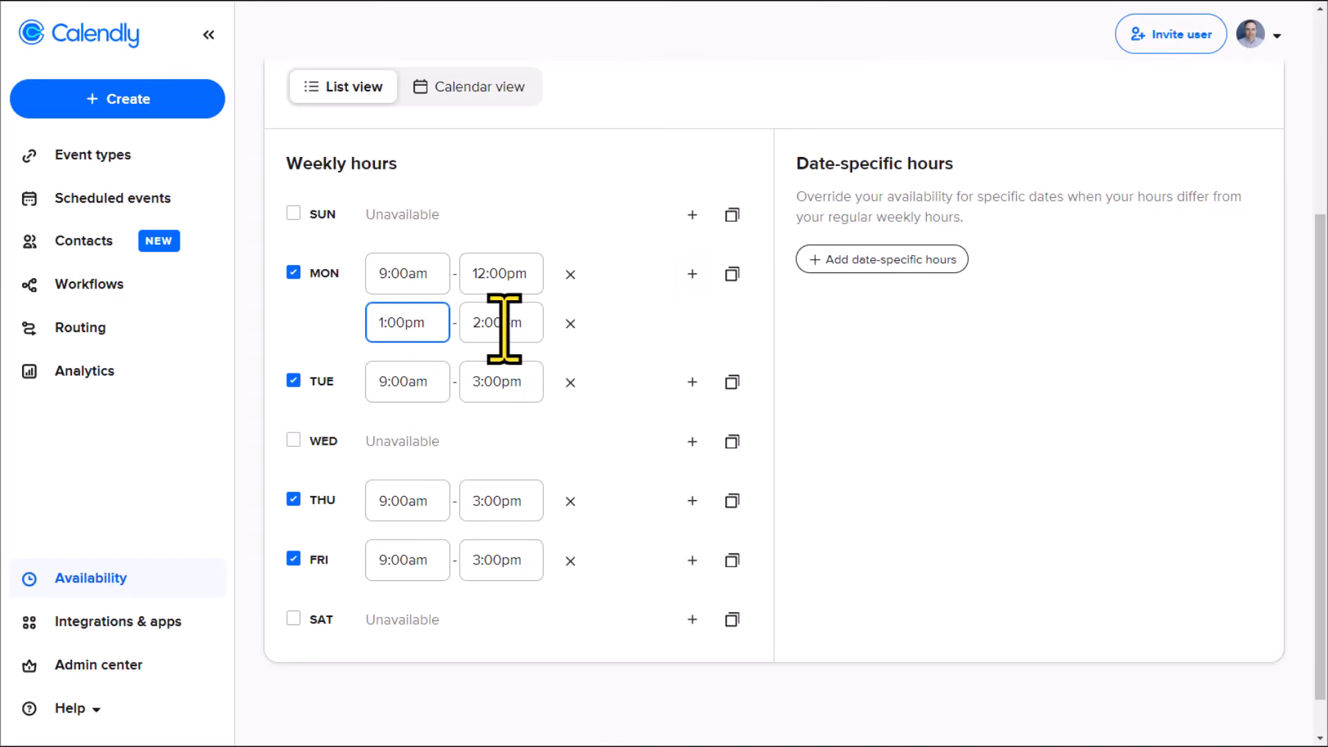
click(399, 324)
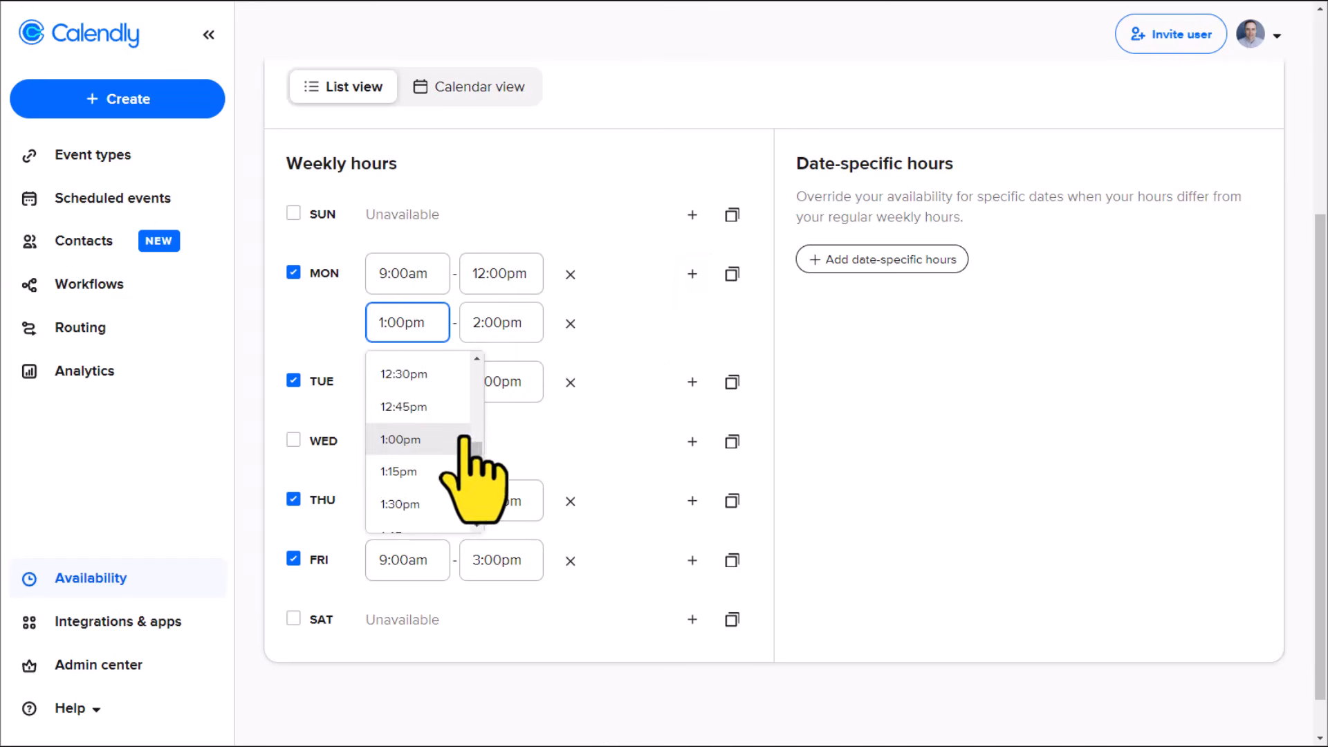
drag(474, 448, 475, 469)
click(442, 418)
click(495, 323)
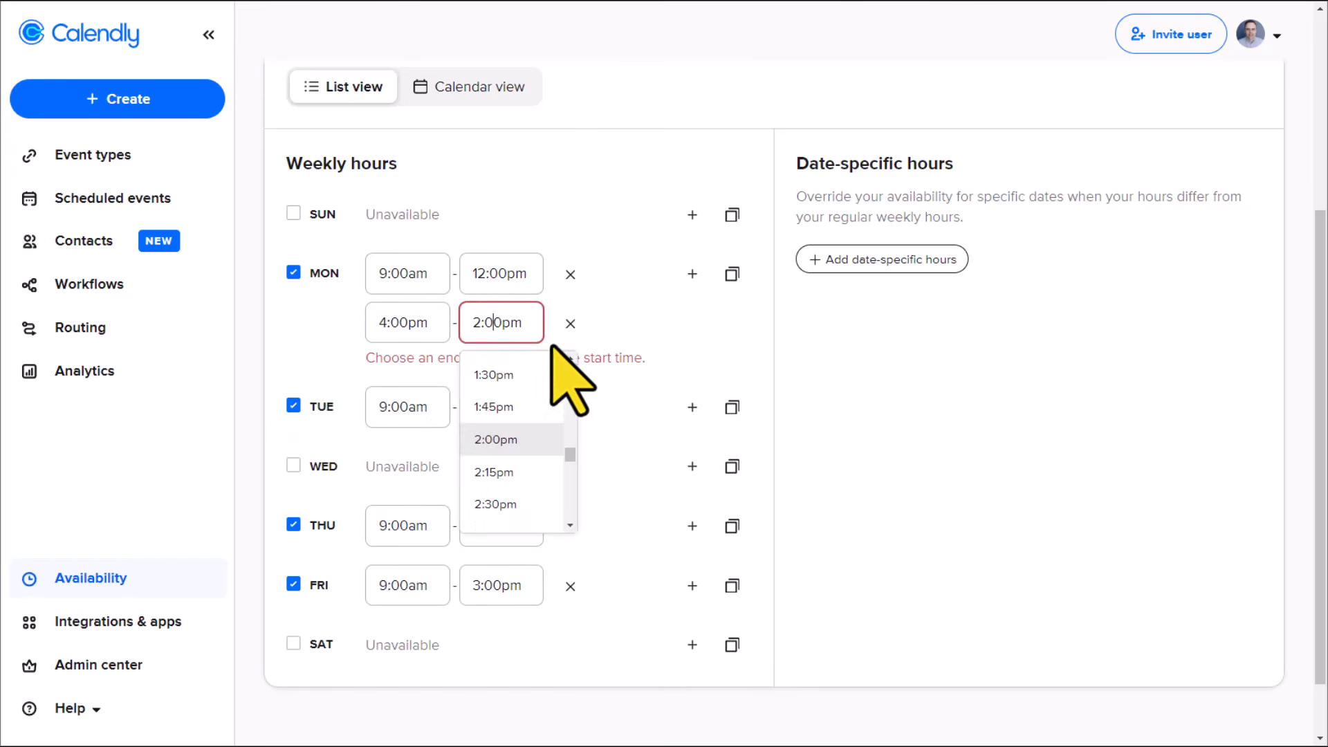
drag(572, 455, 572, 467)
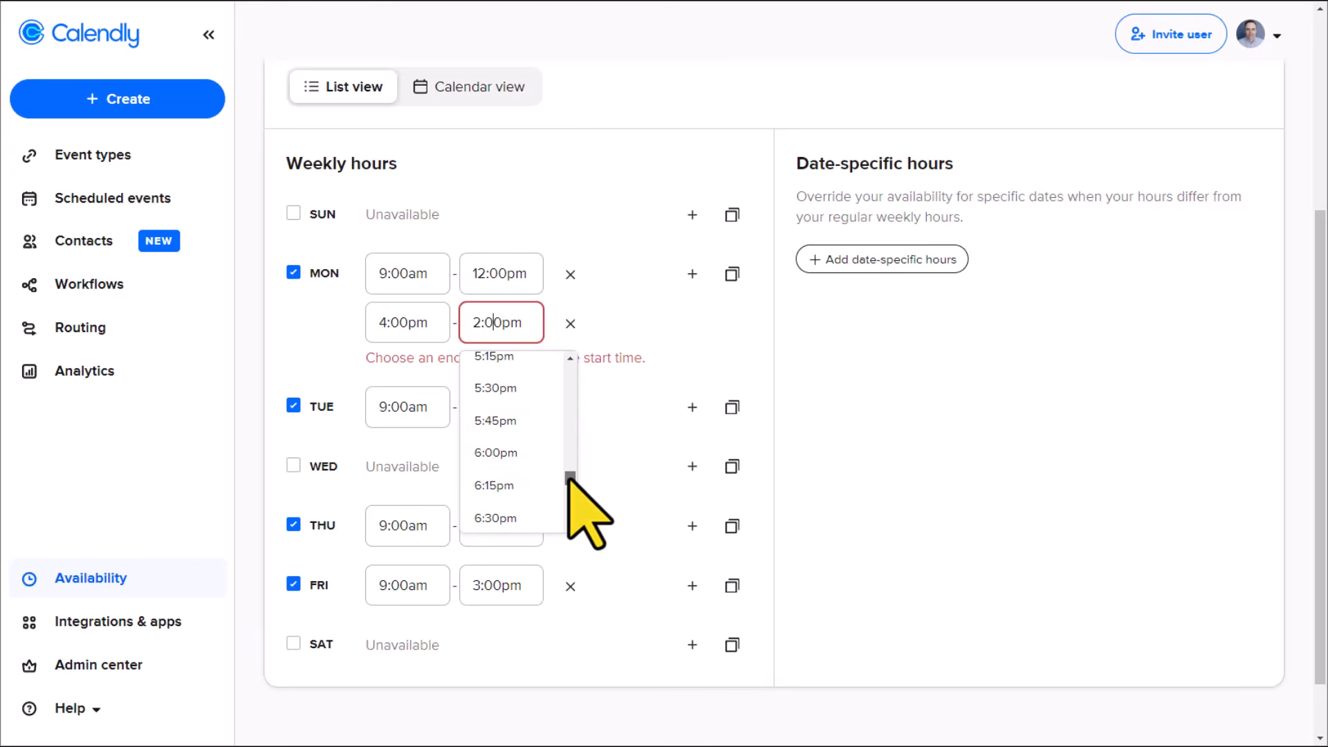
click(506, 453)
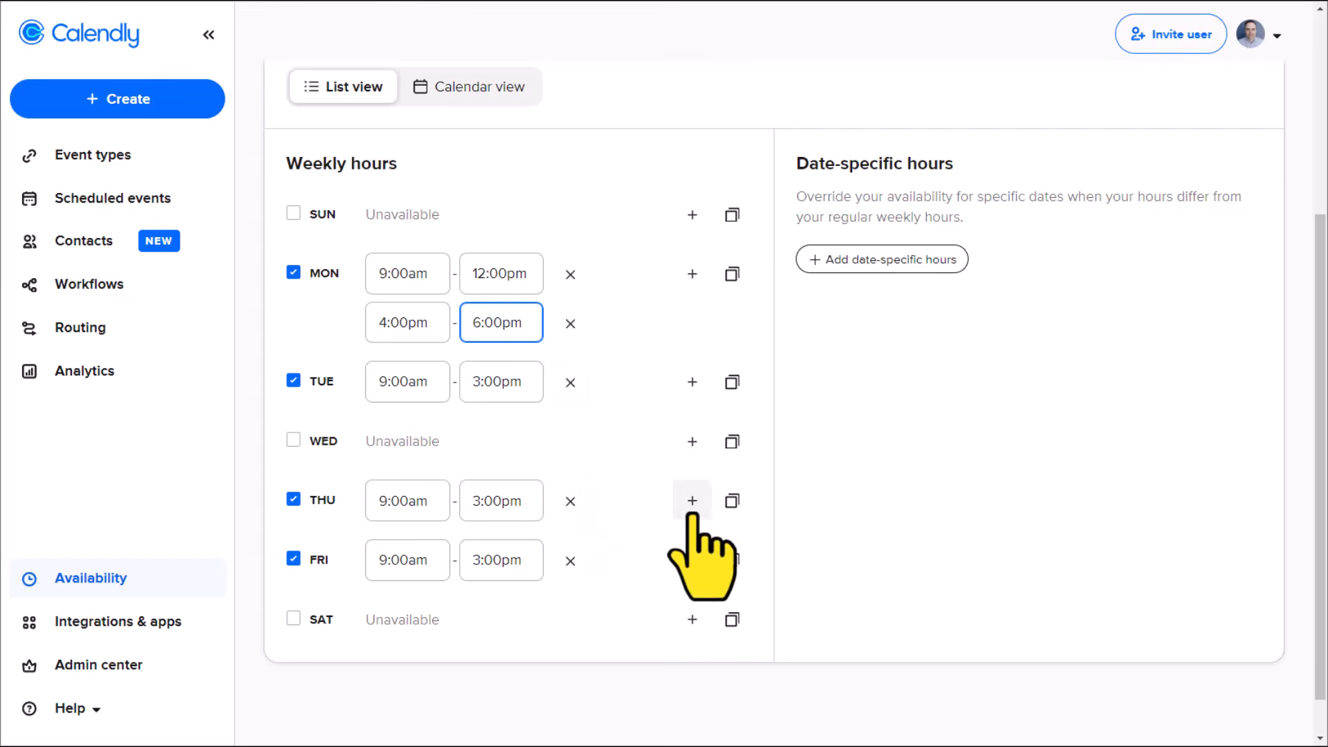
Step: Copy Monday's time intervals to Thursday
click(731, 275)
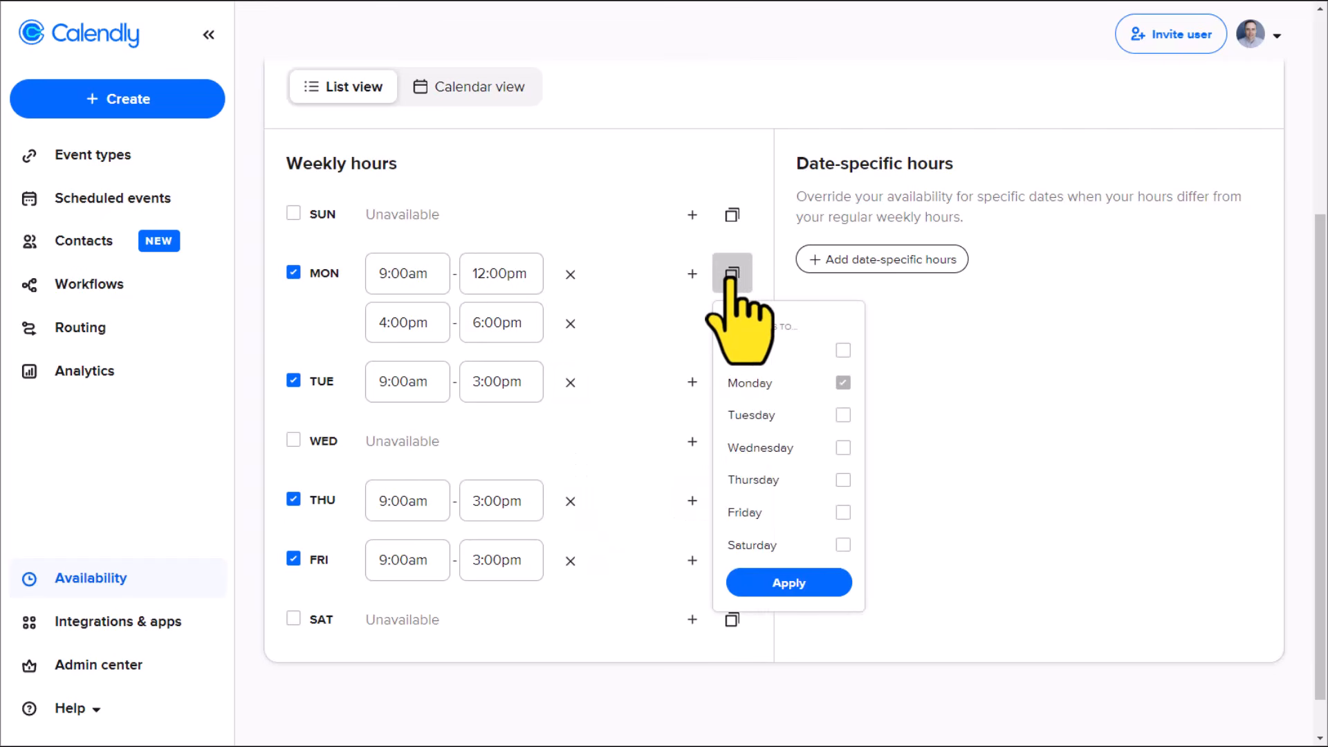
click(843, 480)
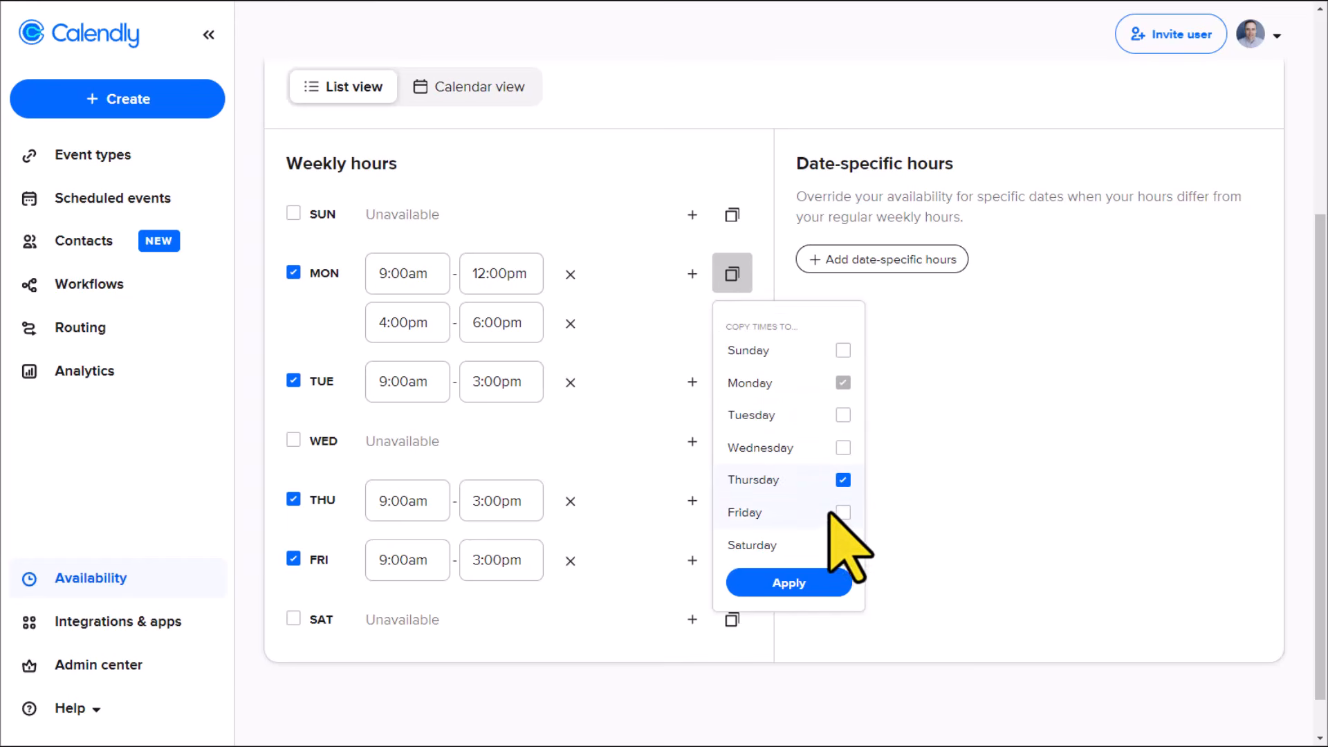
click(797, 585)
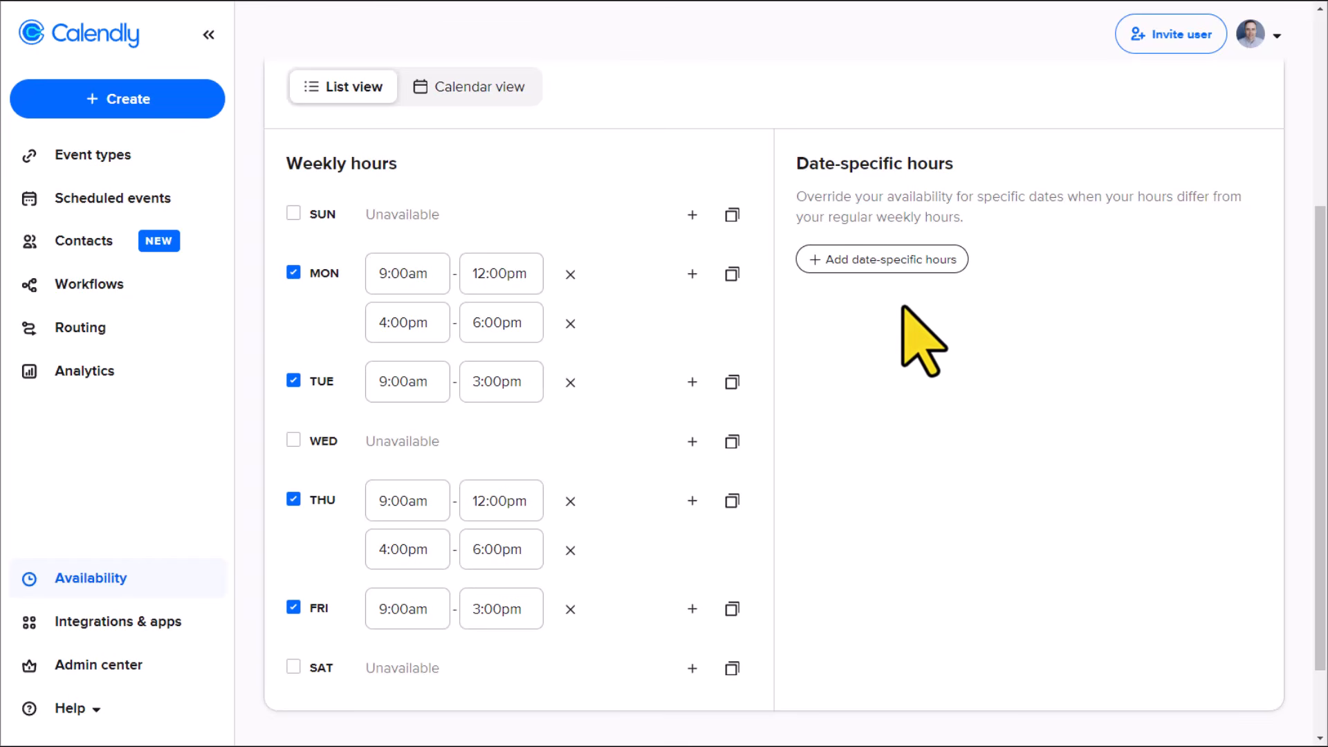
Step: Look at the date picker for adding date-specific hours, and close it without assigning any dates
click(898, 266)
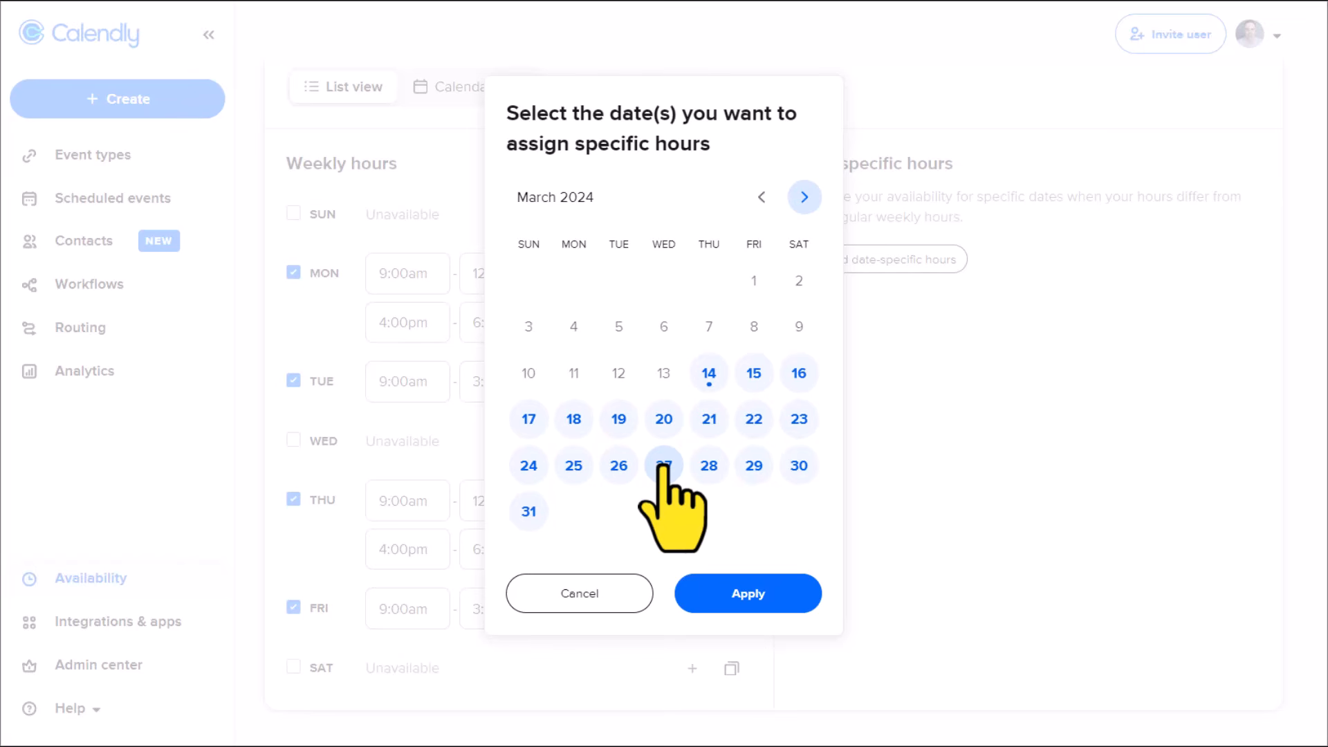
click(583, 593)
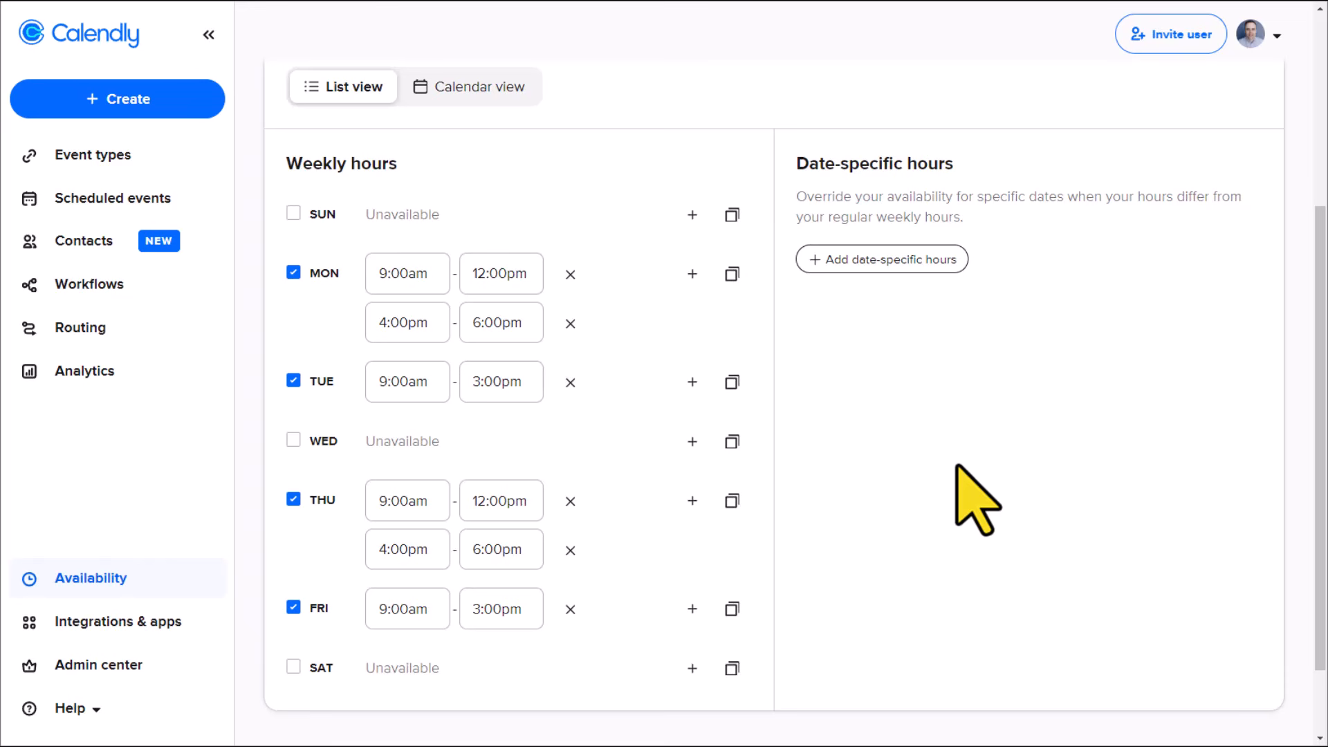
click(868, 263)
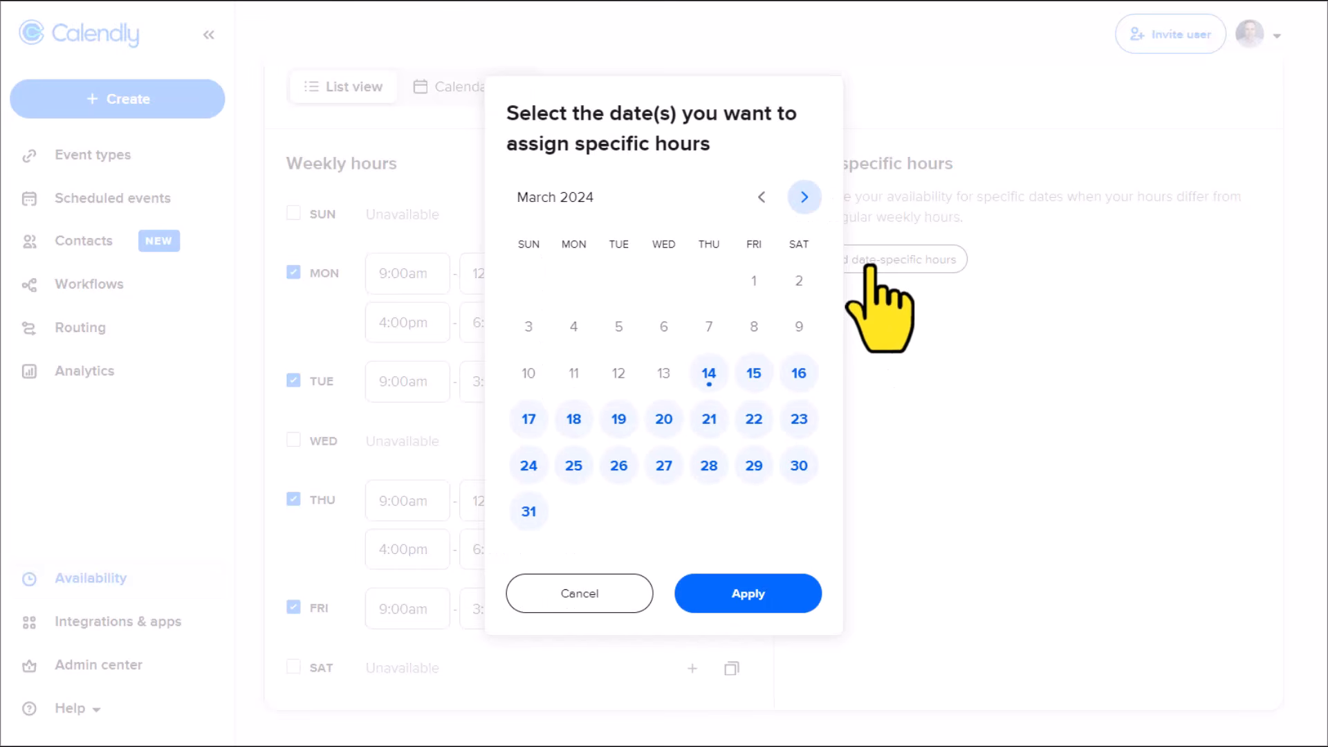
click(602, 599)
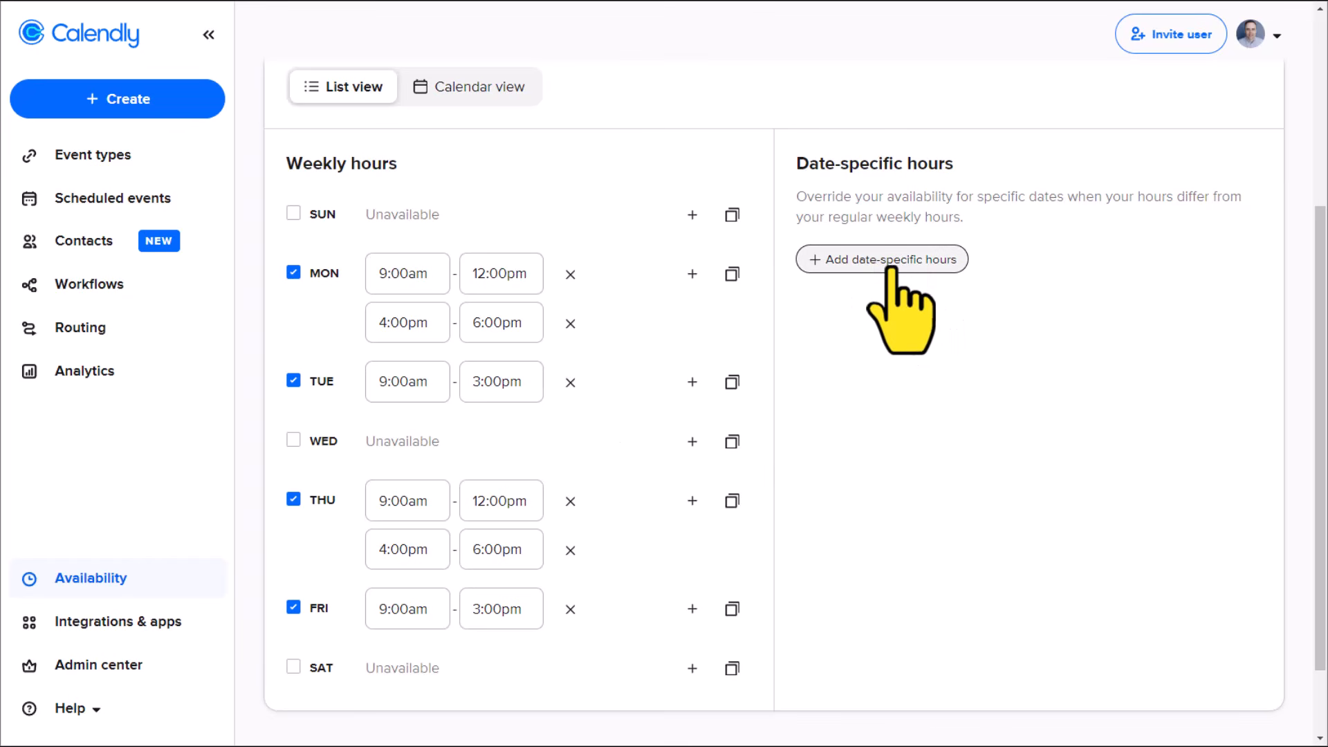
Step: Display the Meeting hours schedule in calendar view
scroll(484, 470, up, 5)
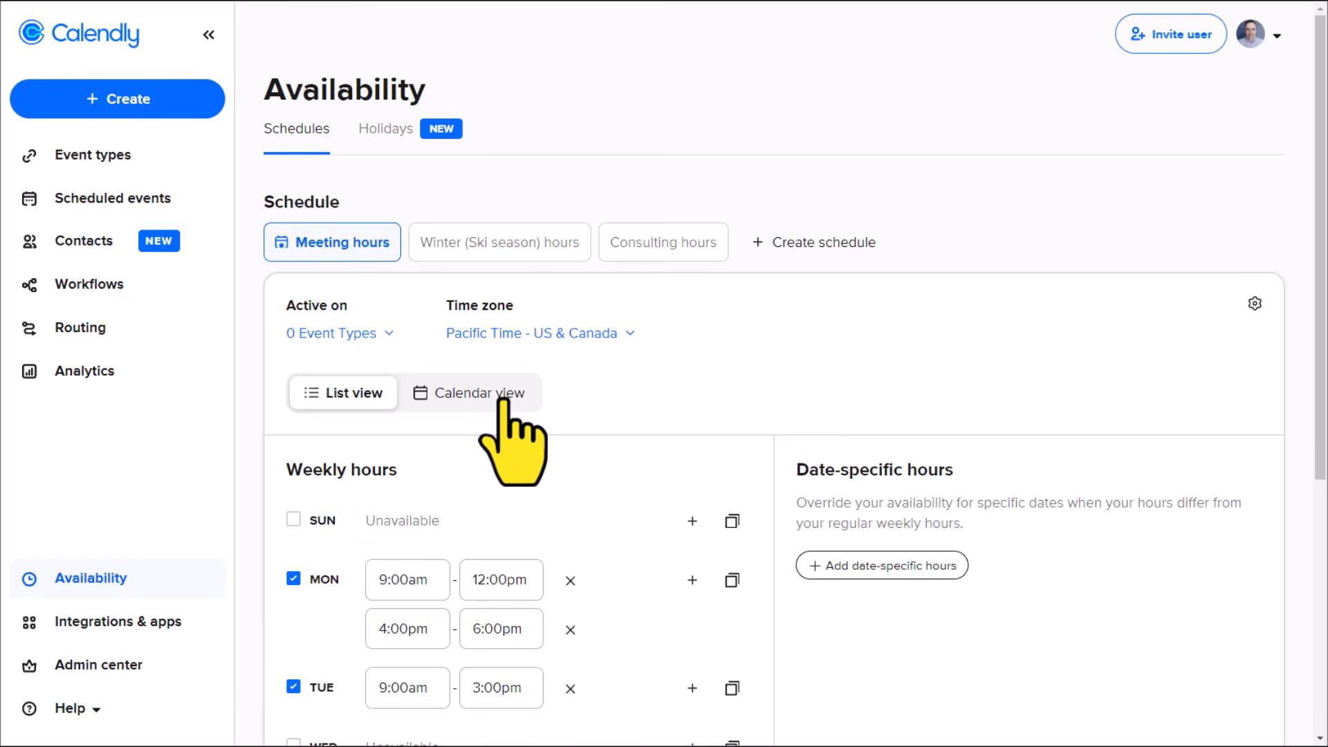
click(479, 395)
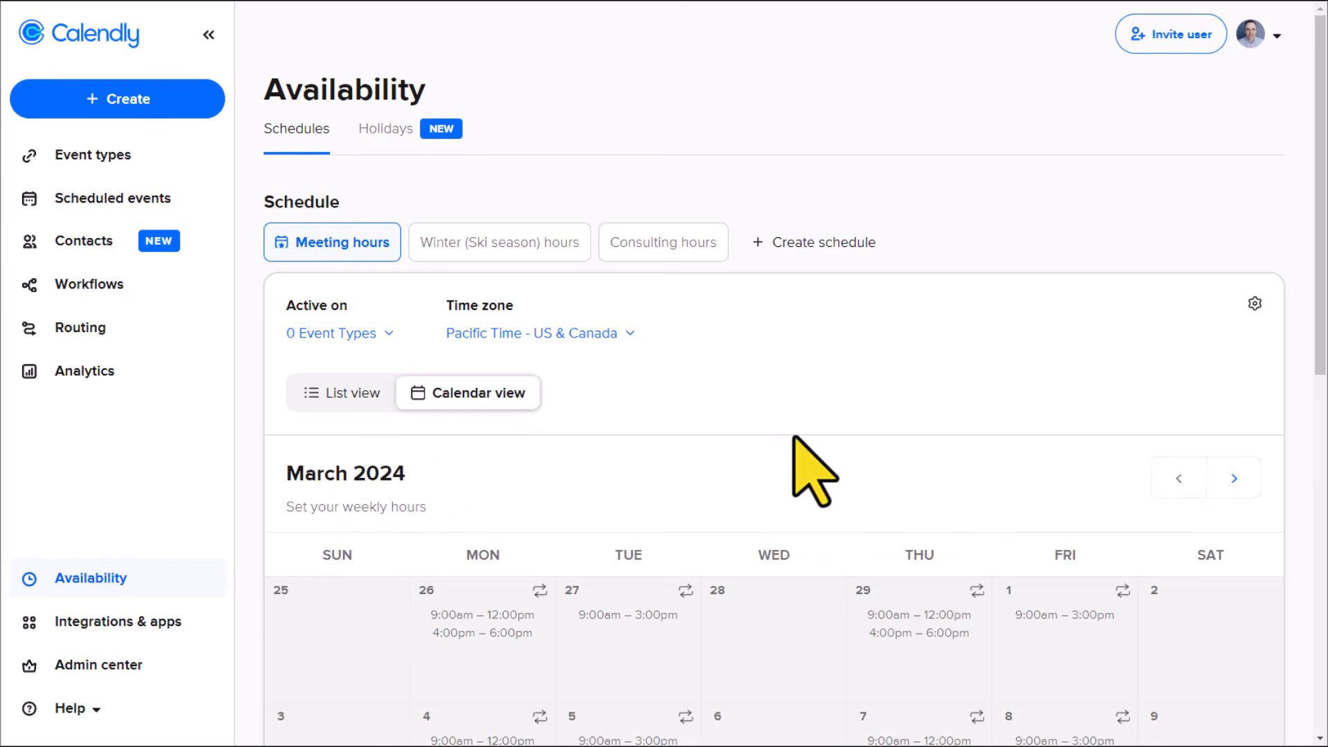
Step: Examine the recurring hours across the March 2024 calendar and the edit options for Thursday the 14th, without changing them
scroll(774, 429, down, 5)
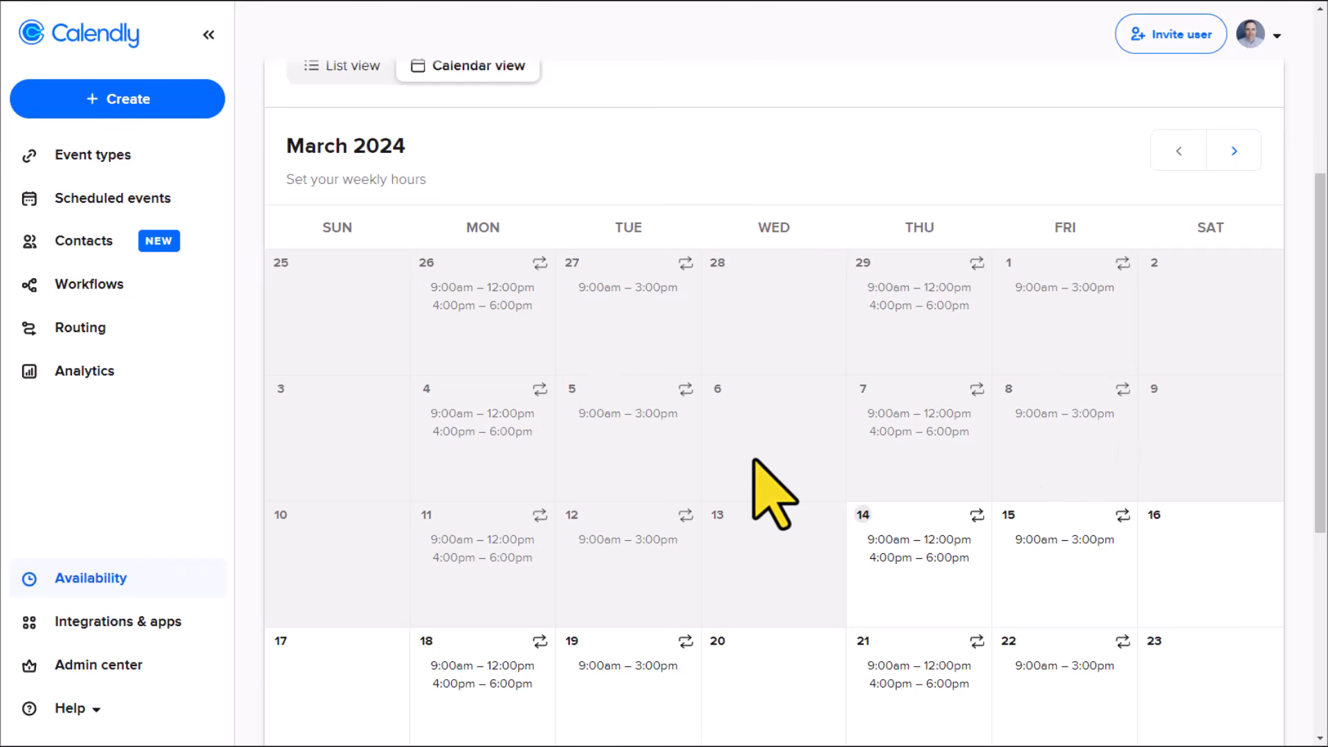
click(923, 550)
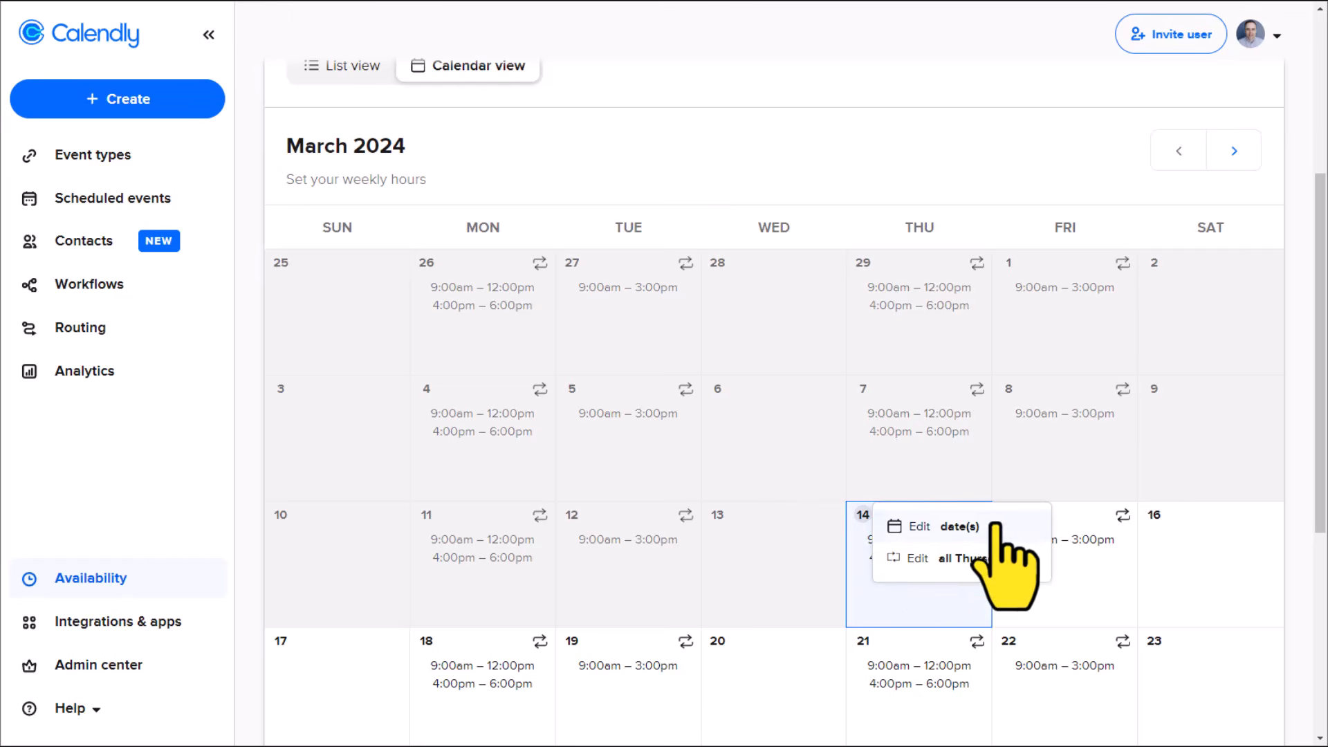
click(881, 166)
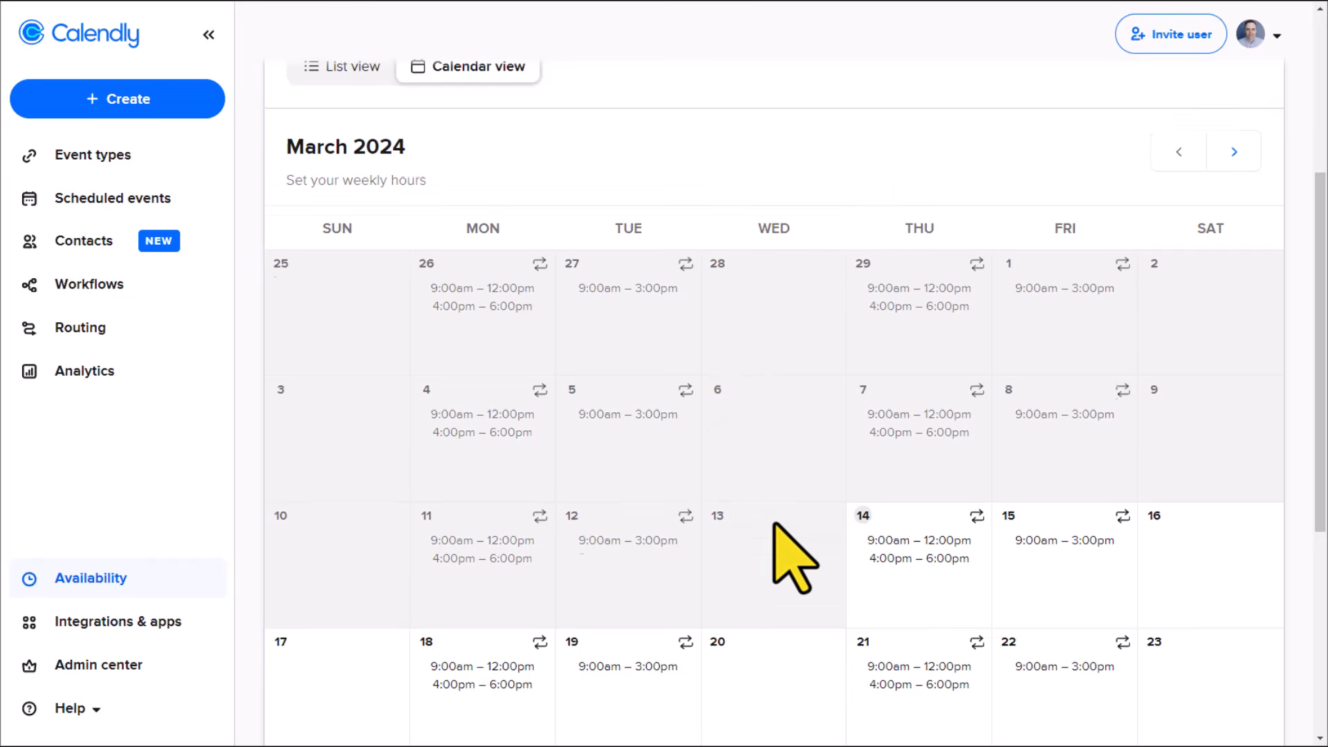
scroll(774, 524, up, 2)
scroll(775, 524, down, 4)
scroll(775, 524, down, 3)
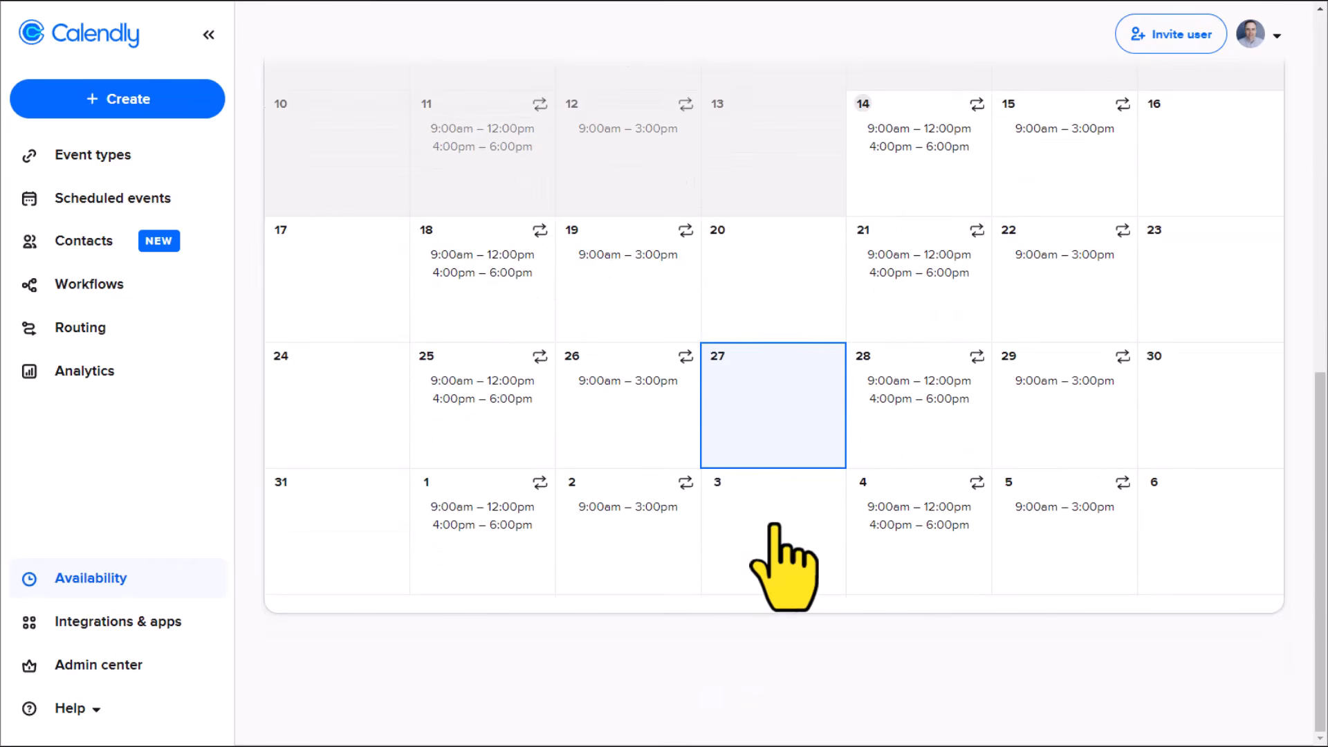
scroll(775, 524, up, 5)
scroll(781, 553, up, 2)
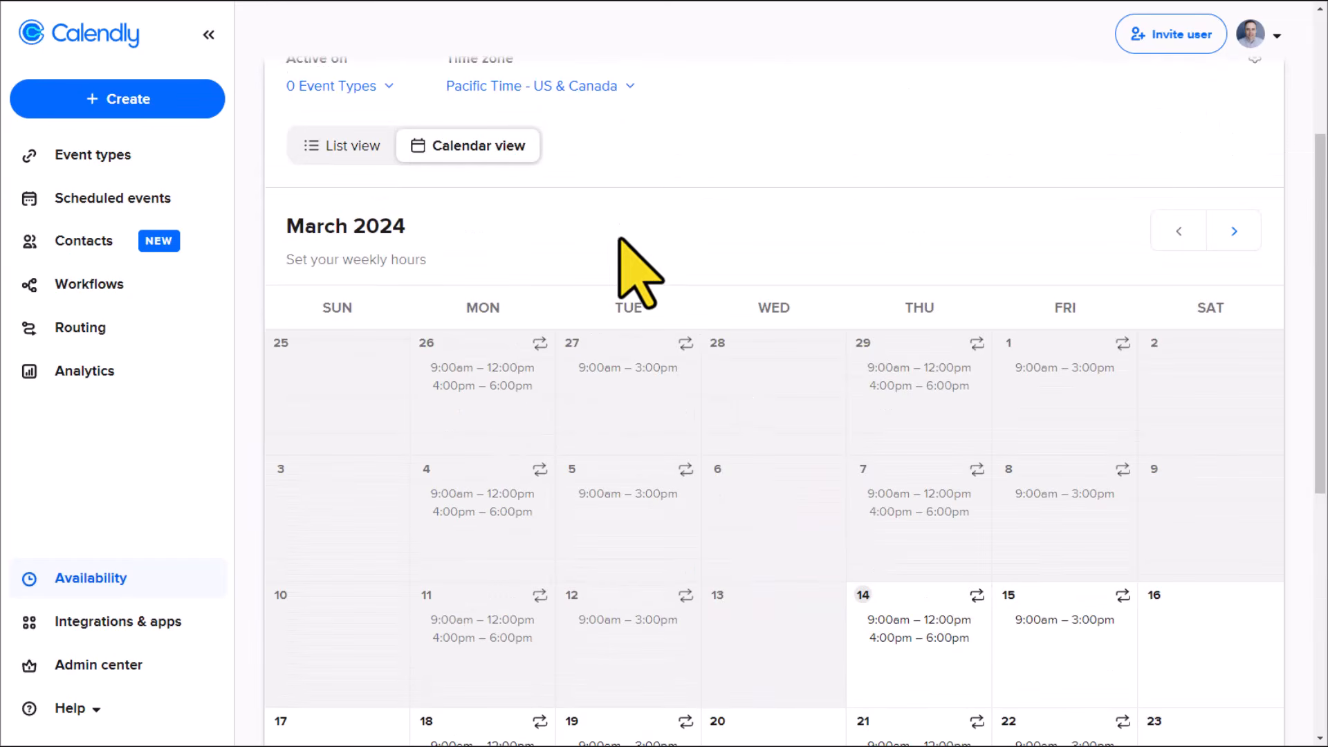
Step: Switch the Meeting hours schedule back to list view
click(338, 148)
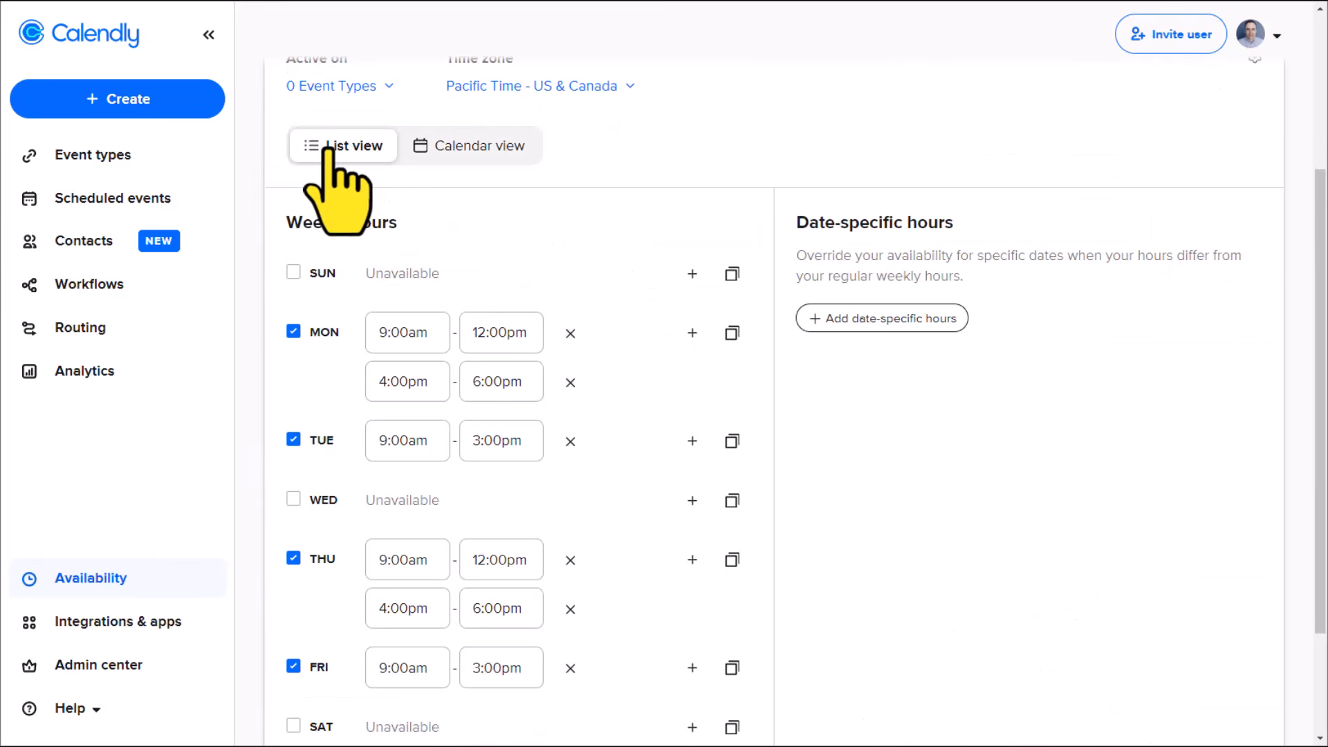
scroll(615, 335, up, 2)
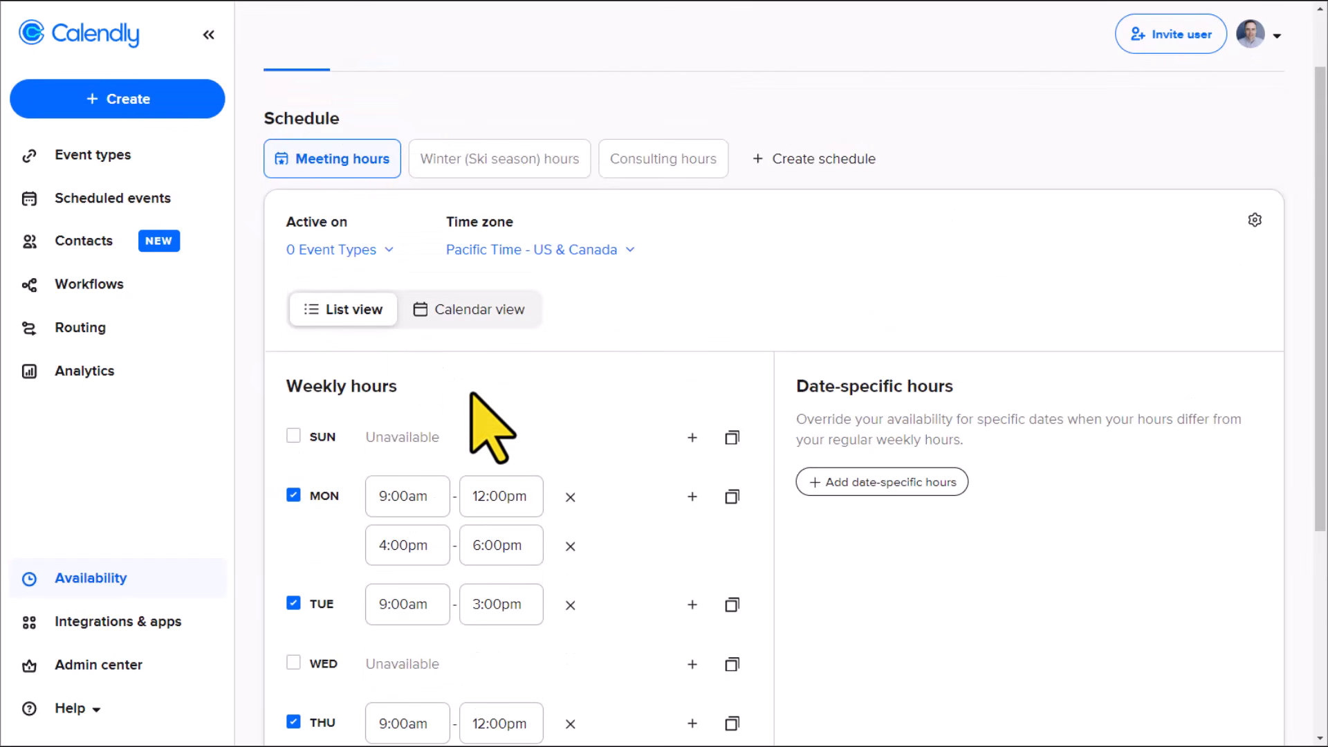
scroll(471, 415, up, 1)
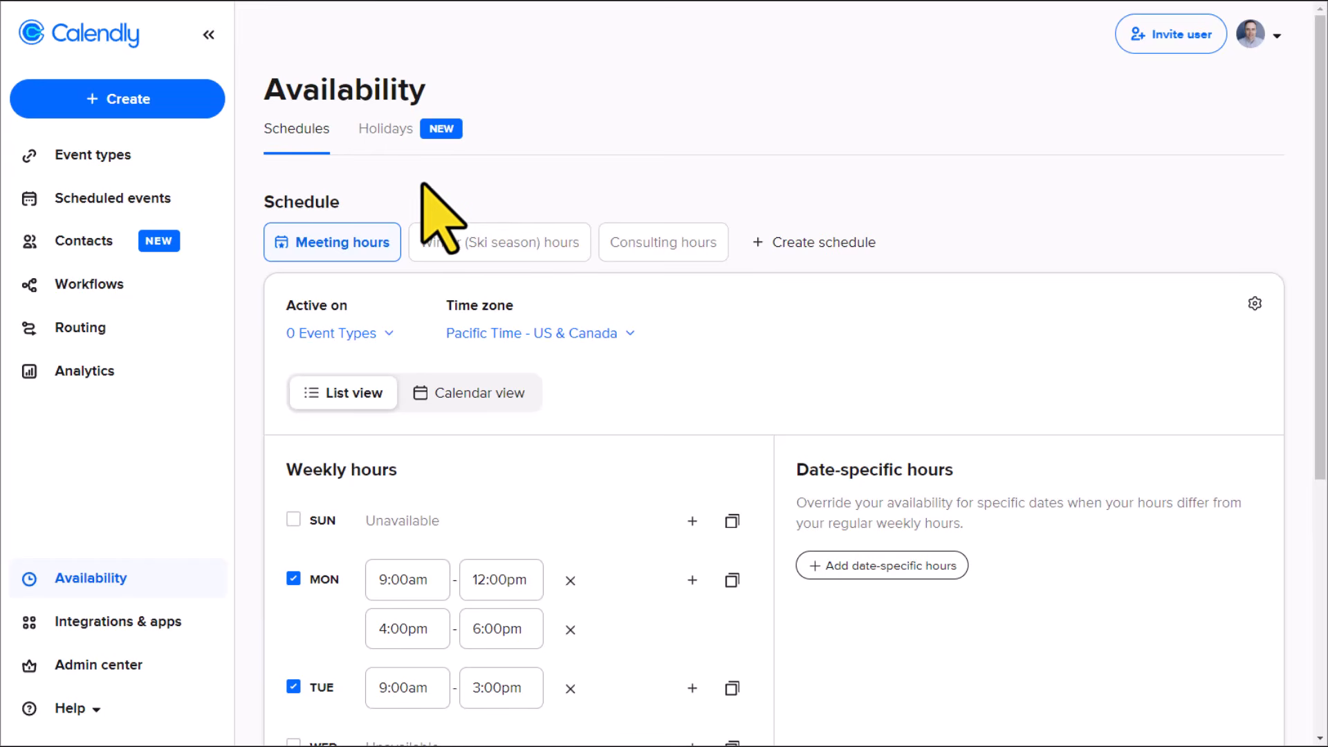
Step: Review the holiday country setting and the list of observed holidays, and return to the availability schedules
click(383, 132)
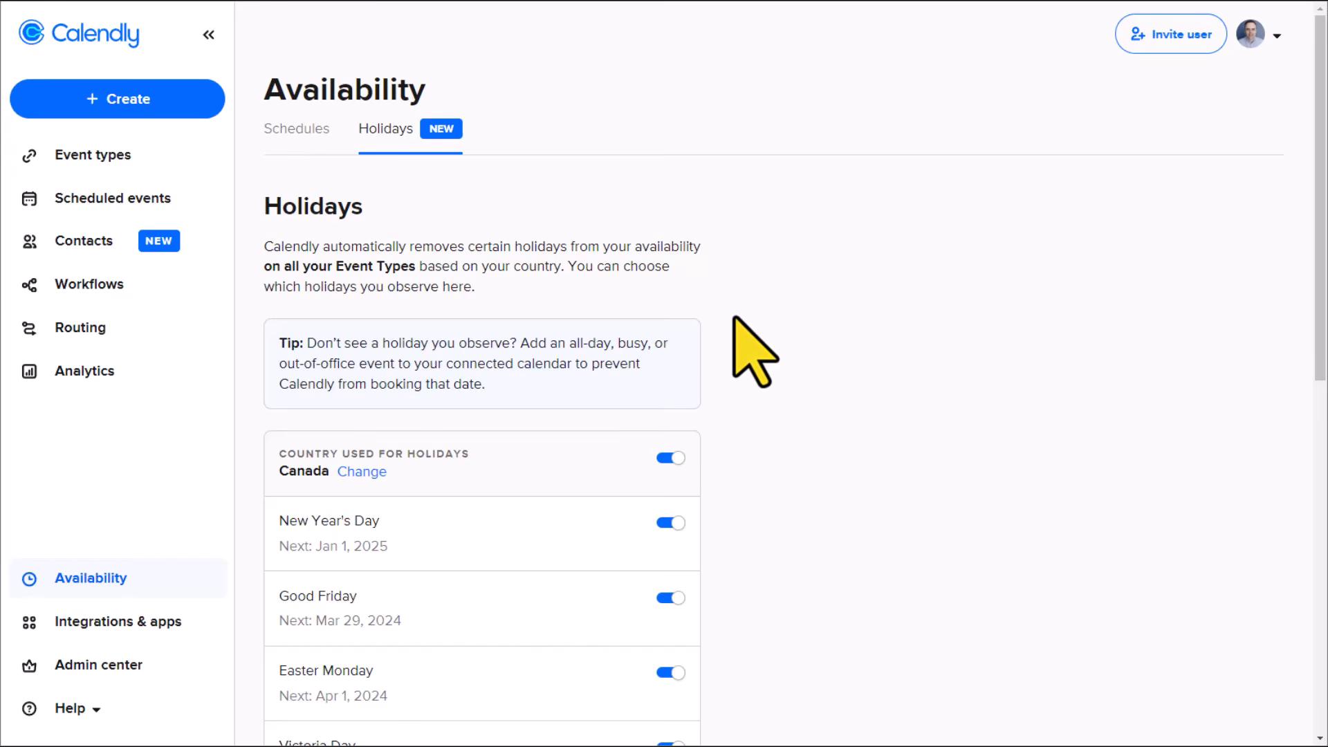
scroll(754, 346, down, 2)
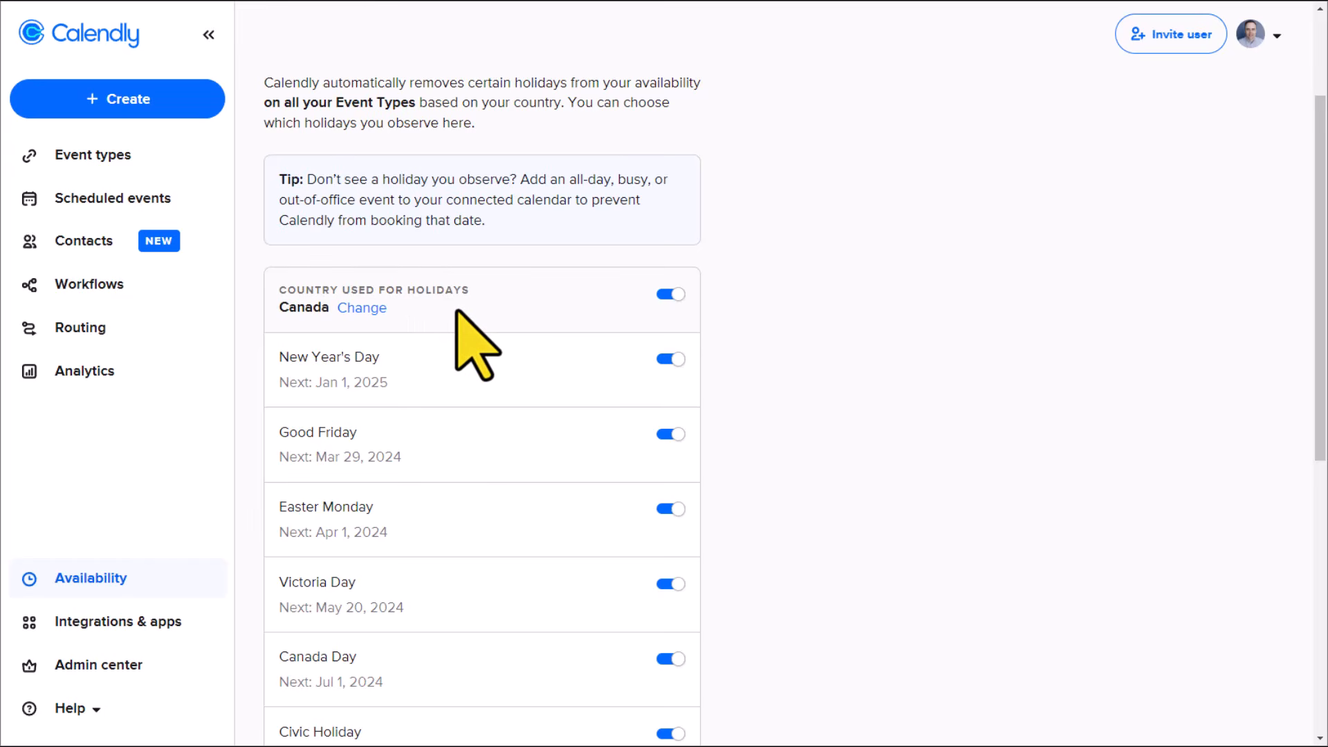
scroll(457, 311, down, 2)
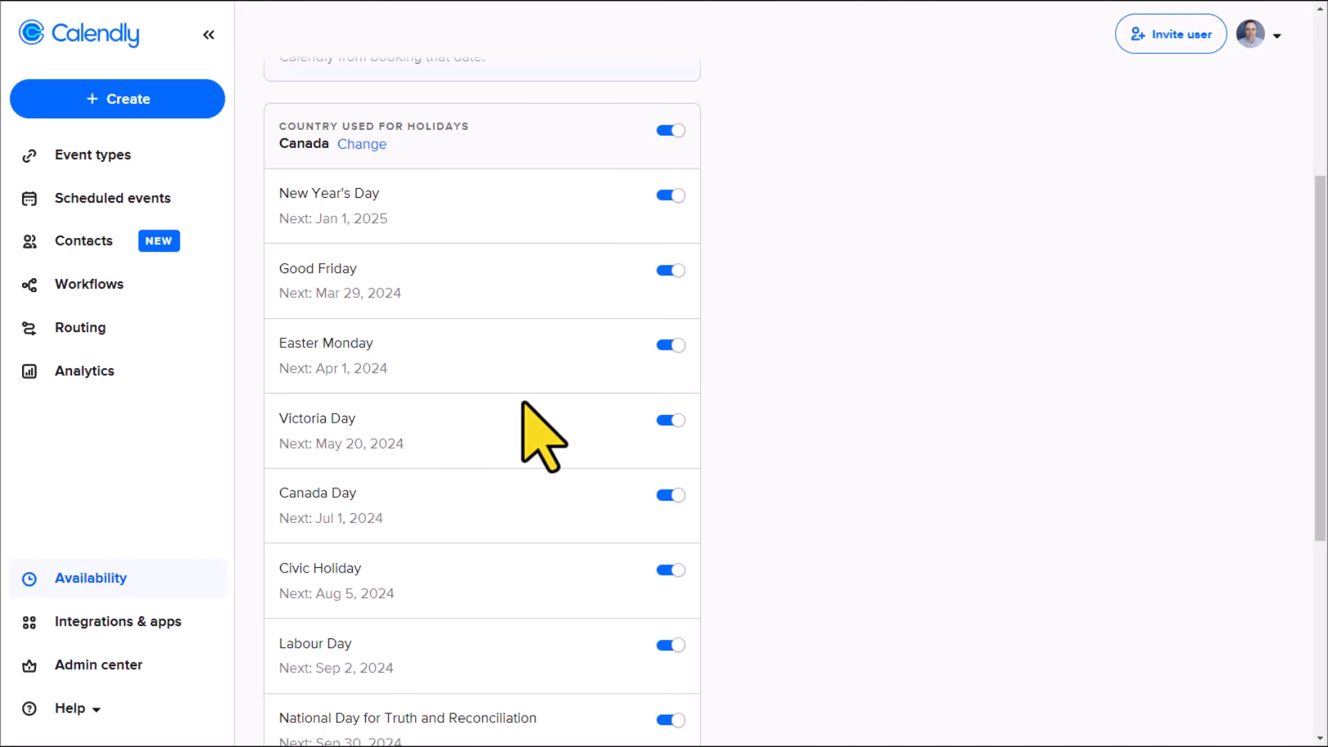
scroll(522, 403, up, 5)
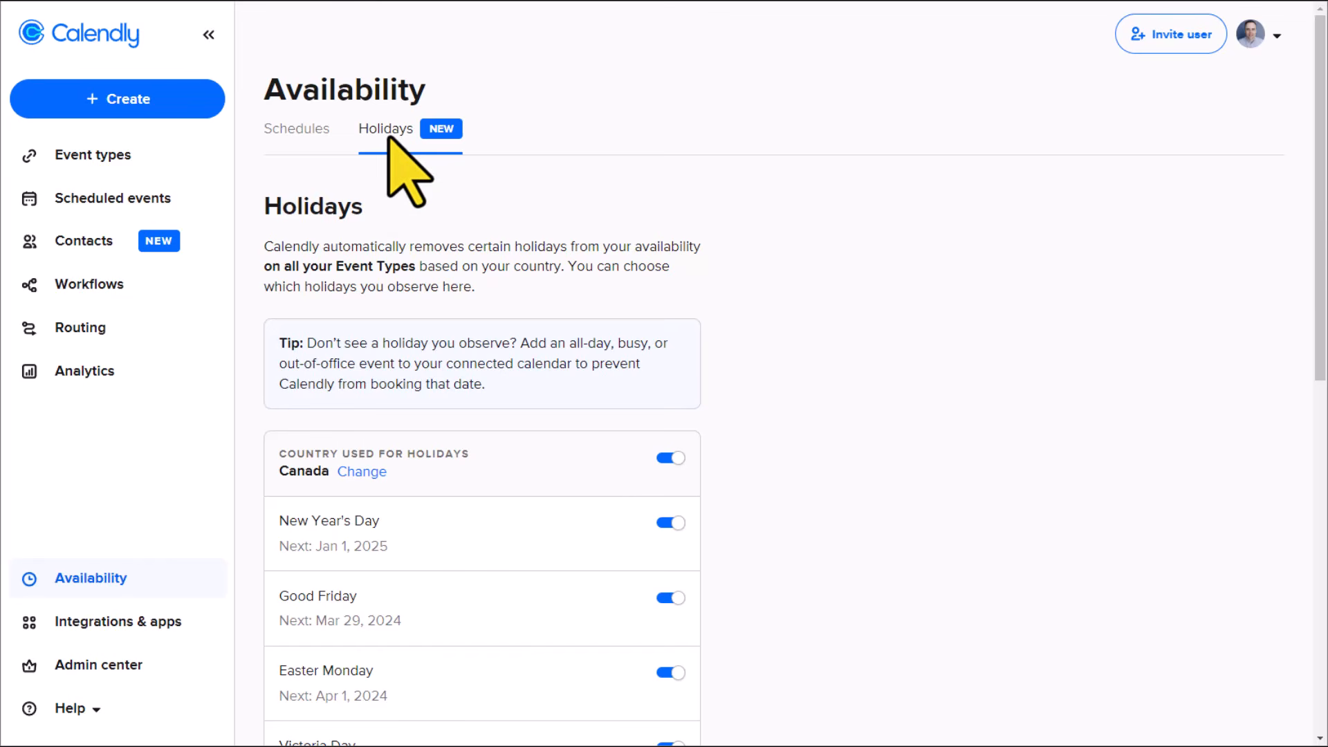
click(305, 130)
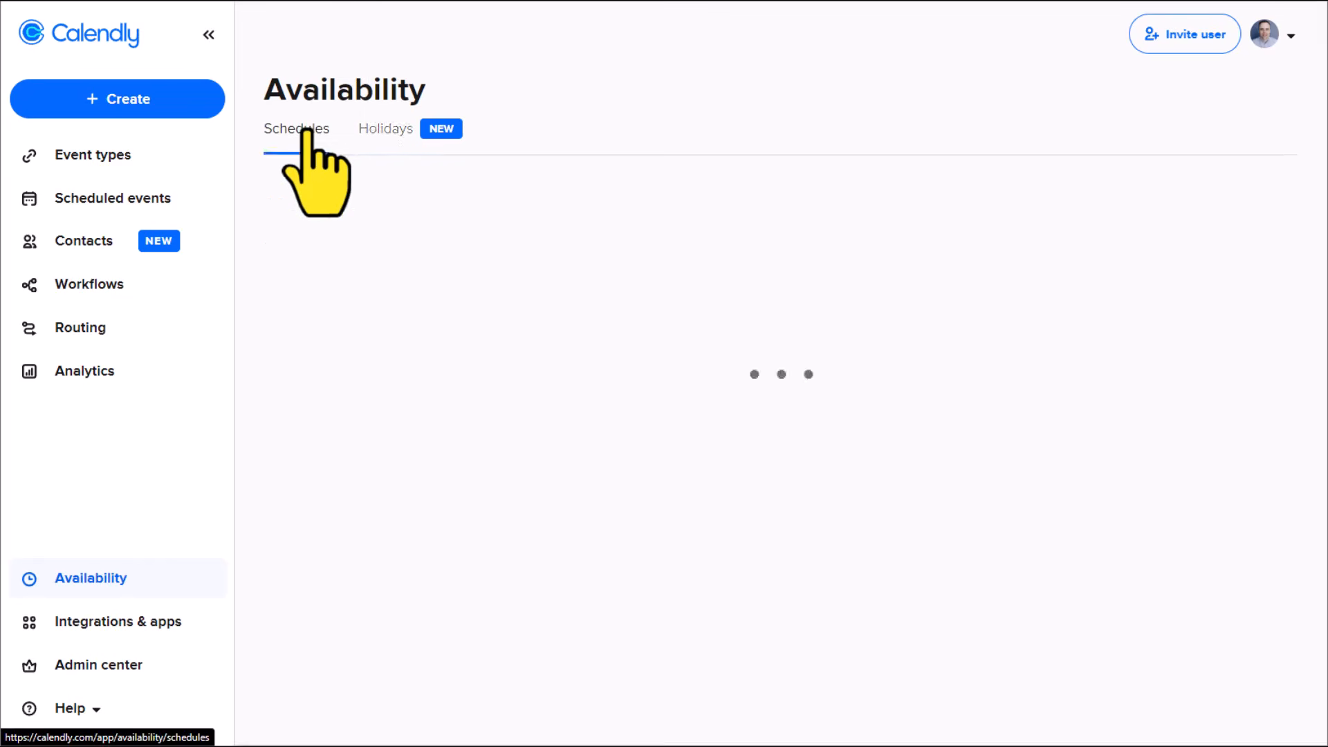
Step: Go to the Event types page and start creating a new event type
click(87, 40)
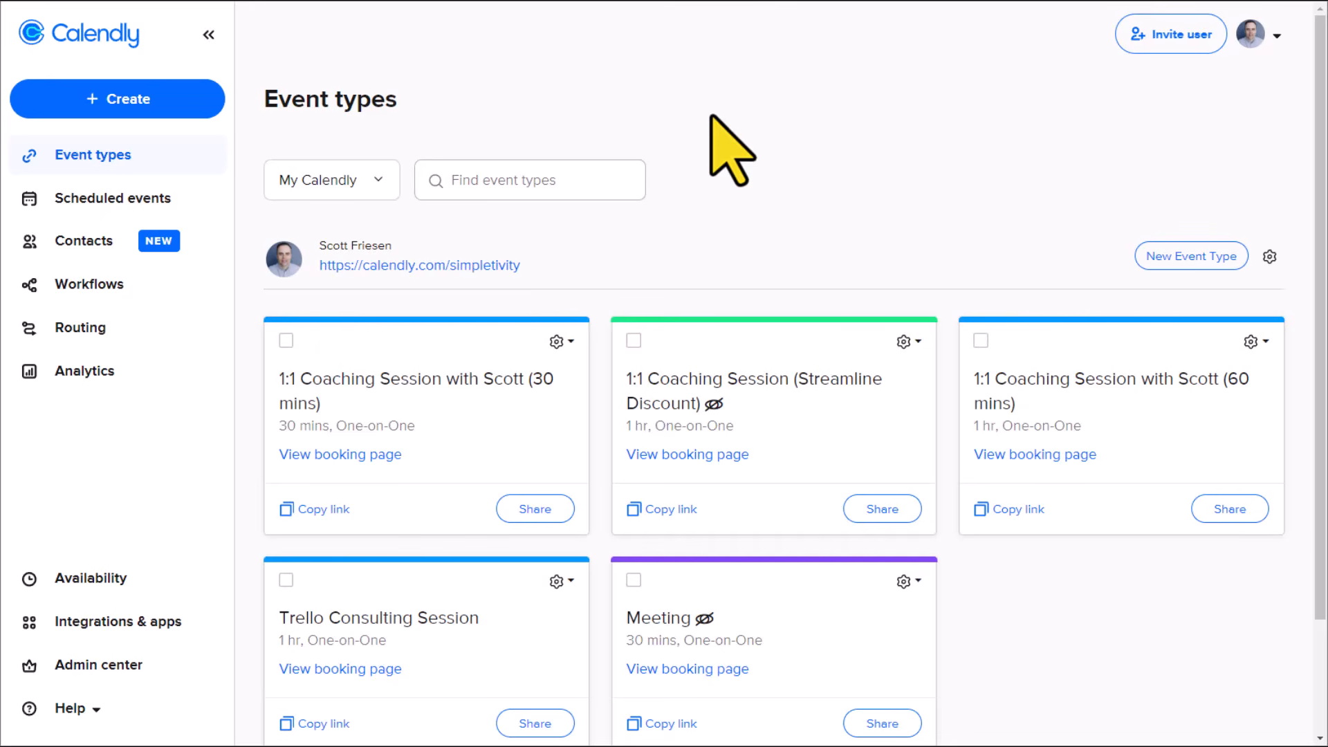
click(170, 105)
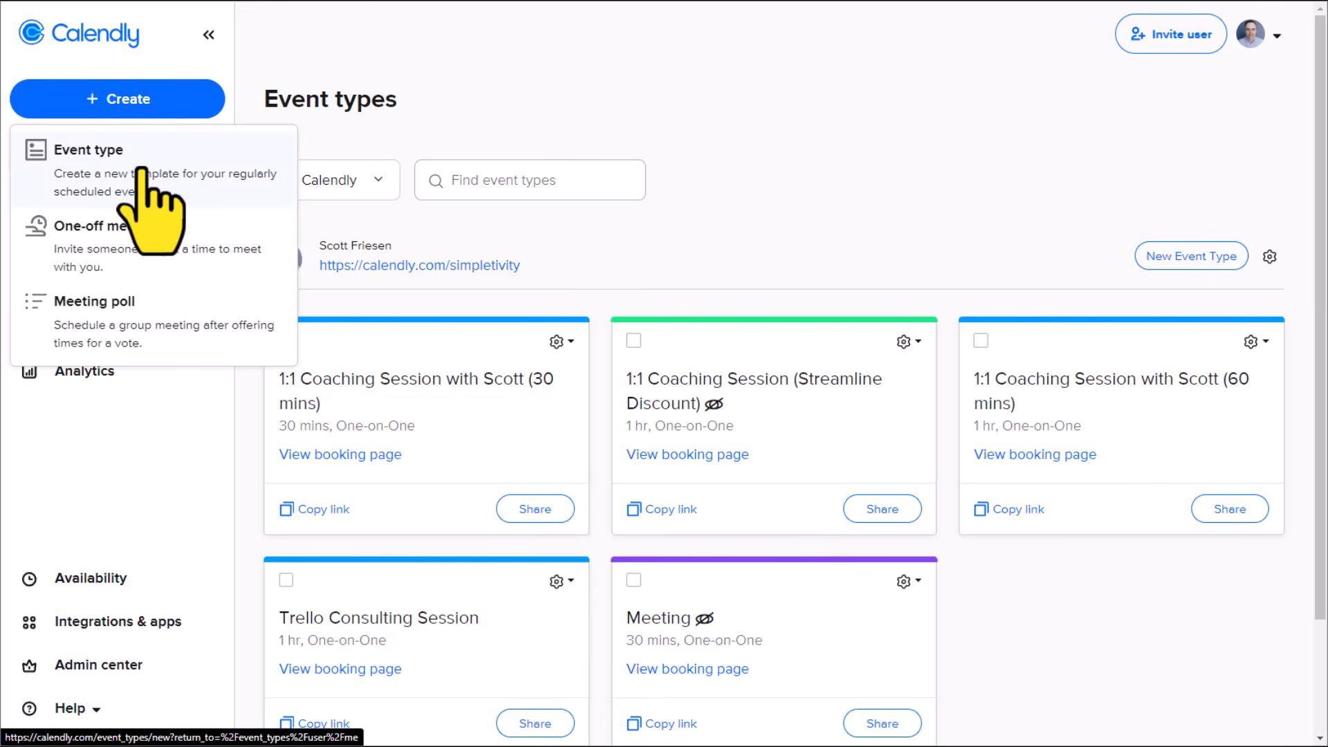
click(643, 92)
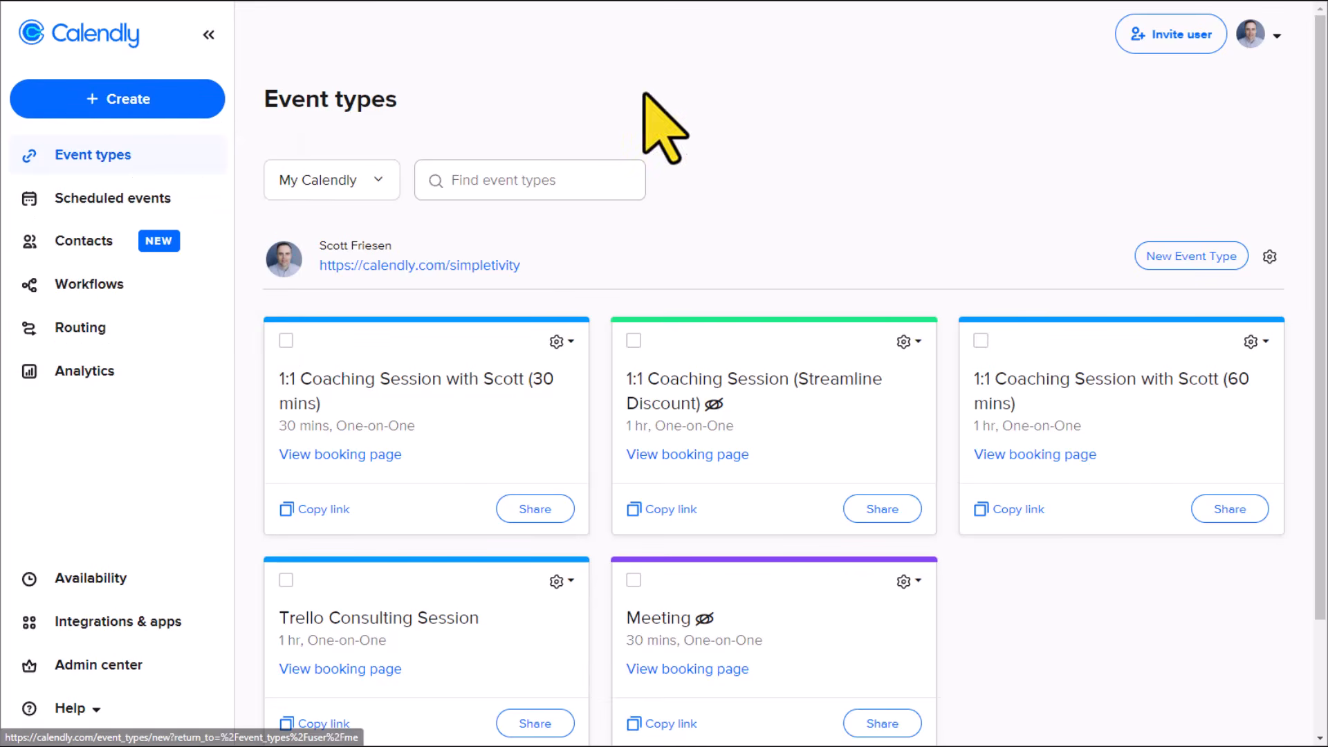
click(1195, 262)
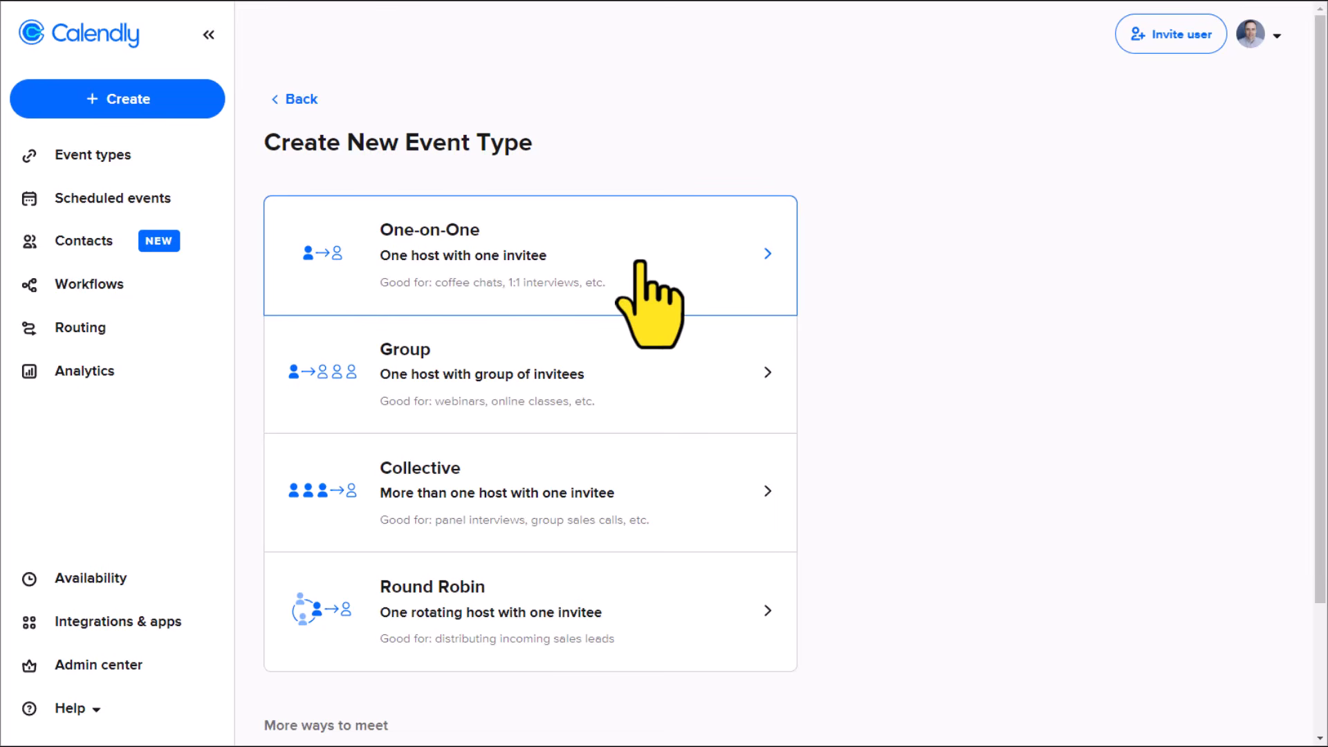
Step: Choose a One-on-One event type and keep the account owner as its host
click(647, 297)
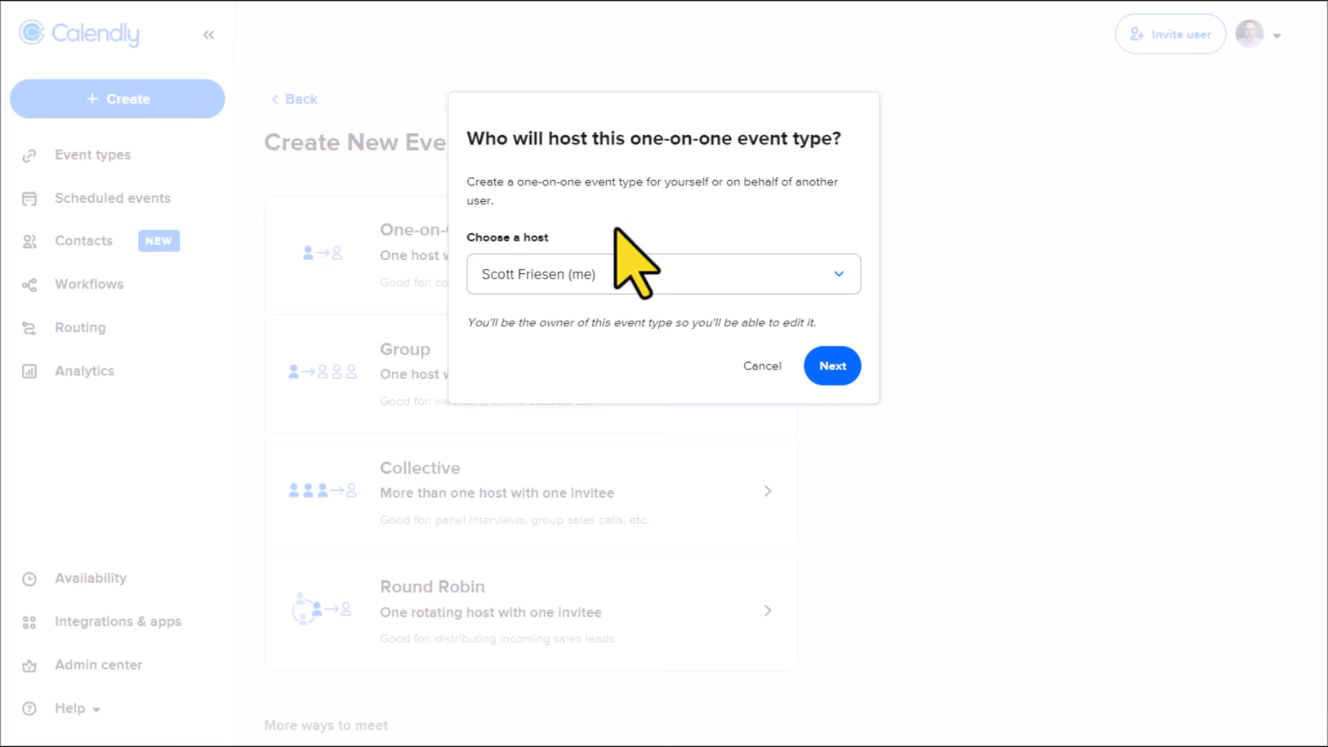
click(668, 273)
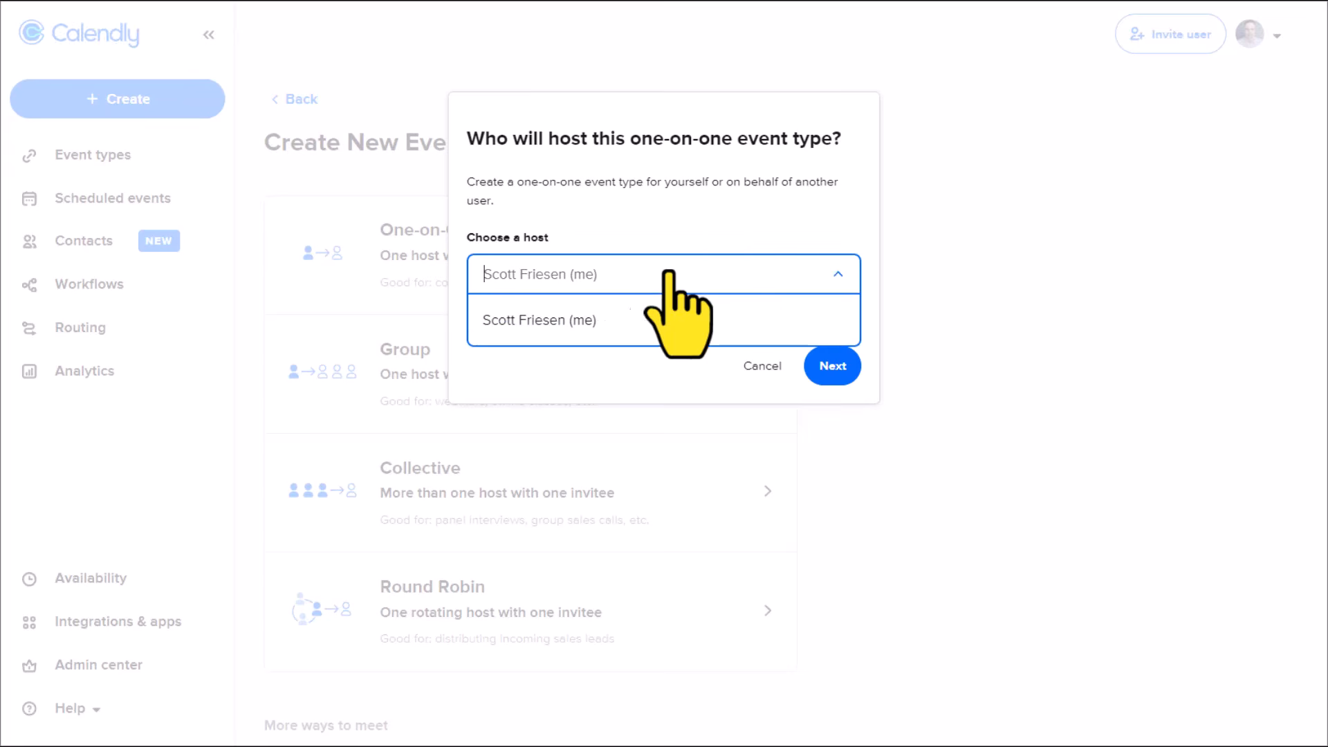
click(680, 225)
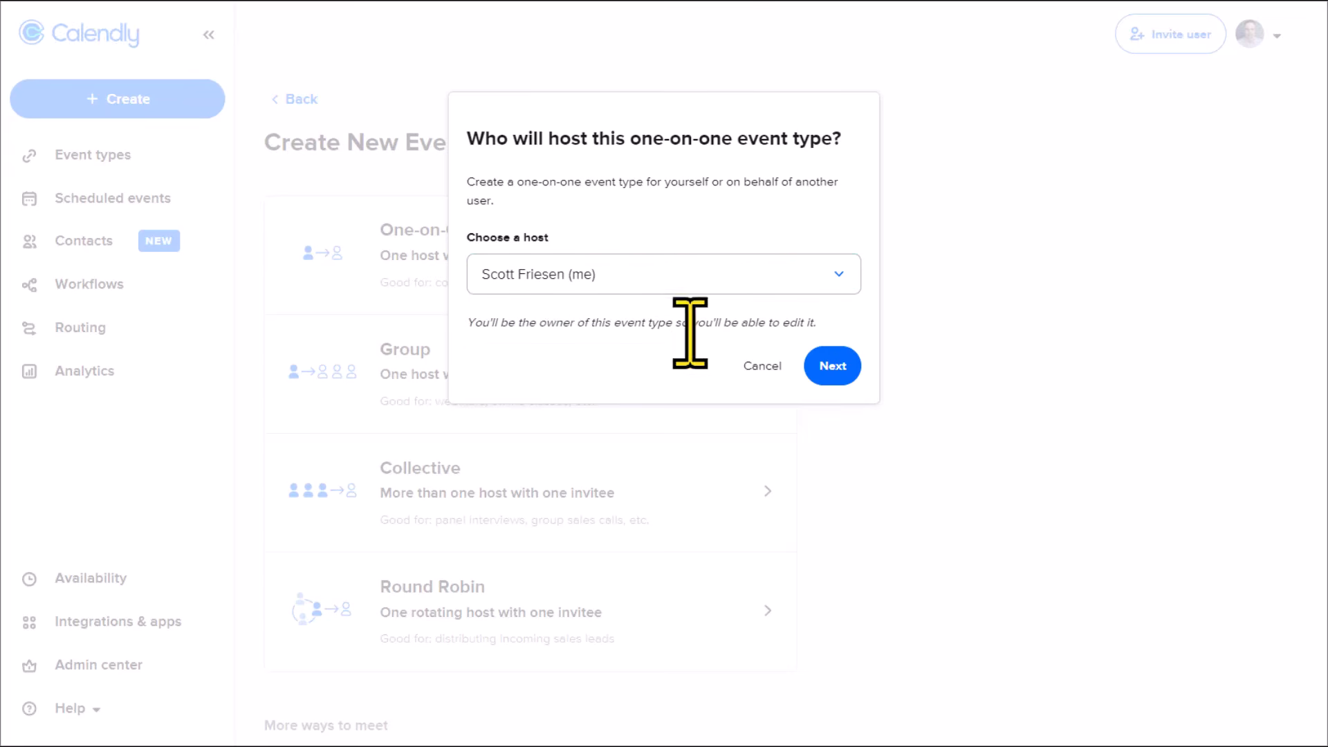
click(830, 368)
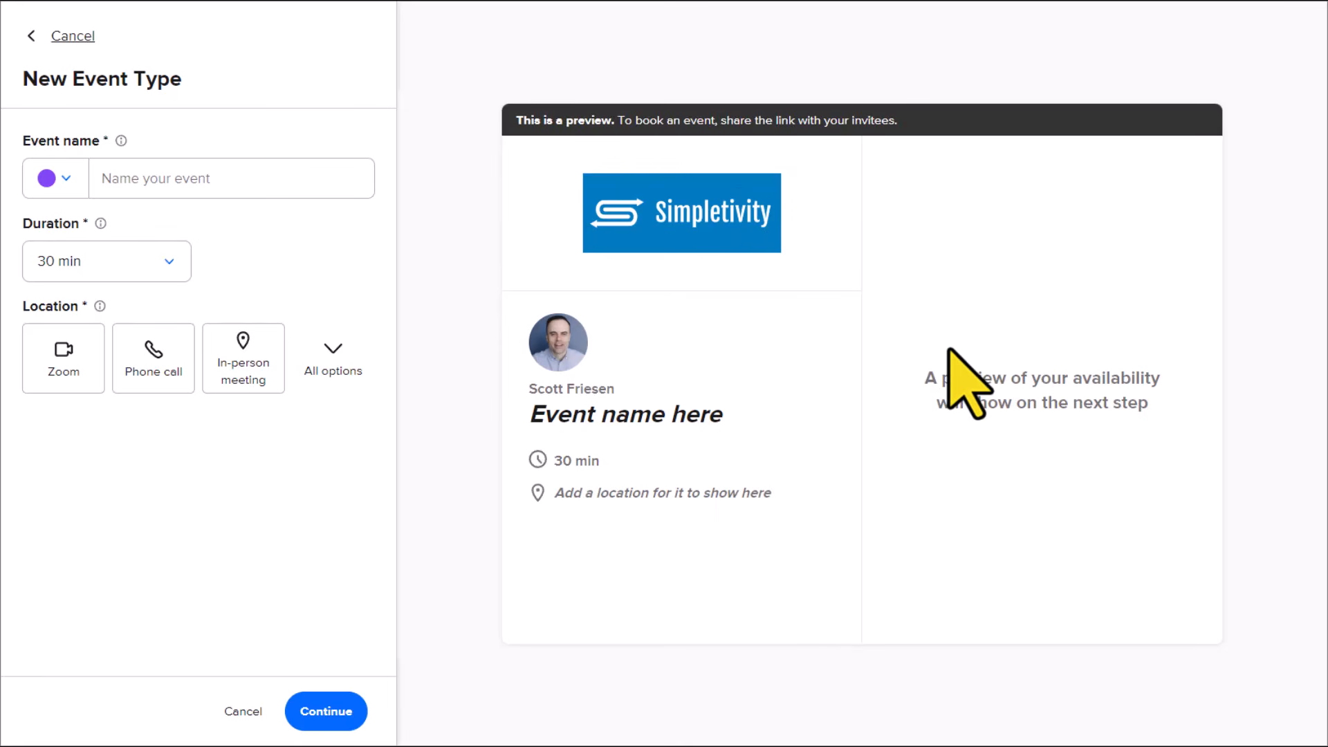
Step: Name the new event type "45 min Introduction Call"
click(184, 182)
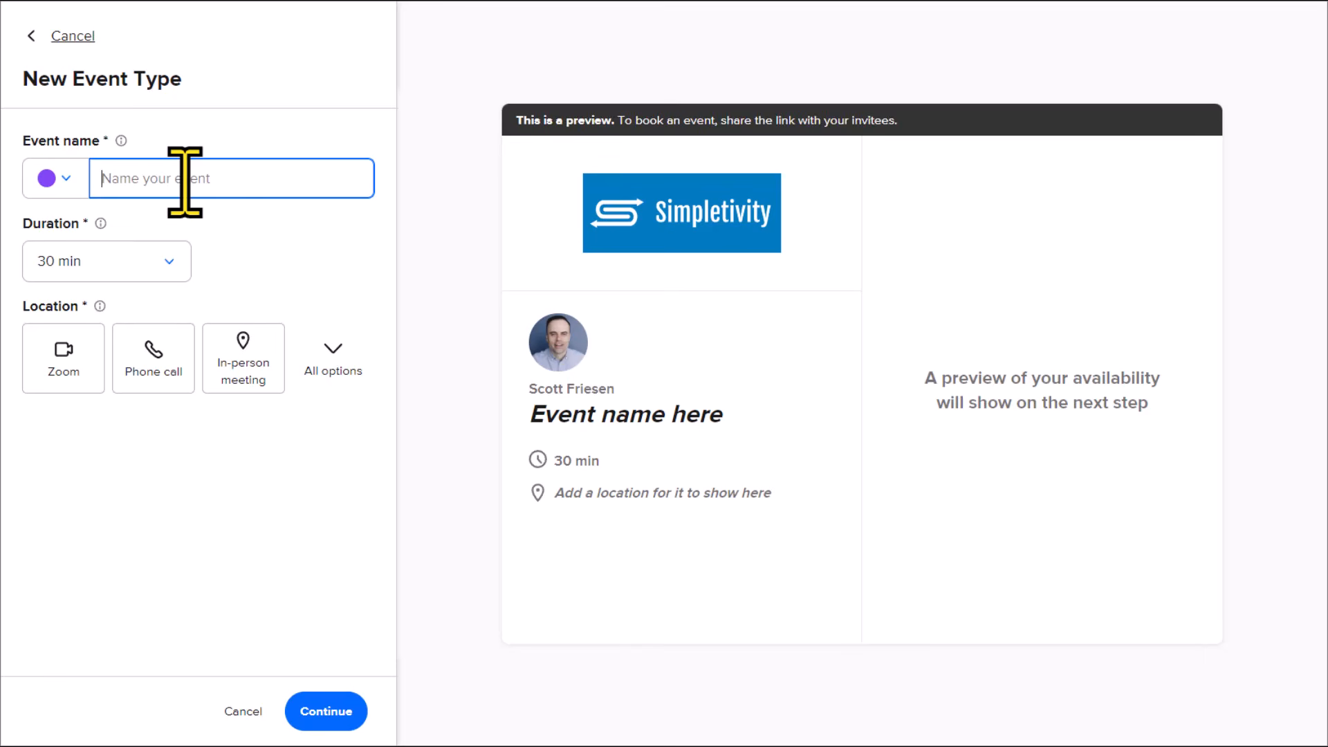
text(45 min)
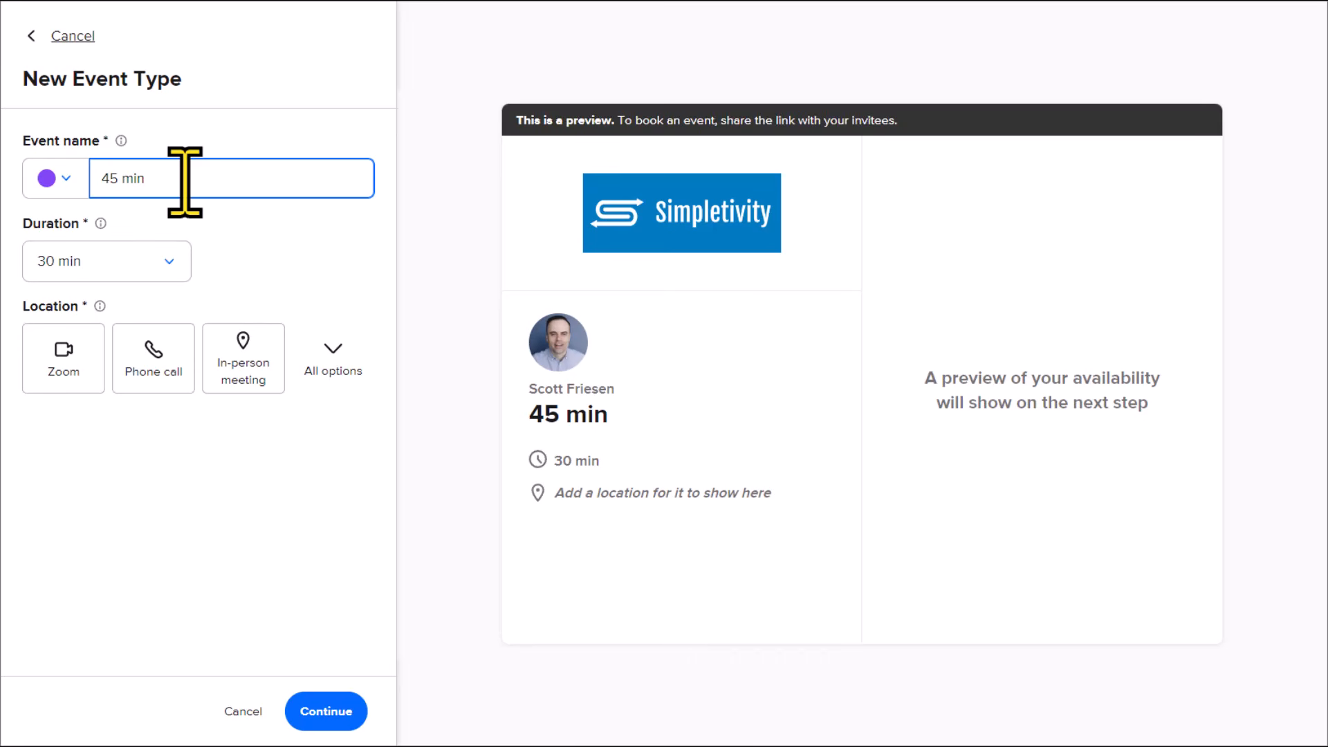
text( Introduction Call)
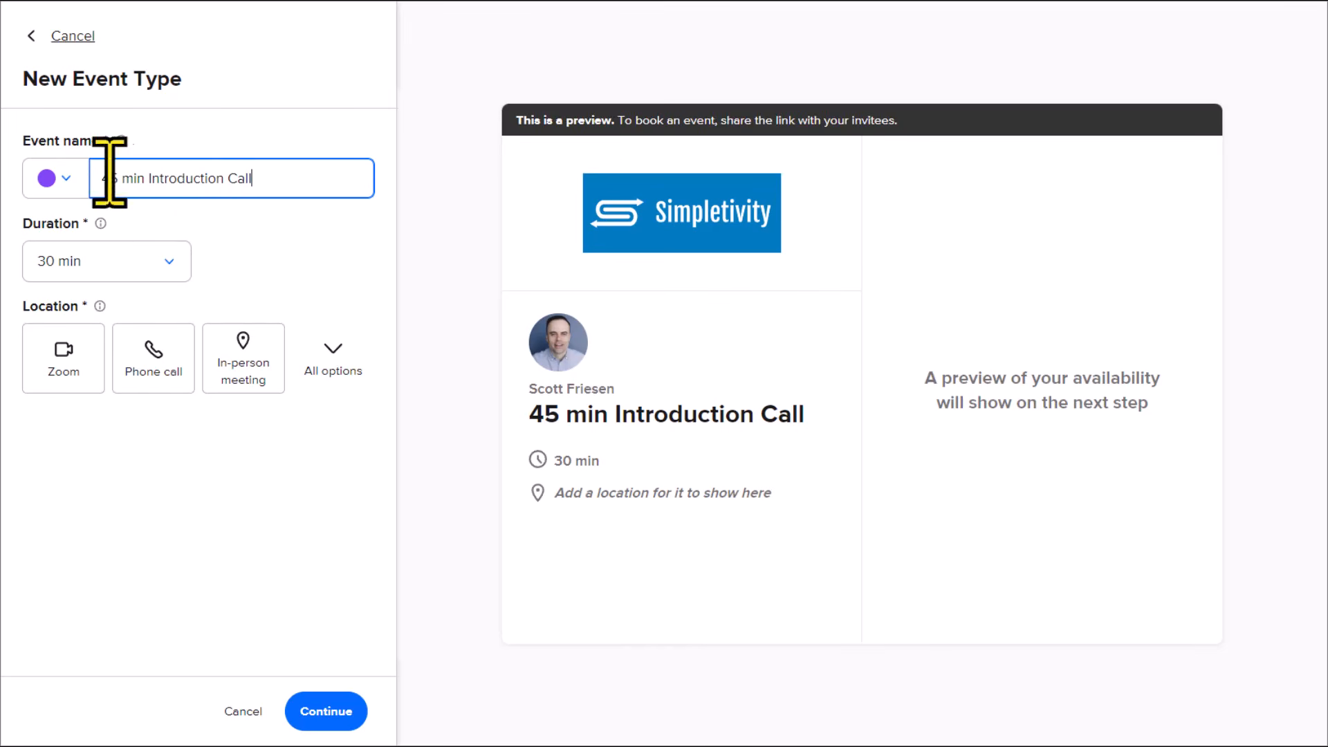
Step: Set the event color of the new event type to orange-red
click(68, 179)
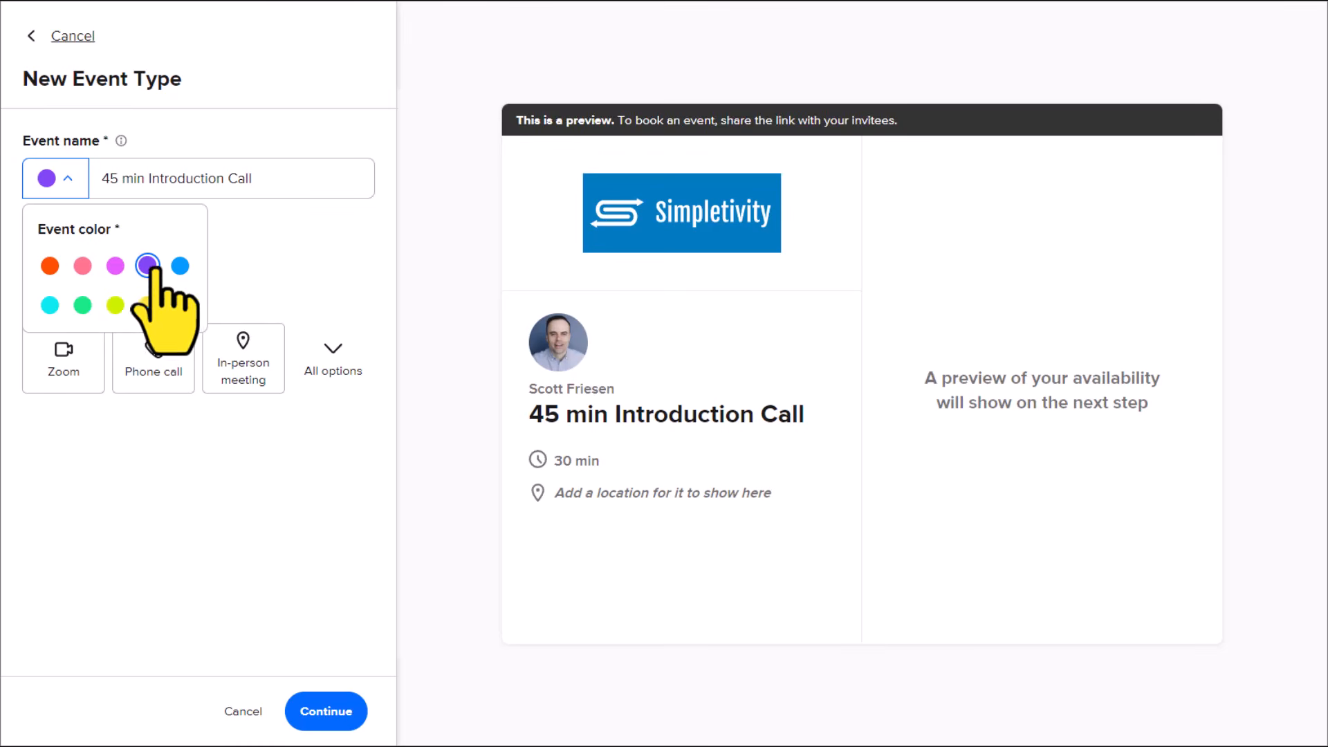
click(50, 266)
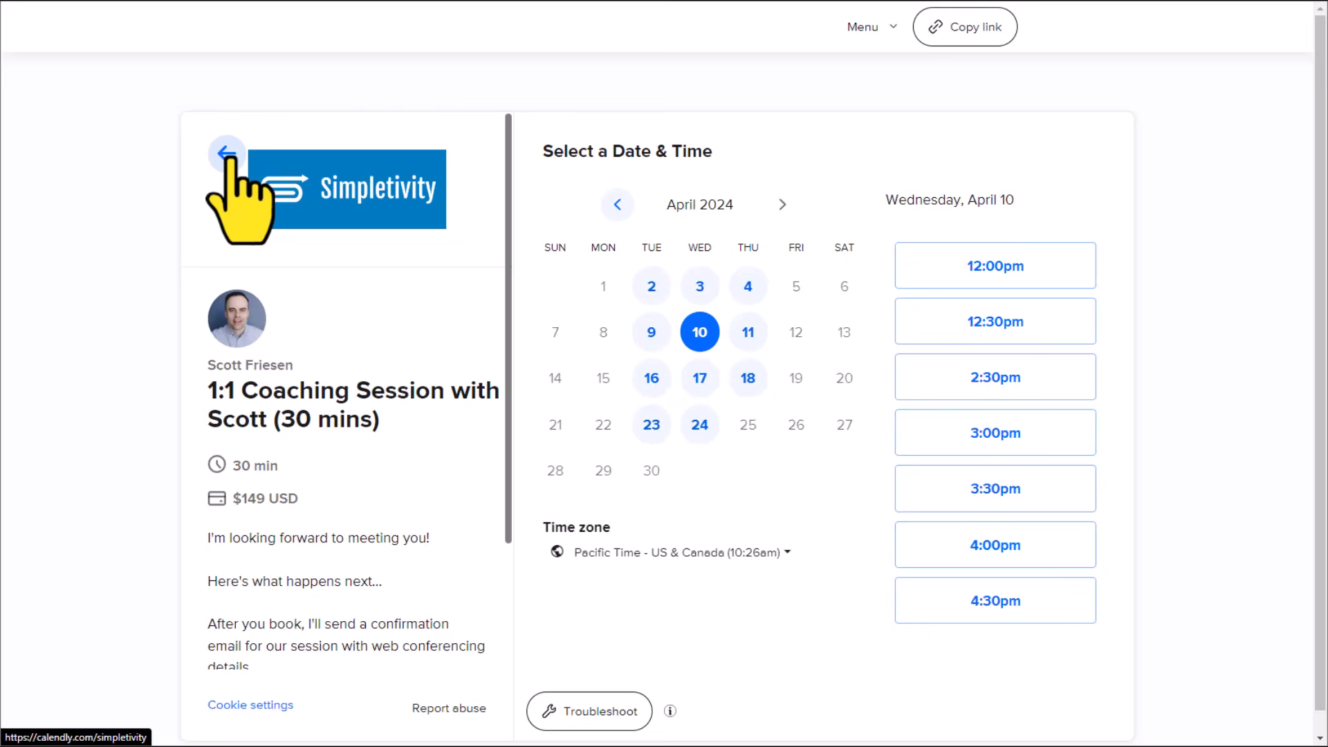
click(228, 156)
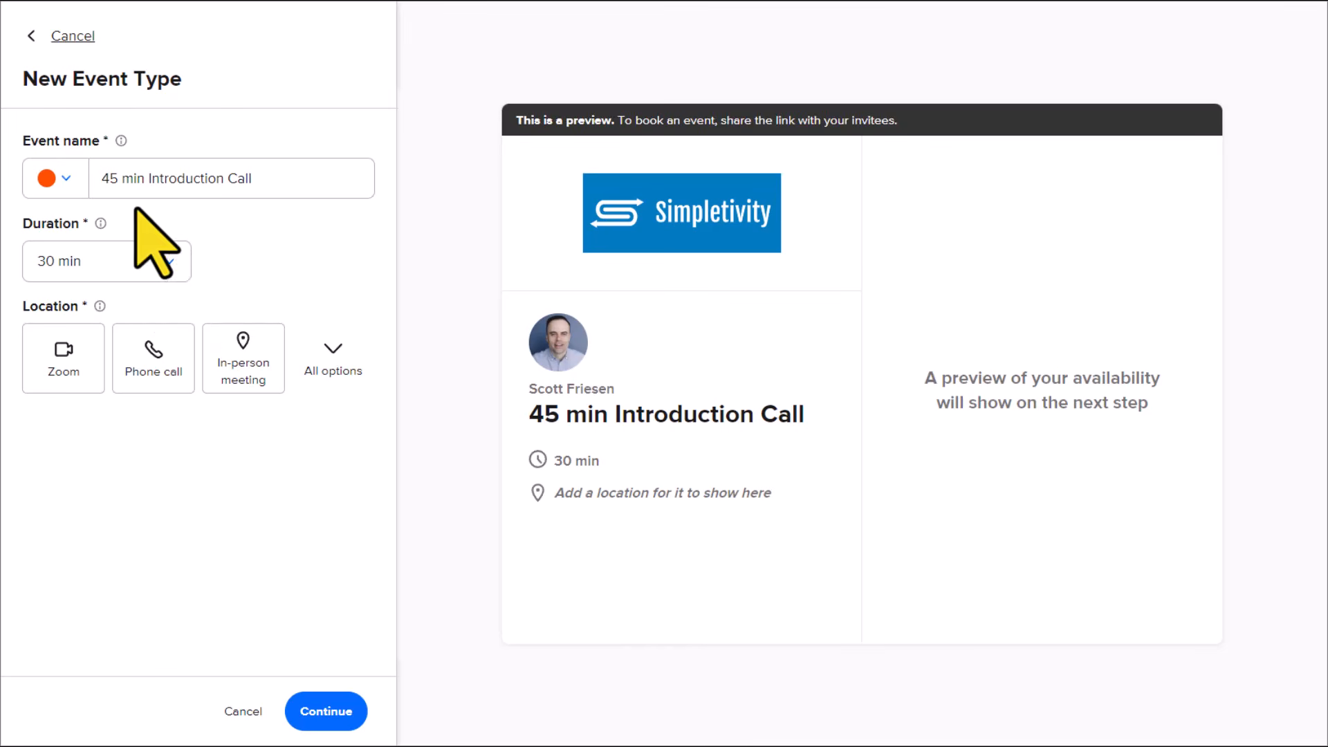
Step: Set the duration of the new event type to 45 min
click(169, 266)
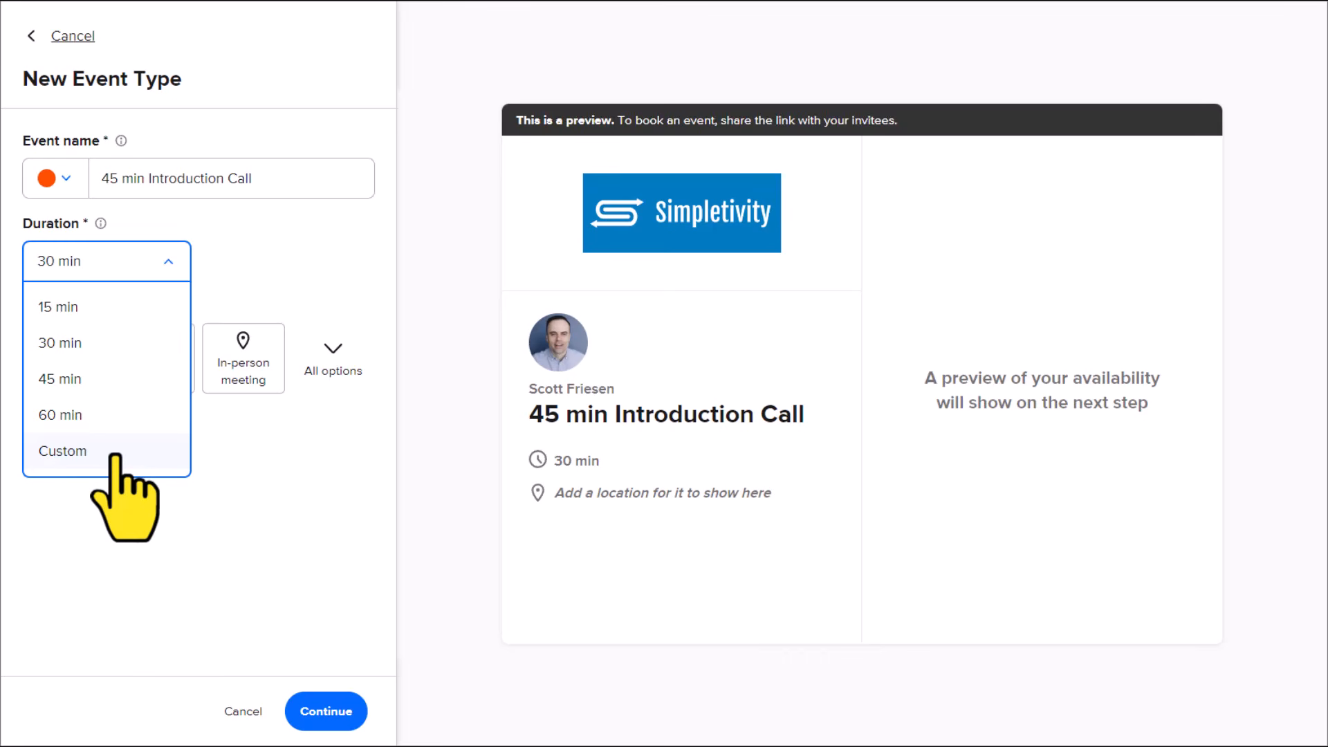
click(86, 379)
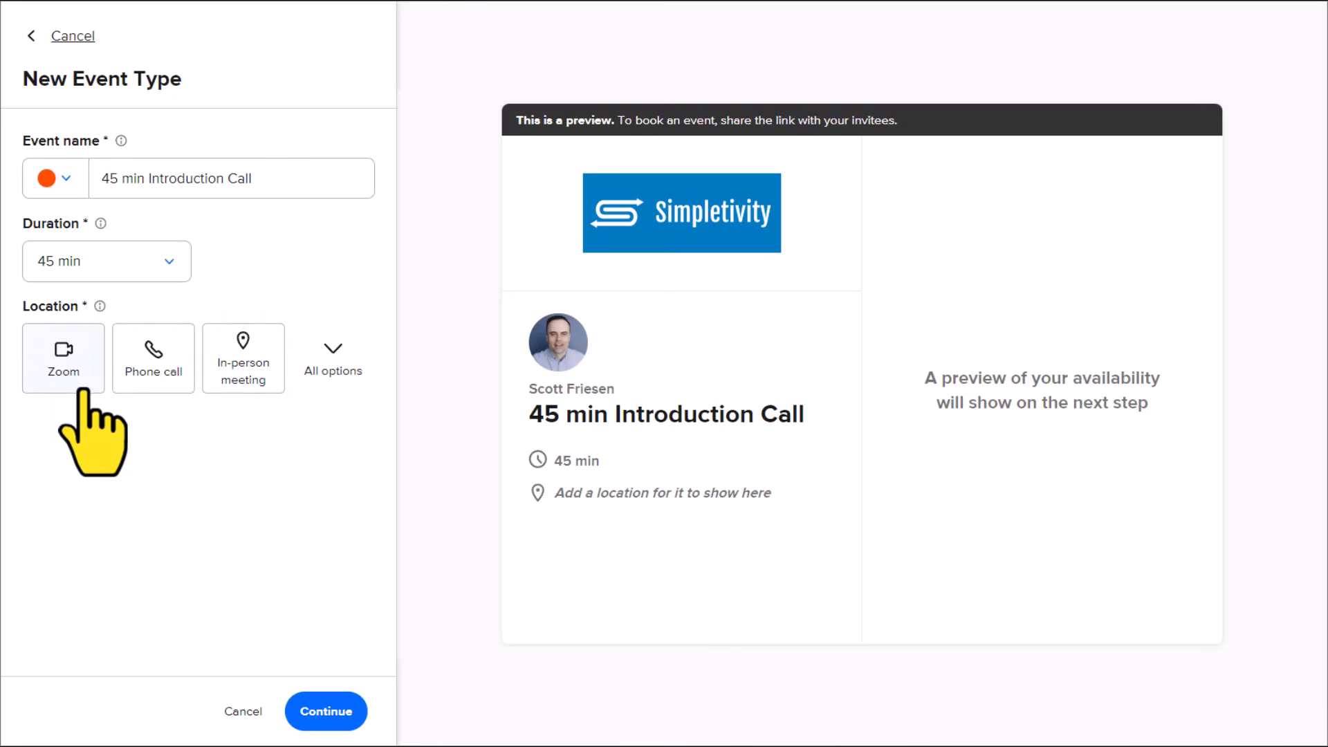
Step: Set the location to Phone call with "I will call my invitee", and create the event type
click(342, 355)
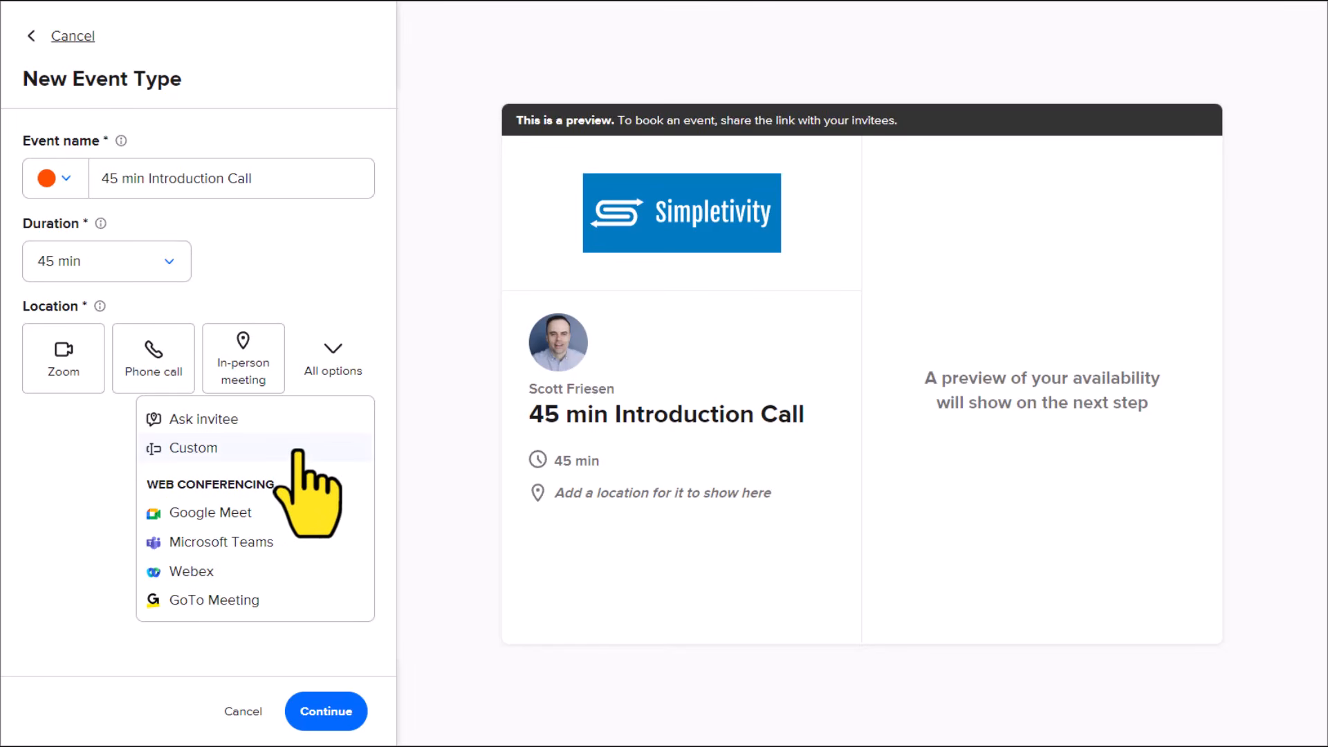
click(98, 467)
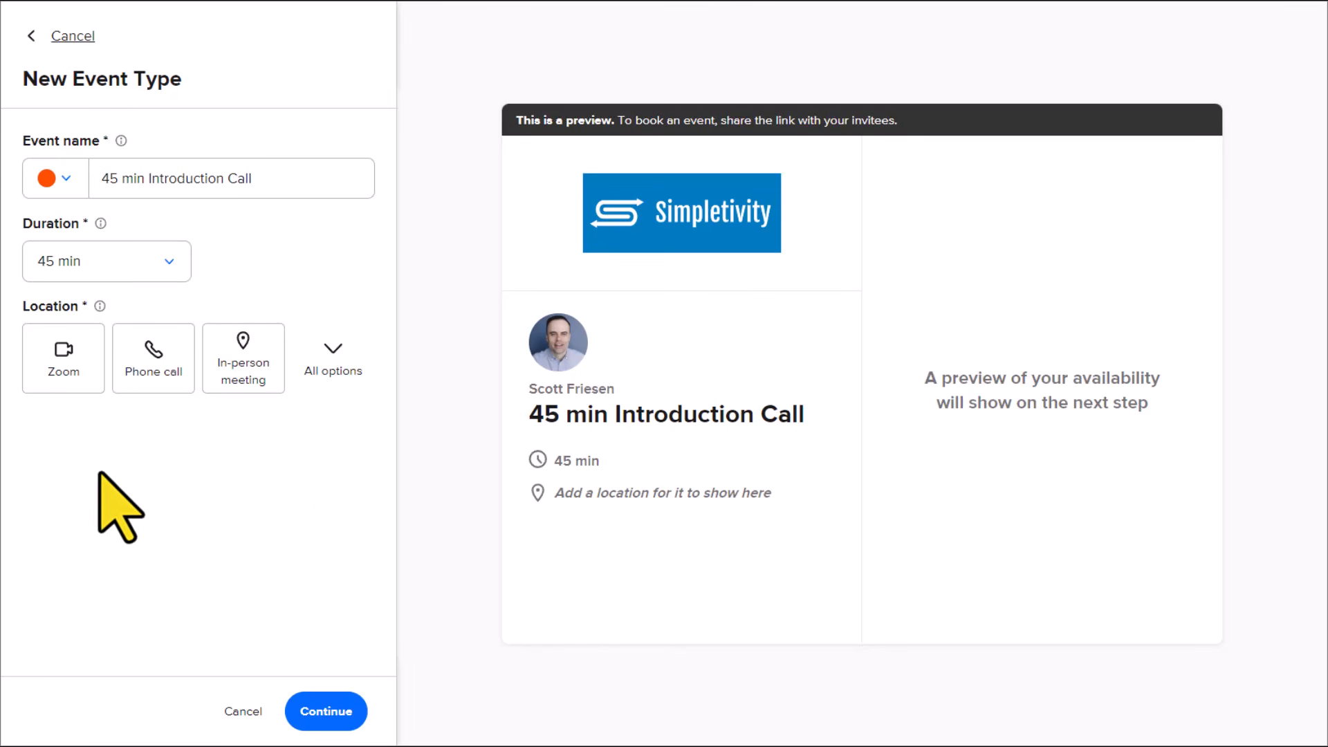
click(161, 356)
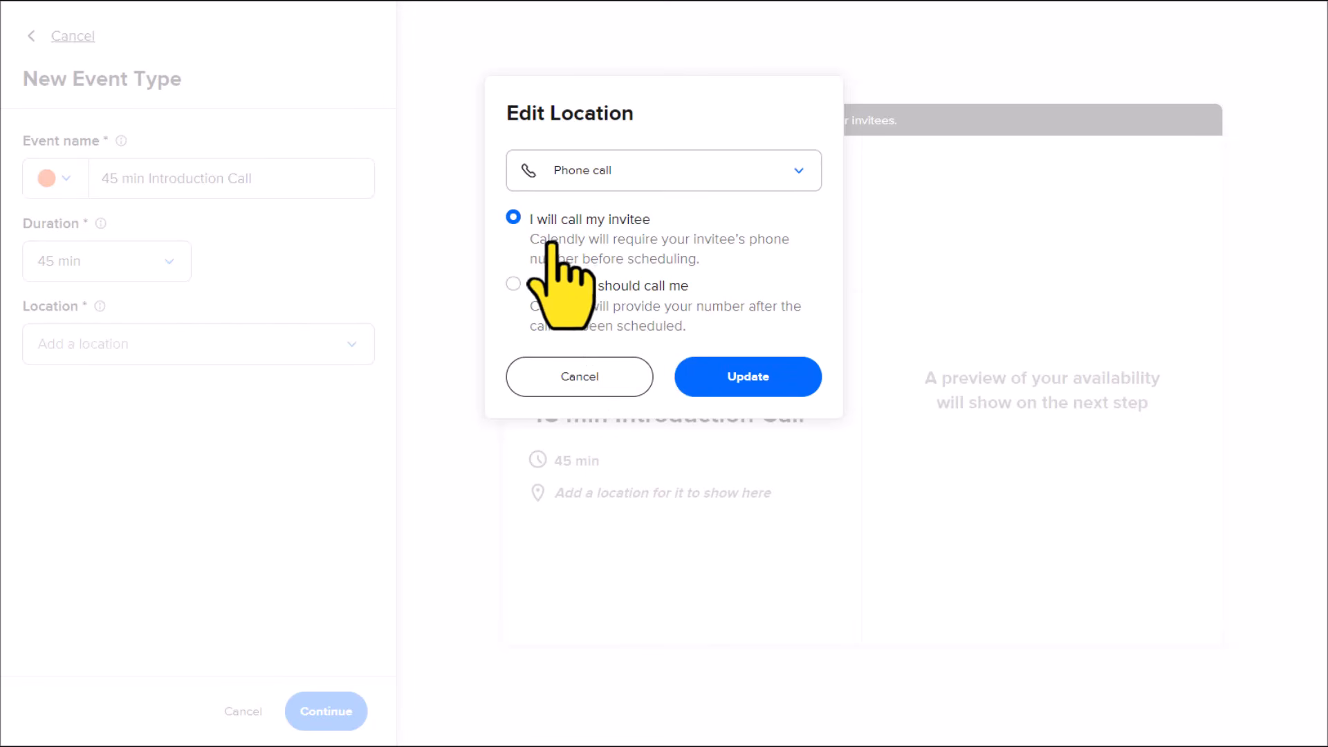
click(742, 382)
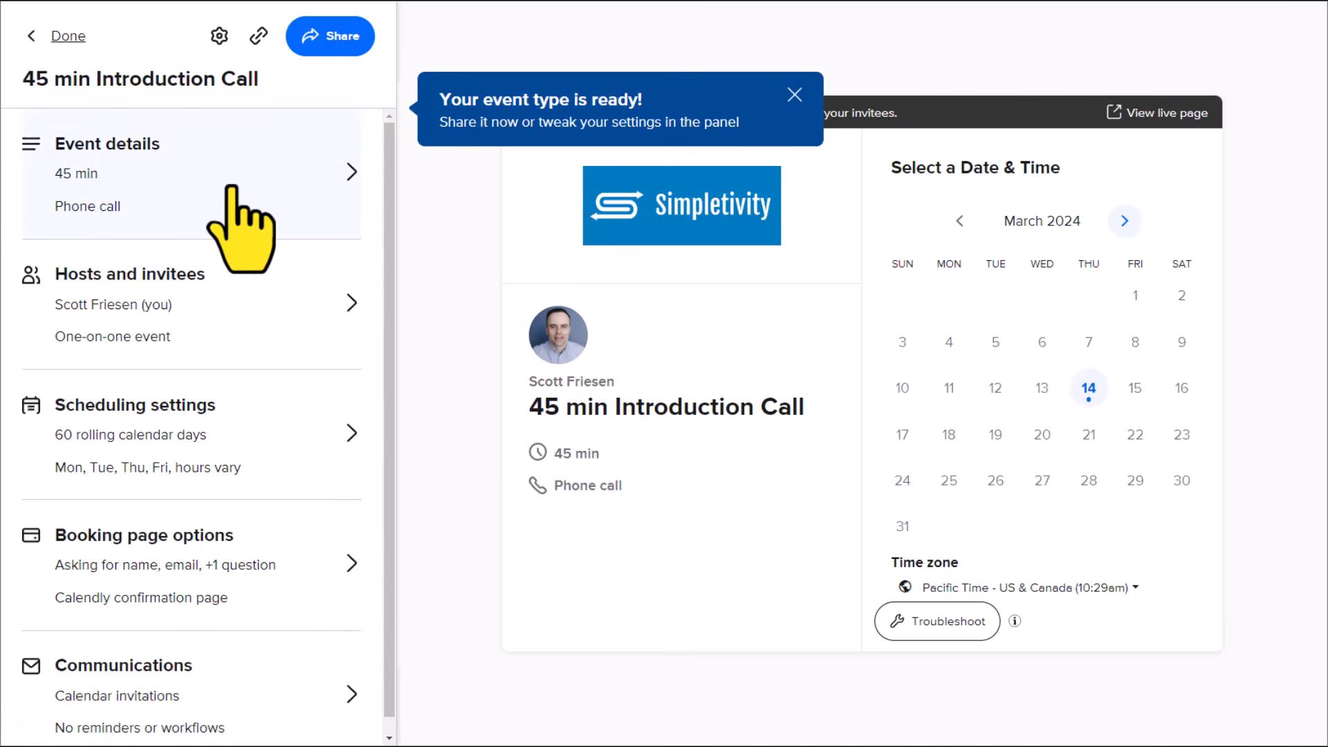
Step: Add the description "A chance to get to know you and your business better." to the event details and save them
click(794, 95)
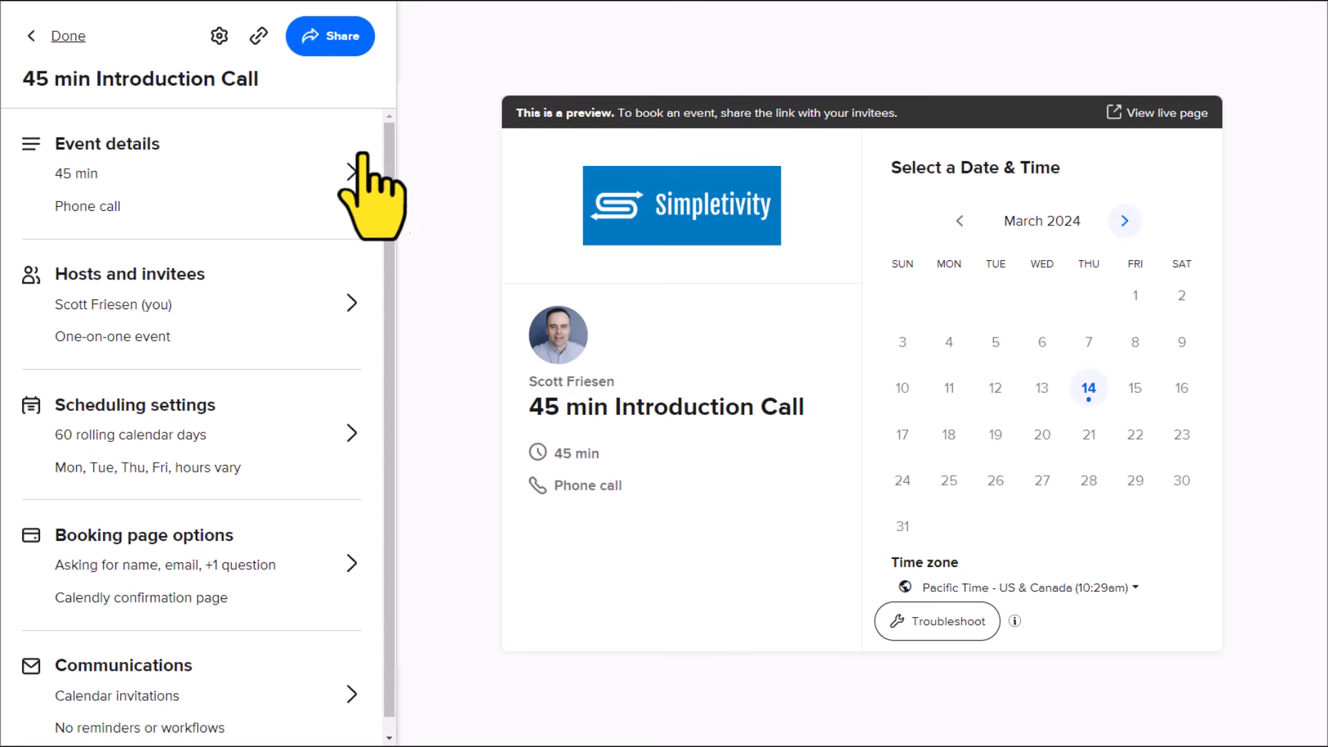
click(215, 182)
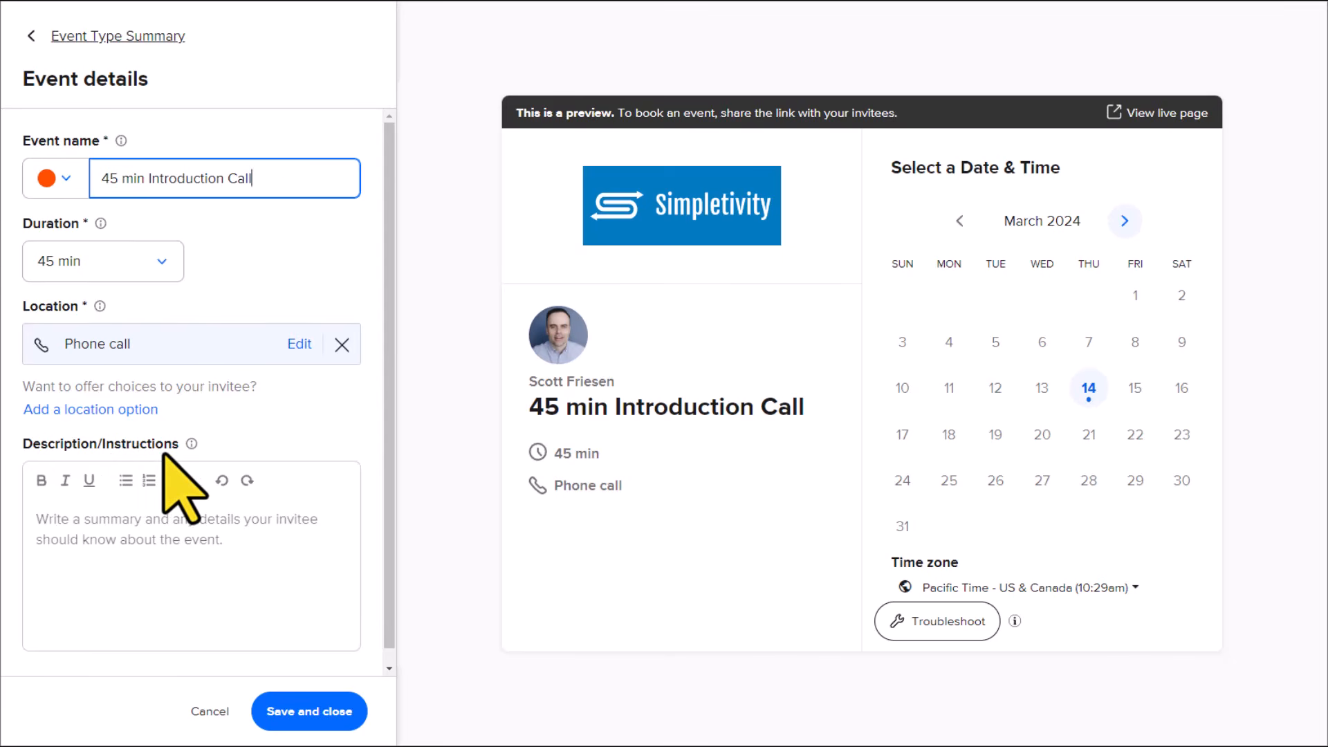
click(130, 527)
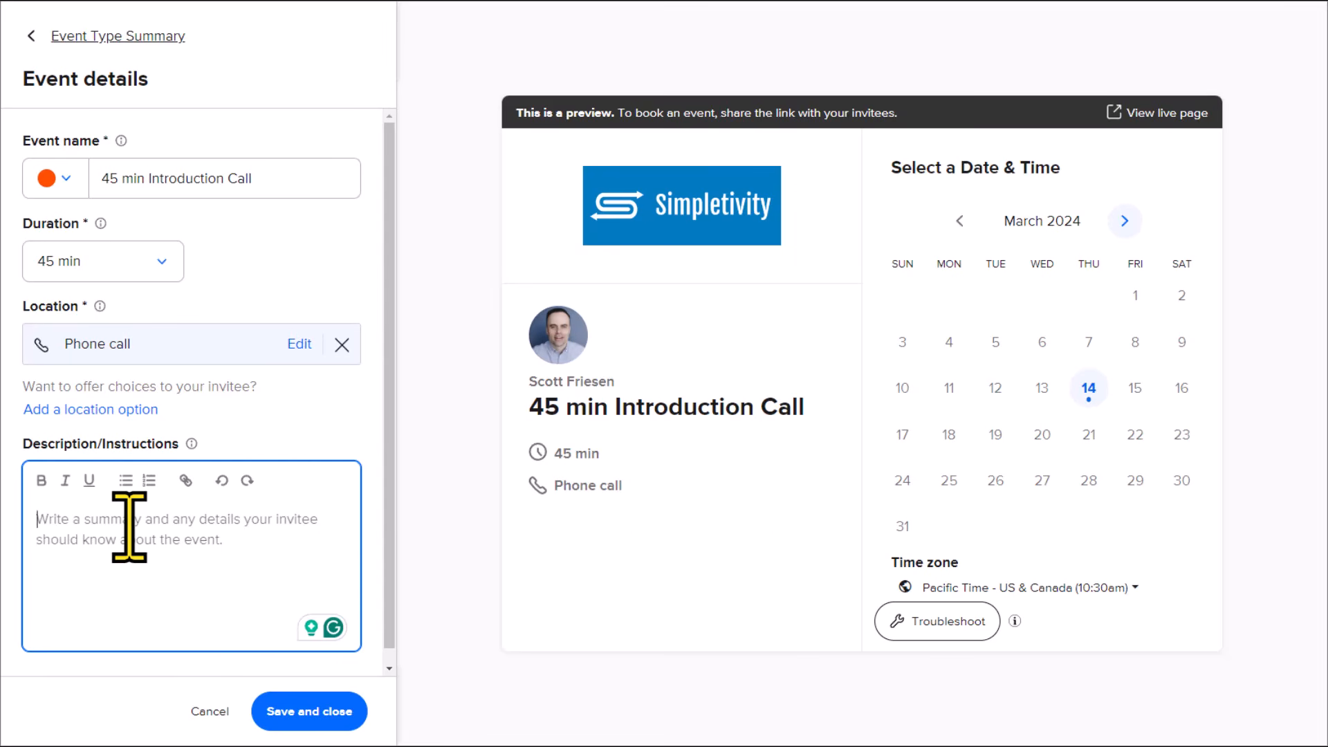
text(A chance to get to know you and your business better.)
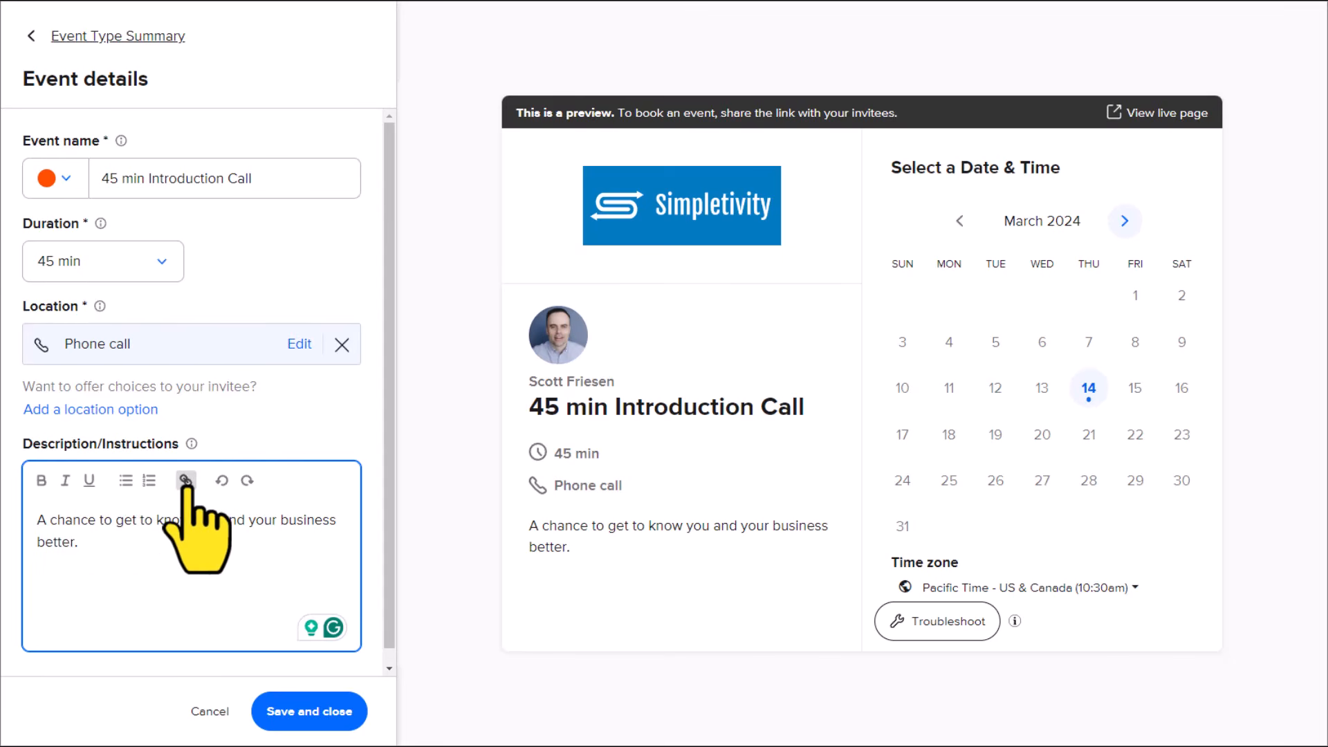
click(304, 712)
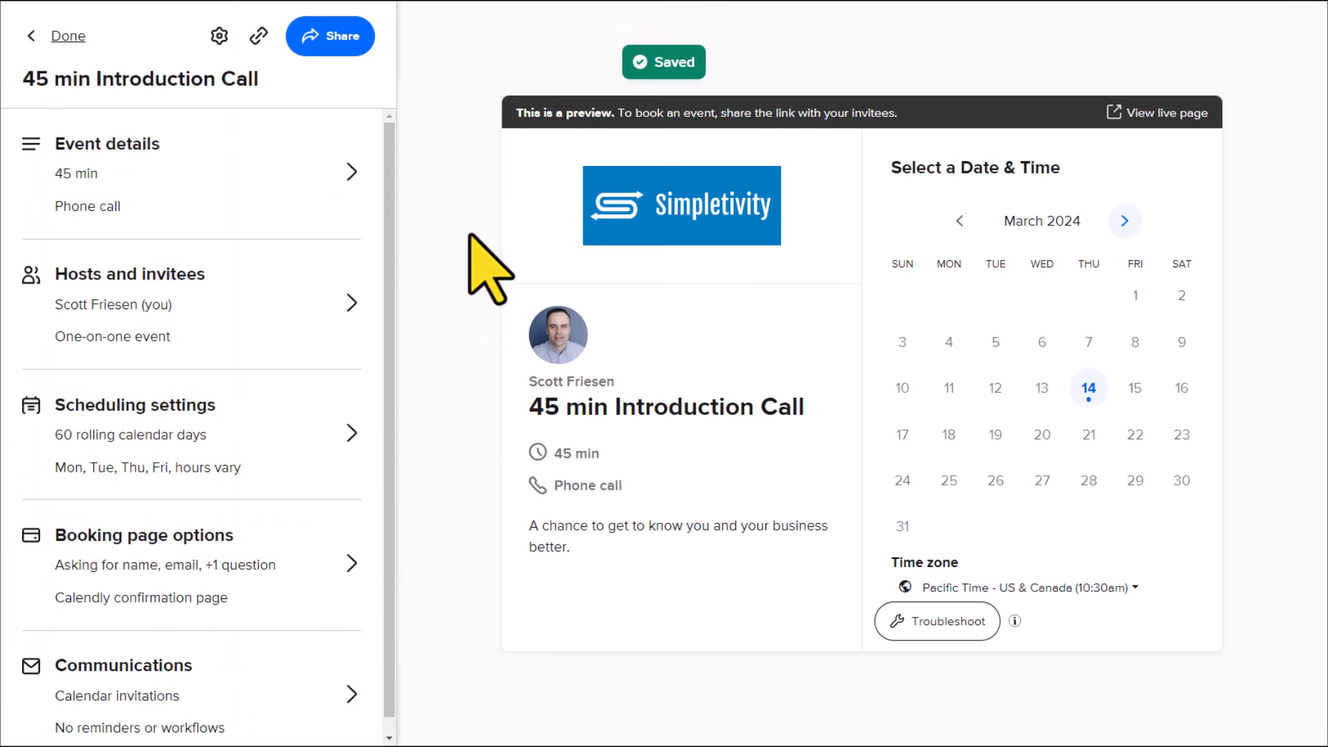
Step: Turn off the option allowing invitees to add guests, turn it back on, and save the host and invitee settings
click(269, 305)
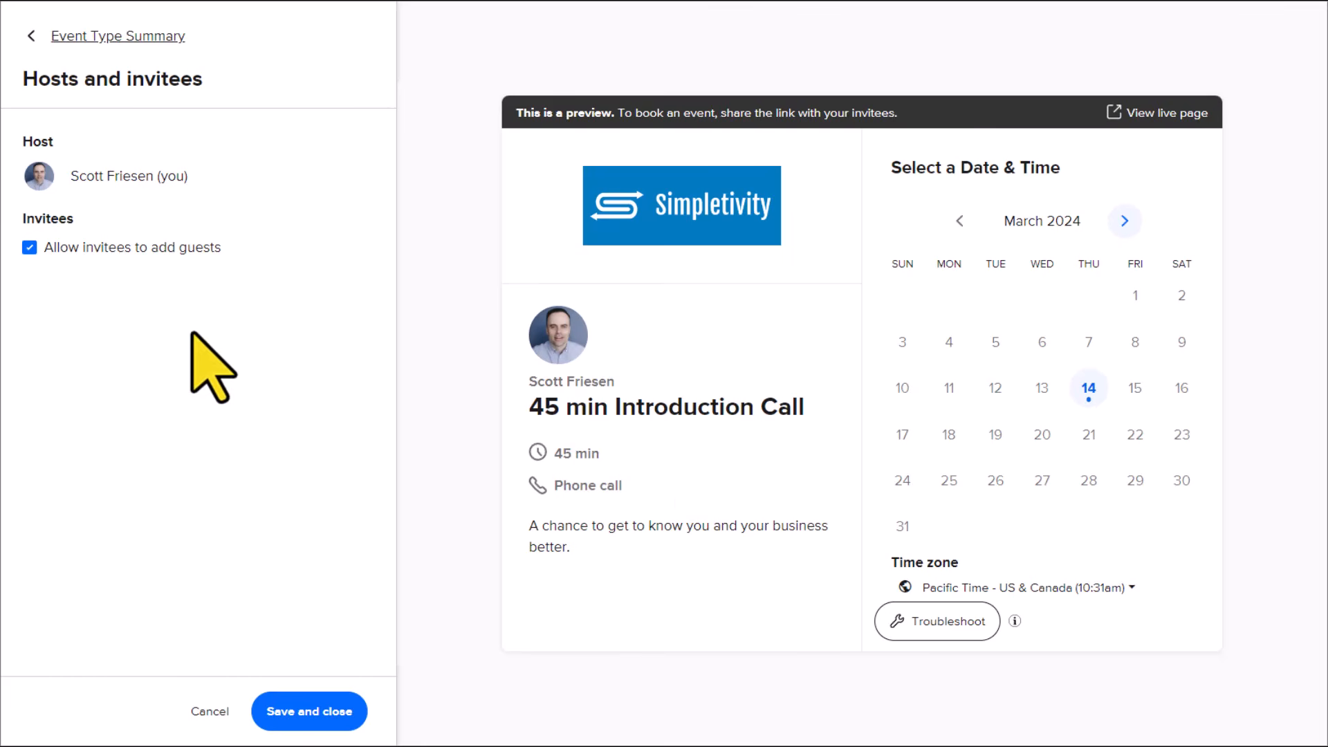
click(30, 249)
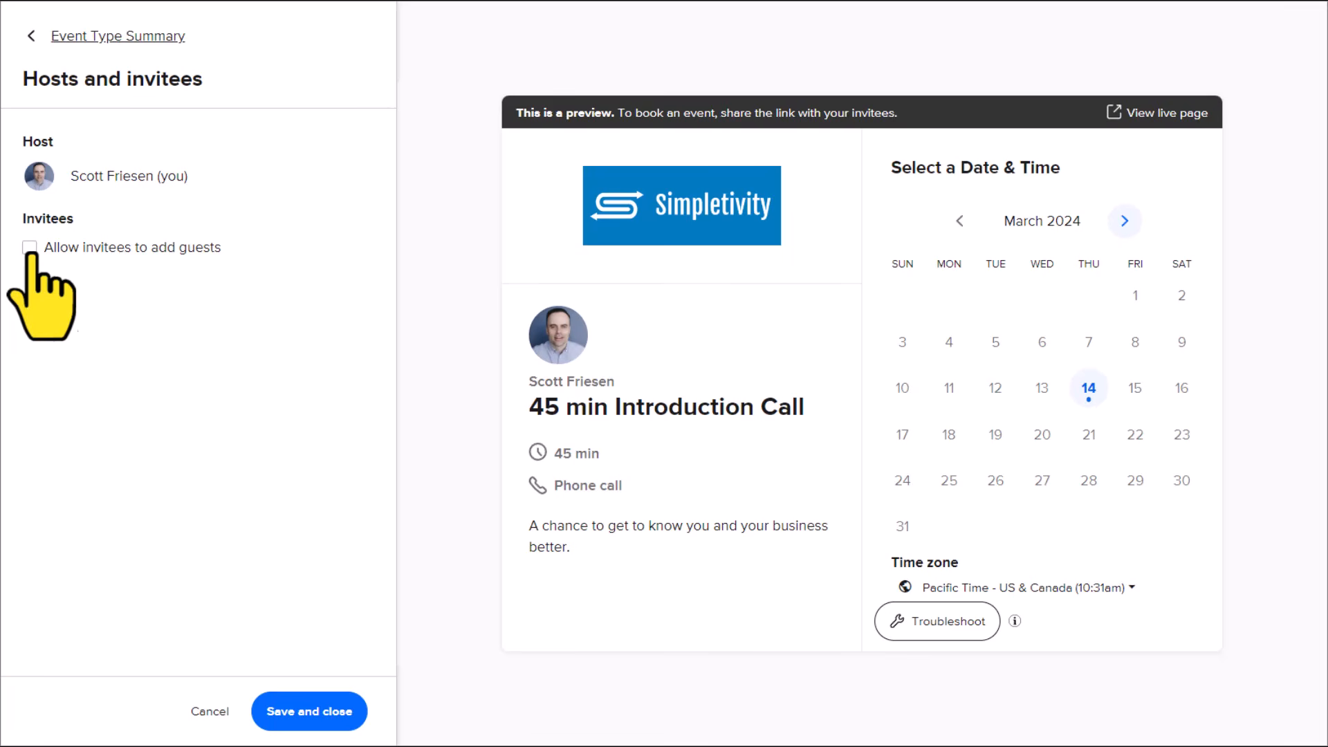
click(30, 249)
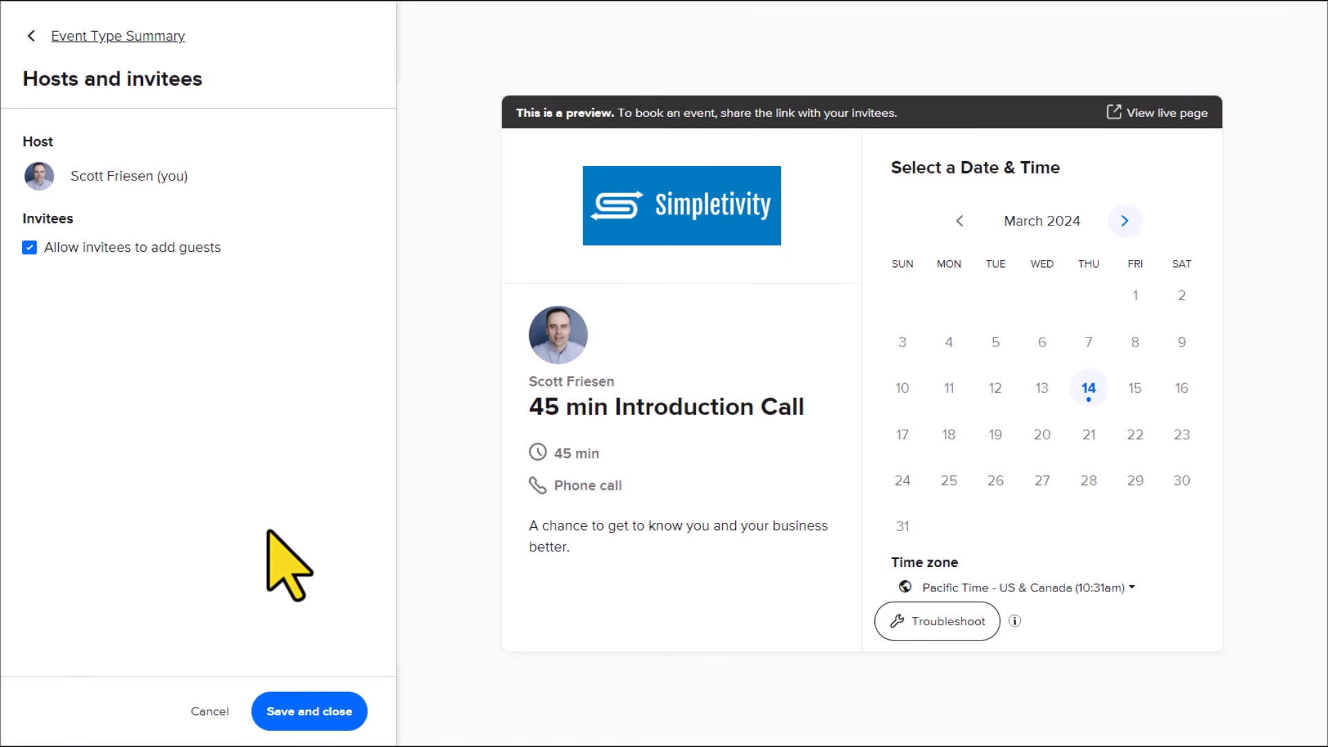
click(318, 711)
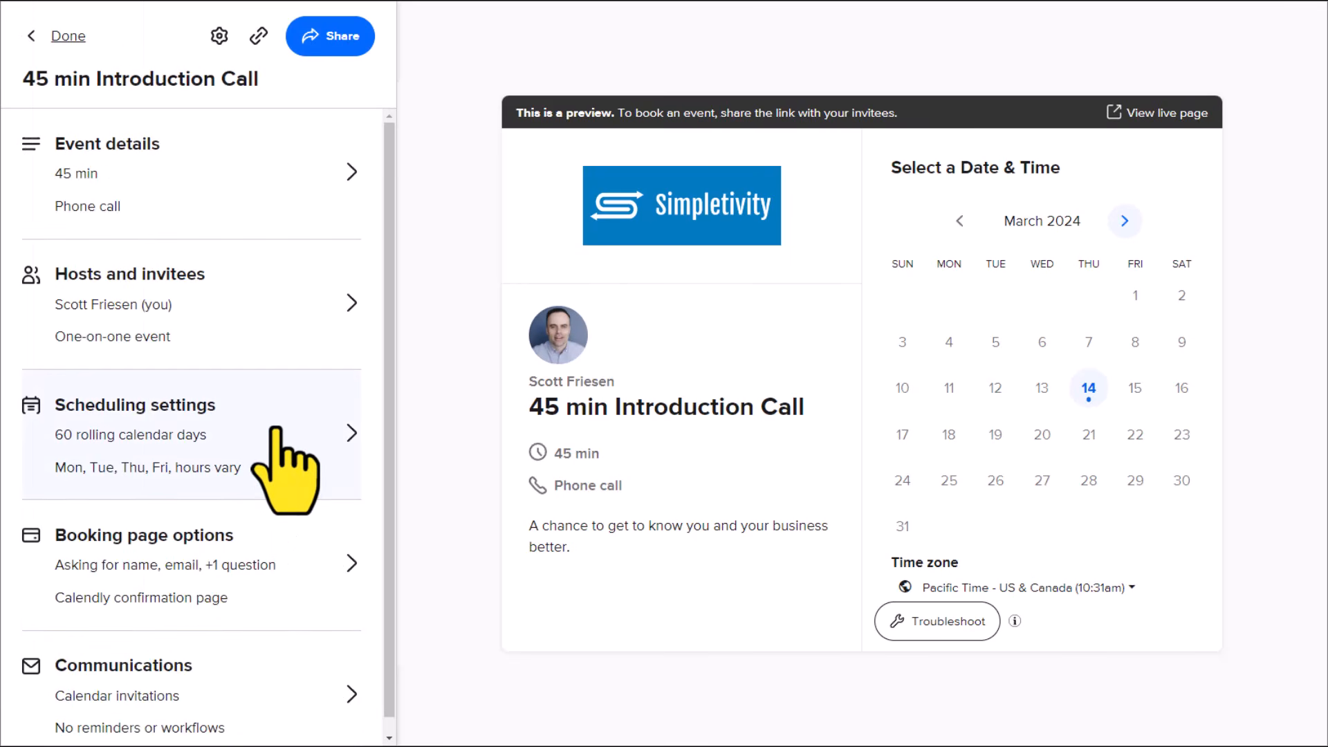
Step: Set the scheduling date range so invitees can book 30 calendar days into the future
click(283, 457)
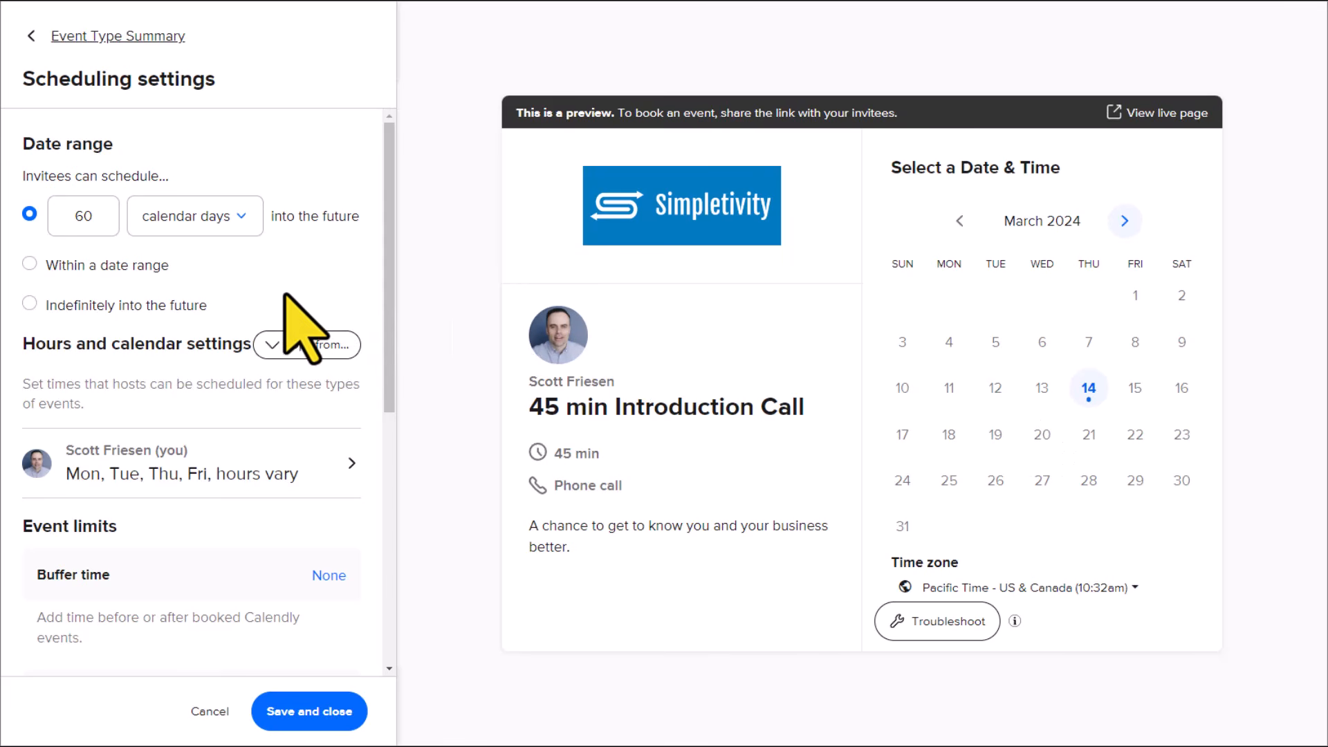
click(99, 215)
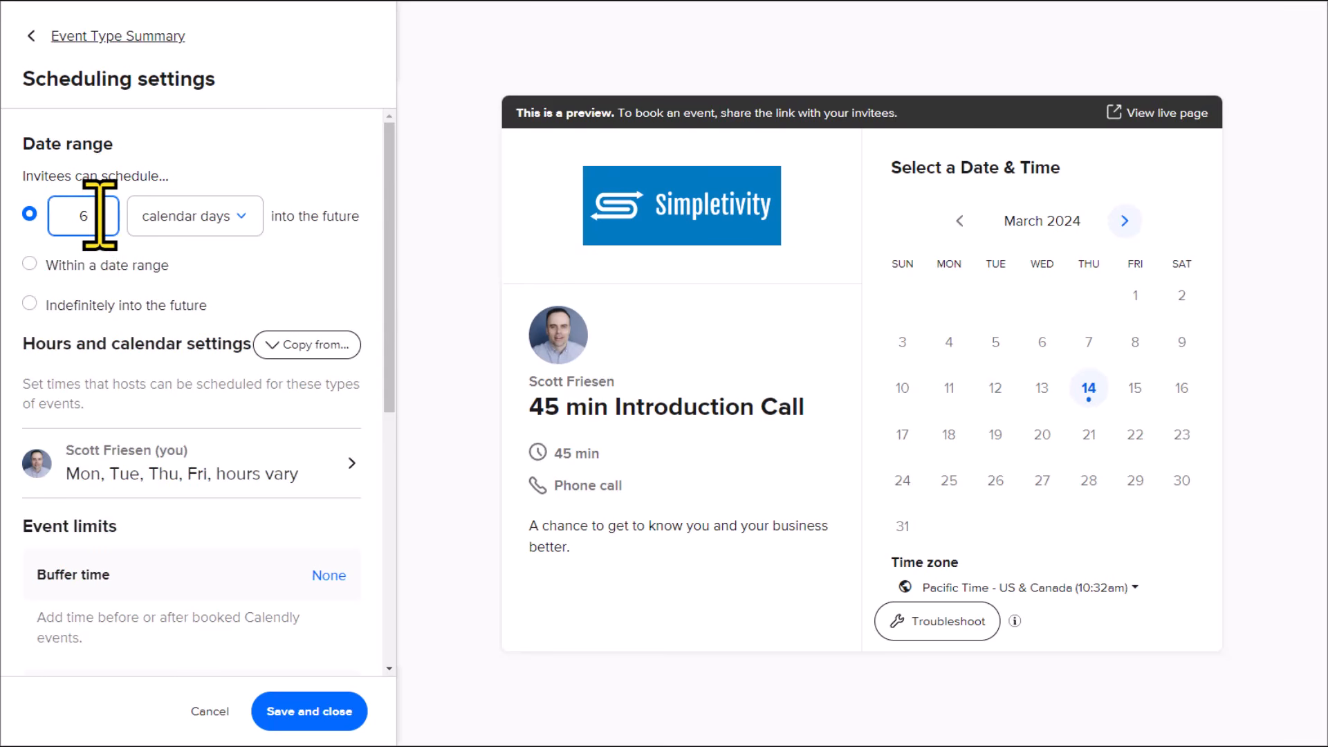
key(BackSpace)
text(30)
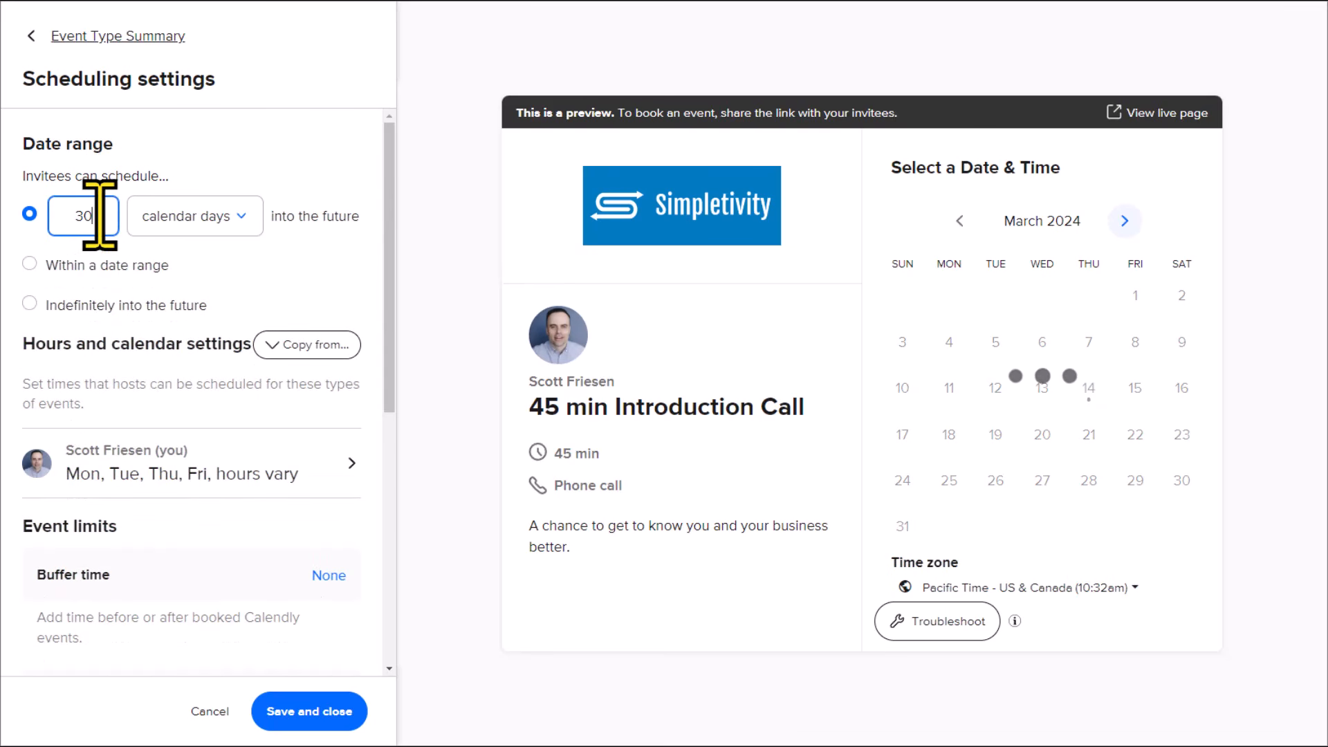
click(281, 256)
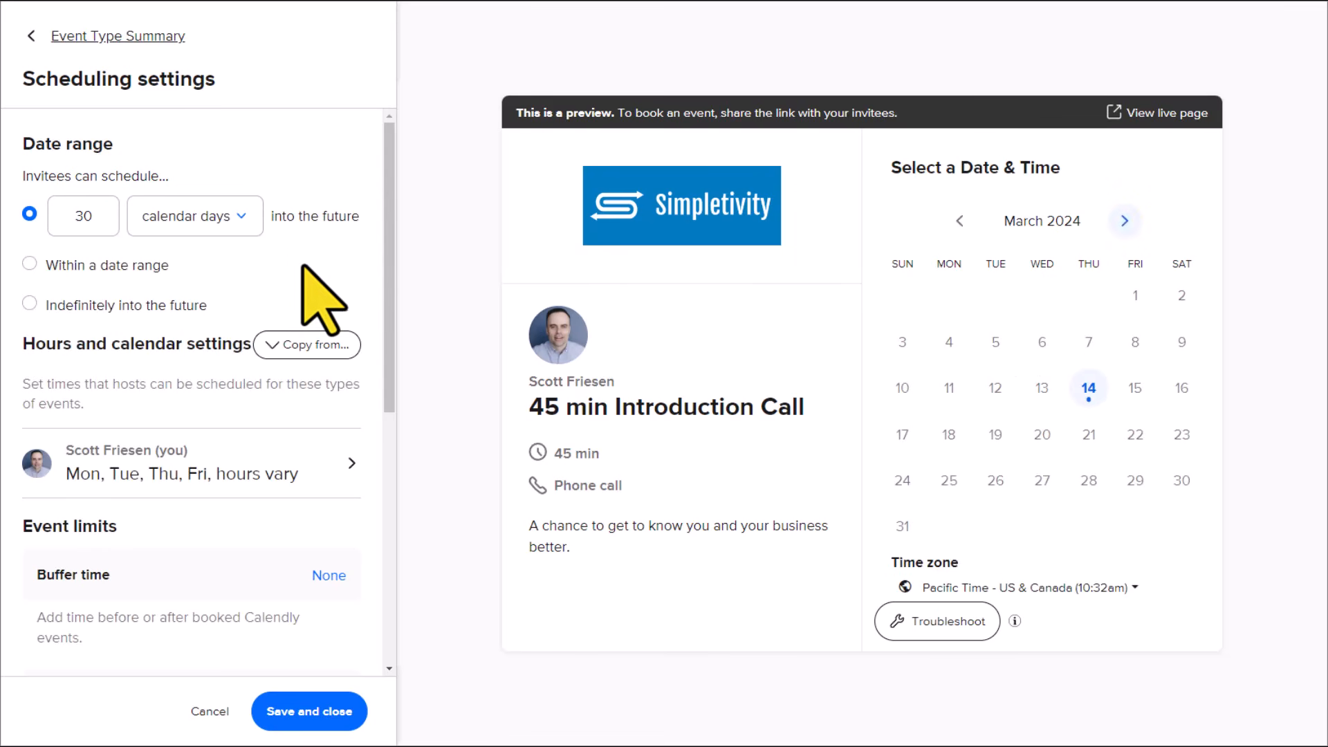
Step: Review how the calendar days and weekdays options count the booking window, keeping the current choice
click(239, 220)
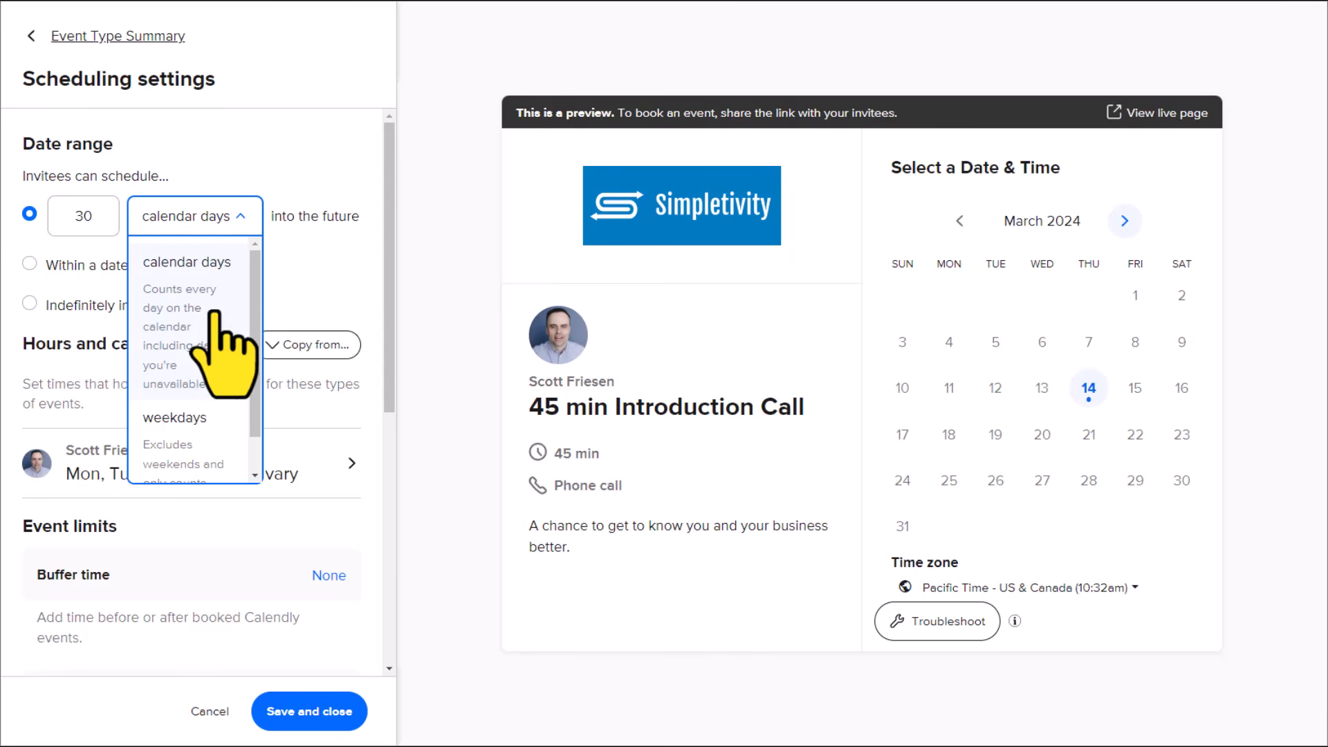
scroll(253, 297, down, 2)
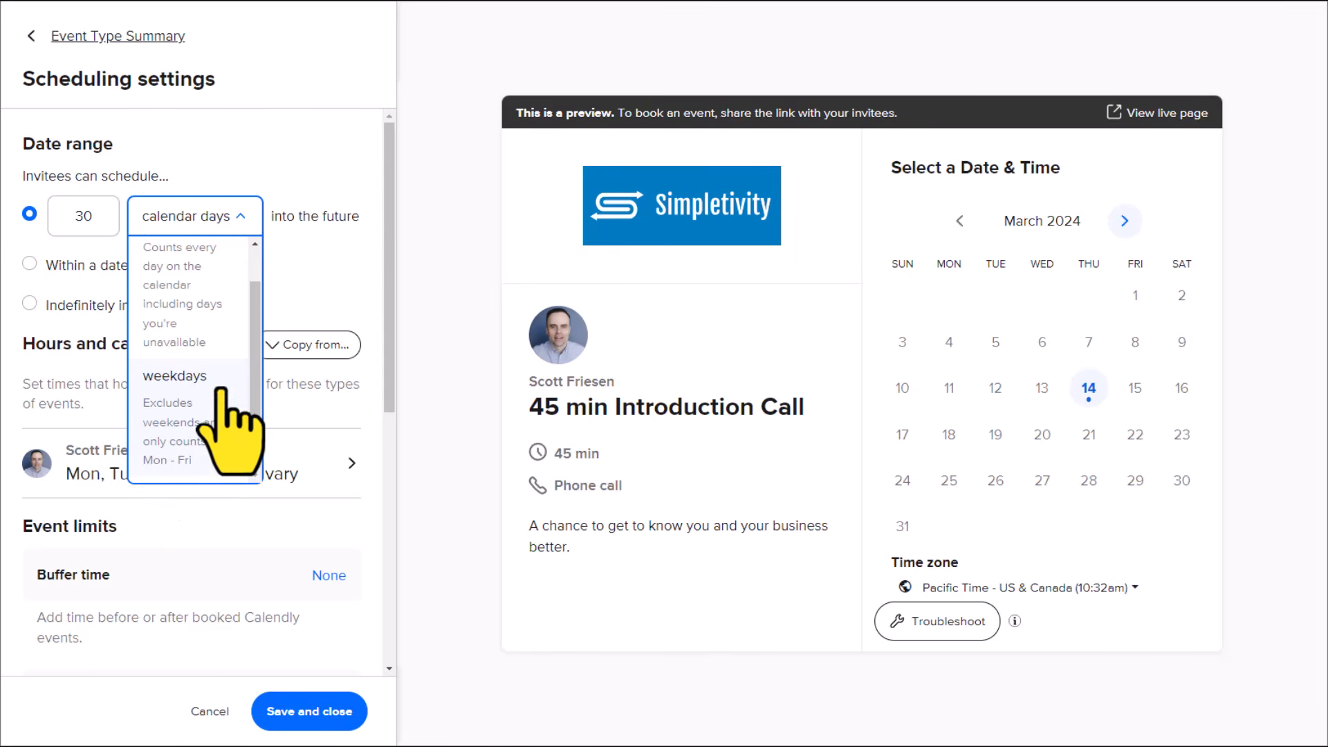
click(296, 271)
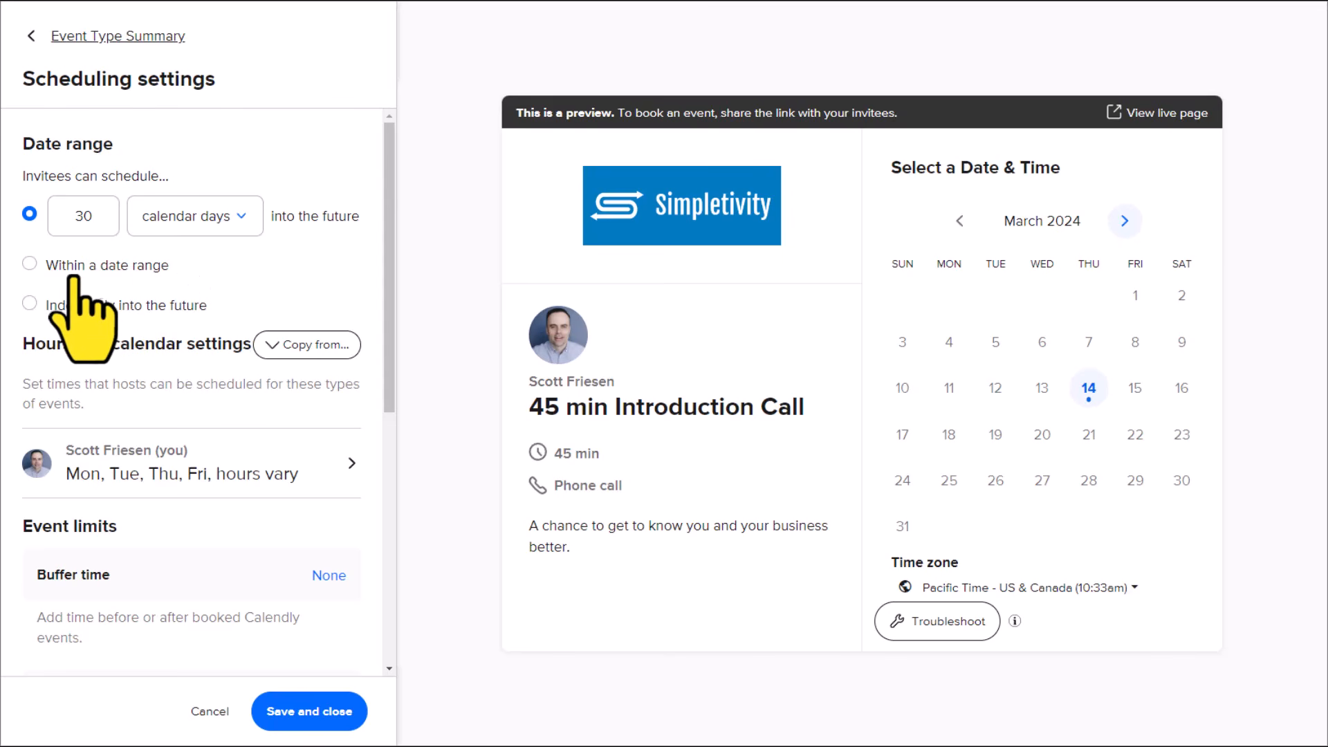
Step: Limit scheduling to a fixed date range from Apr 1 to Apr 30, 2024
click(29, 265)
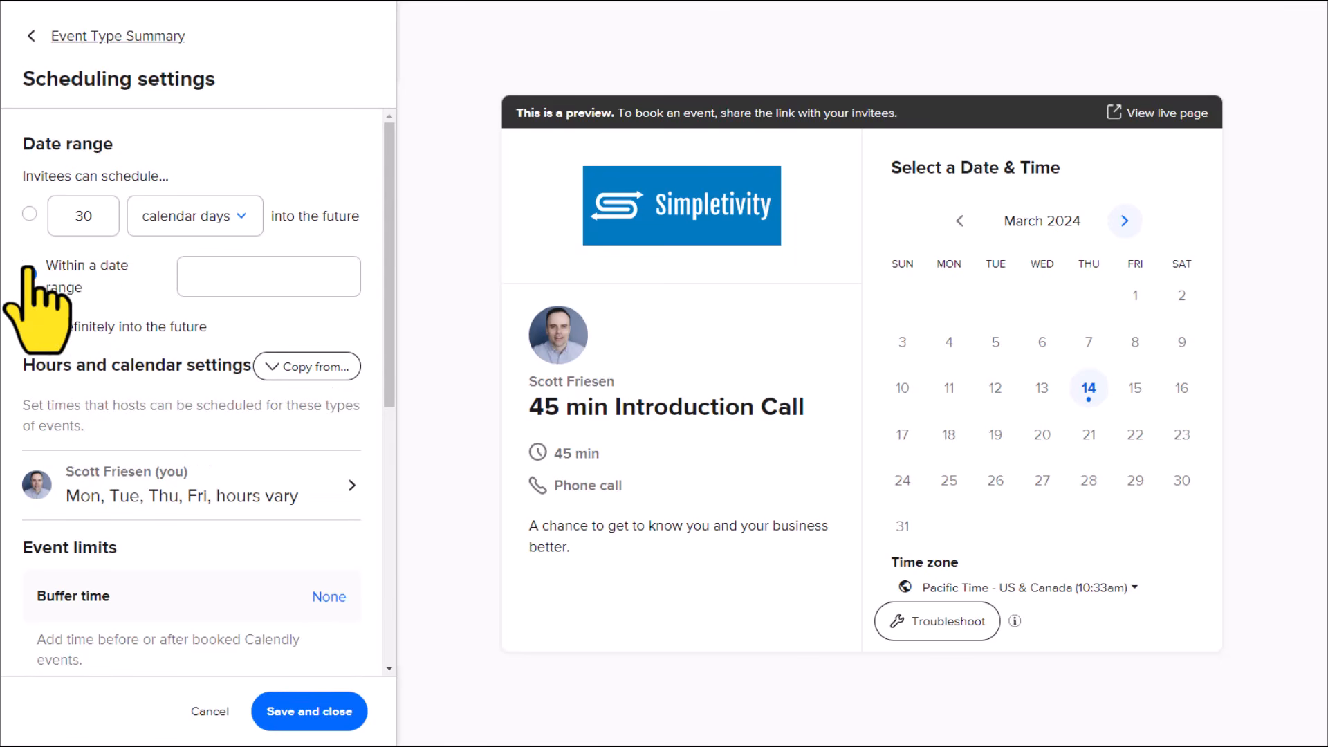
click(233, 277)
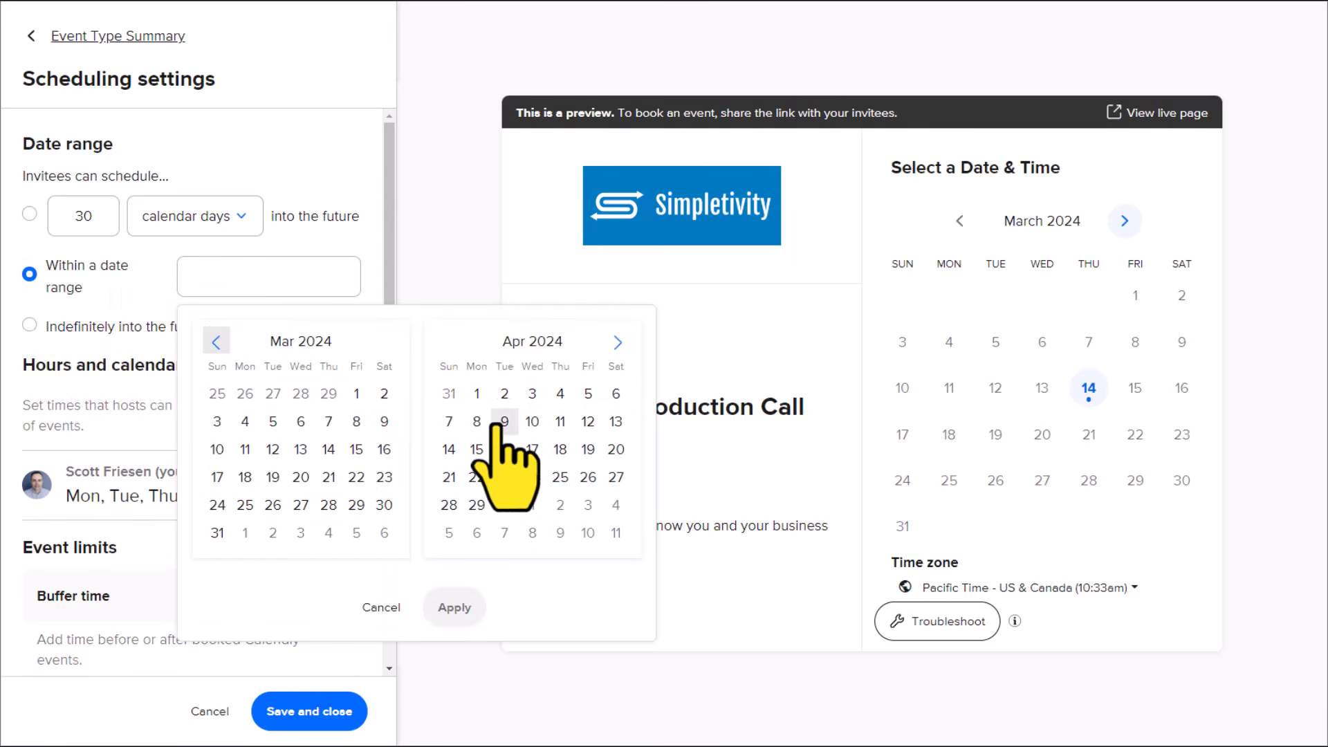
click(476, 393)
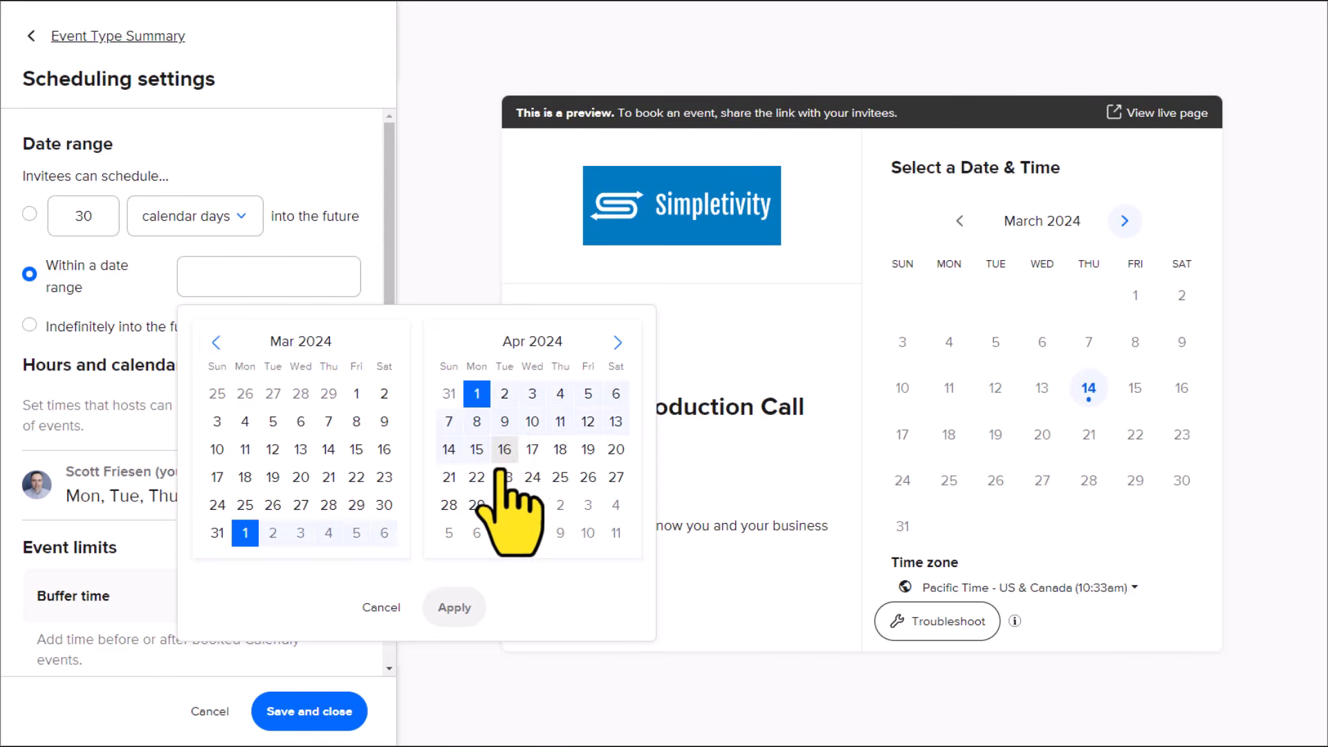
click(504, 505)
click(473, 610)
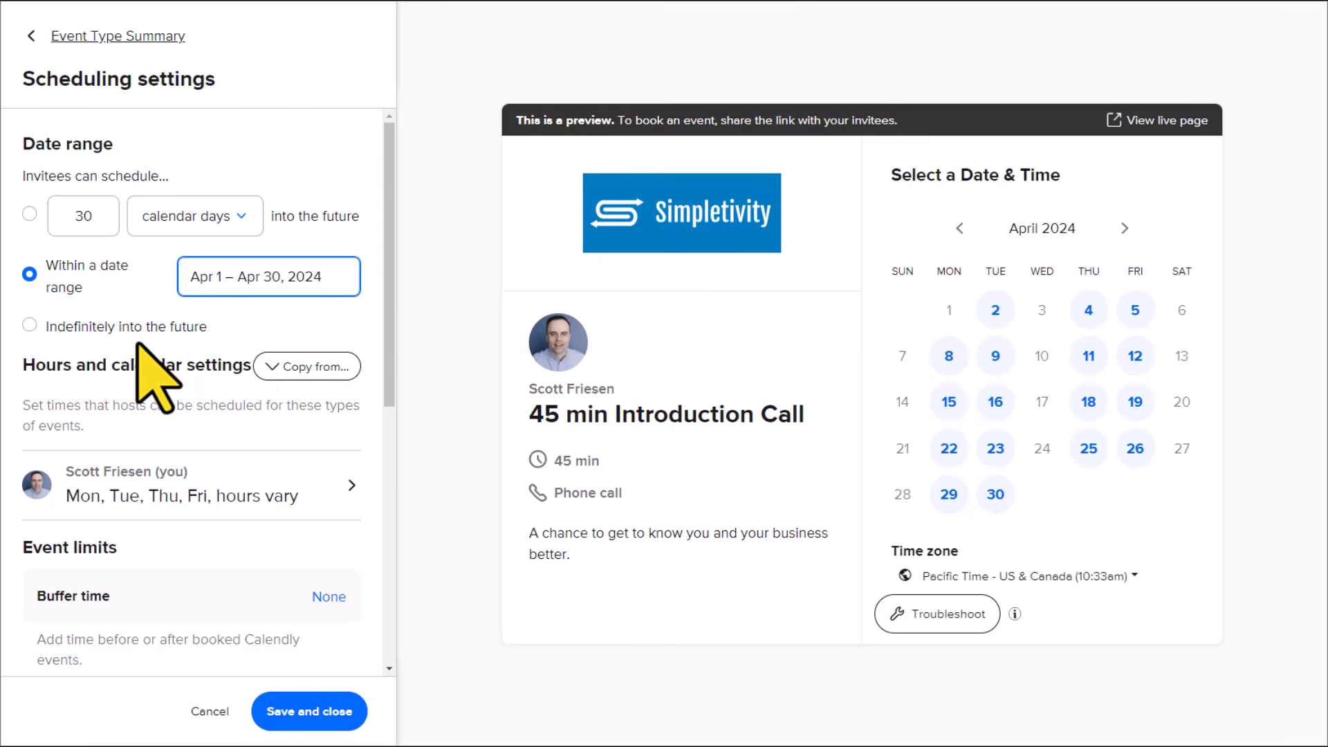
Step: Allow scheduling indefinitely into the future and page through the coming months in the booking preview
click(29, 325)
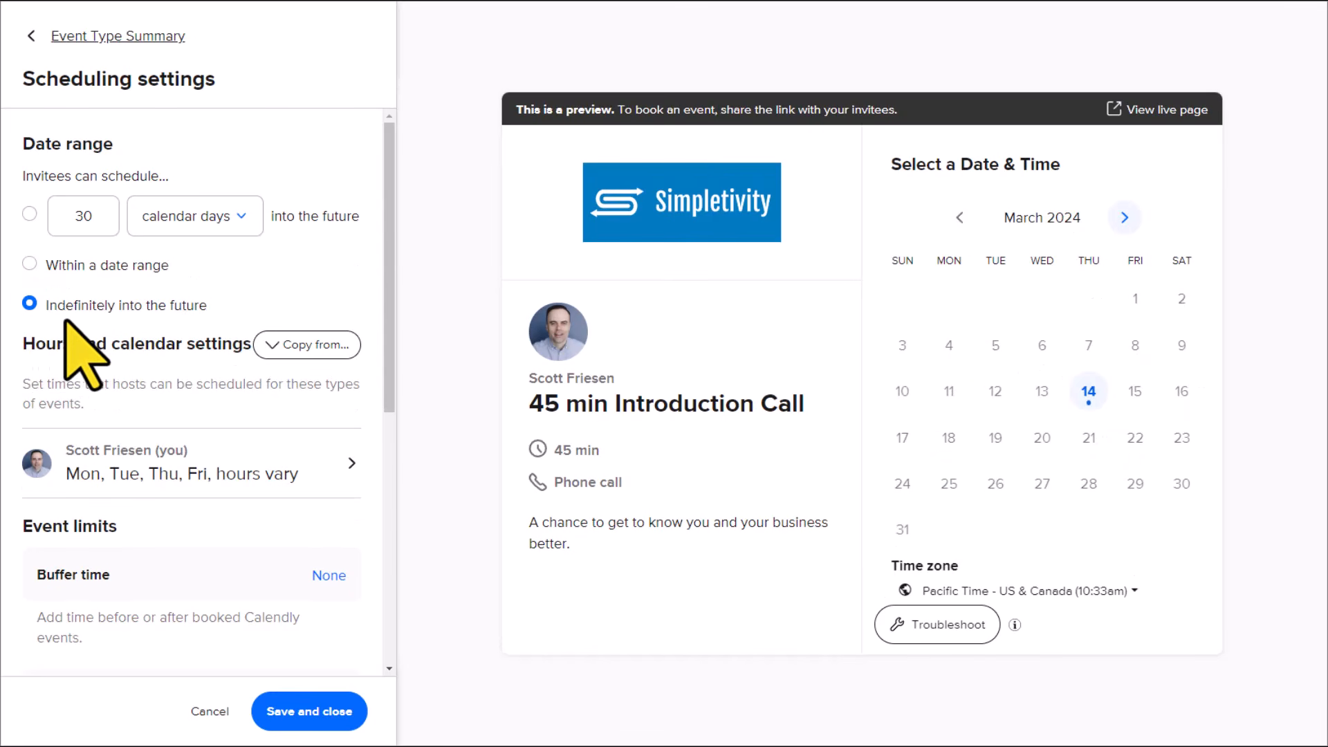
click(1124, 219)
click(1124, 228)
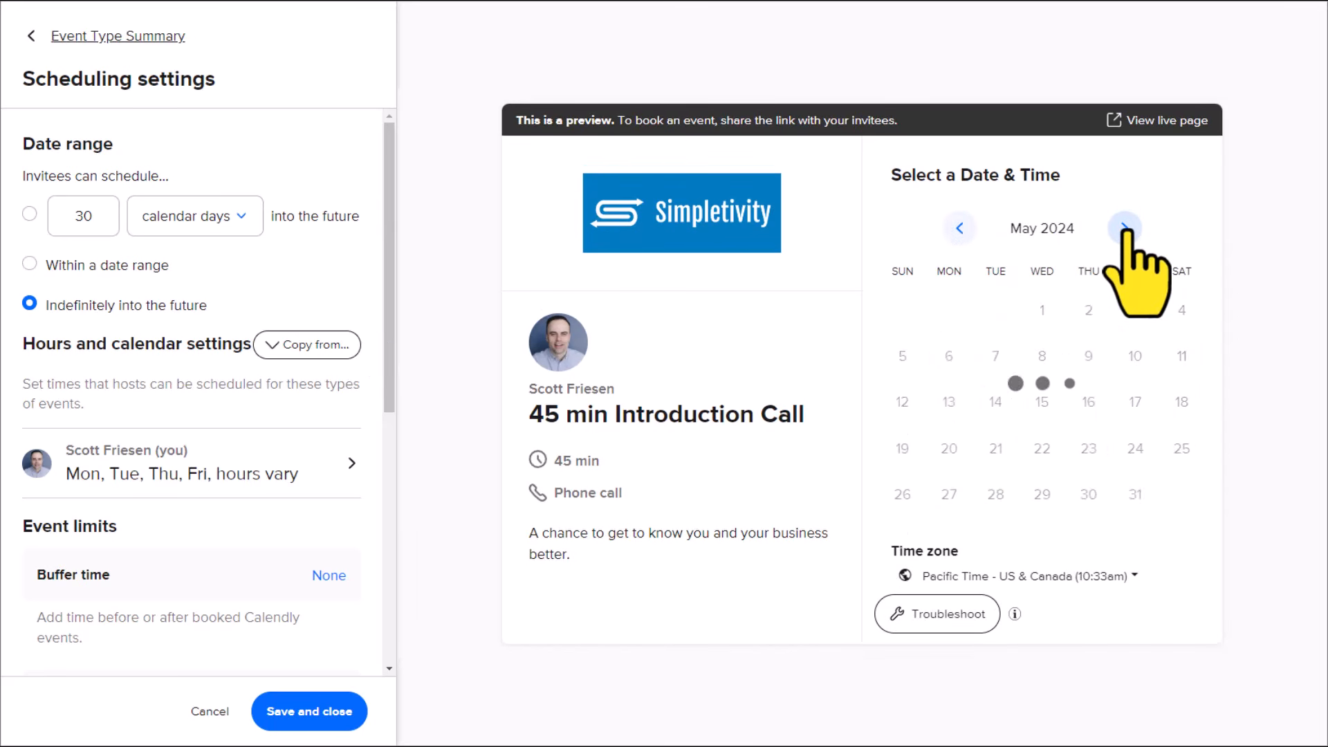
click(1125, 228)
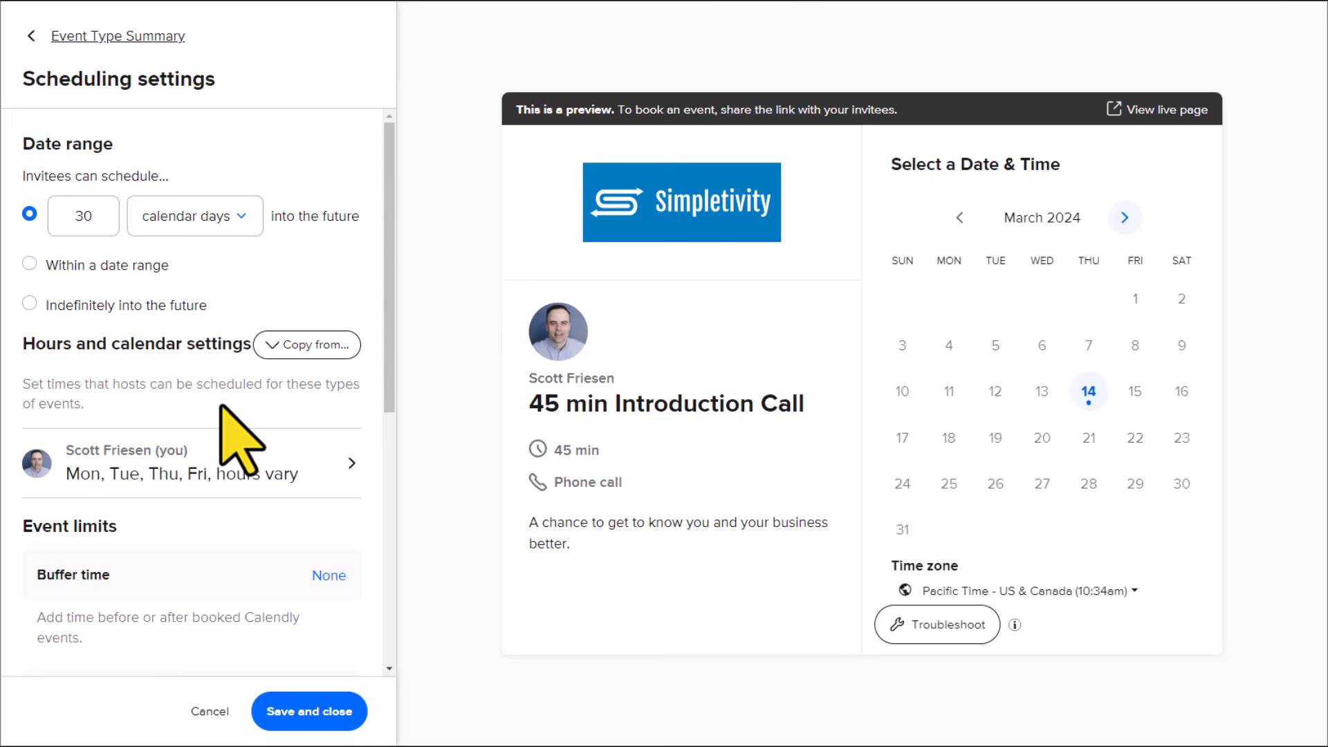
Step: Look through the existing event types whose hours and calendar settings can be copied
click(275, 346)
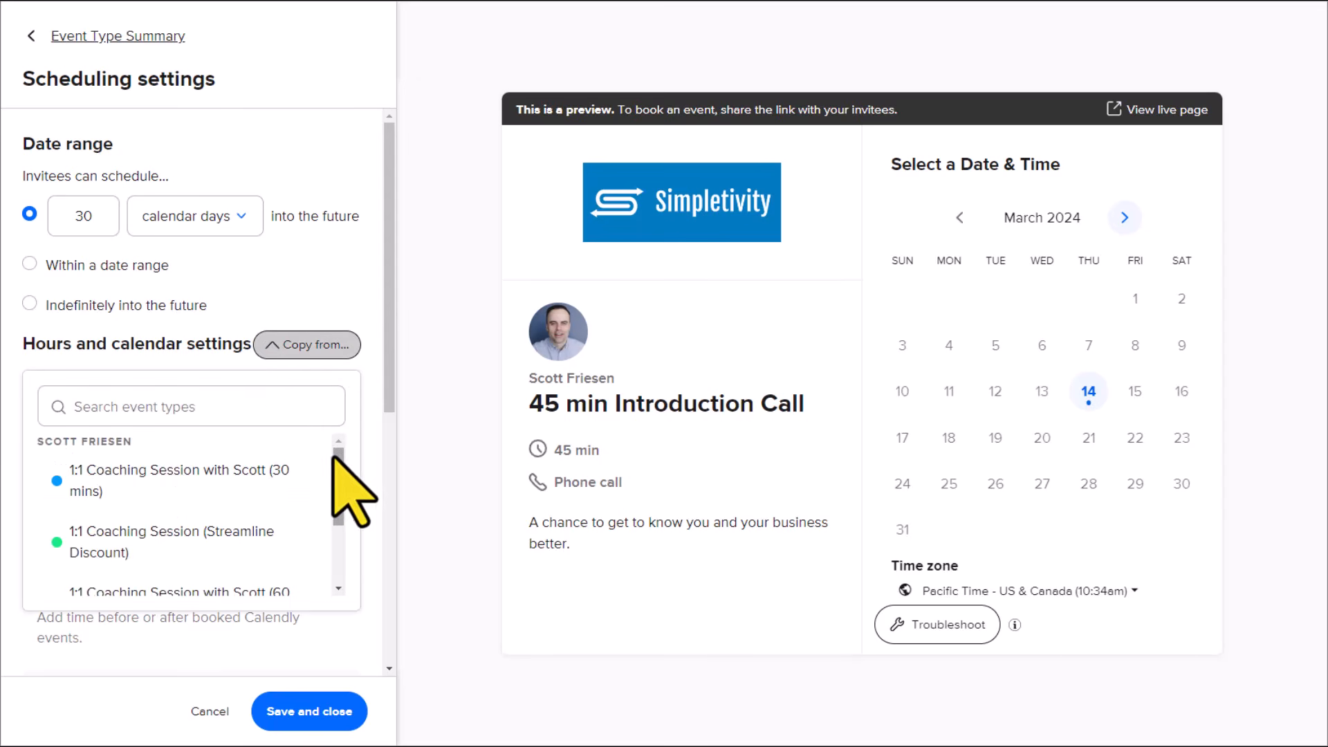
drag(338, 457, 336, 525)
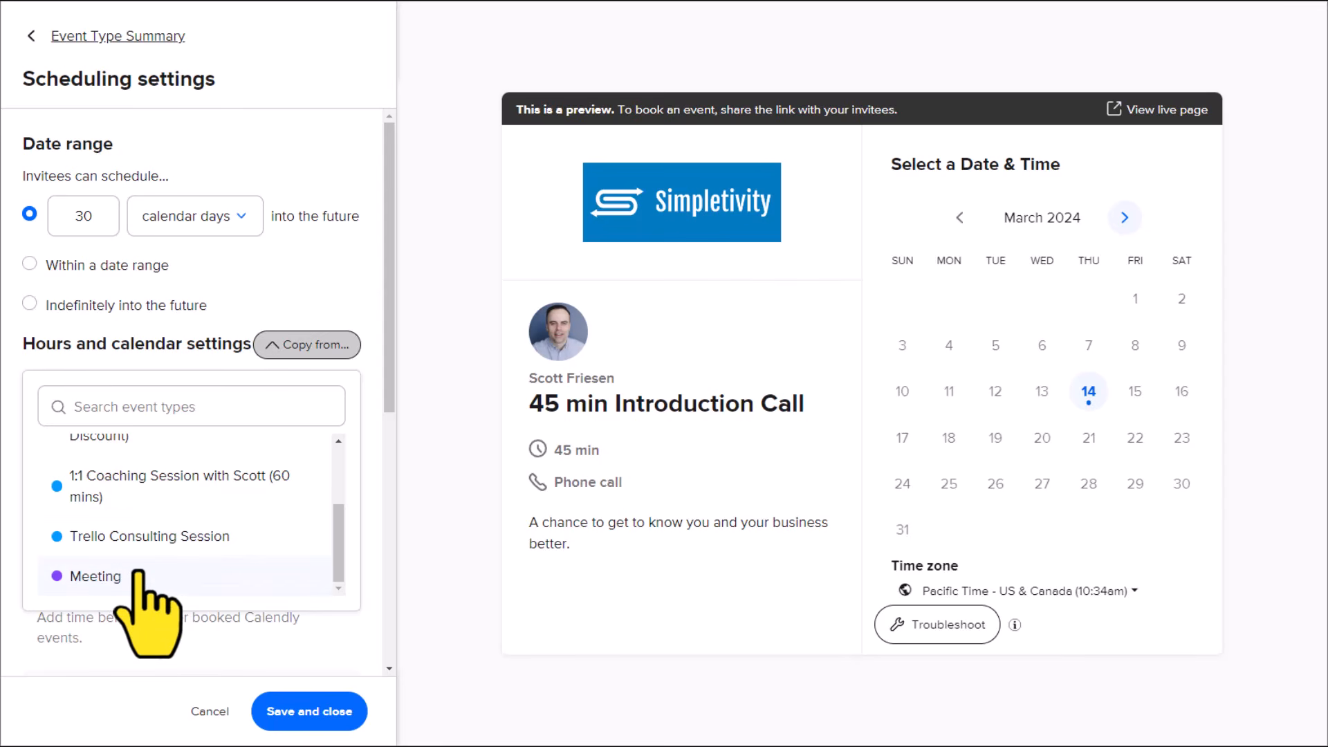
click(296, 309)
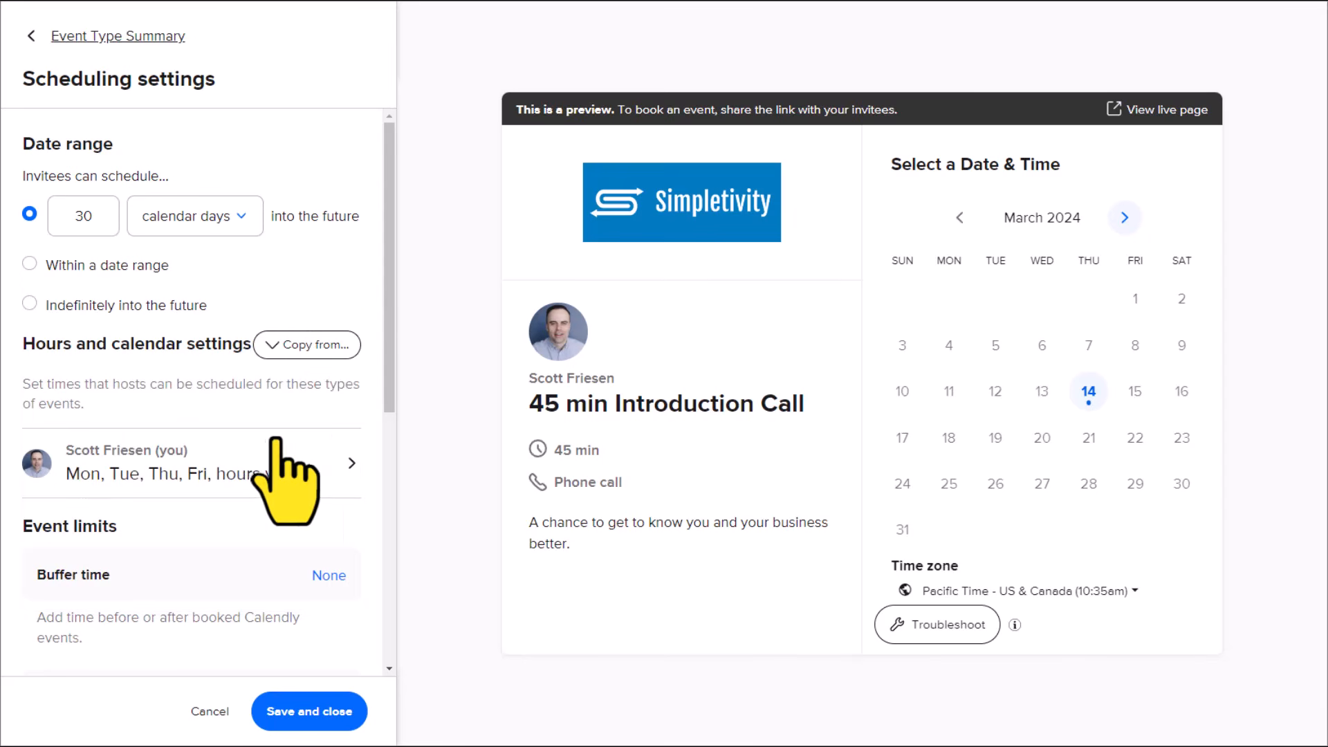
Step: Switch the host's available hours to the Consulting hours schedule without editing its weekly hours, and save
click(345, 467)
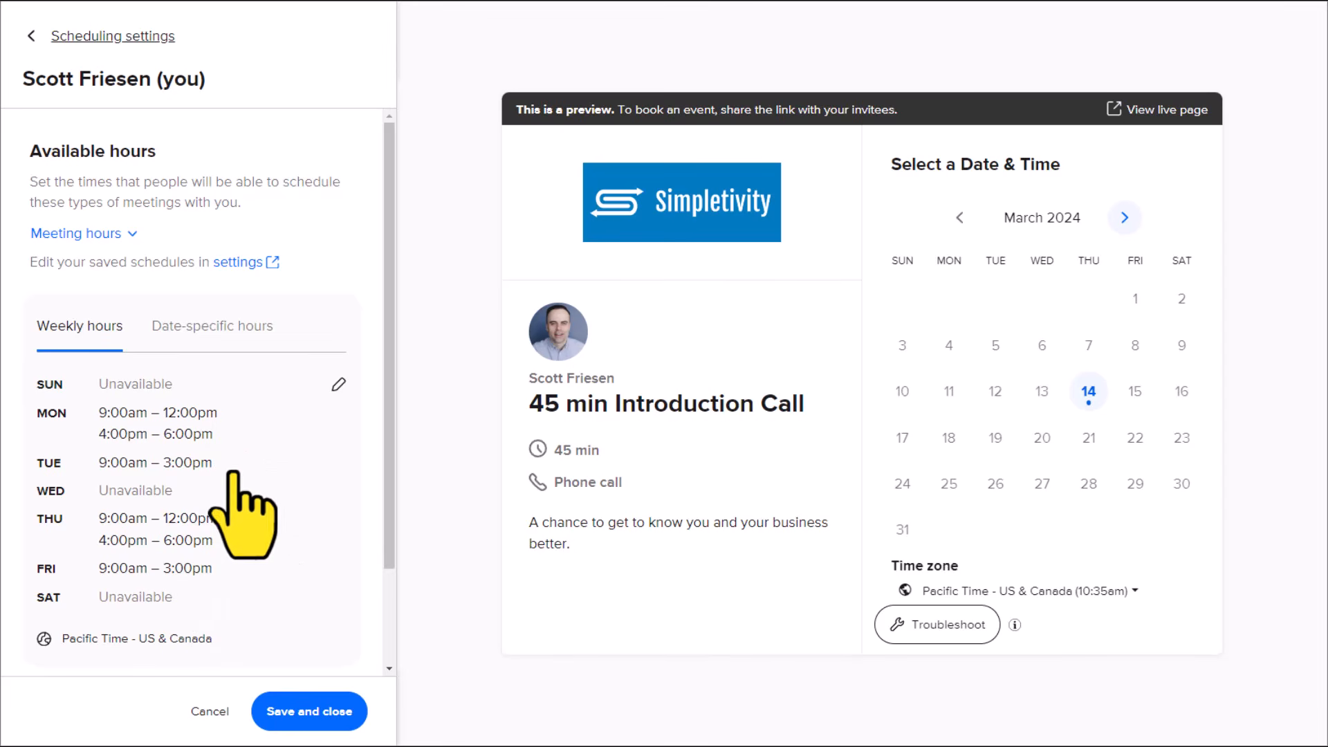
click(131, 237)
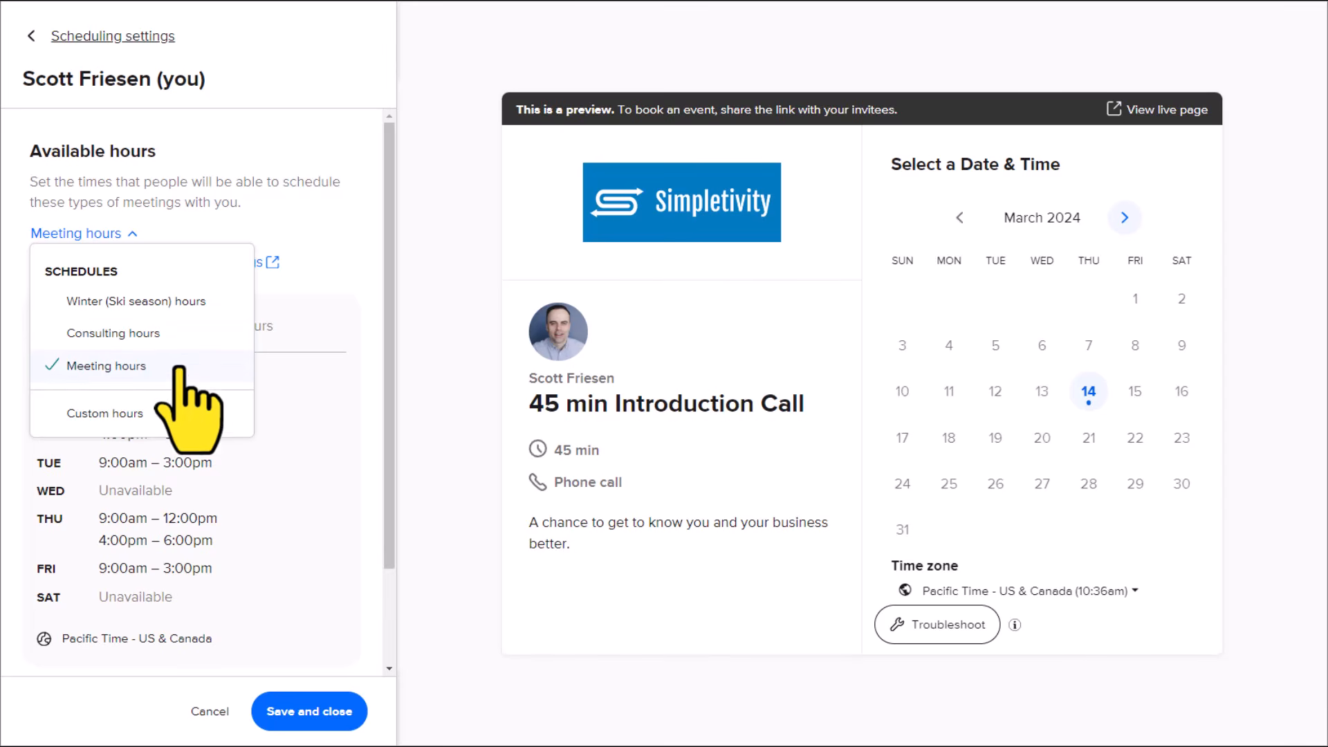
click(118, 335)
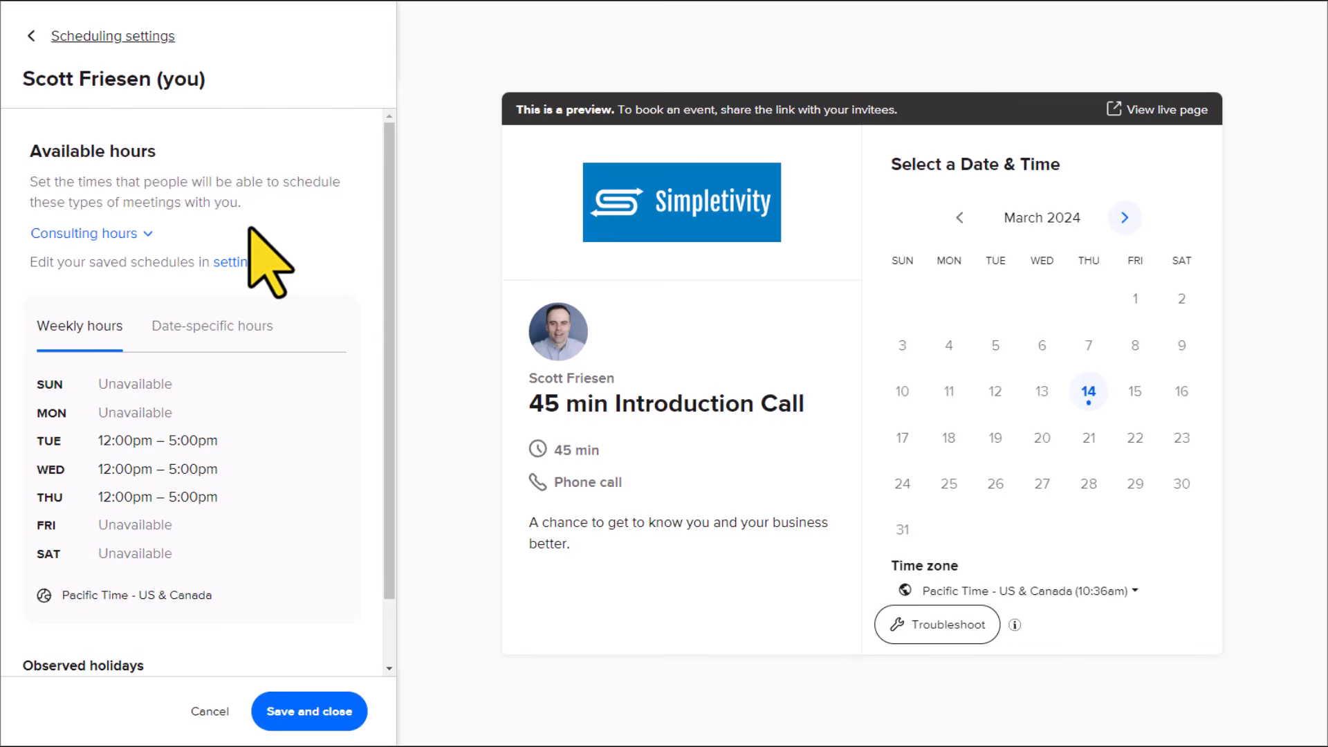
mouse_move(287, 408)
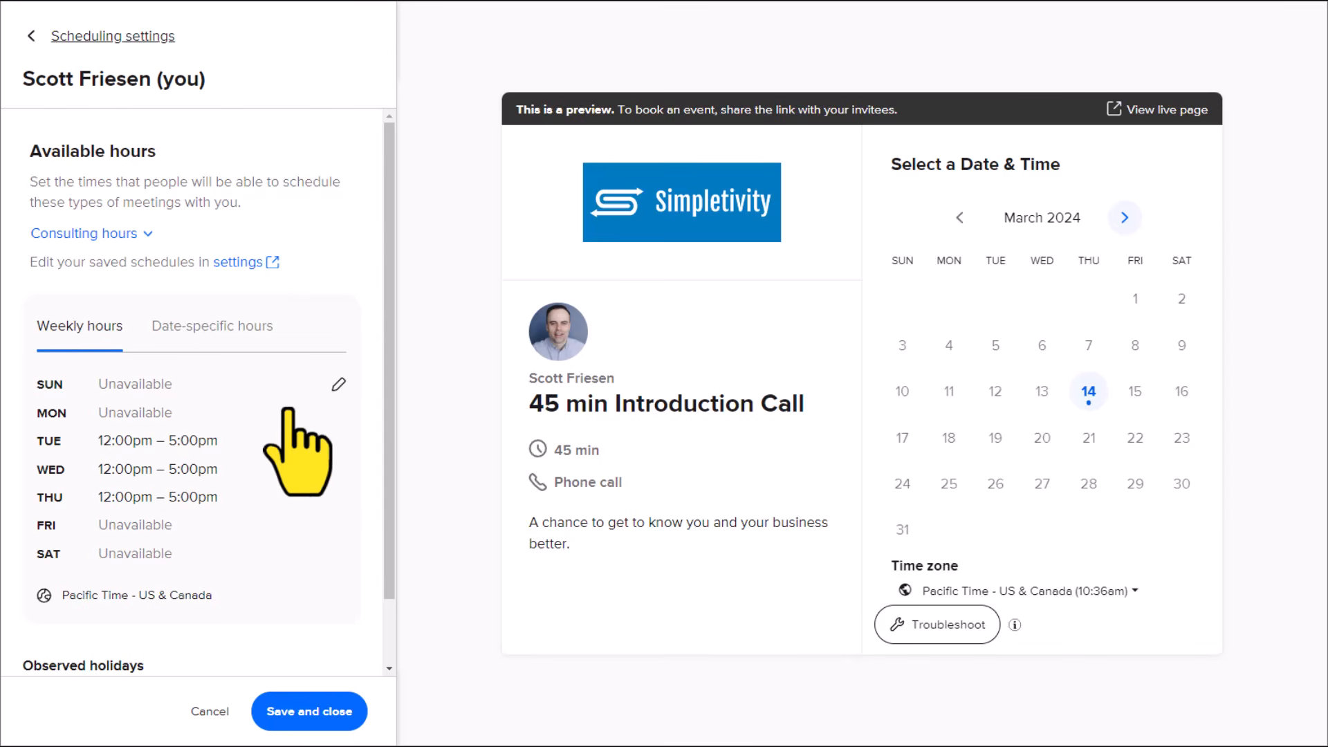
click(338, 385)
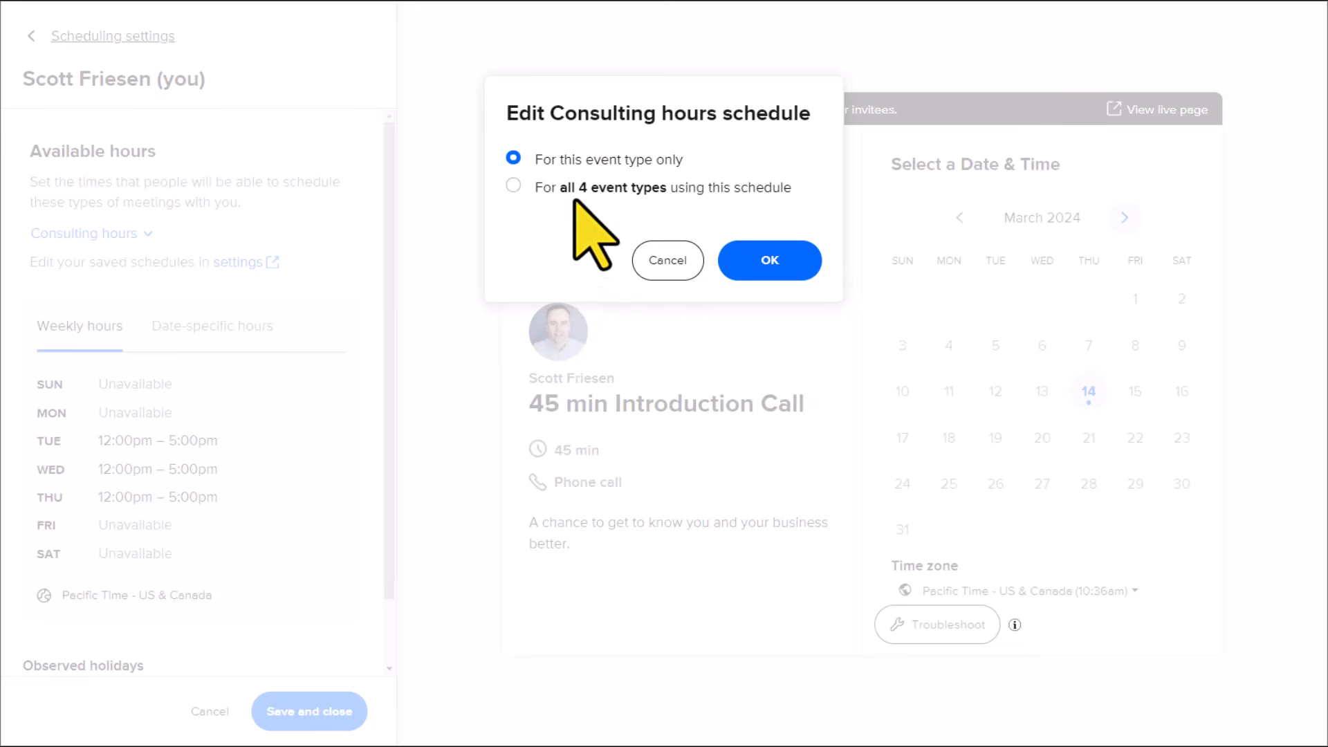
click(662, 268)
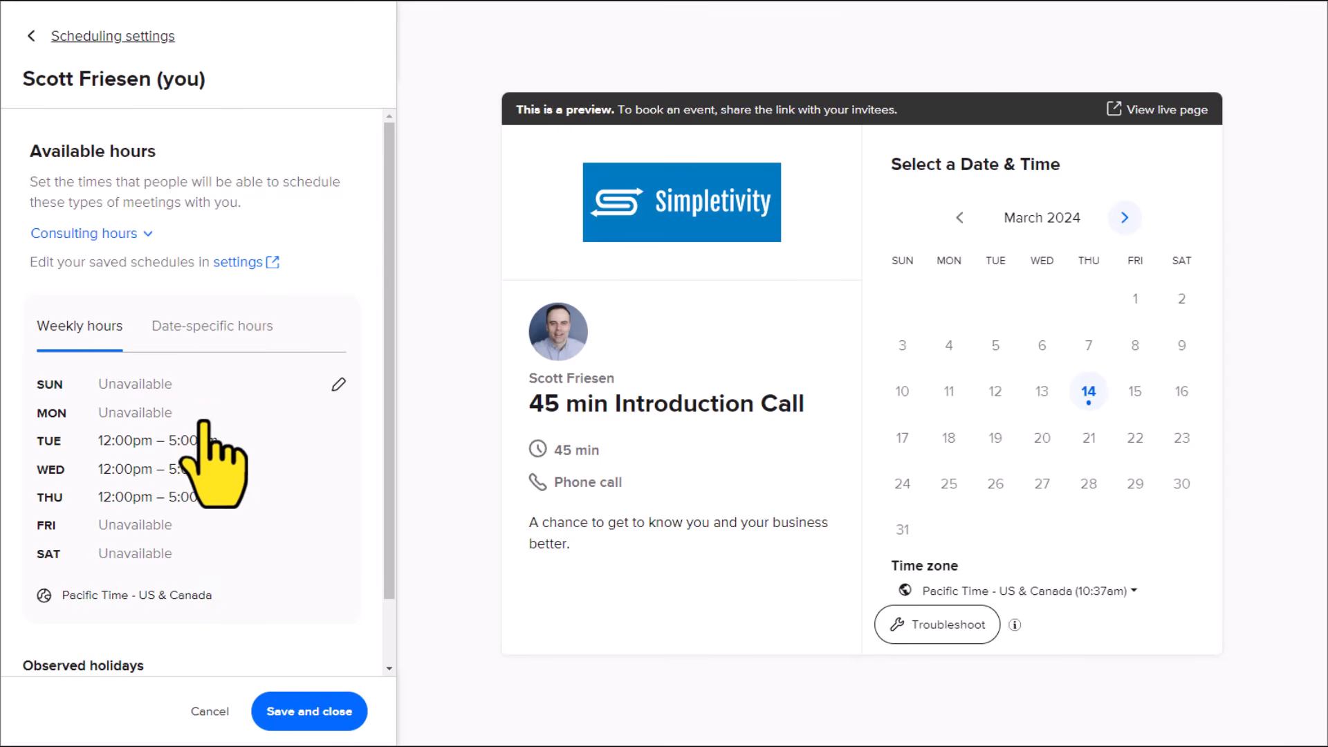
click(294, 711)
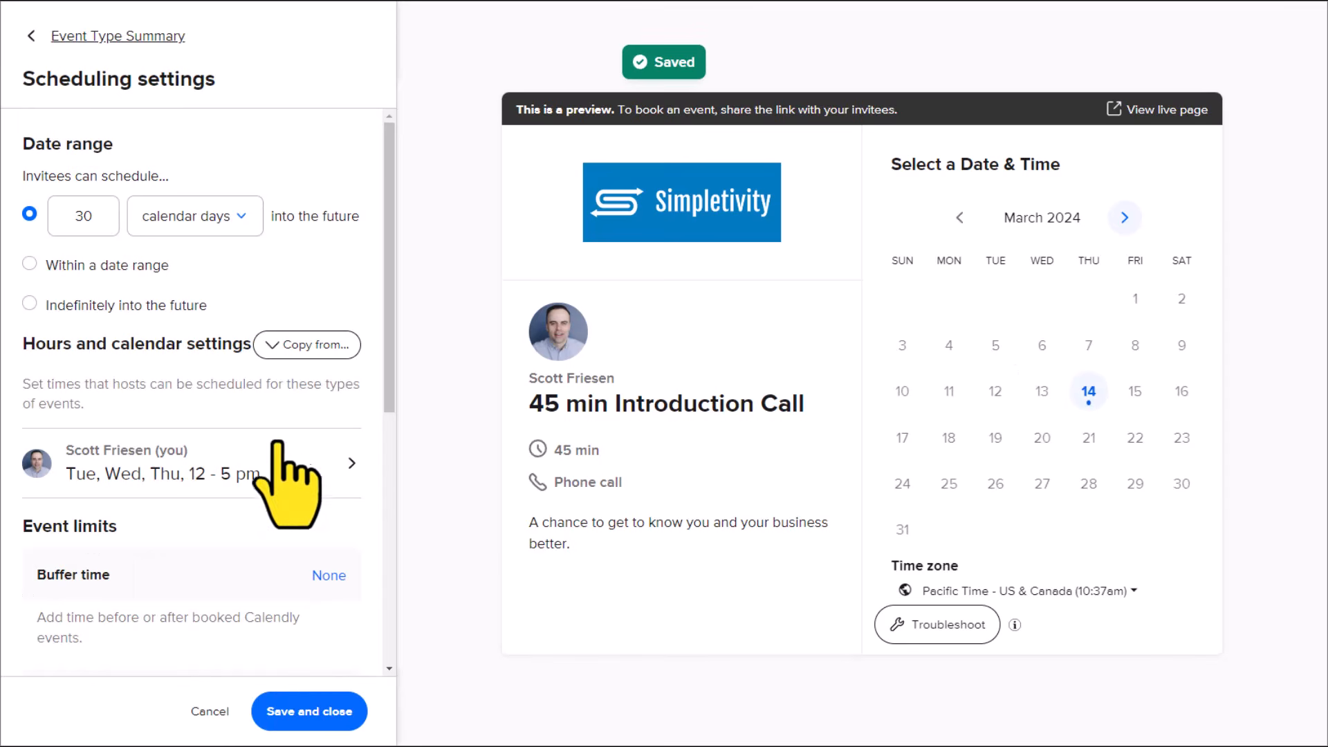
Step: Set the buffer time before the event to 15 min in the event limits
scroll(298, 439, down, 3)
scroll(276, 406, down, 2)
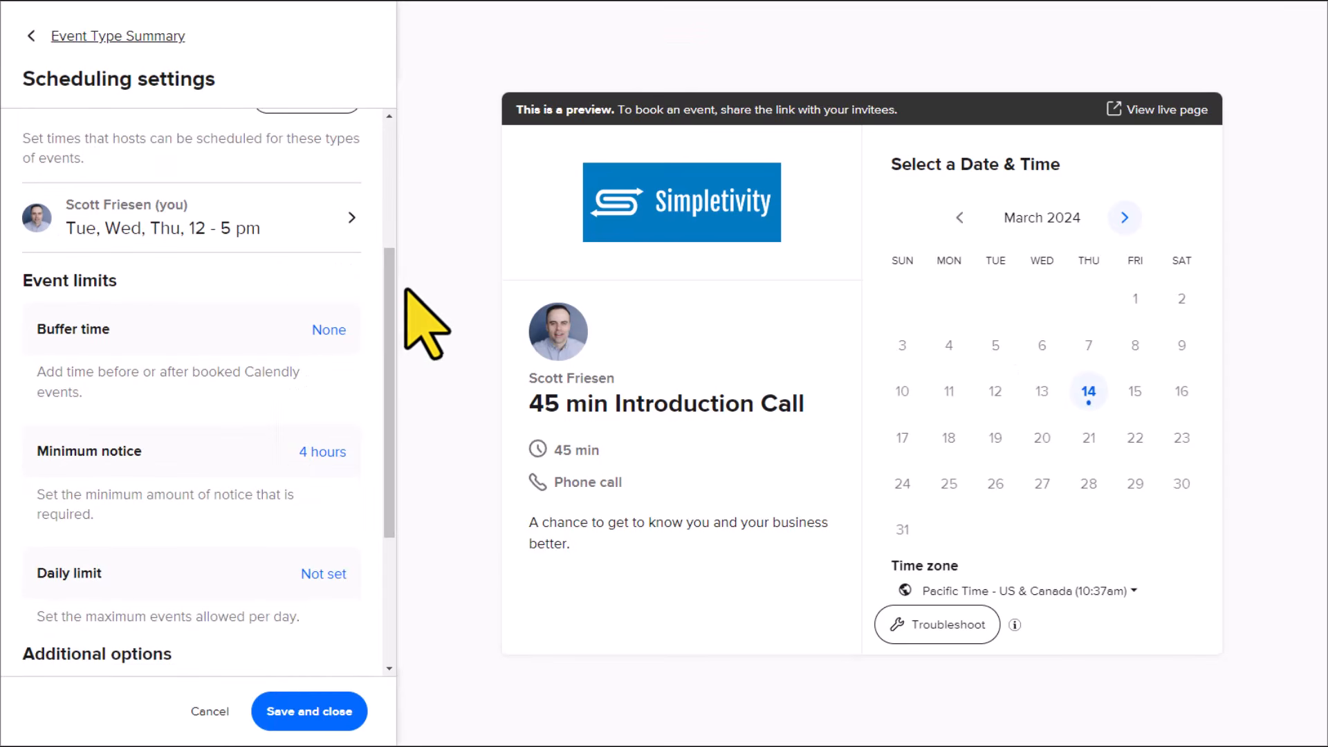
drag(388, 305, 394, 377)
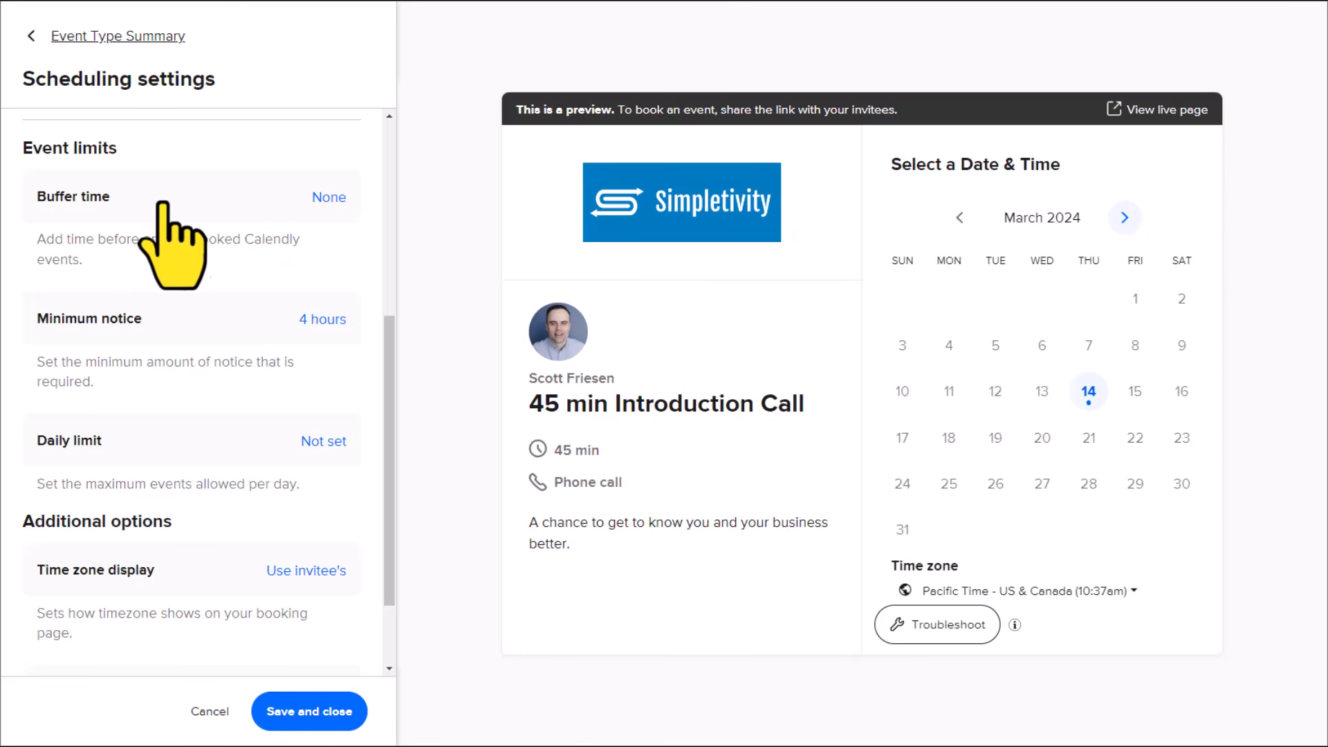
click(327, 200)
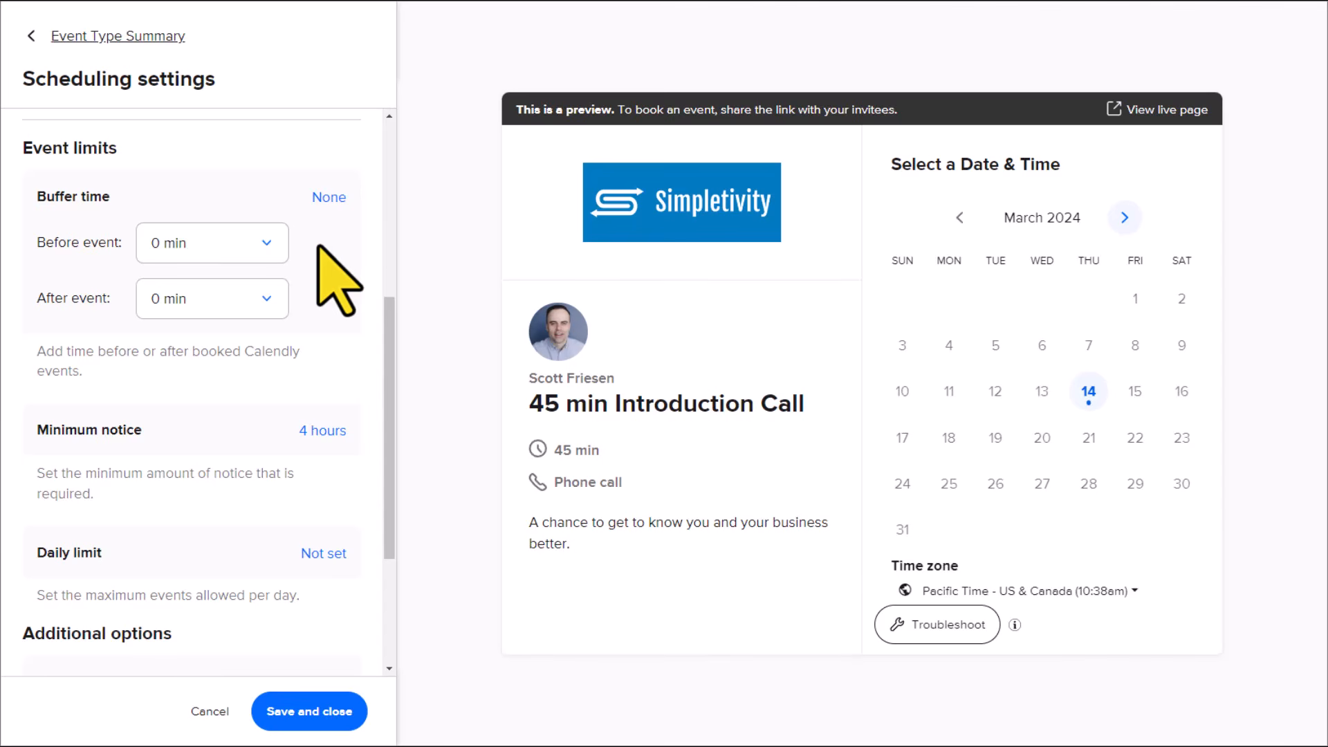
click(273, 244)
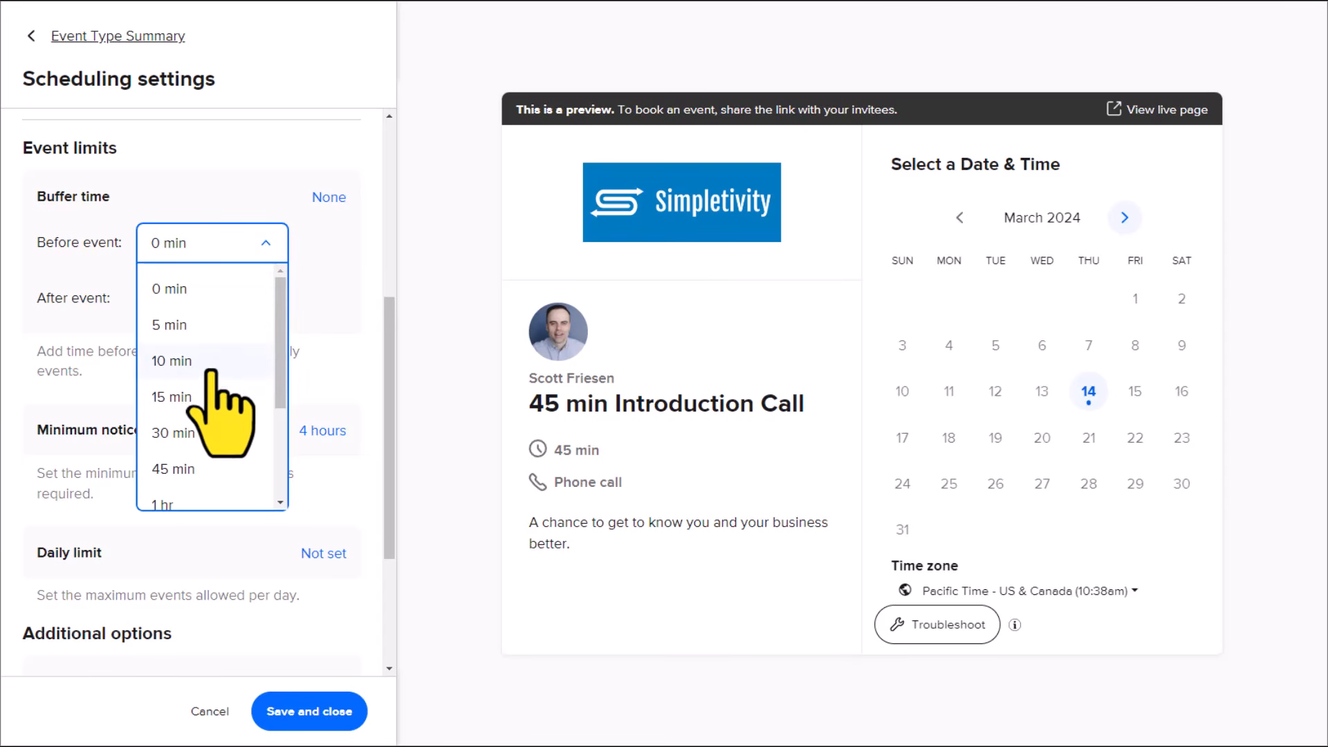
click(192, 396)
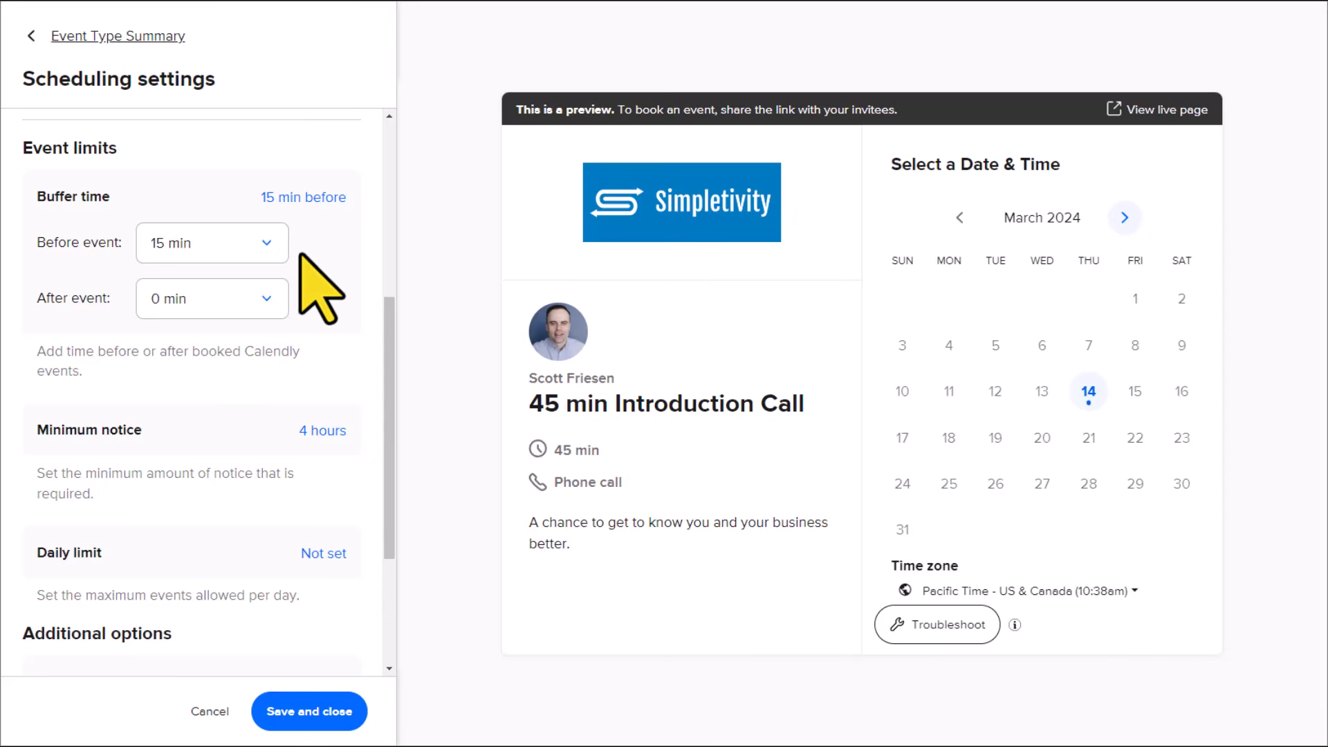
Step: Reset the buffer time before the event to 0 min and collapse the buffer settings
click(254, 248)
click(228, 280)
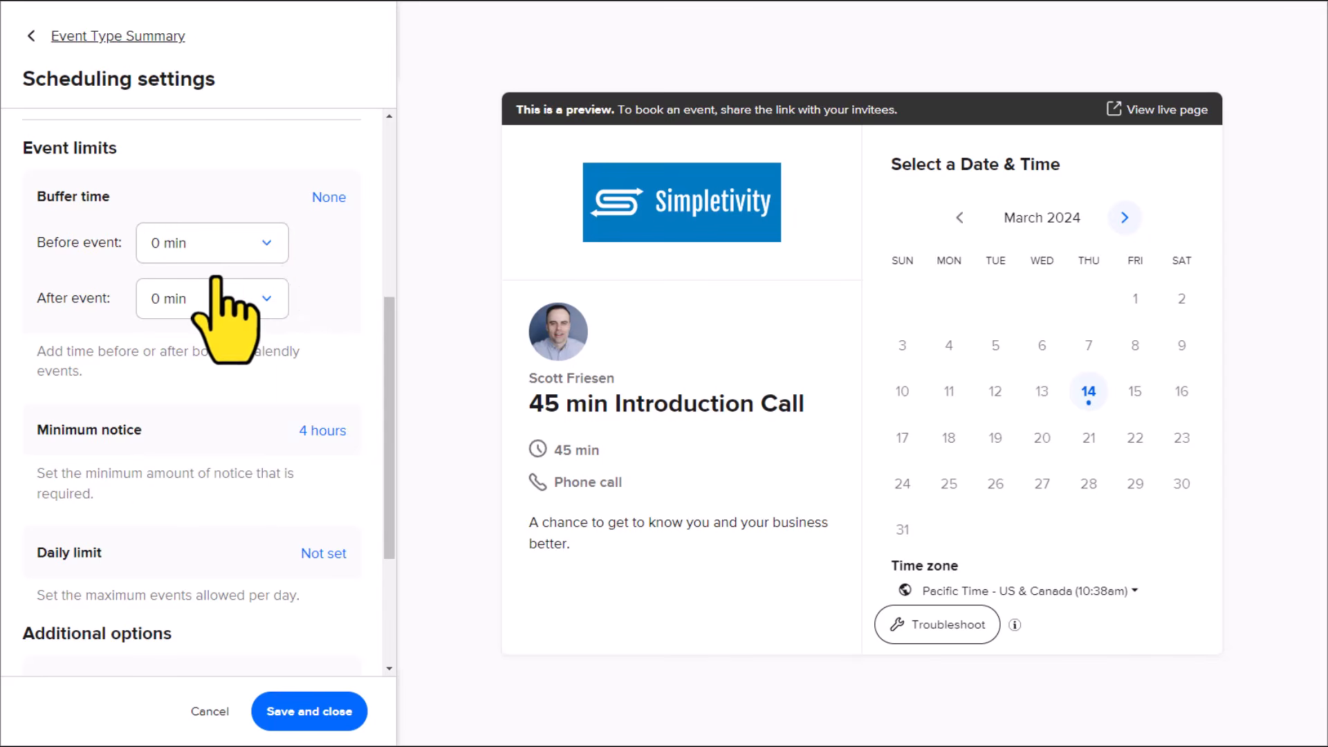
click(338, 199)
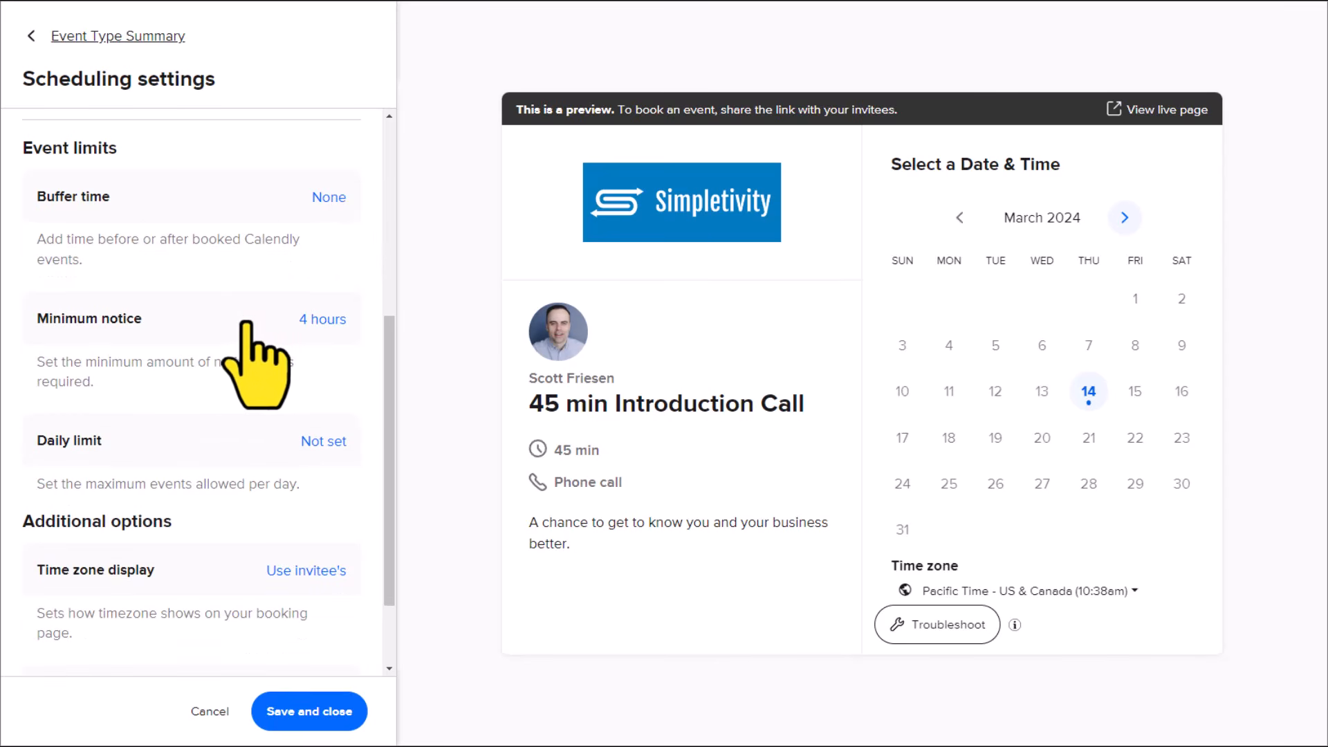
Step: Set the minimum notice so invitees can't schedule within 1 day of the event start time
click(309, 322)
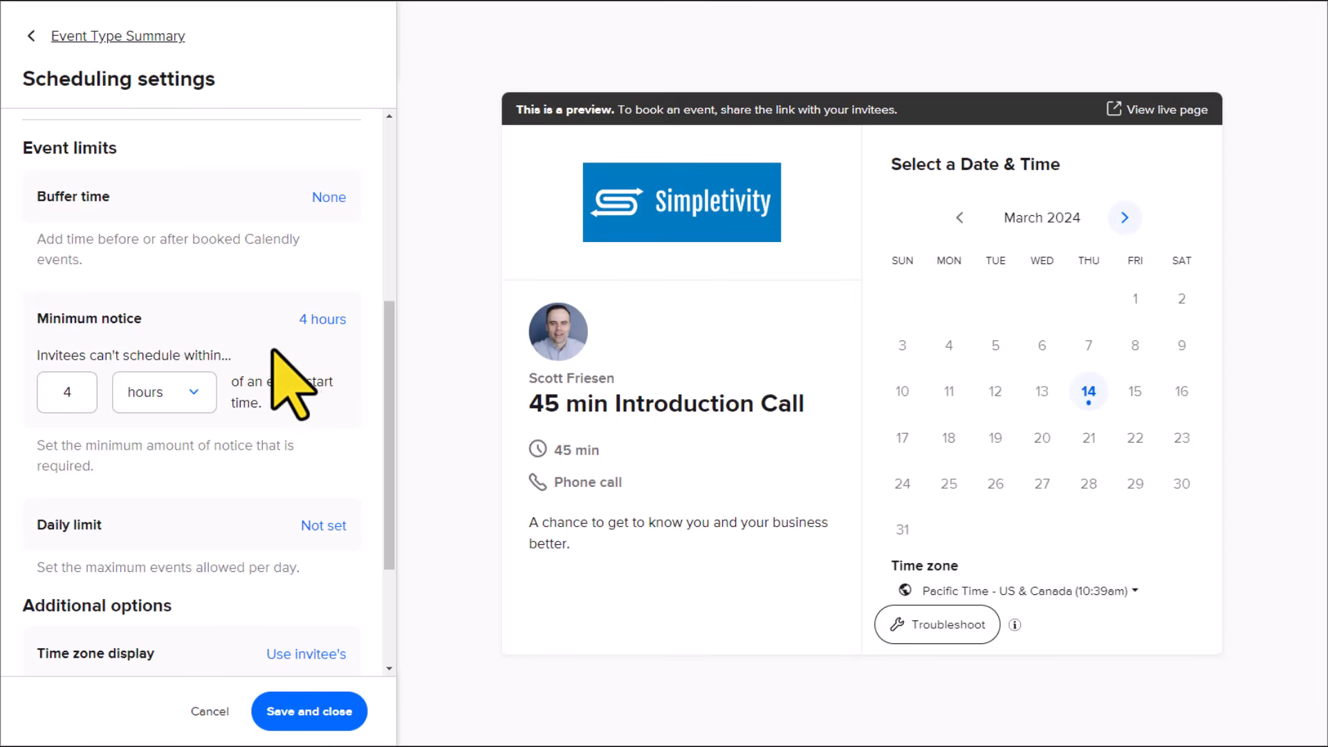
double_click(78, 398)
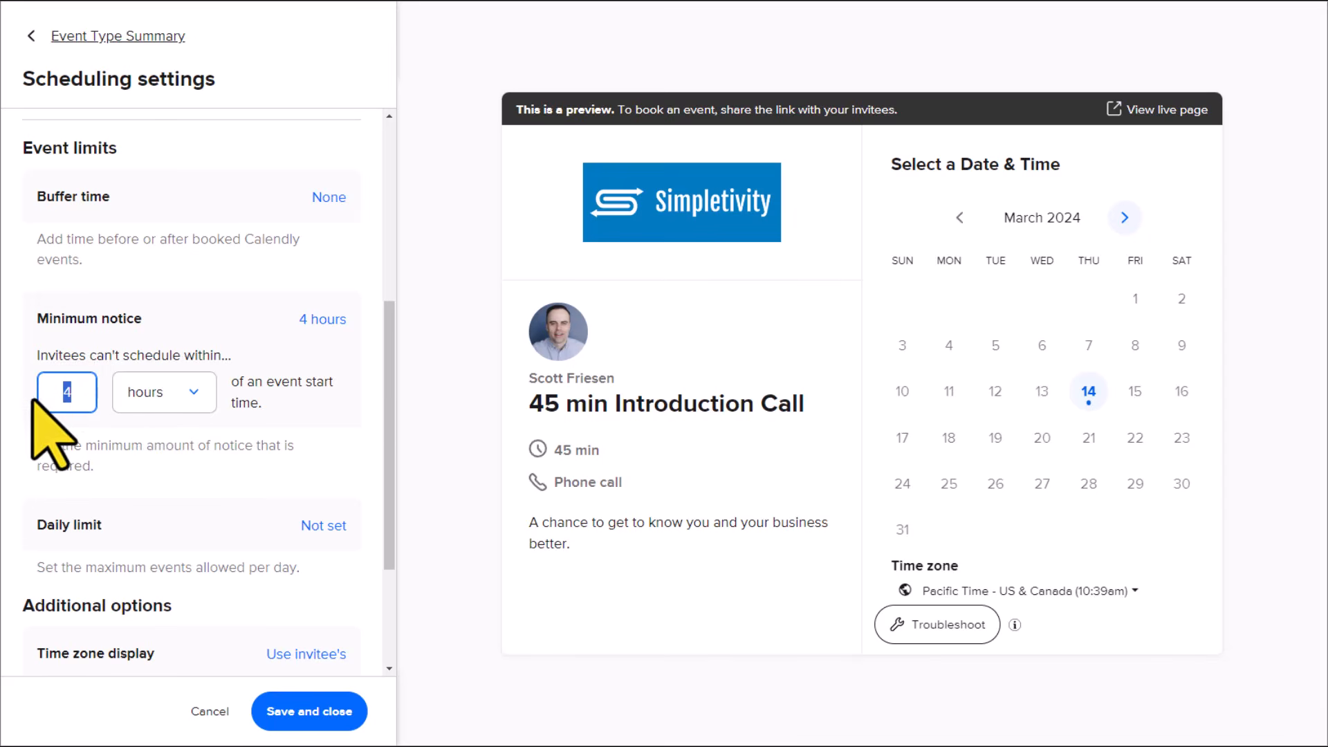
text(1)
click(178, 392)
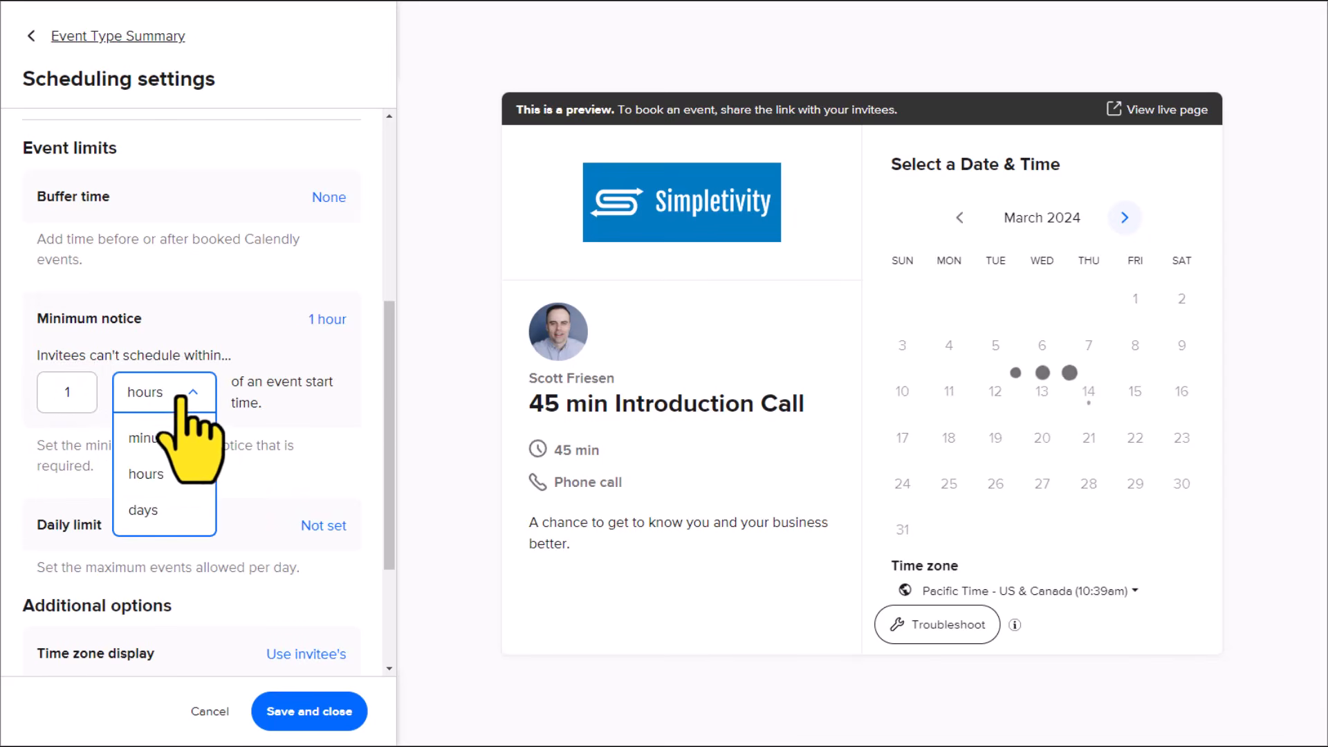
click(157, 510)
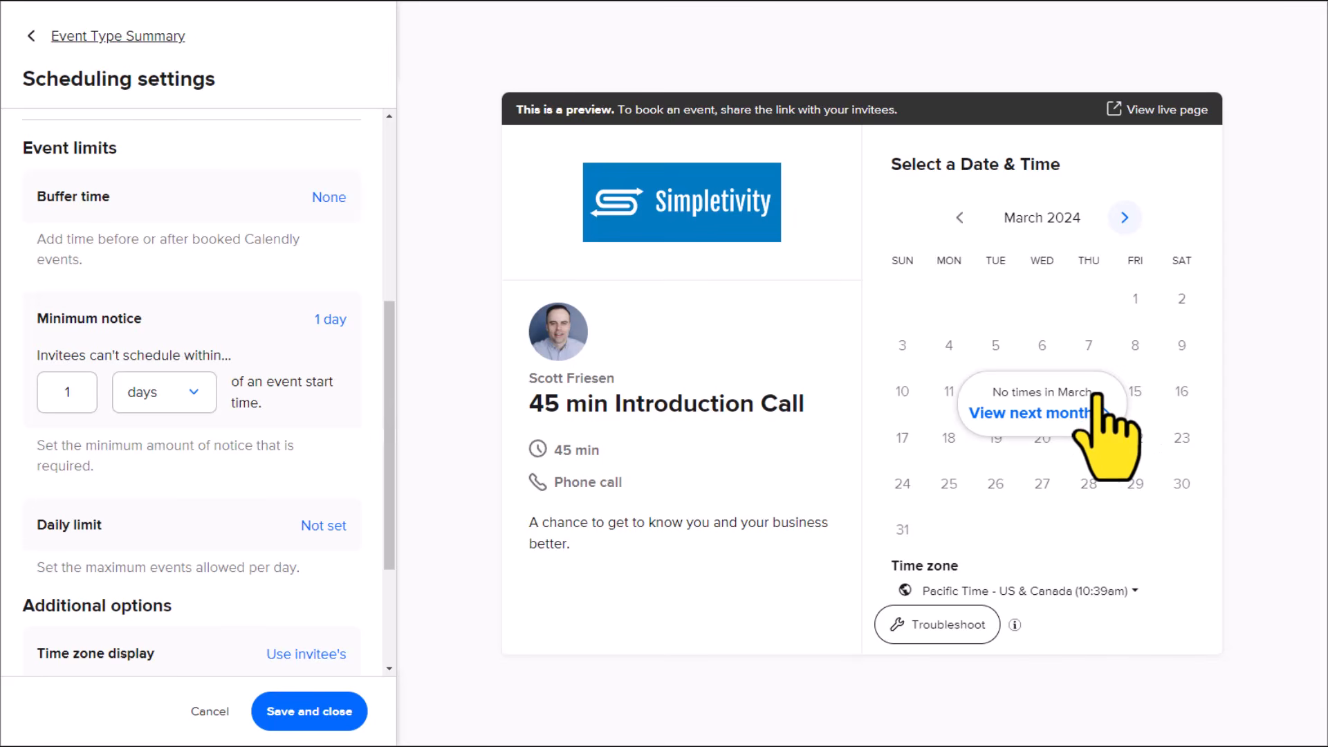
Step: Set the minimum notice to 12 hours and show April 2024 in the booking preview
click(1125, 218)
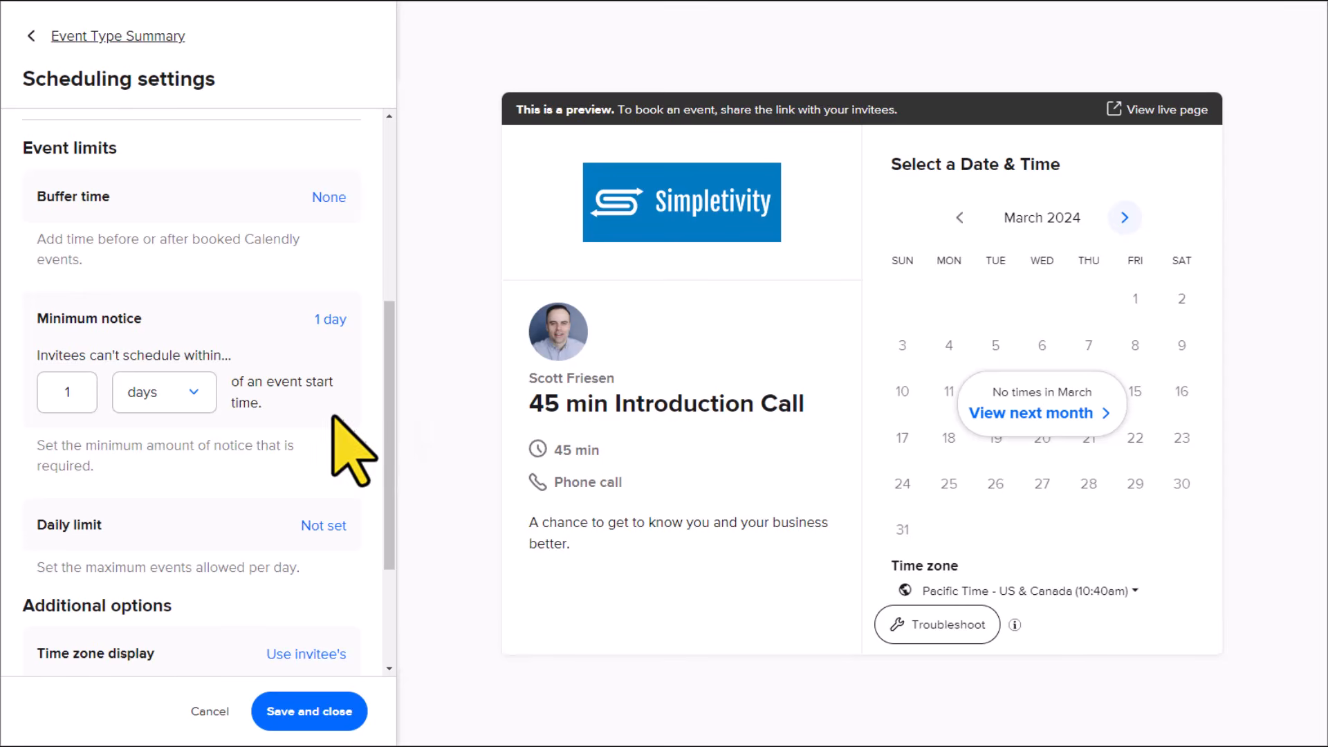
double_click(73, 387)
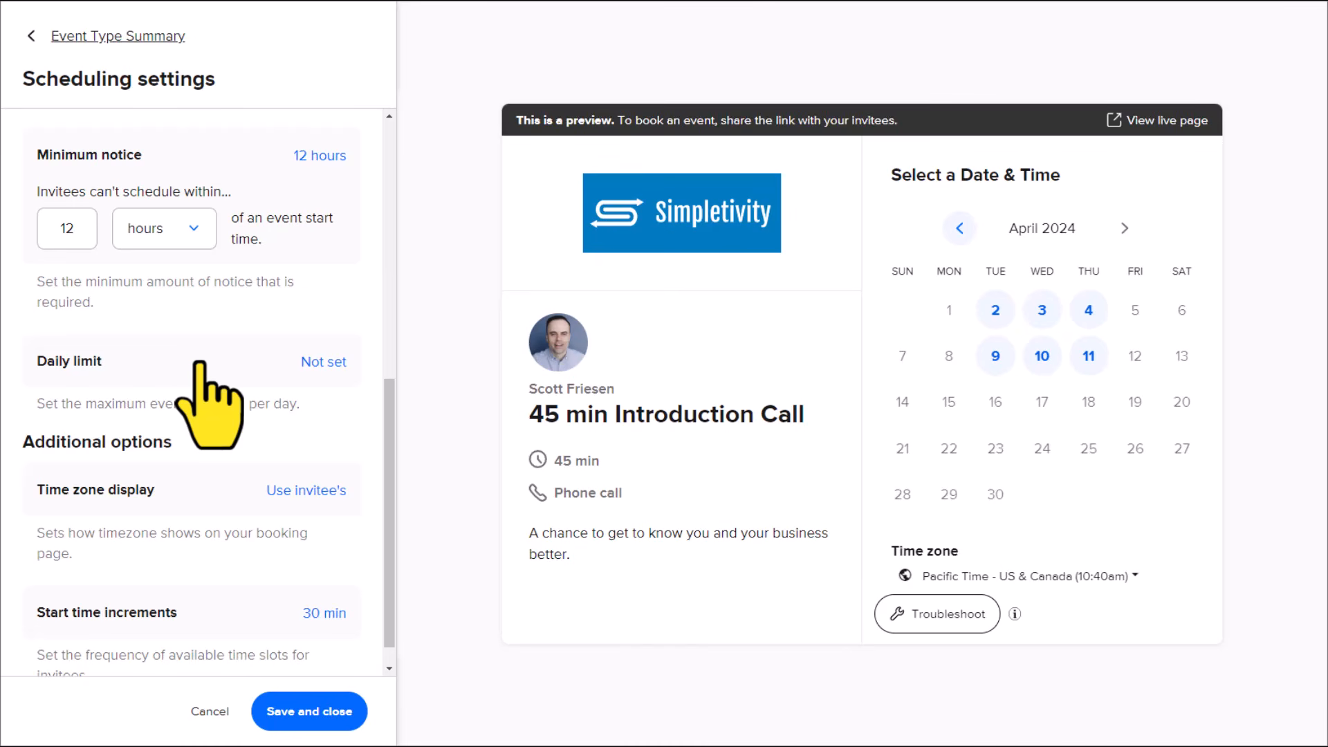
Step: Try a daily limit of 2 events max per day, and clear the limit again
click(324, 361)
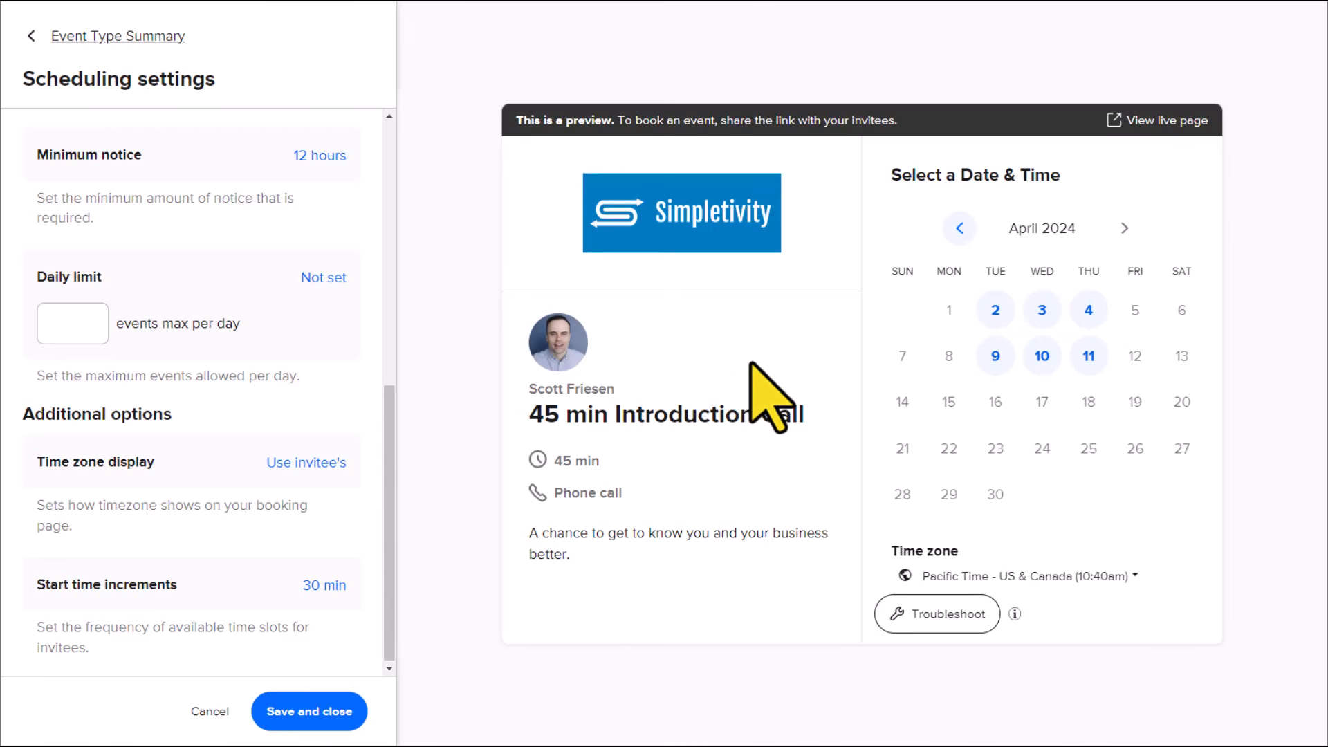
click(77, 331)
text(2)
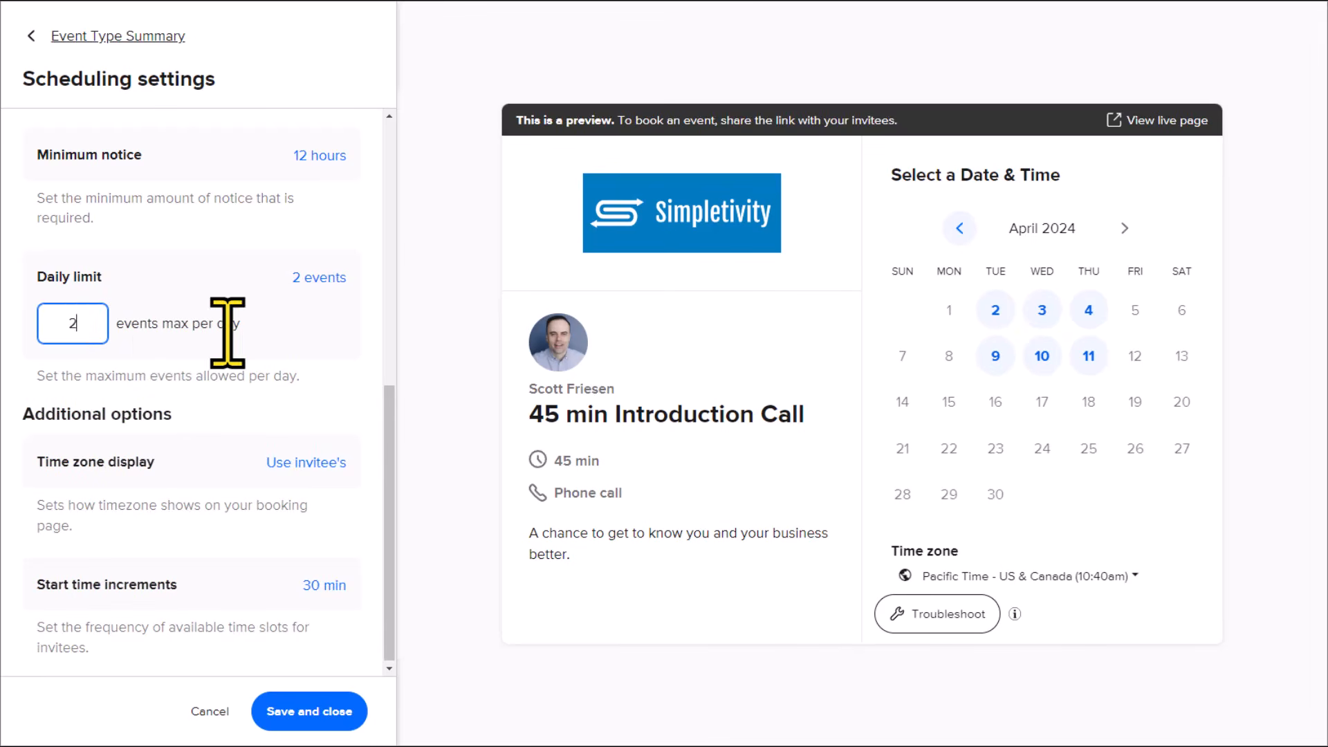
click(311, 333)
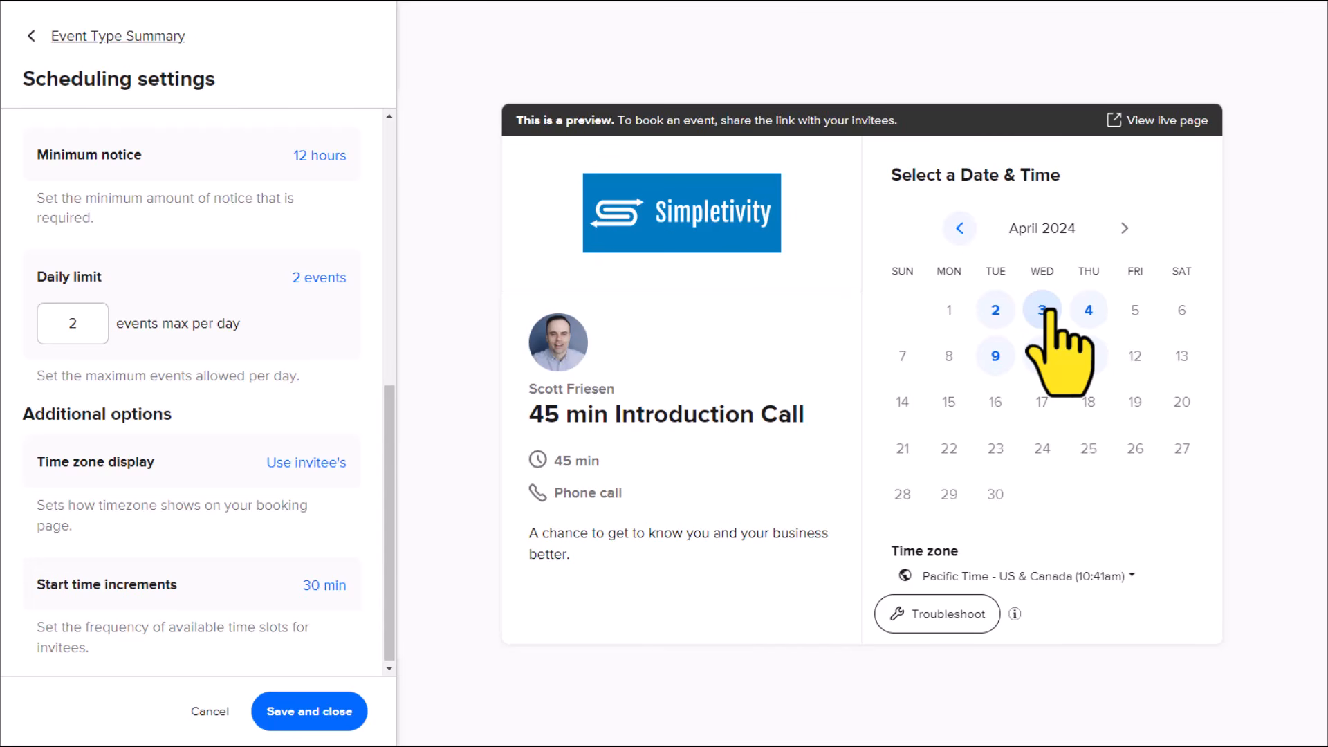
key(BackSpace)
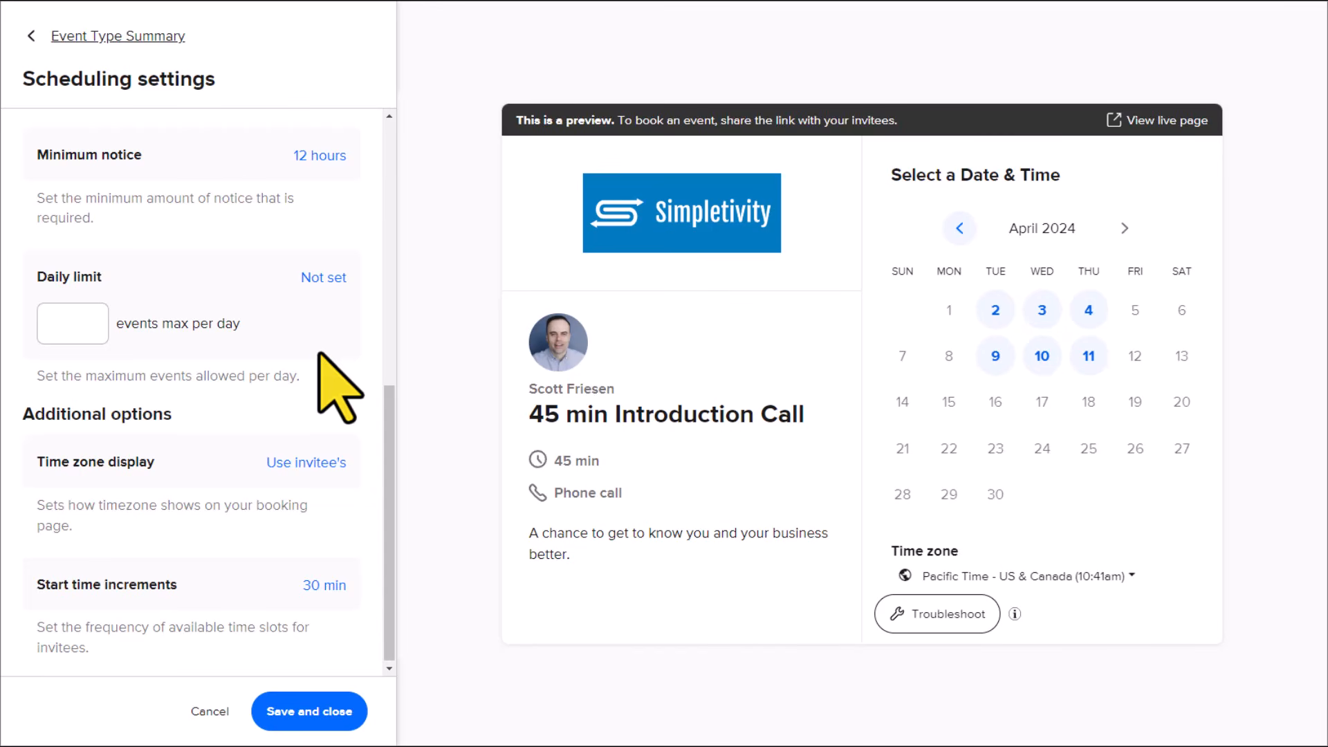
Step: Review the time zone display options without changing them
scroll(319, 354, down, 1)
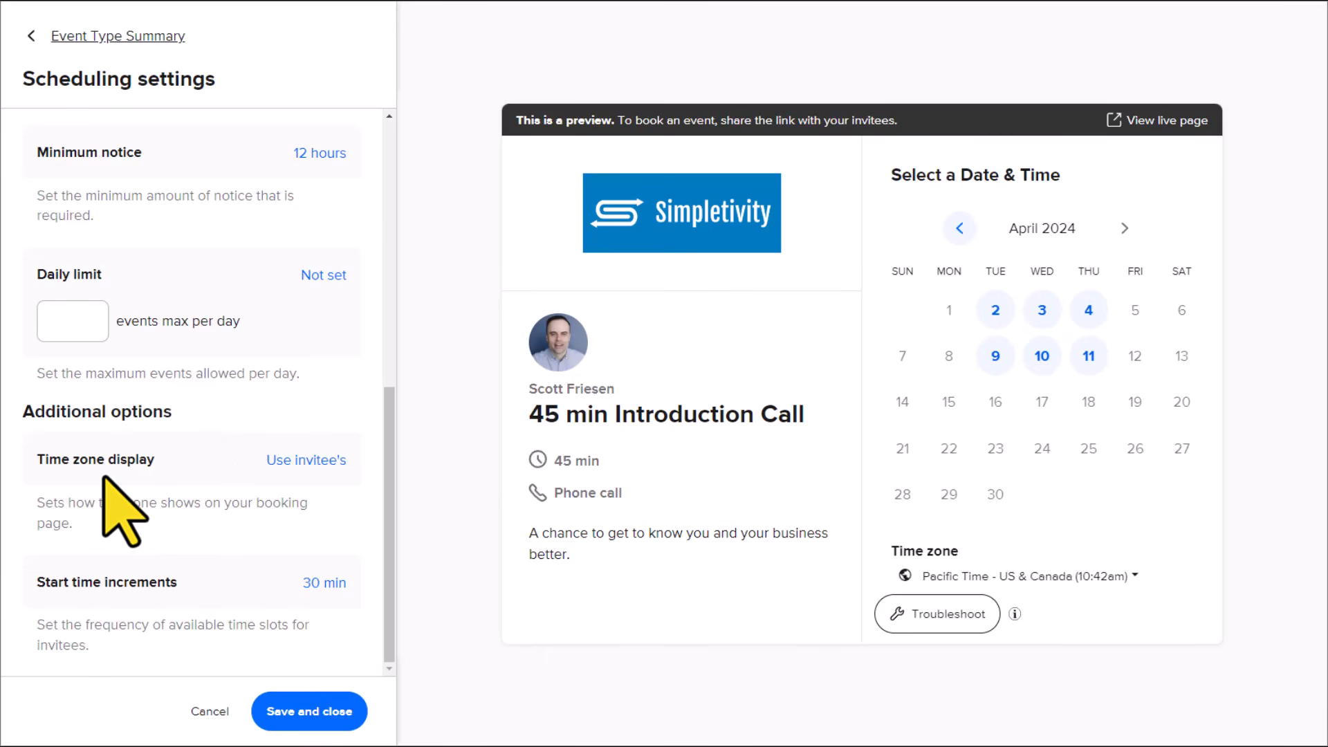
click(318, 462)
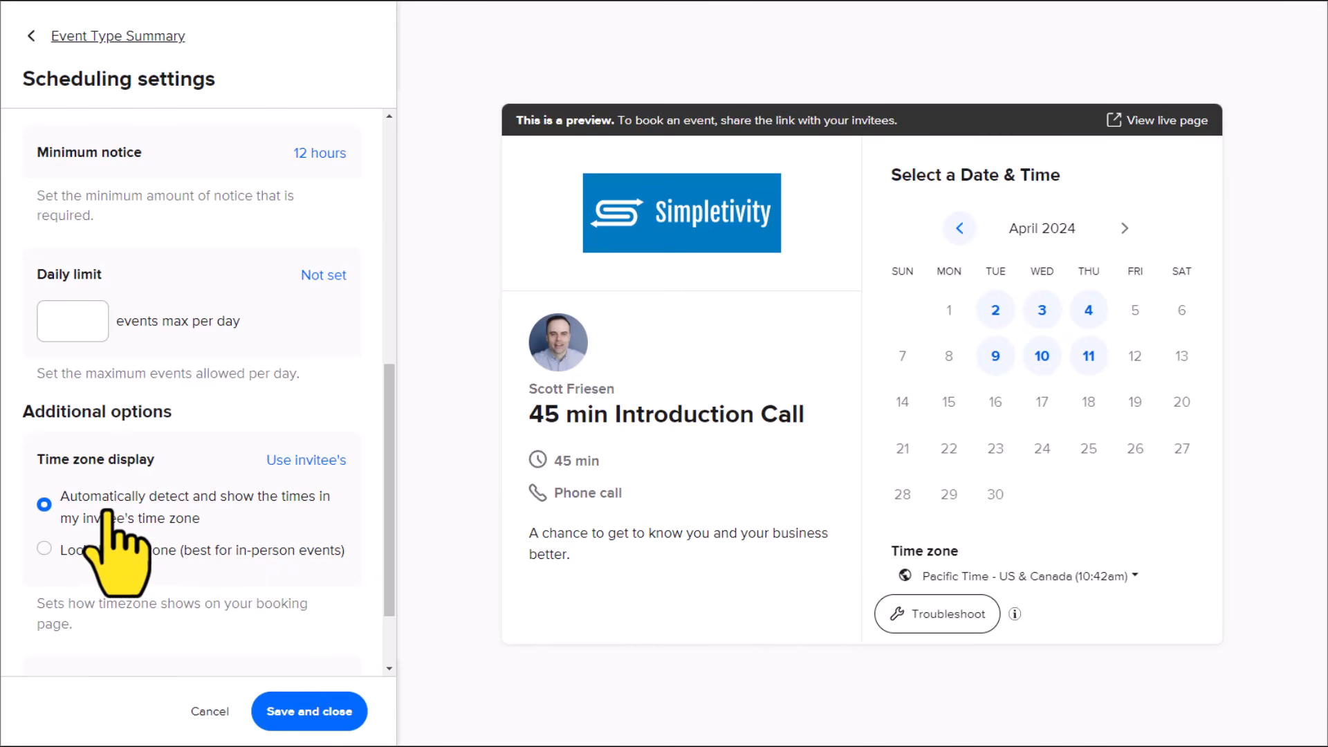
click(284, 462)
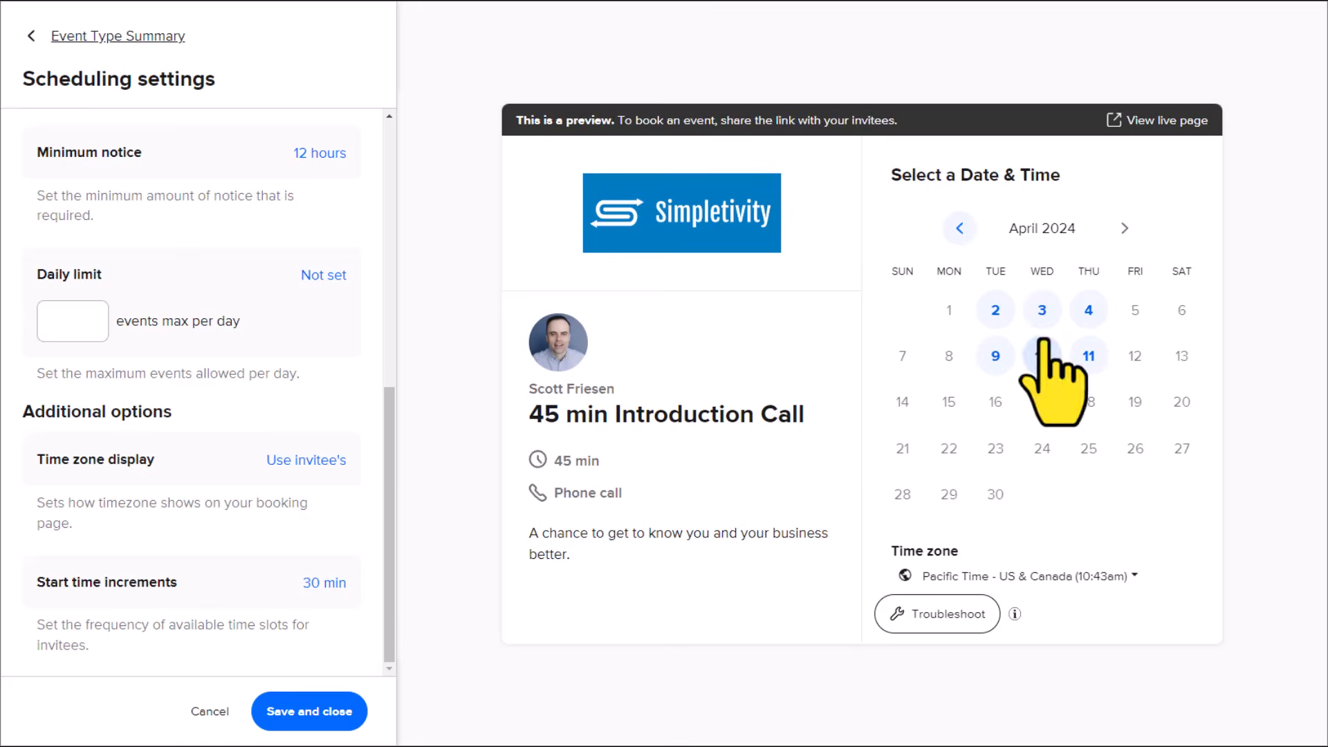
Step: Show the Wednesday, April 3 time slots in the booking preview and set the start time increments to 60 min
click(1042, 310)
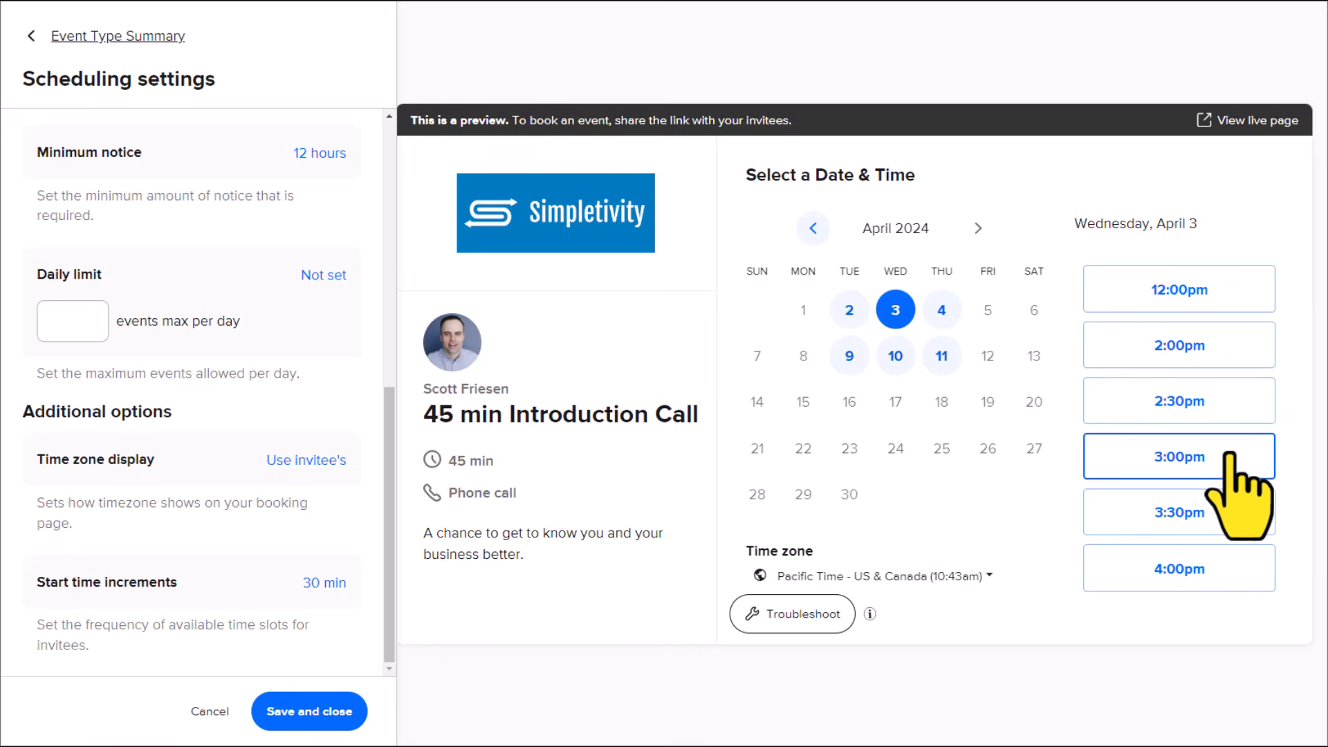
click(322, 583)
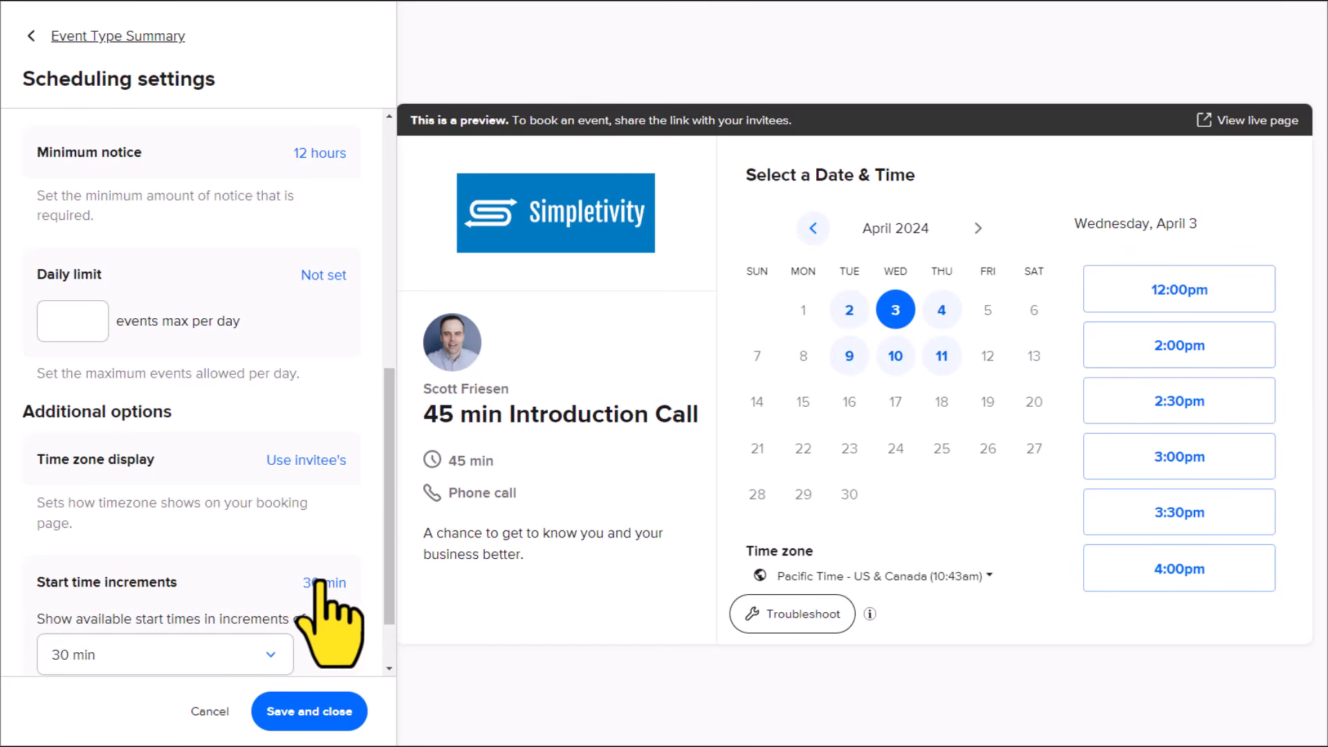
scroll(321, 585, down, 1)
click(268, 573)
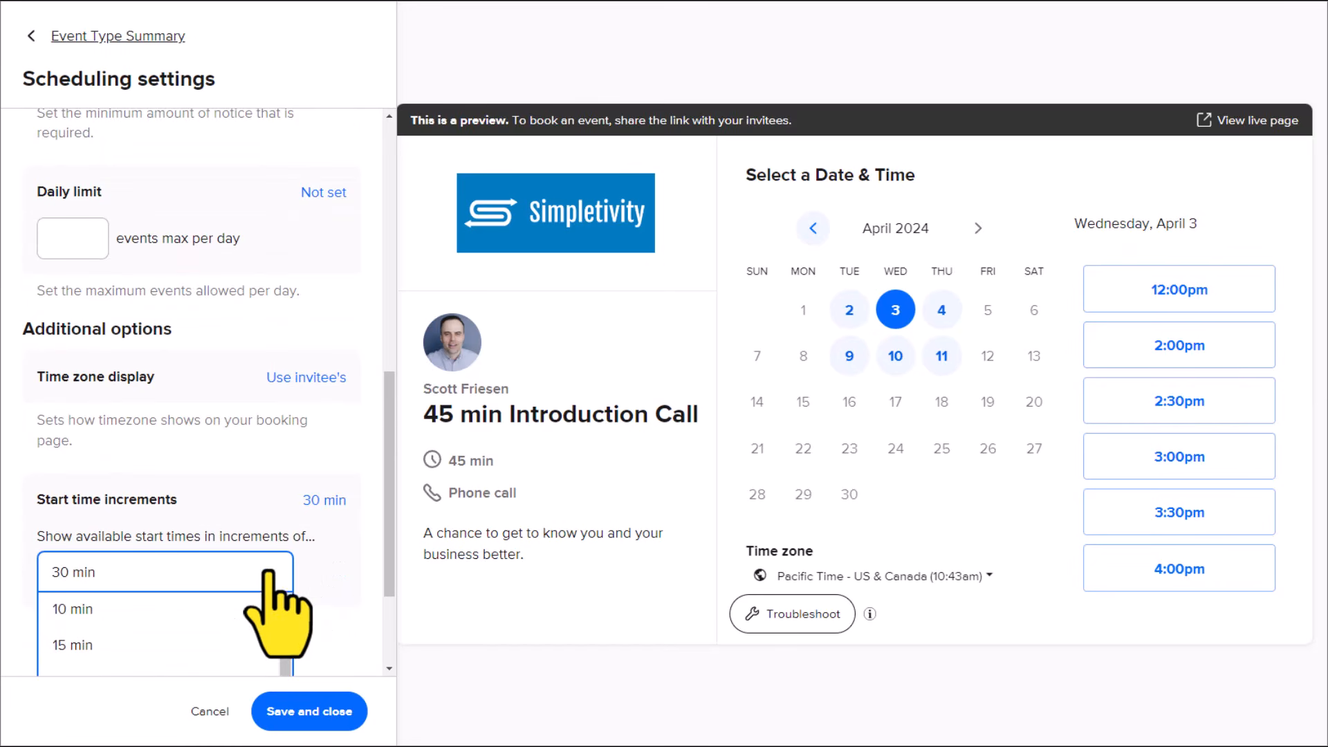
scroll(346, 584, down, 2)
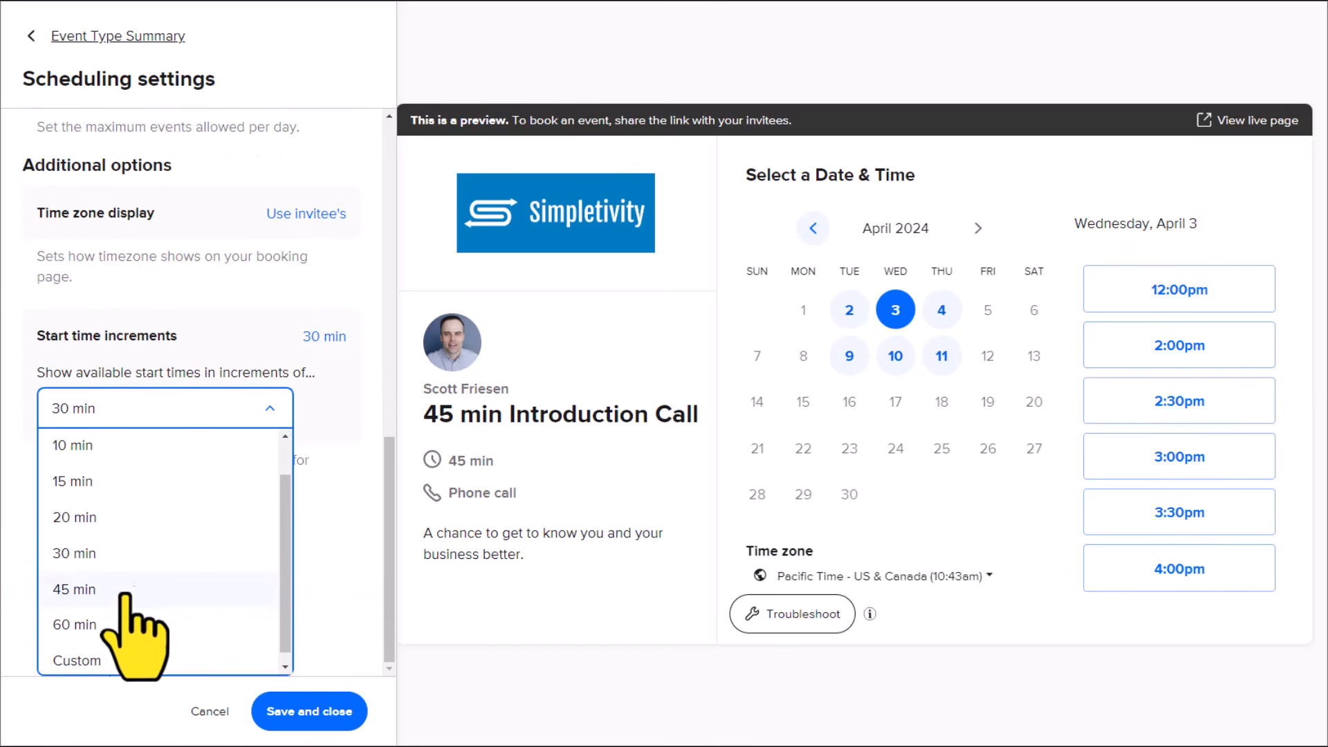
click(97, 624)
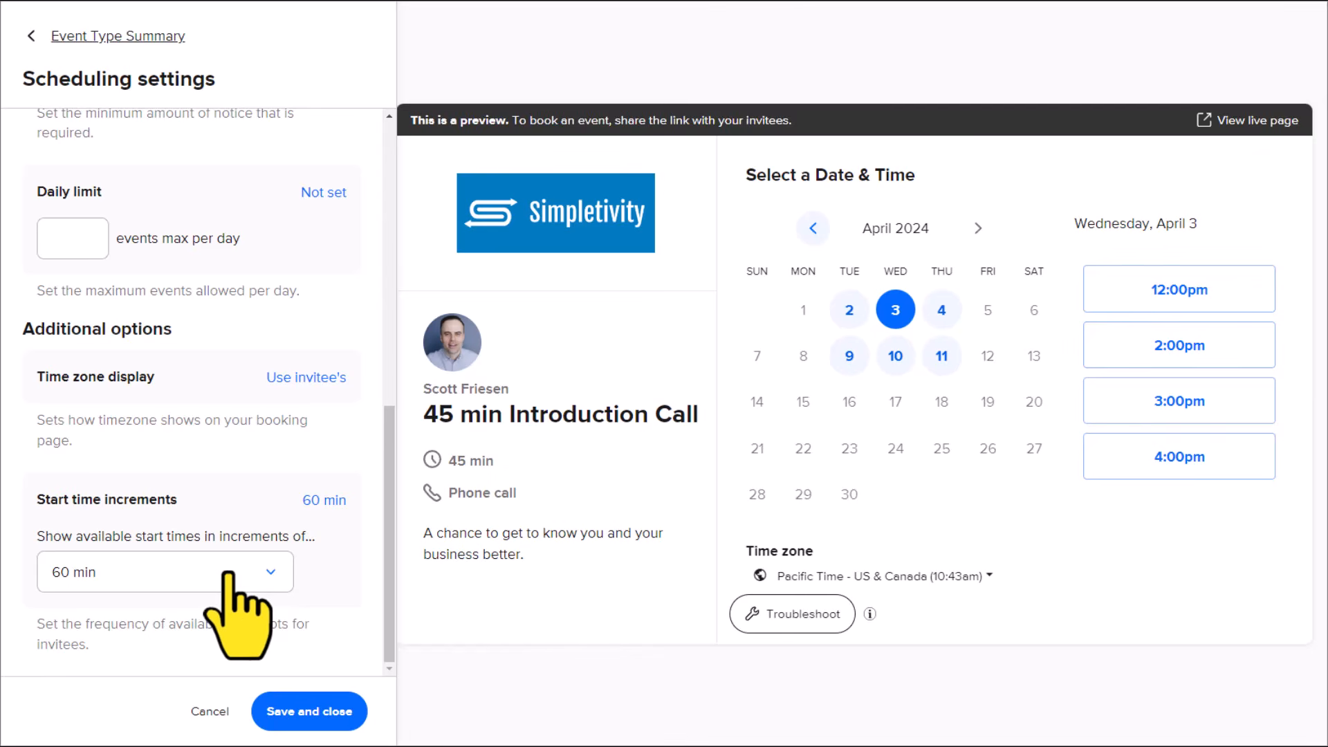
Step: Set the start time increments to 30 min and save the scheduling settings
click(228, 573)
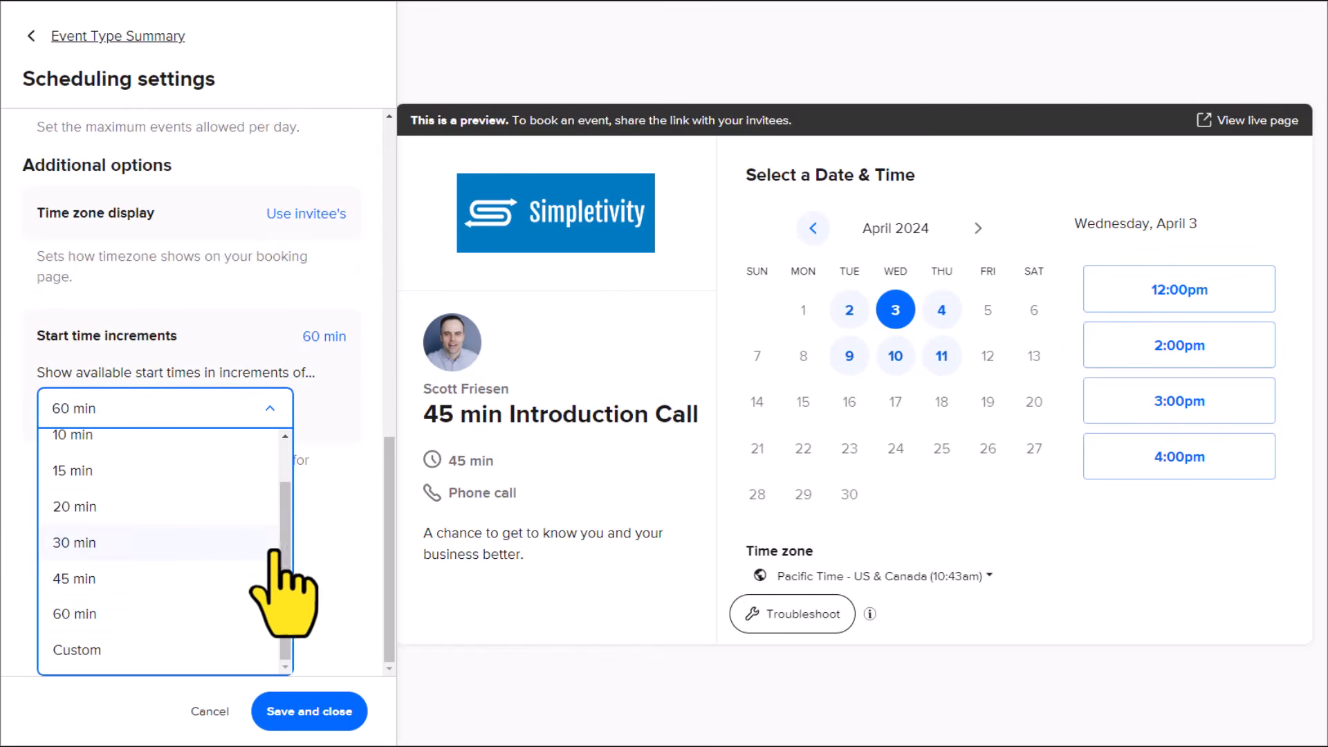
scroll(285, 525, up, 2)
drag(286, 470, 285, 483)
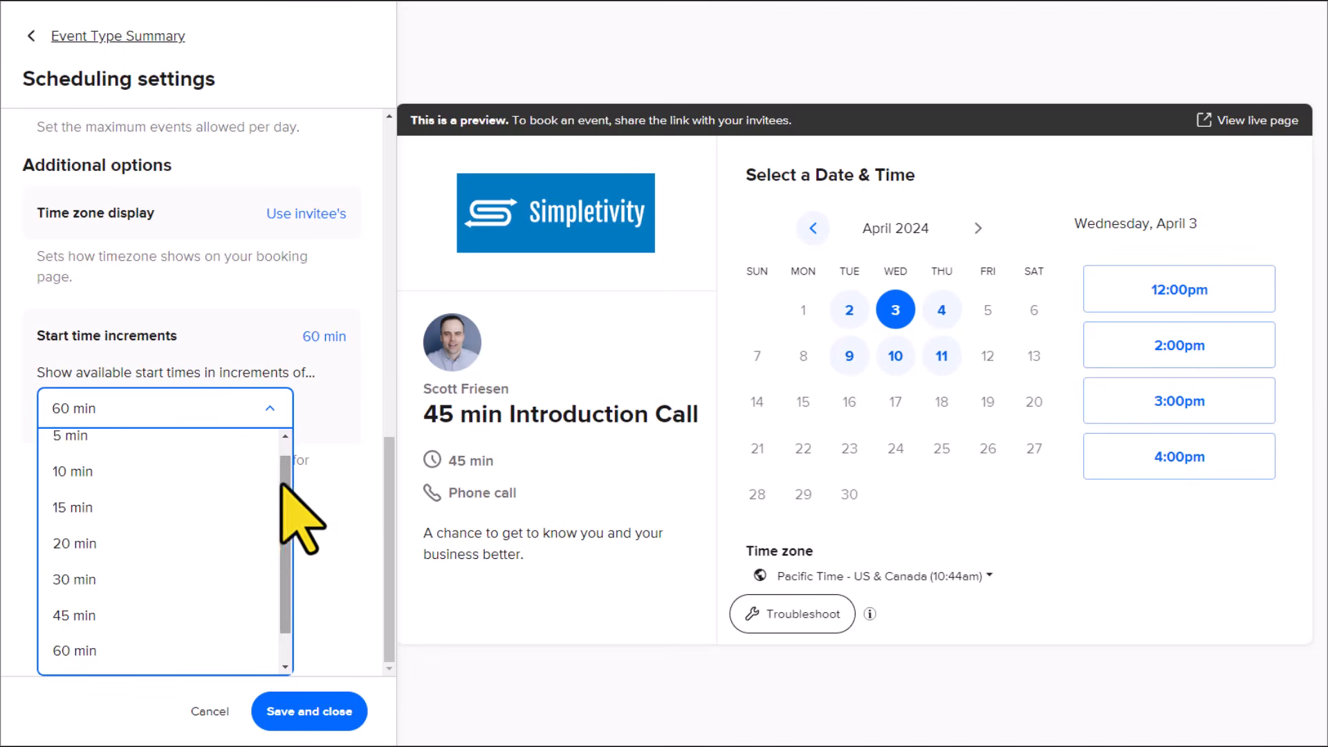
click(69, 580)
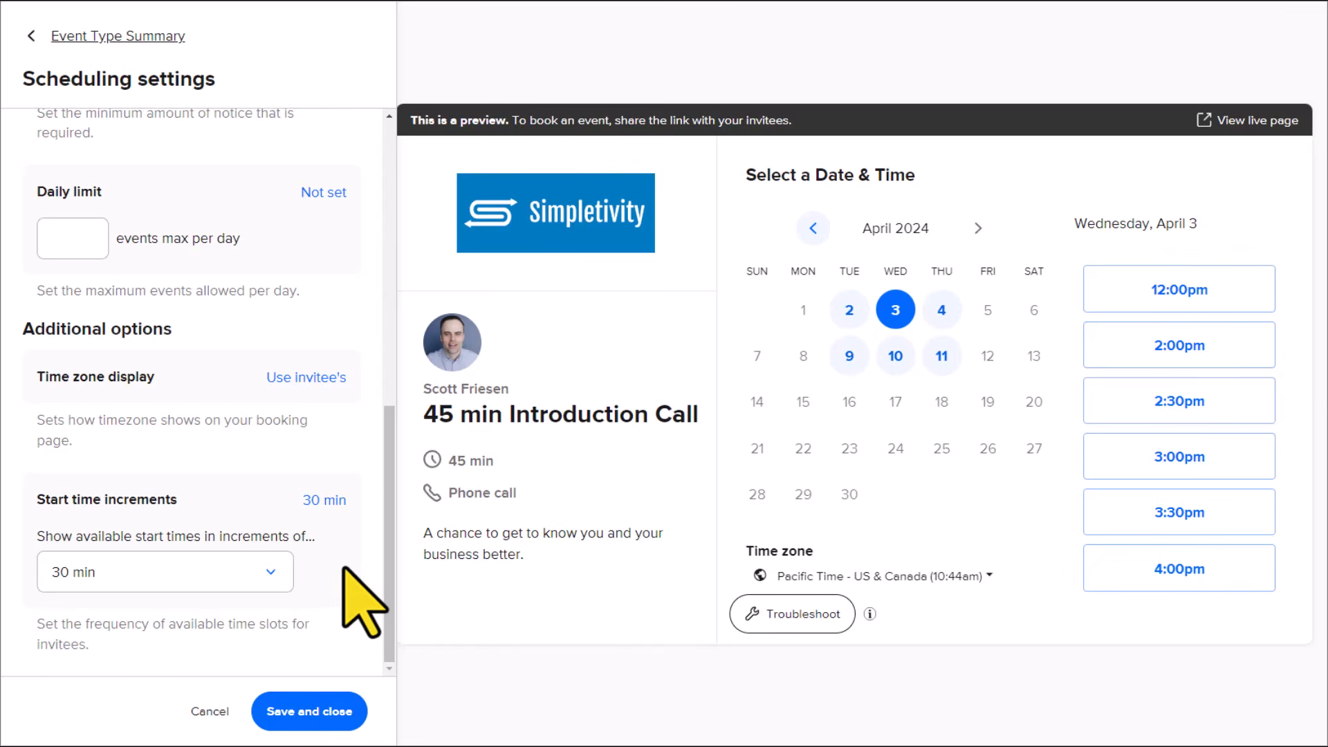
click(296, 713)
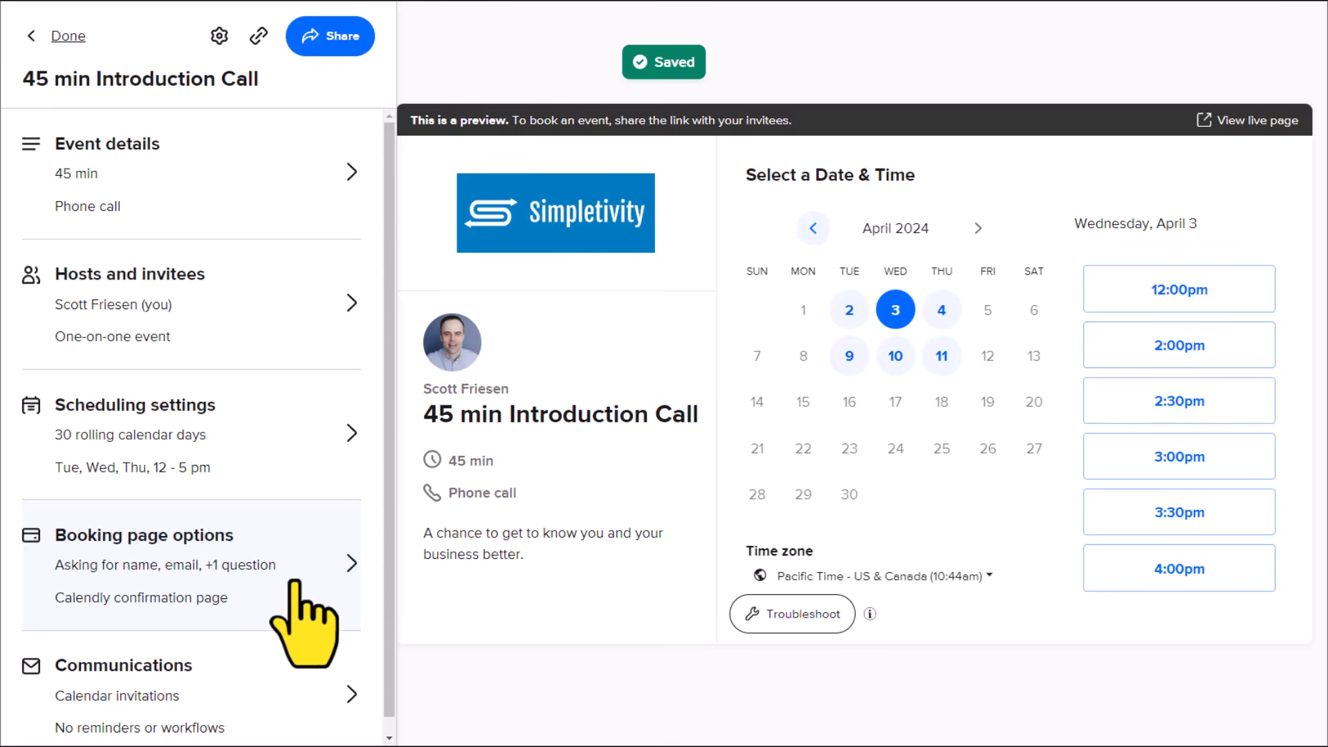
Step: Shorten the event link's ending to 45min in the booking page options
scroll(290, 584, down, 1)
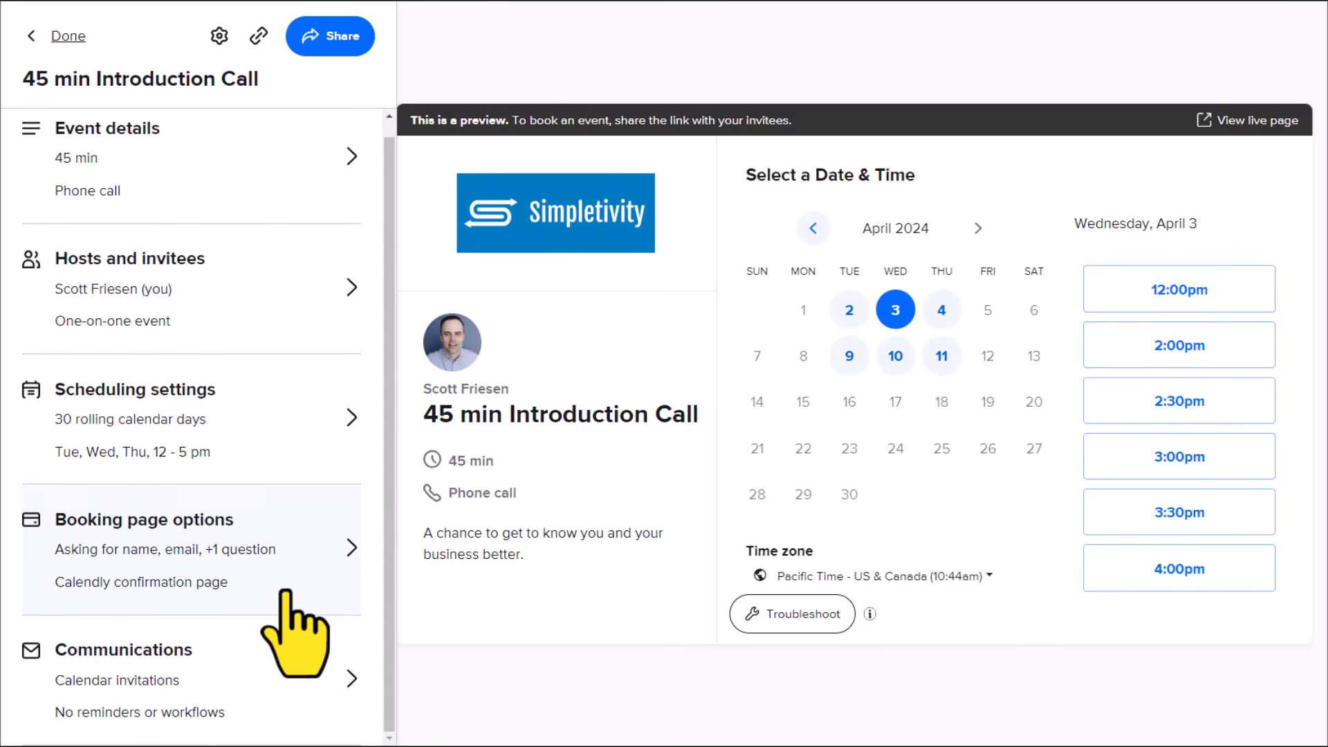
click(307, 539)
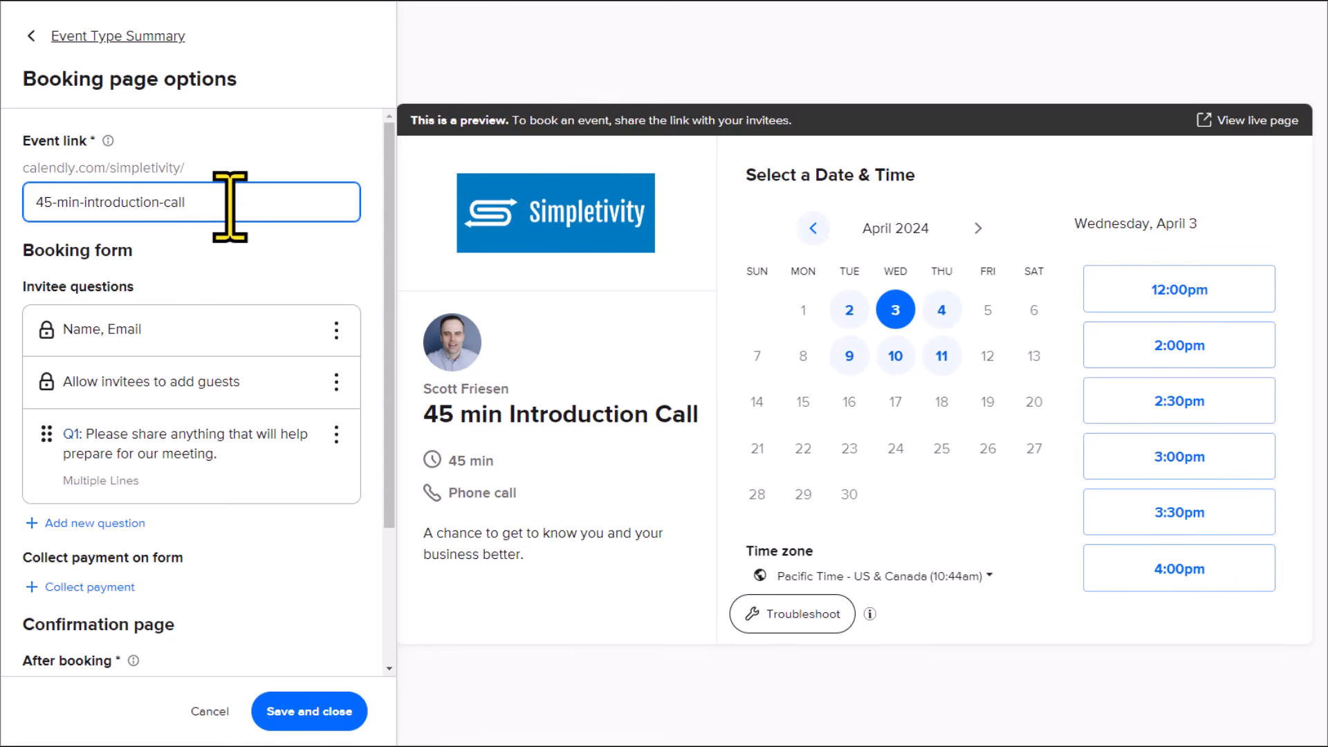
key(BackSpace)
key(BackSpace)
key(BackSpace)
key(BackSpace)
key(BackSpace)
key(BackSpace)
key(BackSpace)
key(BackSpace)
key(BackSpace)
key(BackSpace)
key(BackSpace)
key(BackSpace)
key(BackSpace)
key(BackSpace)
key(BackSpace)
key(BackSpace)
key(BackSpace)
key(BackSpace)
key(BackSpace)
key(BackSpace)
key(BackSpace)
key(BackSpace)
text(min)
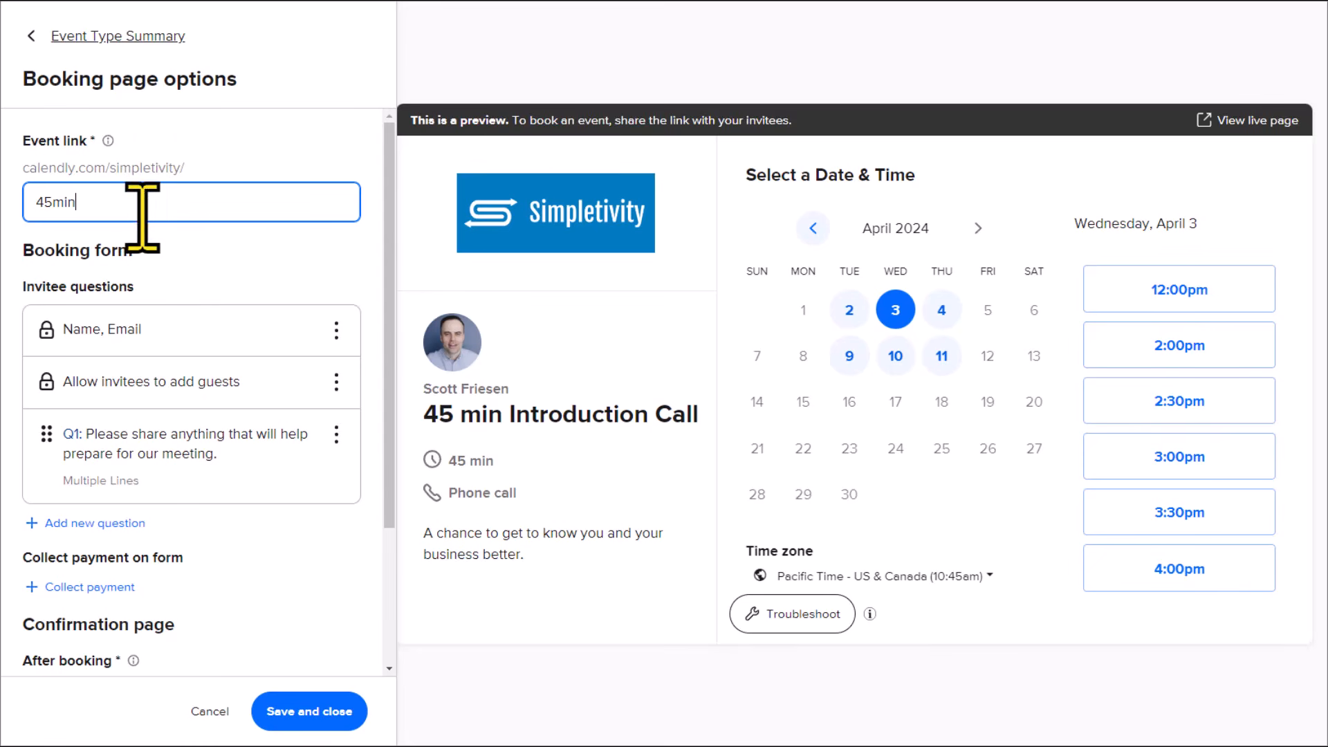
click(190, 262)
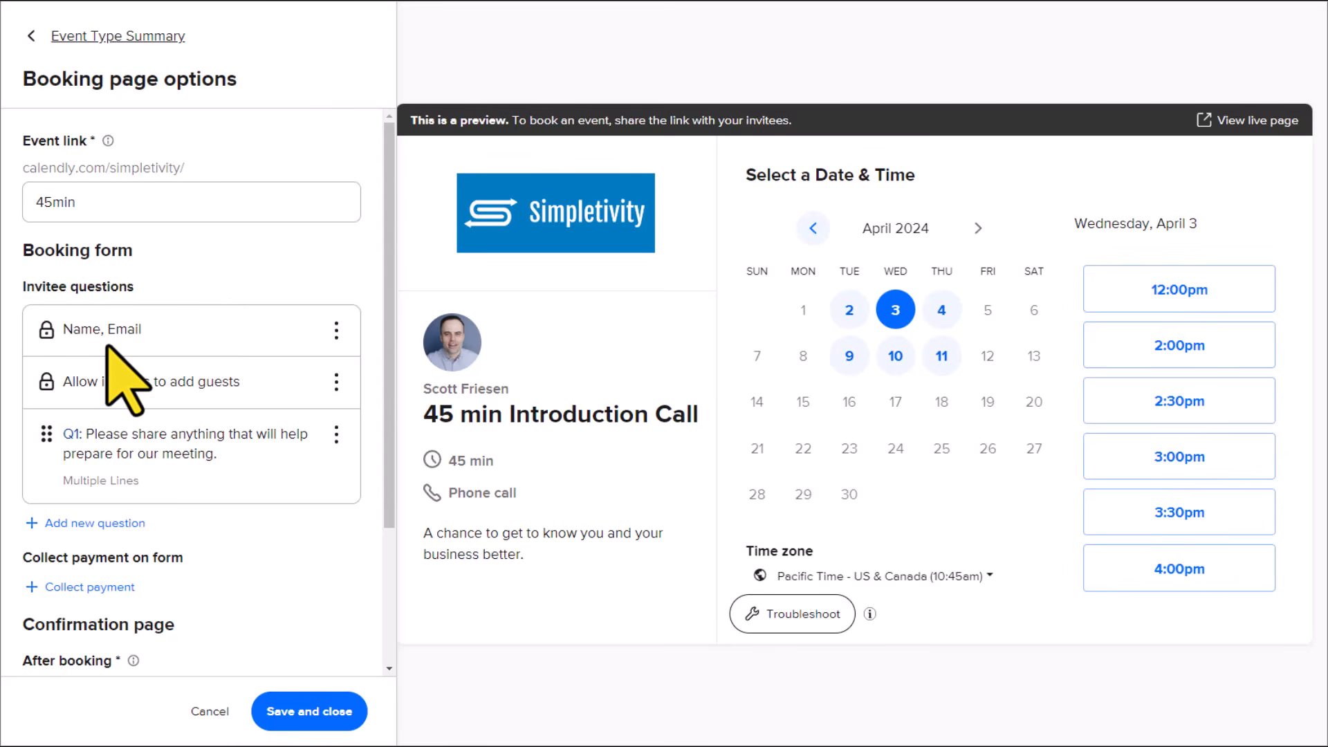
Step: Review the Name Input options and the autofill setting of the name question, keeping Name as the input
click(336, 330)
click(342, 362)
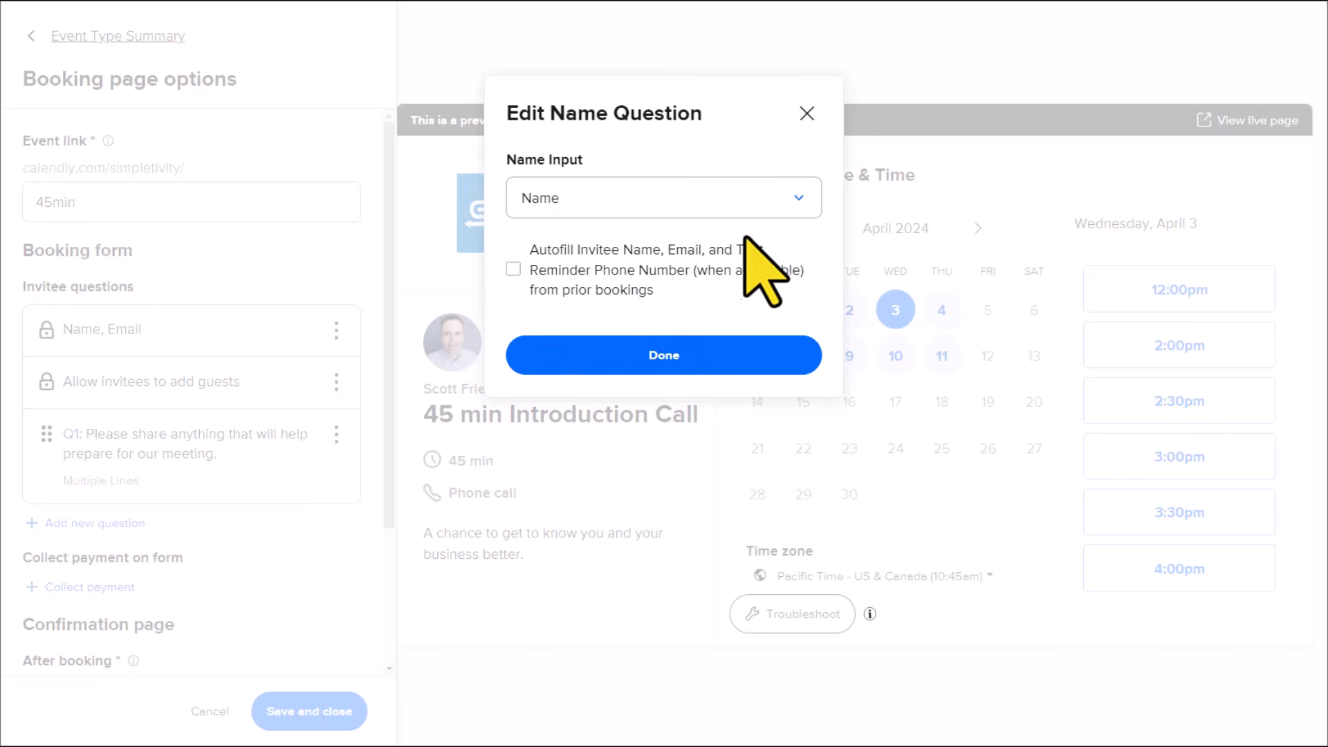
click(647, 204)
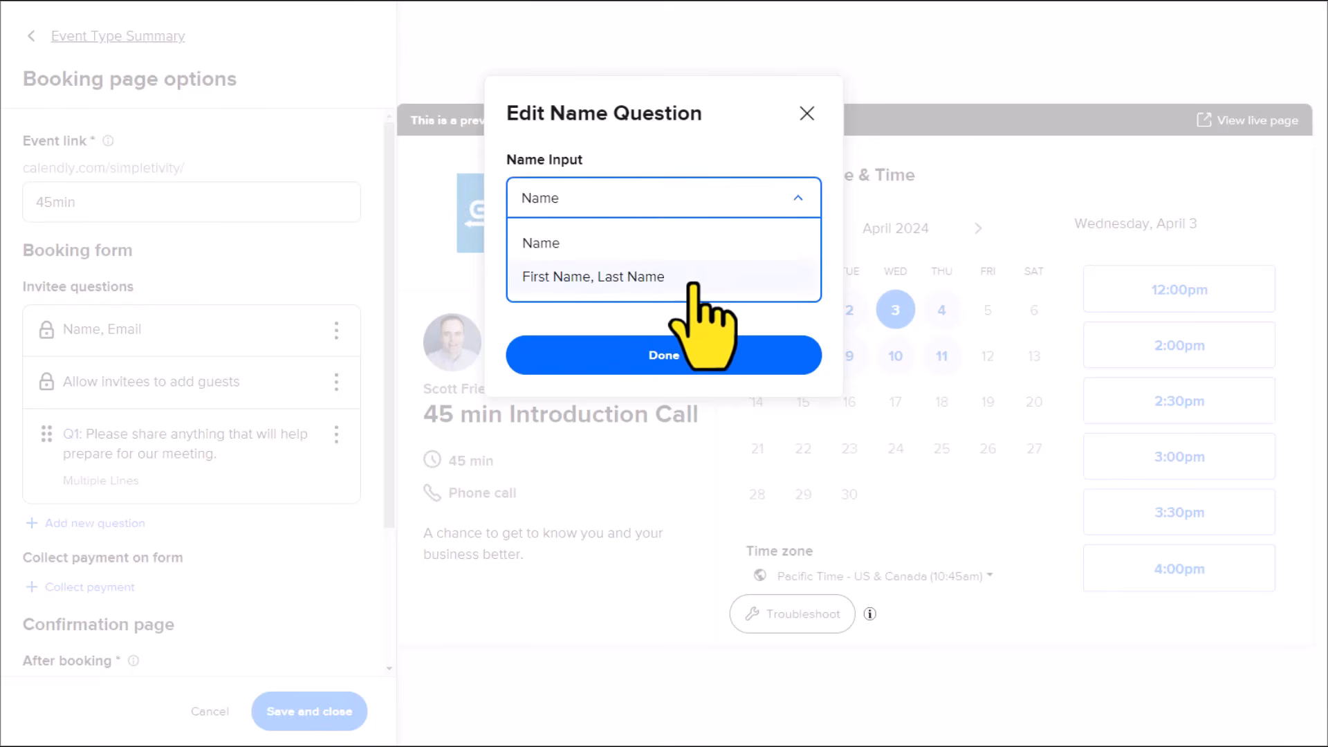
click(709, 163)
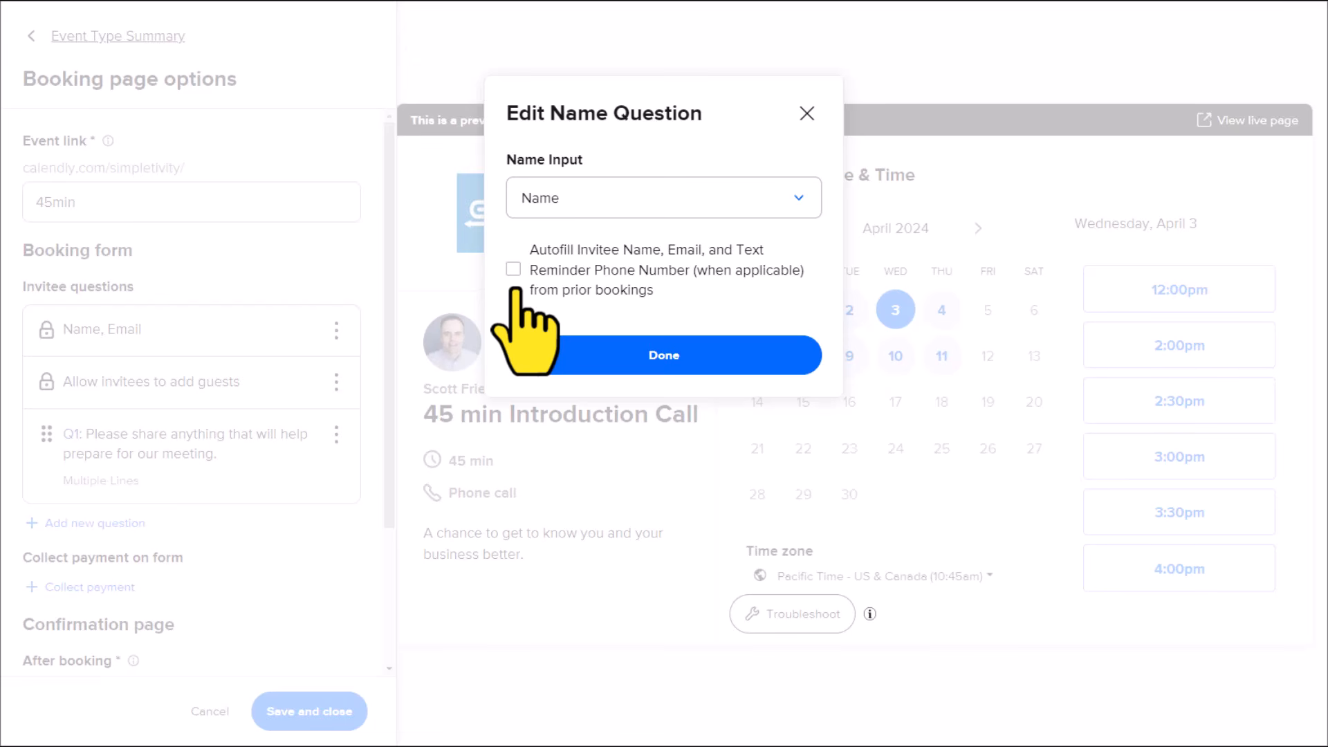
click(670, 355)
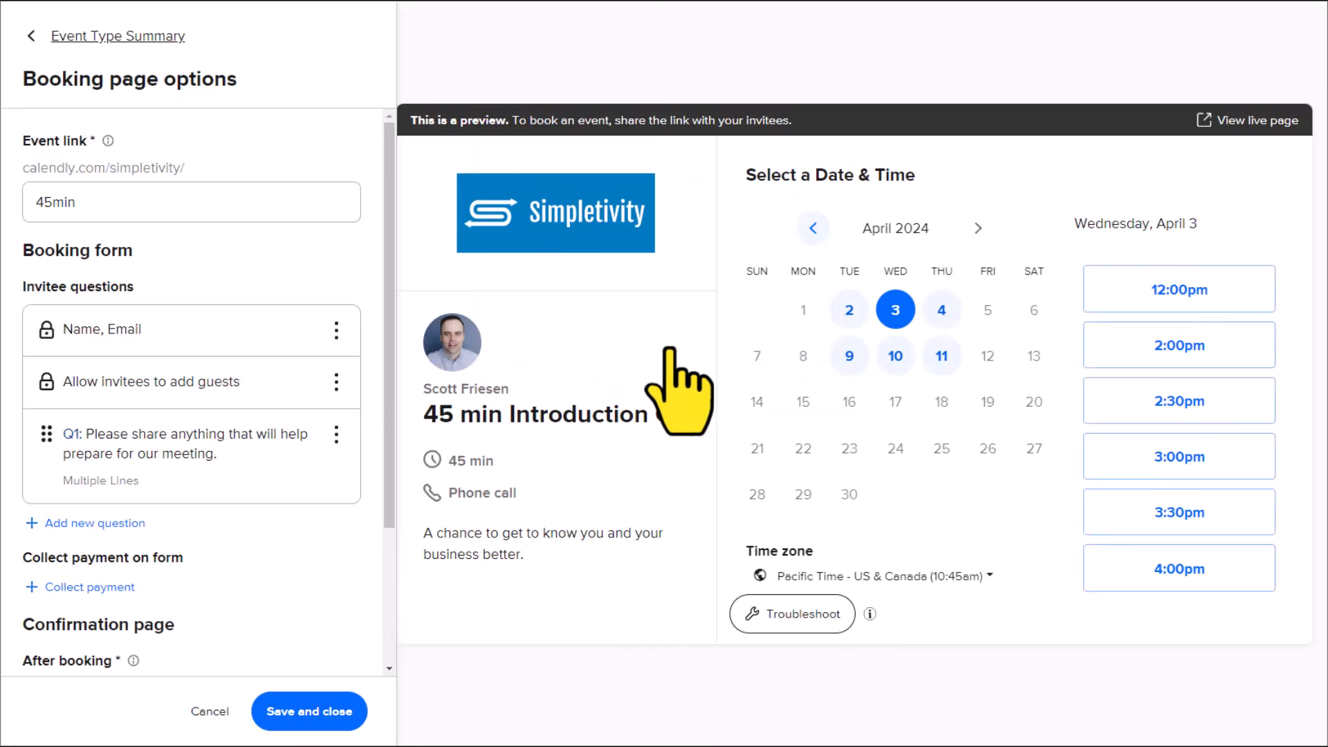
Step: Check the on/off setting for allowing invitees to add guests without changing it
click(336, 381)
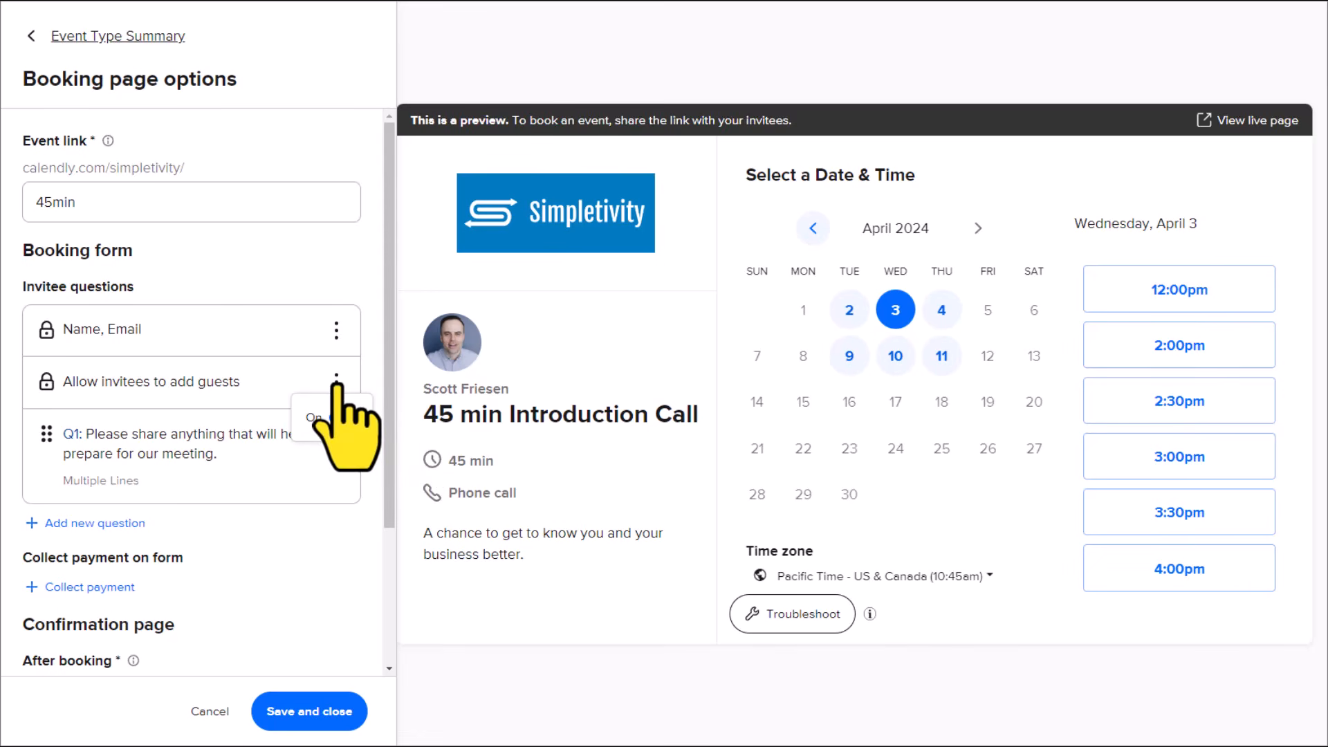
click(374, 377)
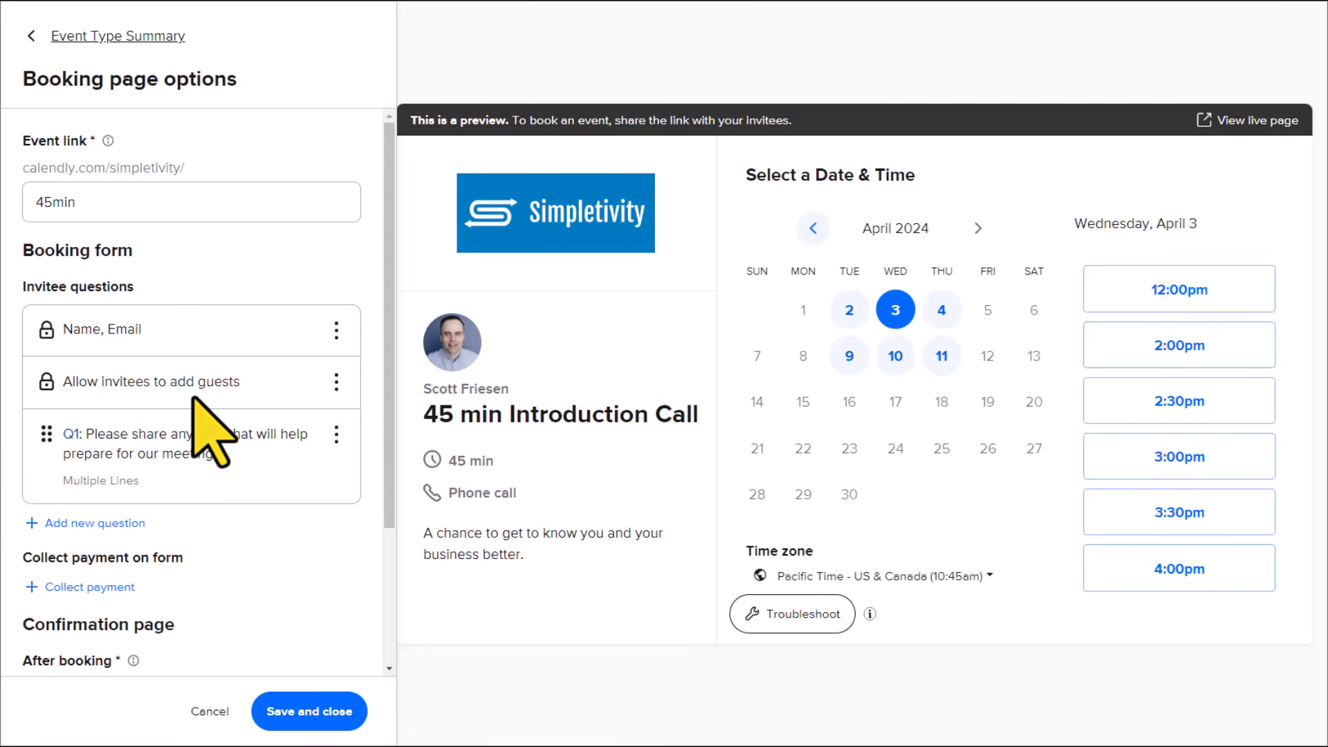
click(336, 381)
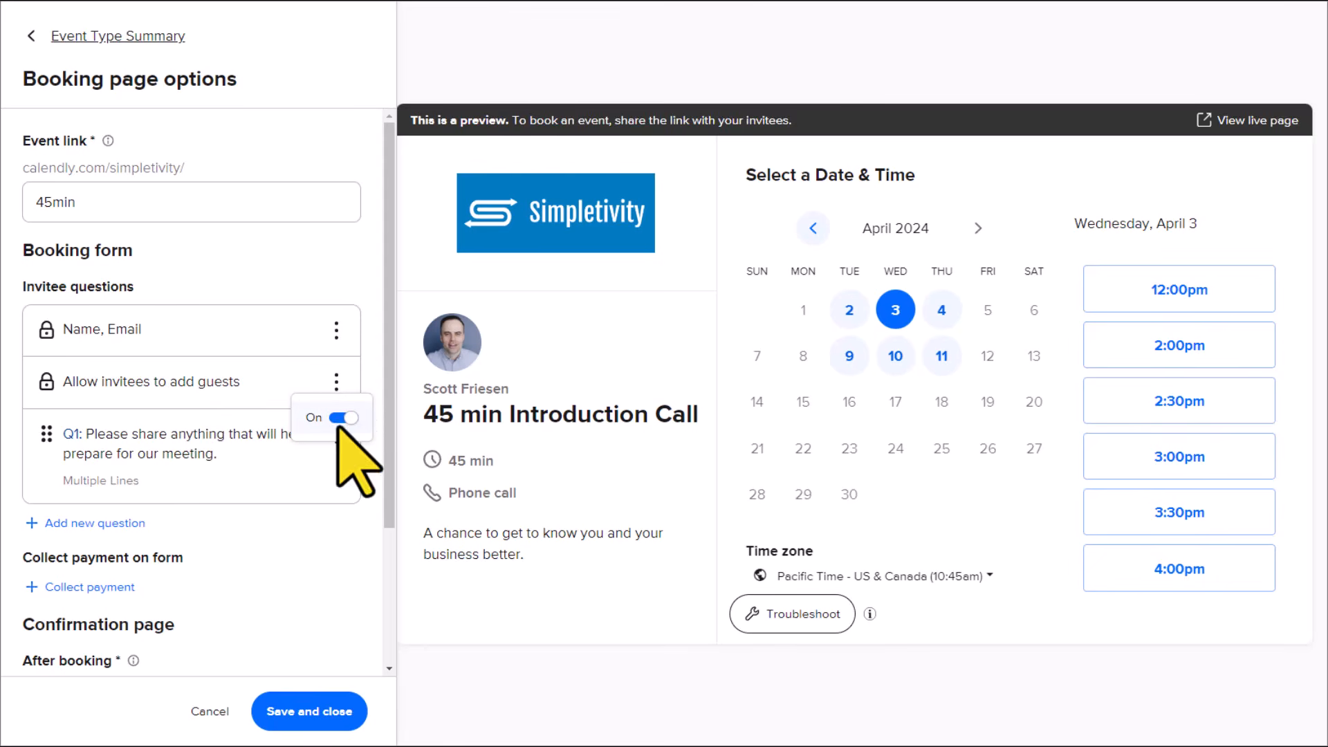
click(362, 382)
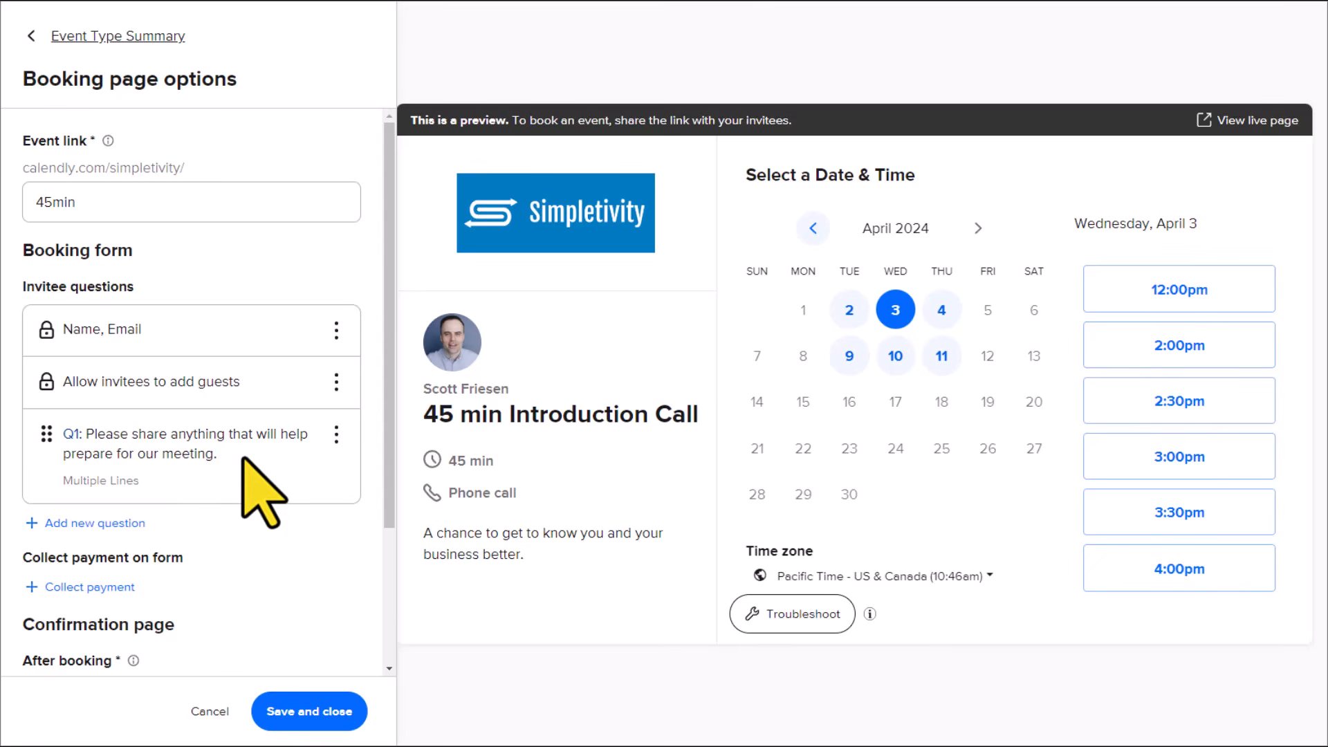
Step: Review the required setting and answer types of the booking form's first question, keeping Multiple Lines
click(336, 434)
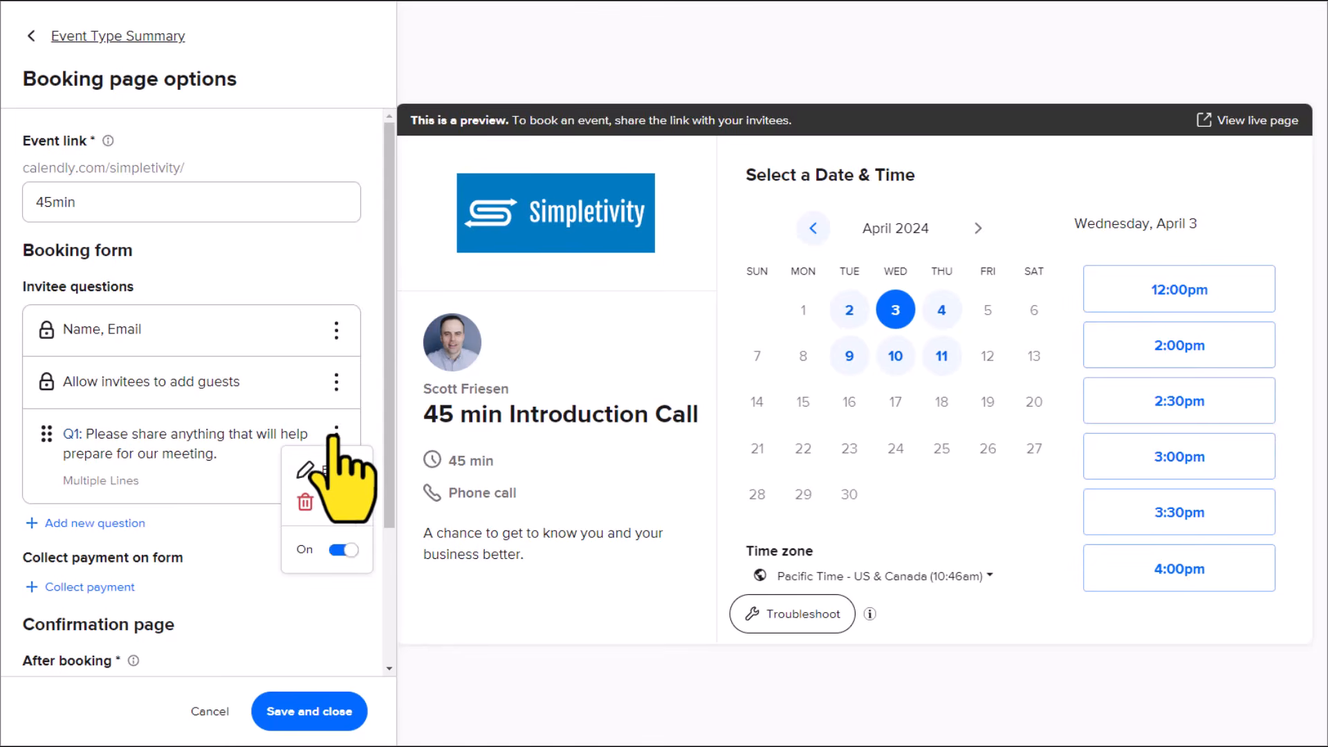
click(332, 470)
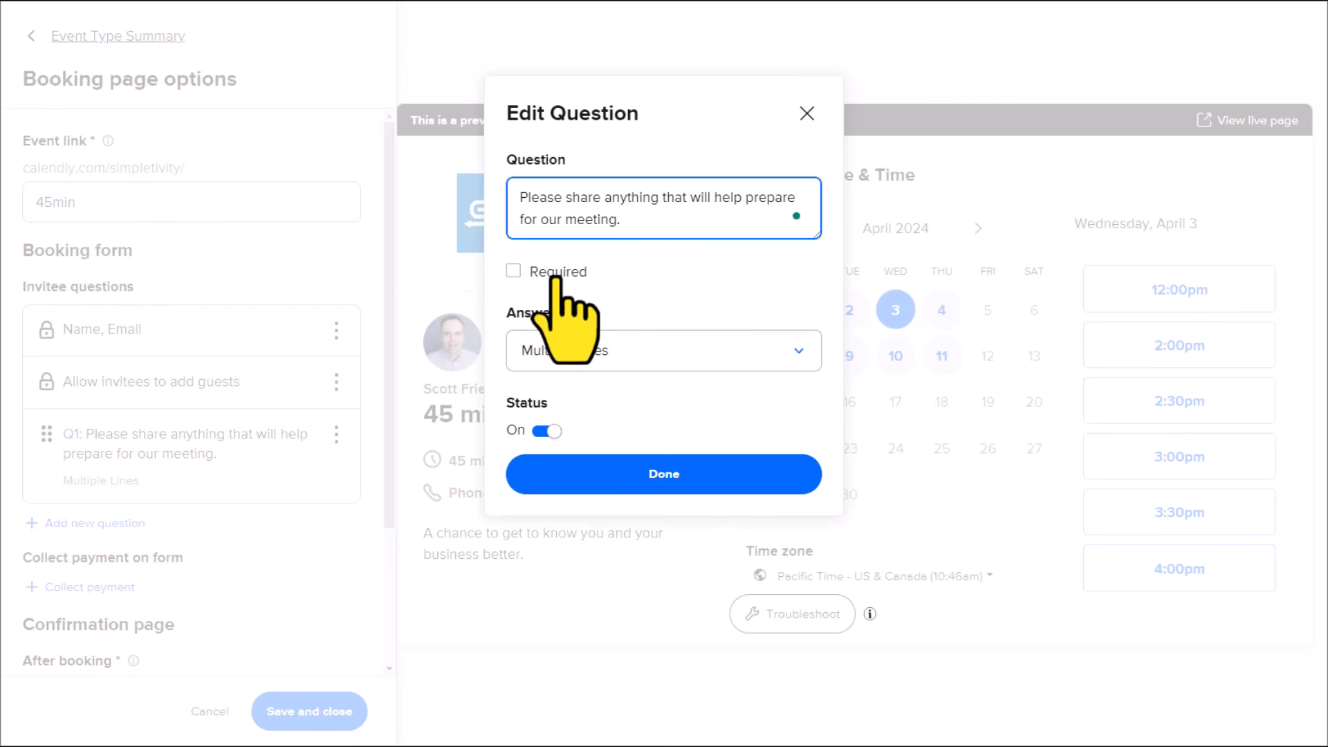
click(660, 356)
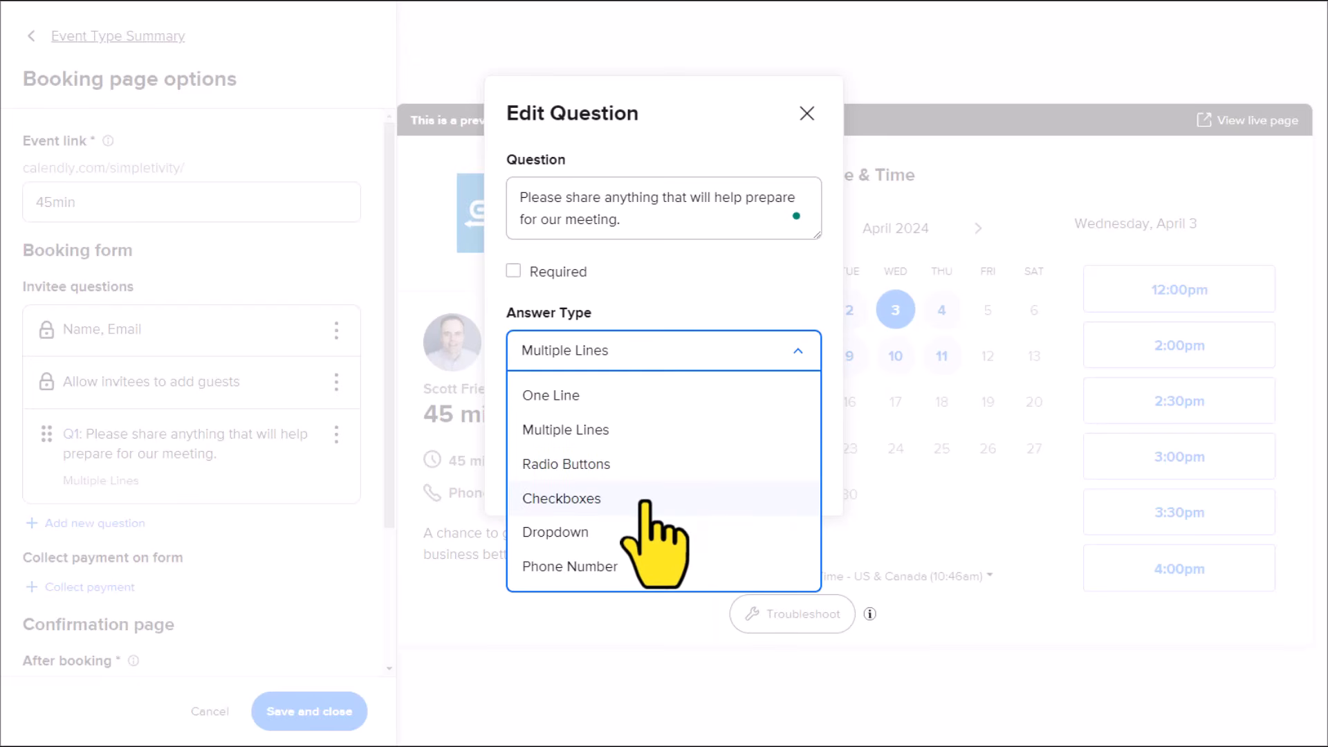
click(685, 282)
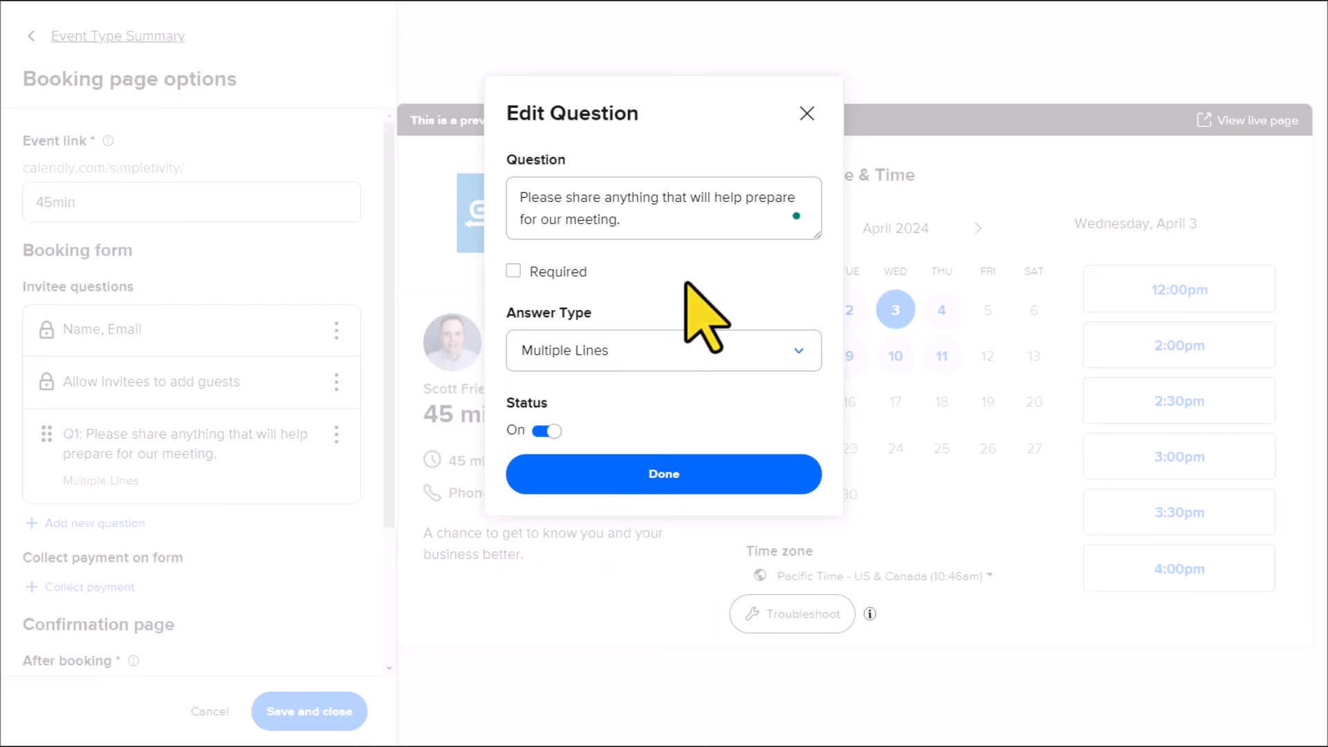
click(668, 481)
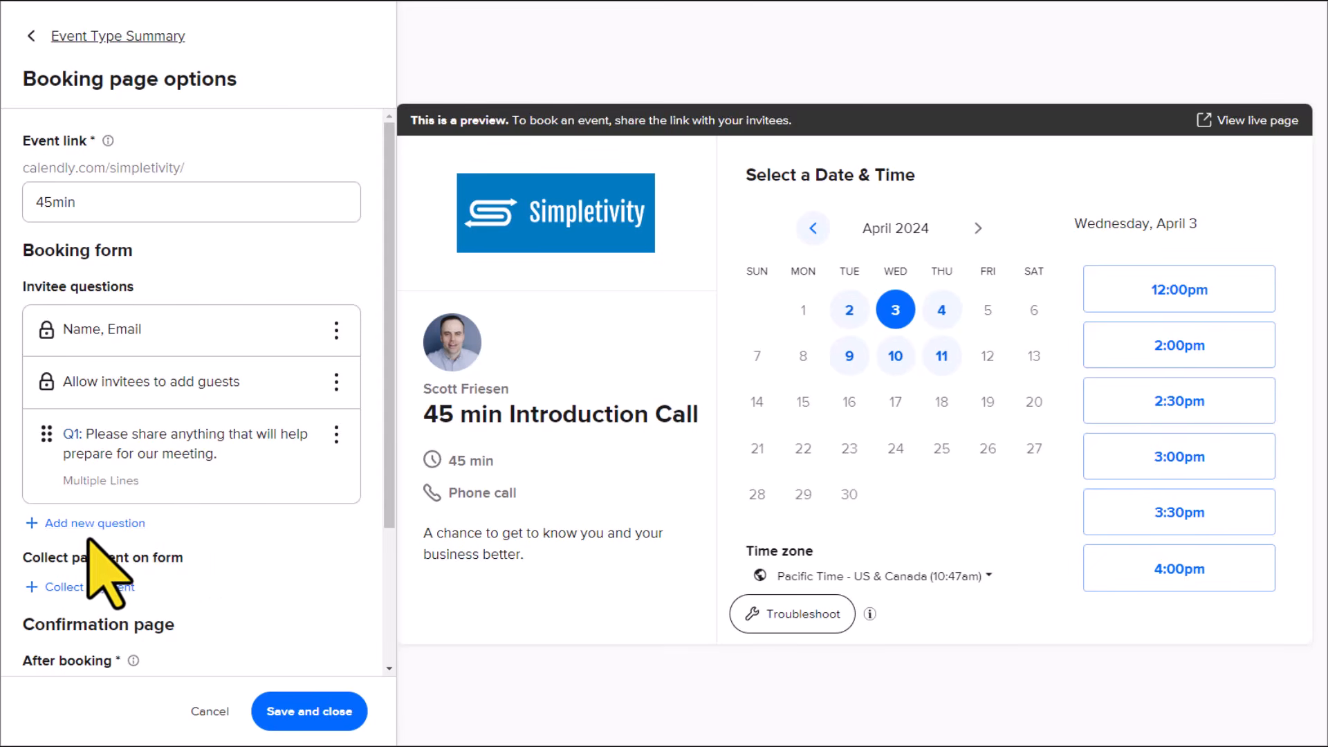
Step: Try out payment collection with Stripe on the booking form, and set it to Do not collect payments for this event
scroll(287, 578, down, 3)
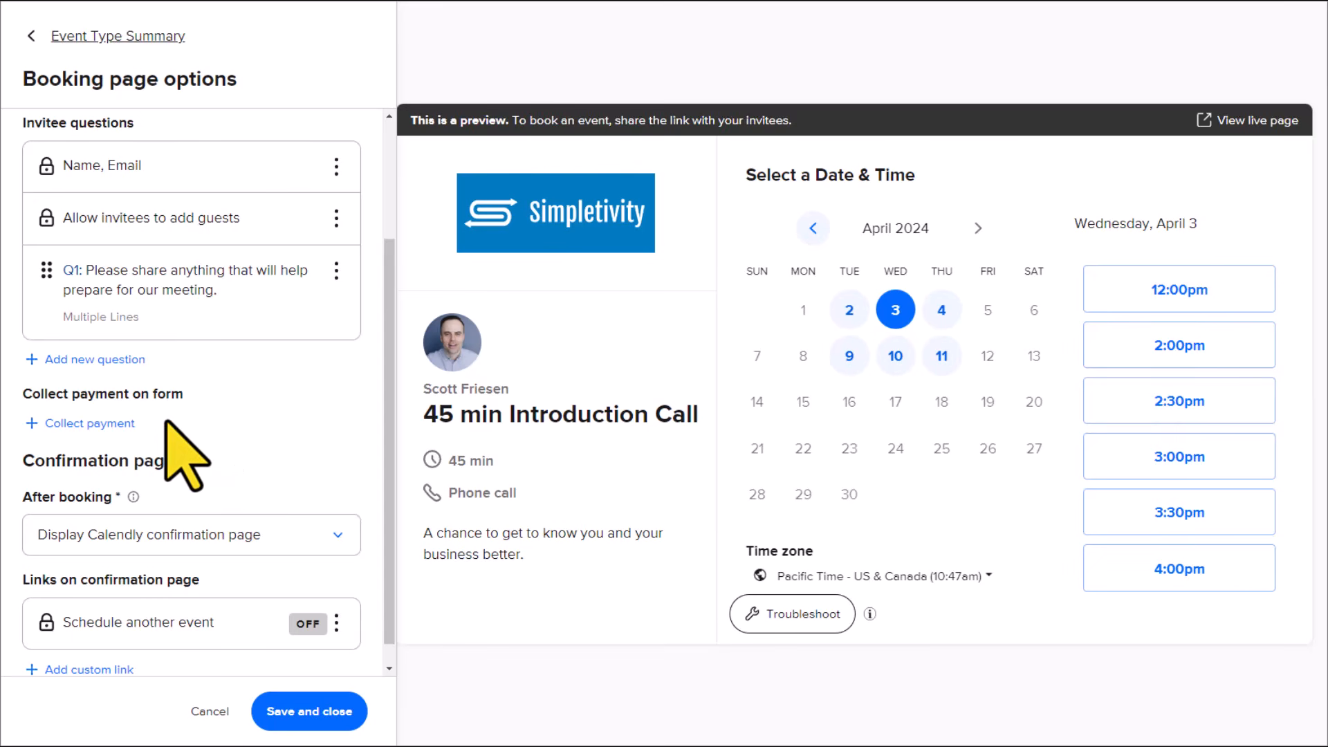
click(102, 423)
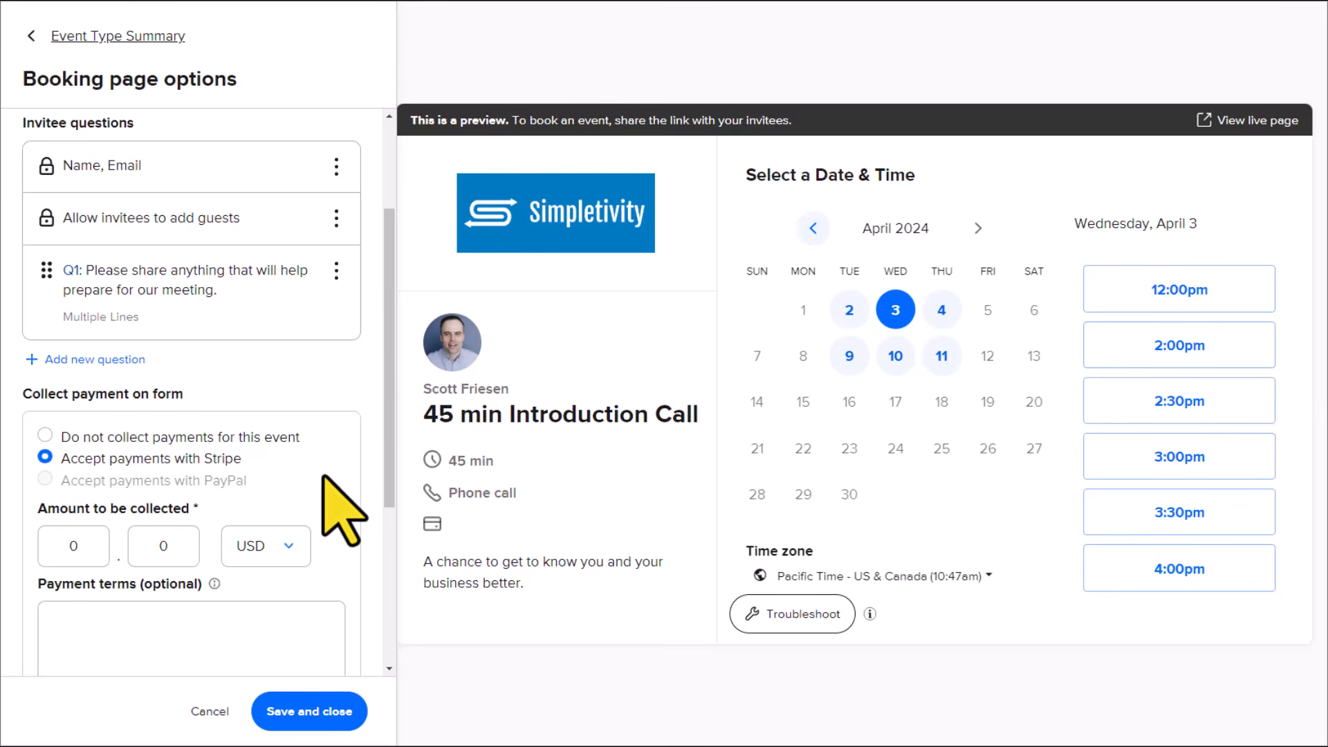
scroll(323, 476, down, 1)
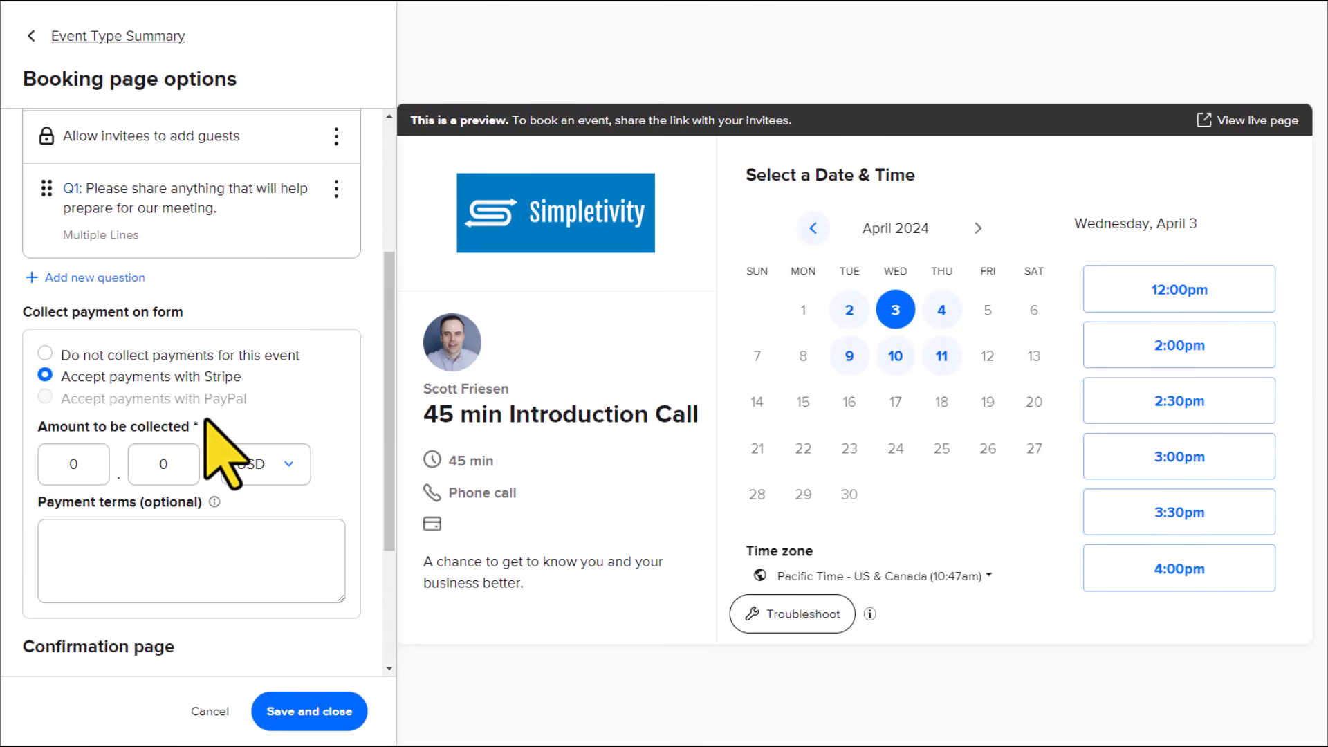
click(45, 352)
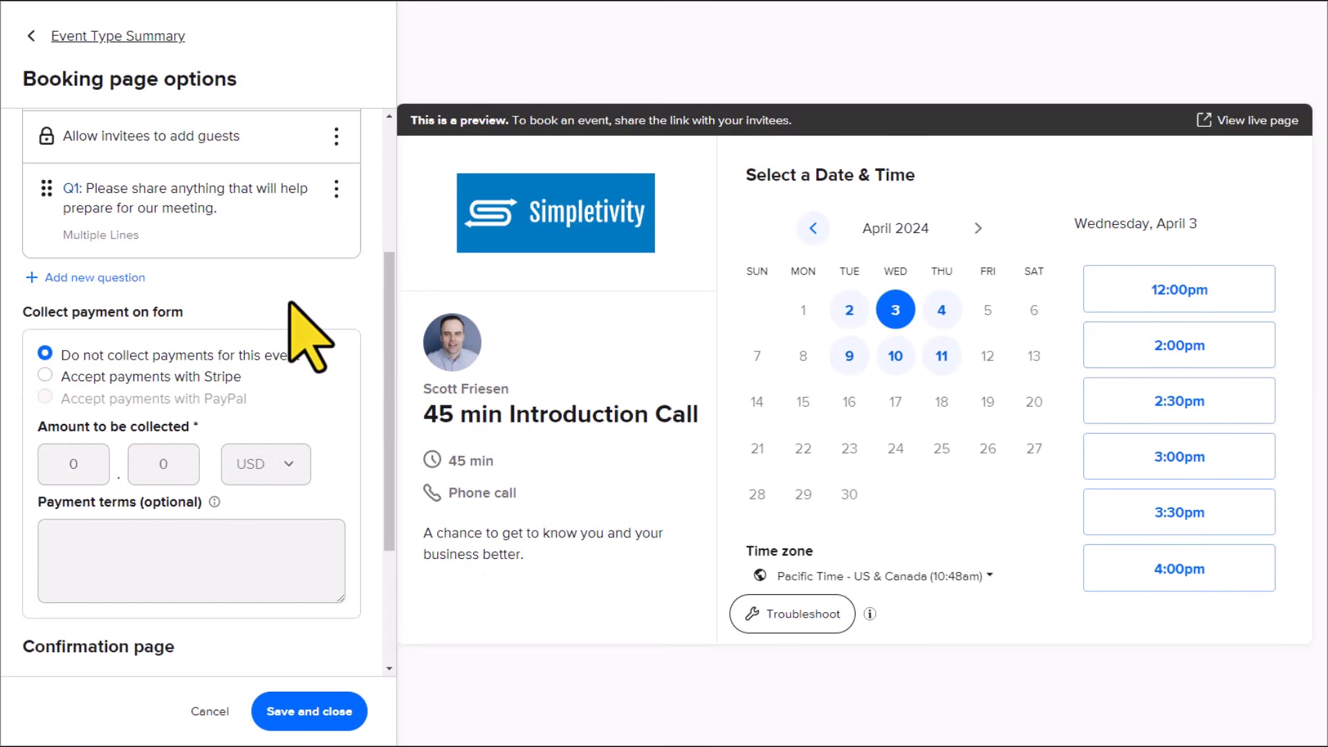
Step: Review the after-booking choices and the Schedule another event link setting, and save the booking page options unchanged
scroll(350, 460, down, 3)
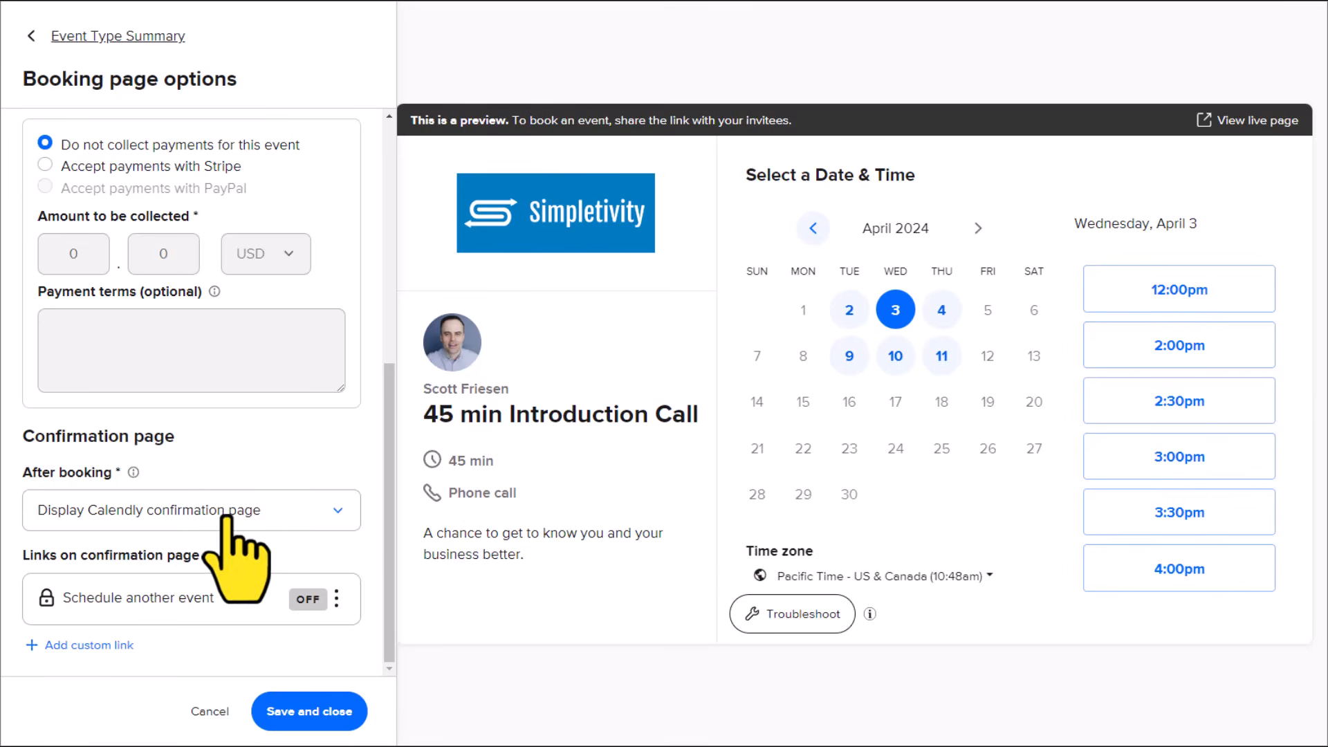
click(307, 511)
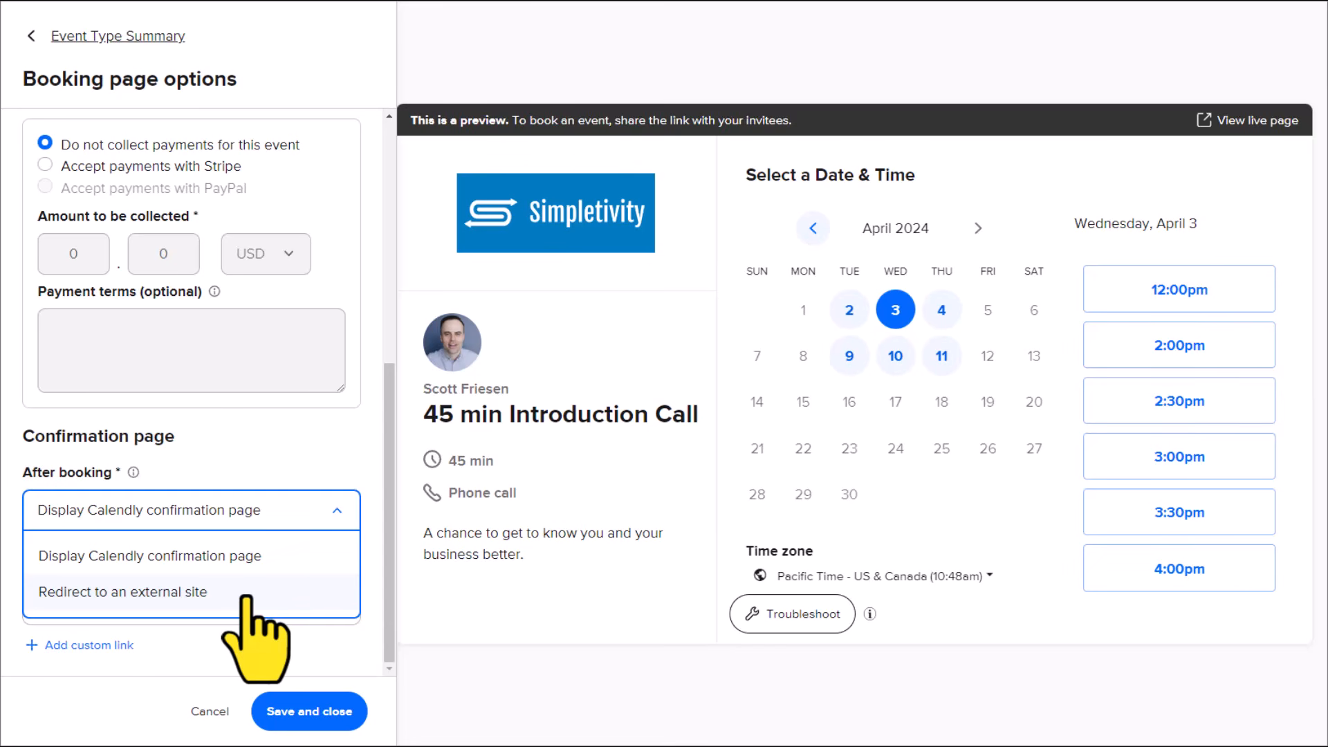
click(315, 433)
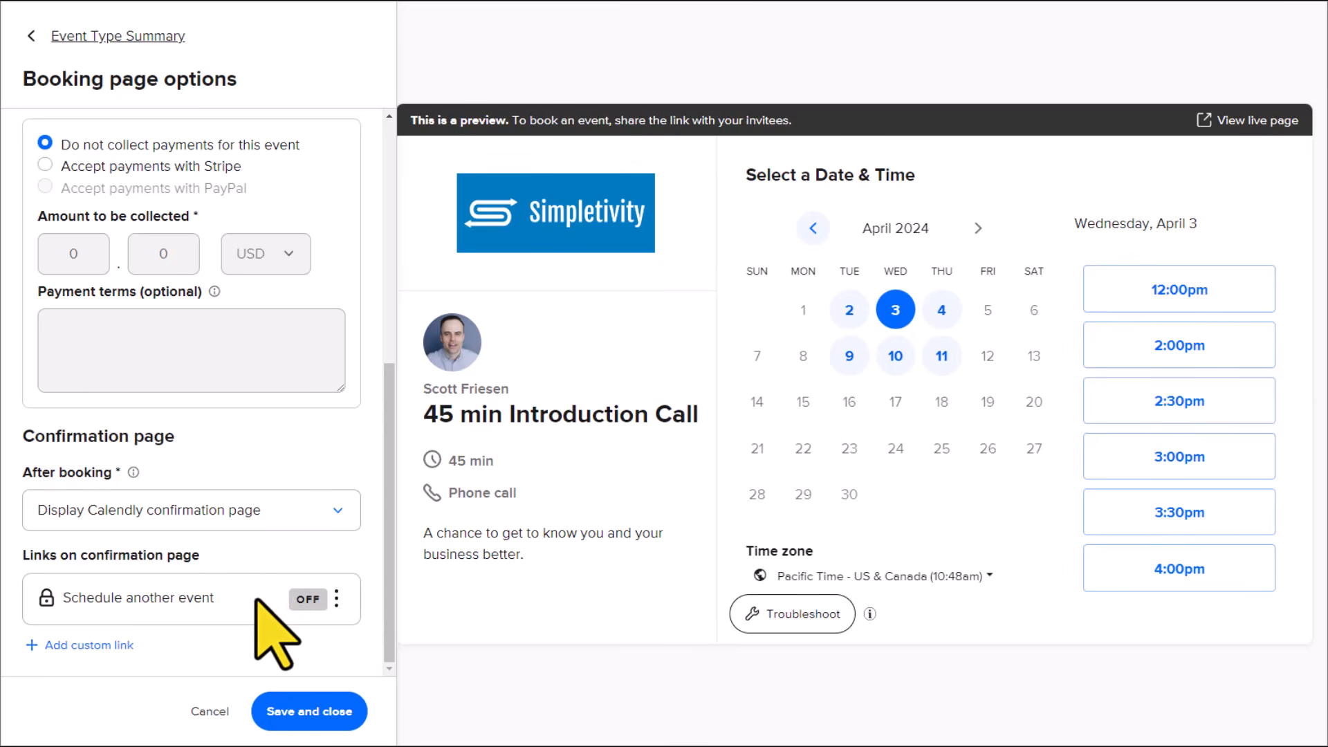
click(337, 599)
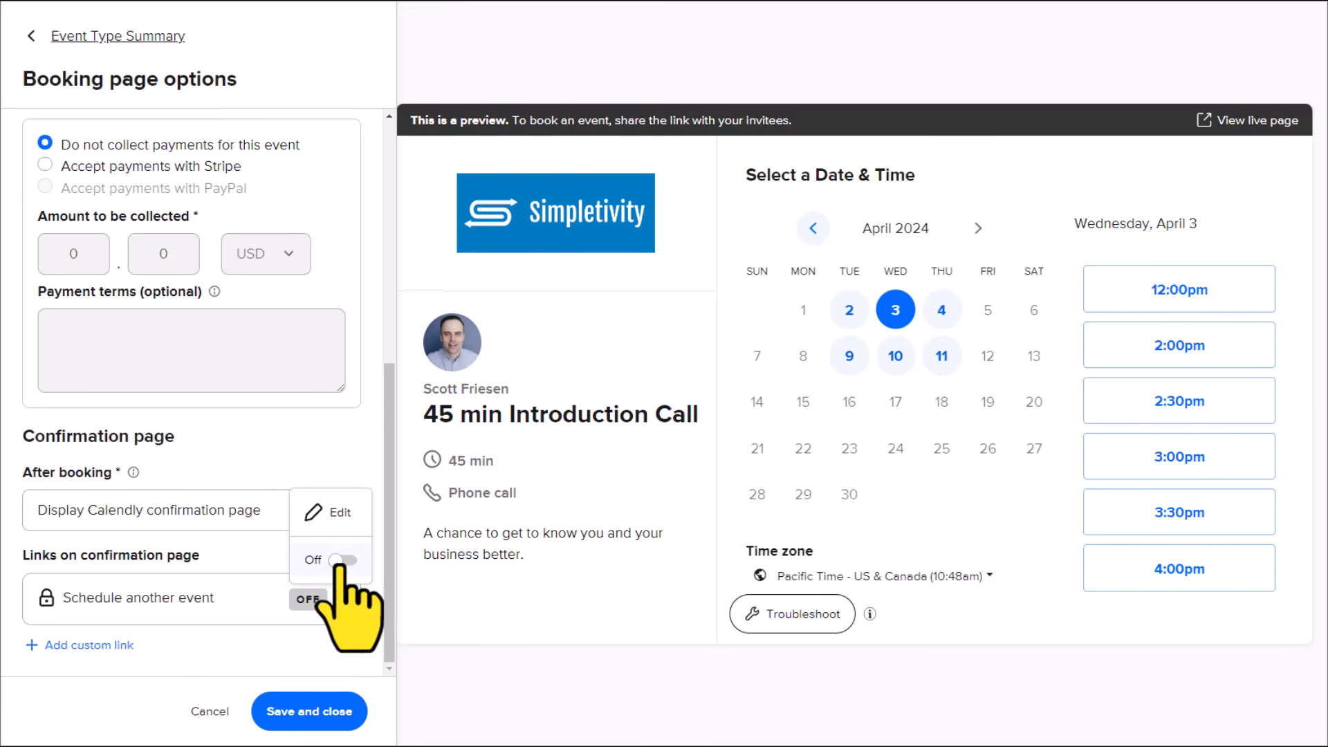
click(172, 643)
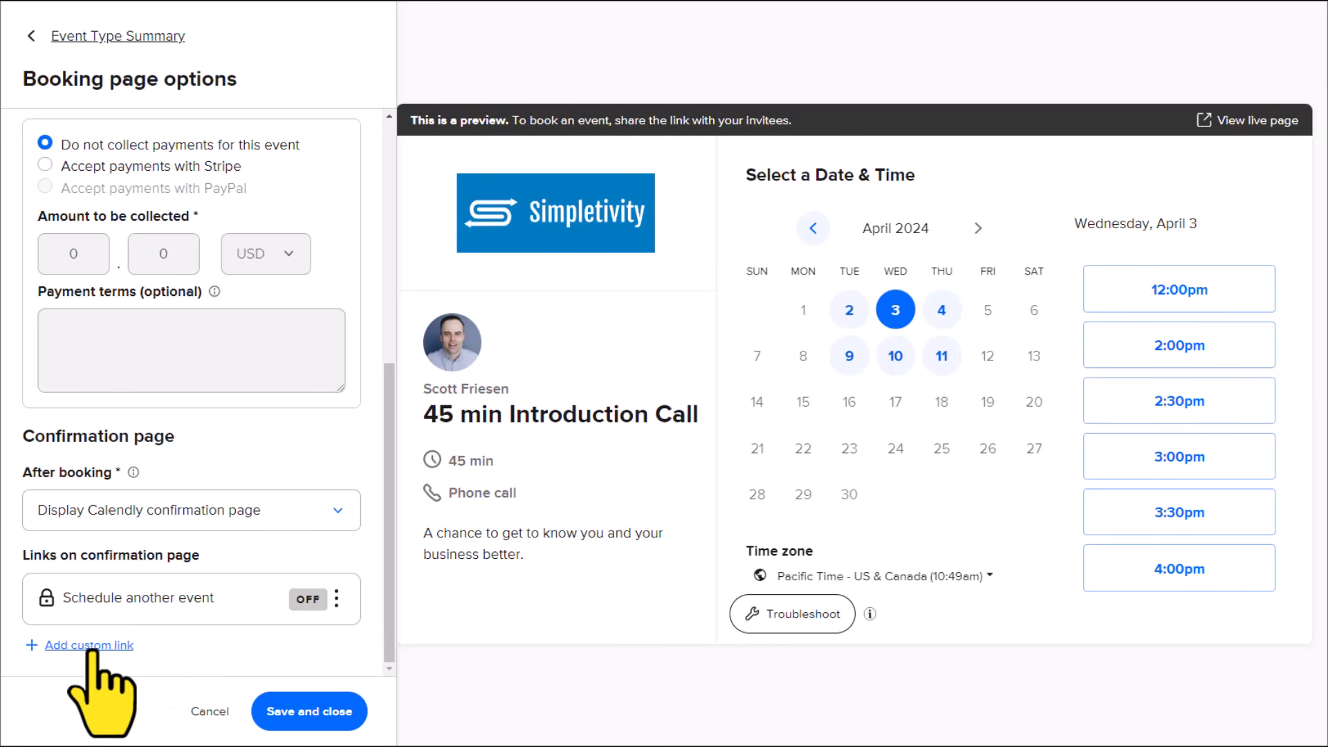
click(294, 716)
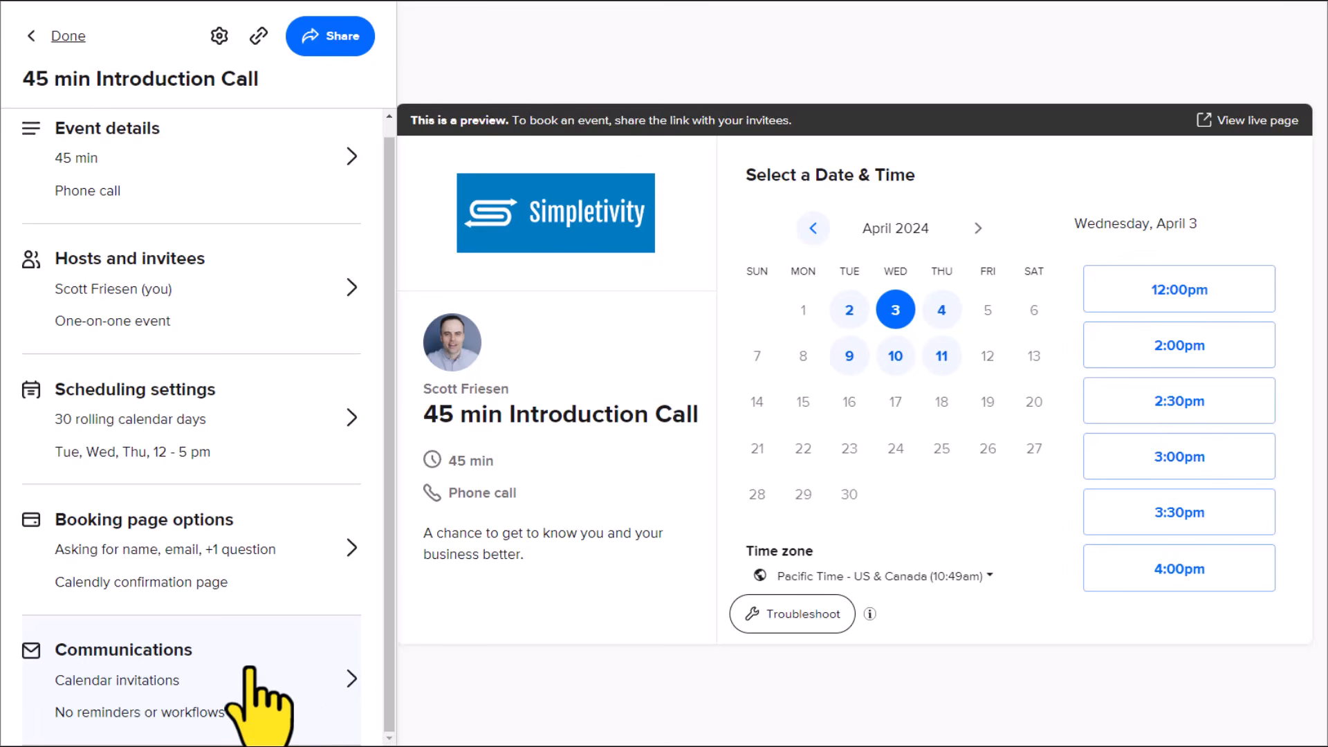
Step: Open the calendar invitation from the event's communications settings and review its title, body and timing
click(257, 665)
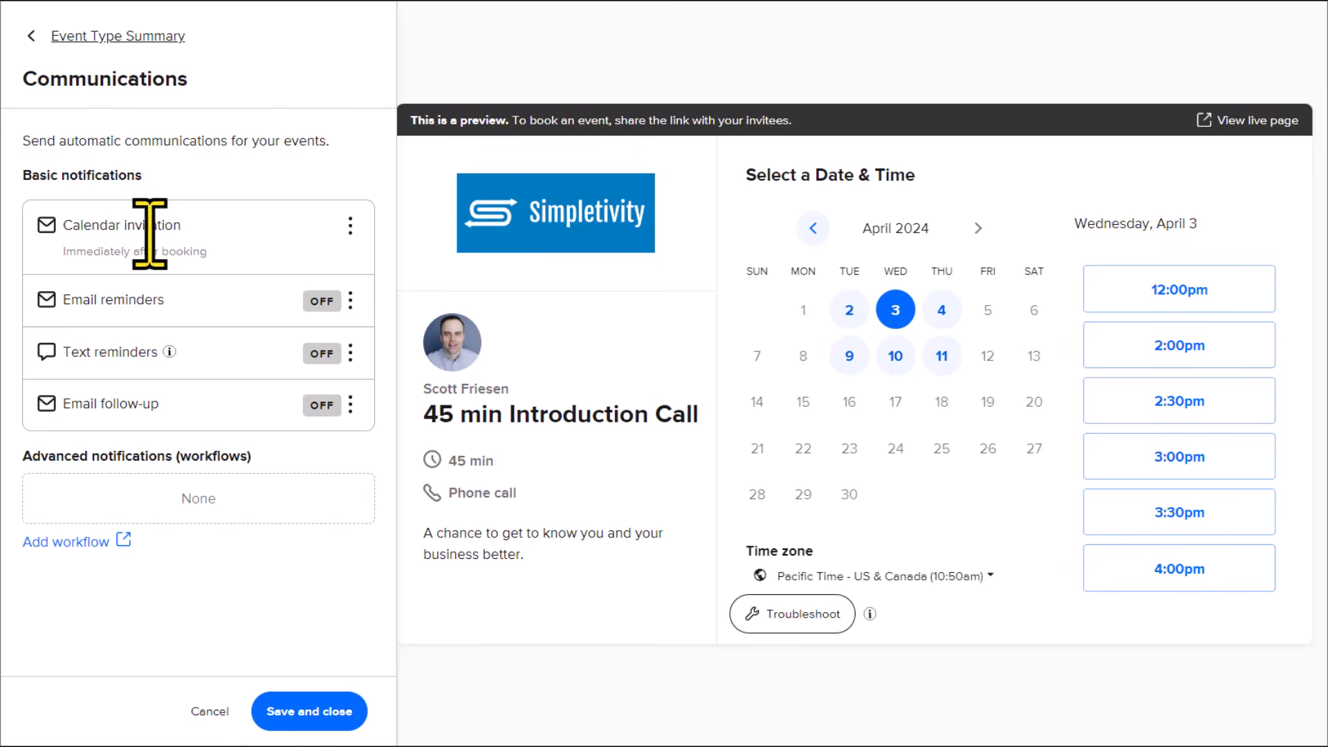
click(350, 226)
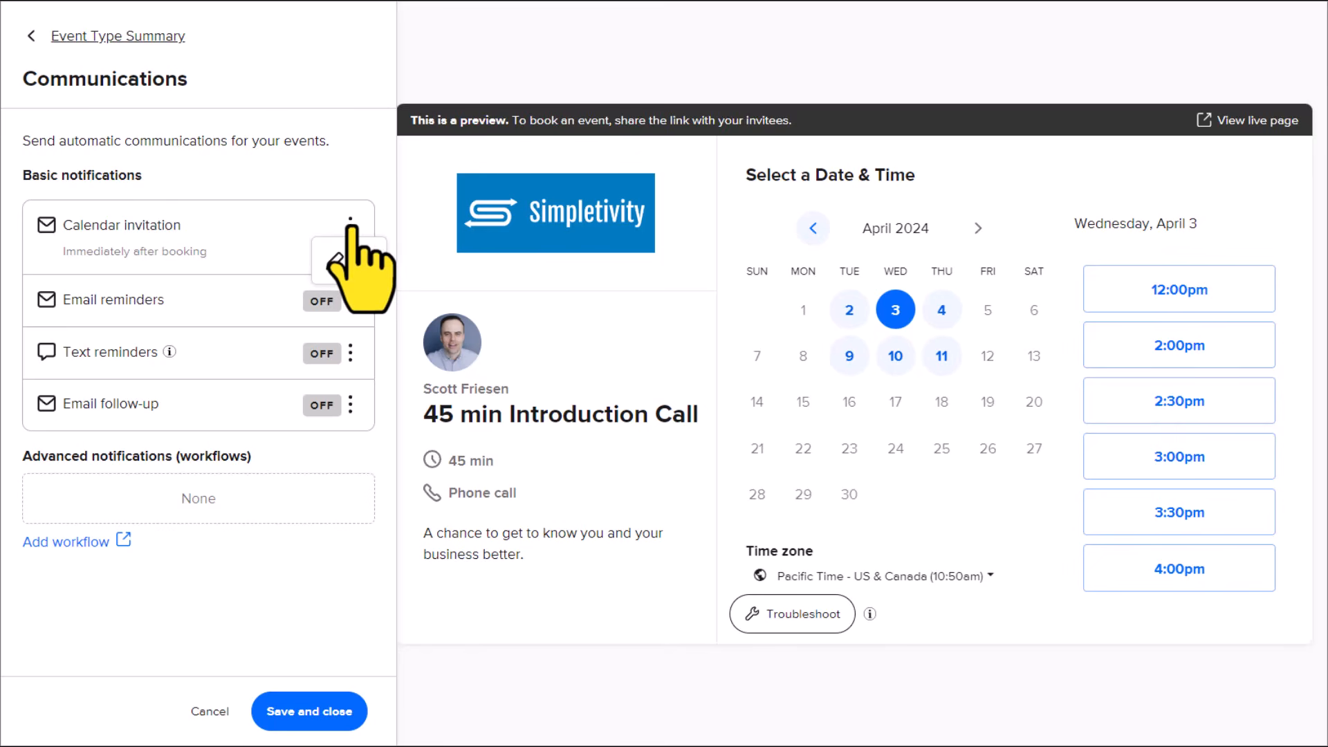
click(348, 262)
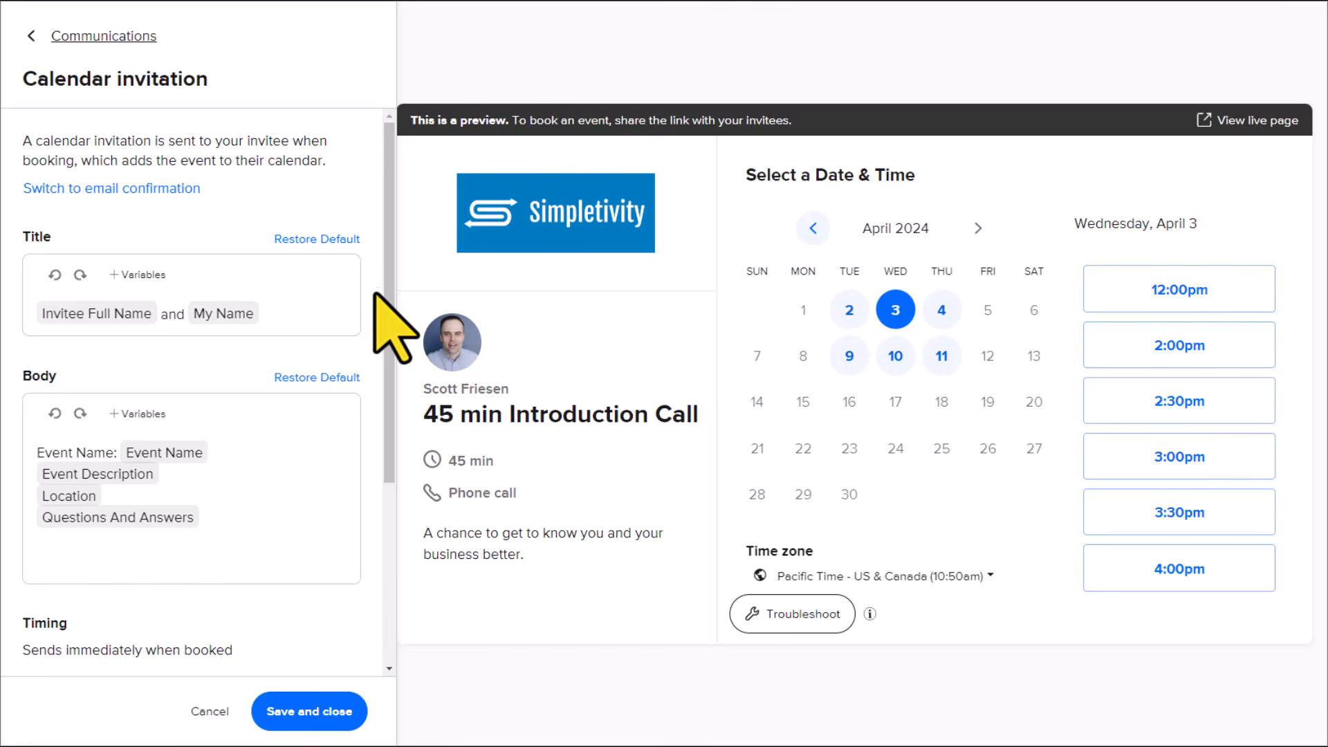
scroll(392, 269, down, 2)
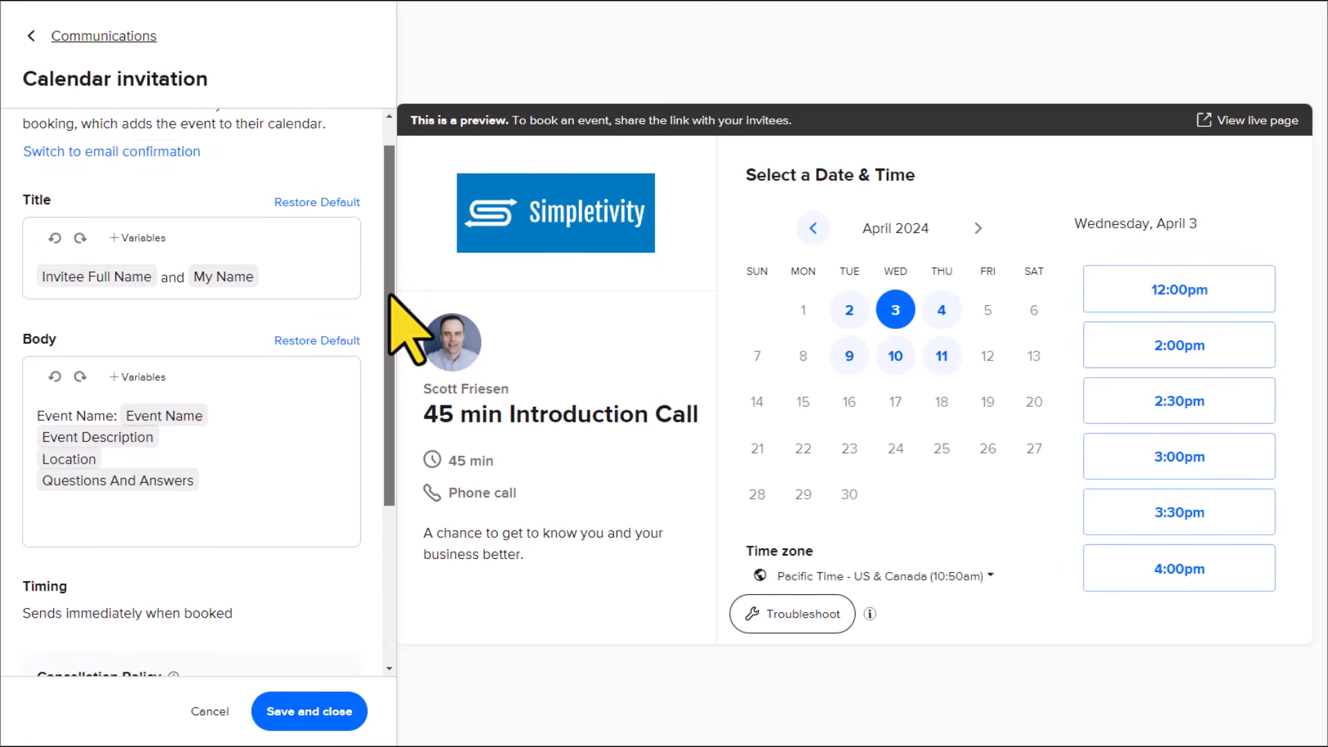
scroll(388, 269, up, 2)
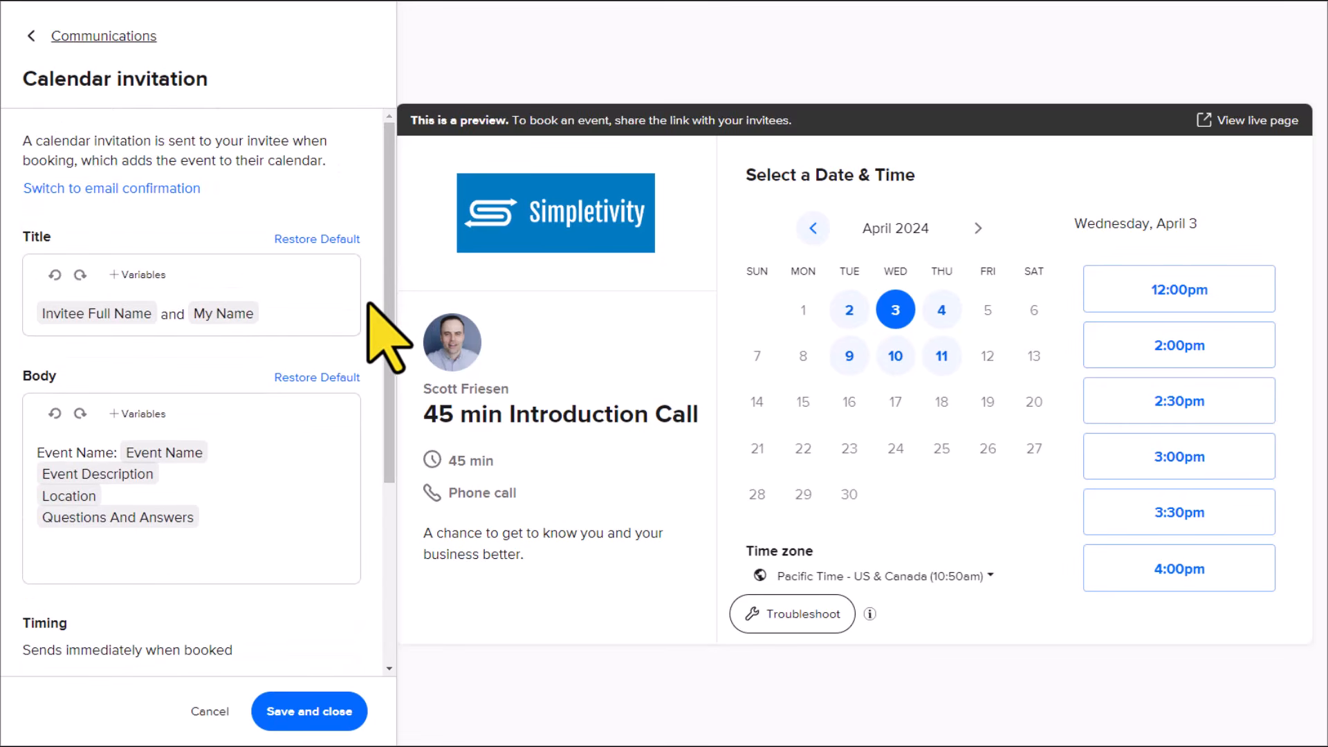
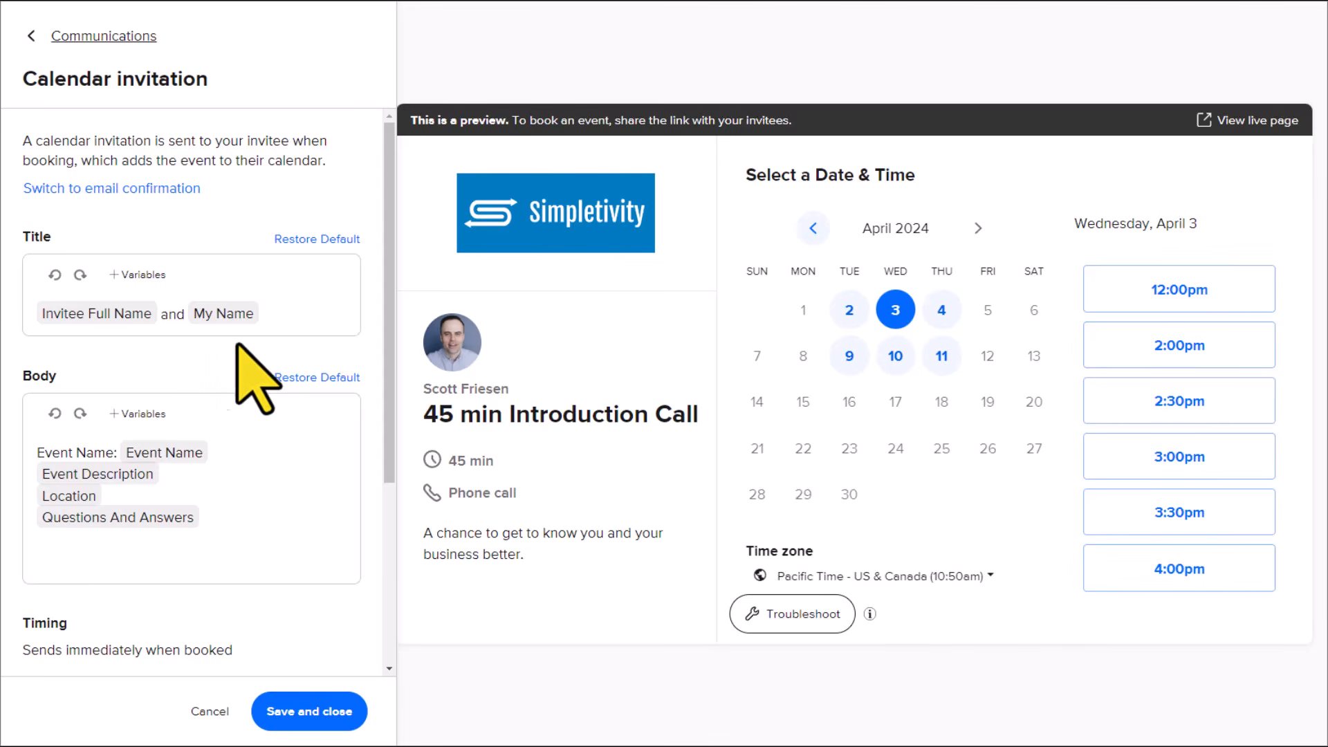
Step: Replace the calendar invitation's title with the Event Name variable, the word "with" and the My Name variable
click(274, 317)
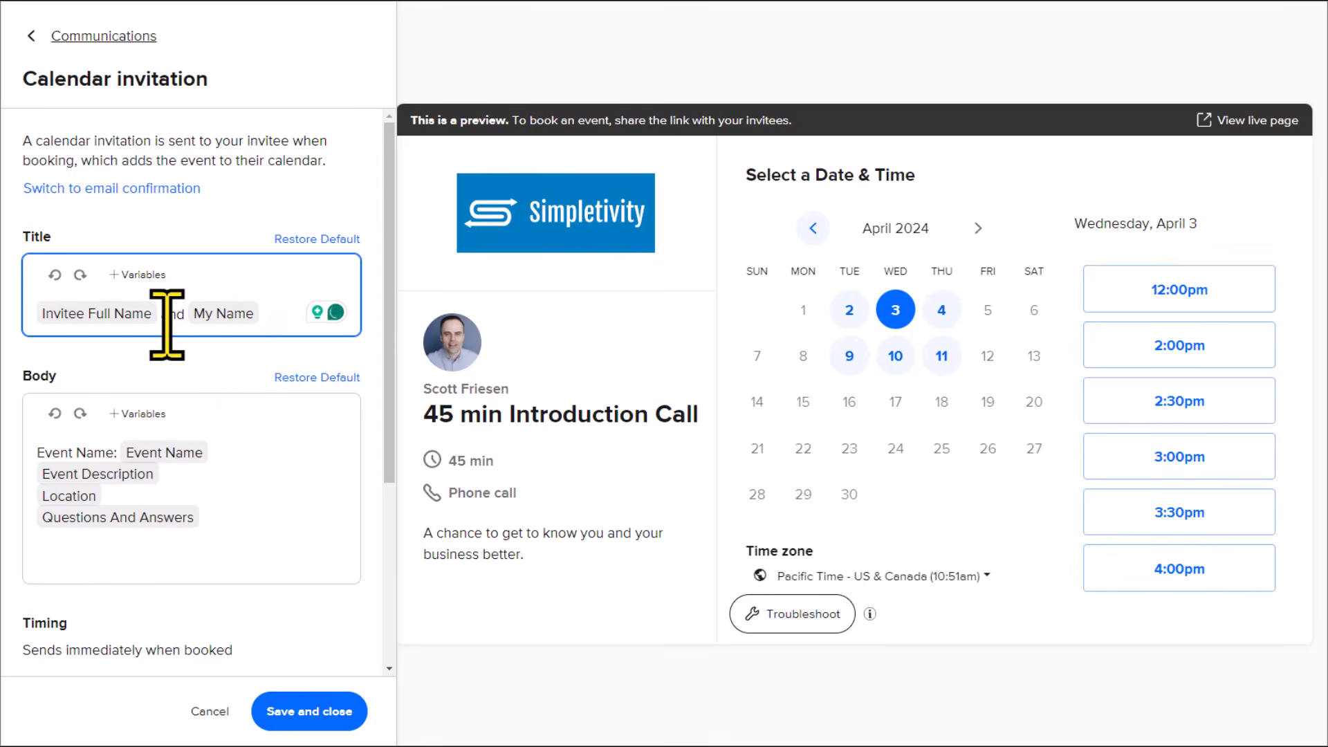
drag(272, 317, 59, 318)
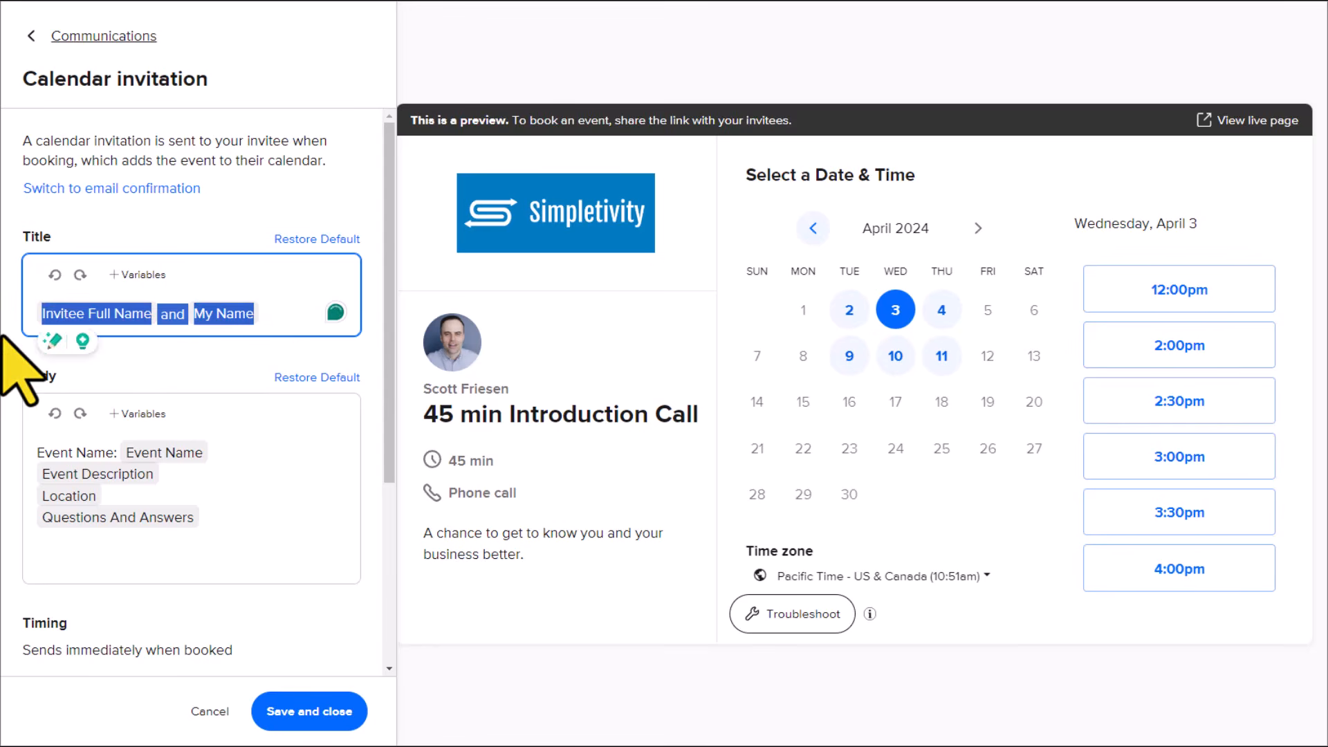
key(BackSpace)
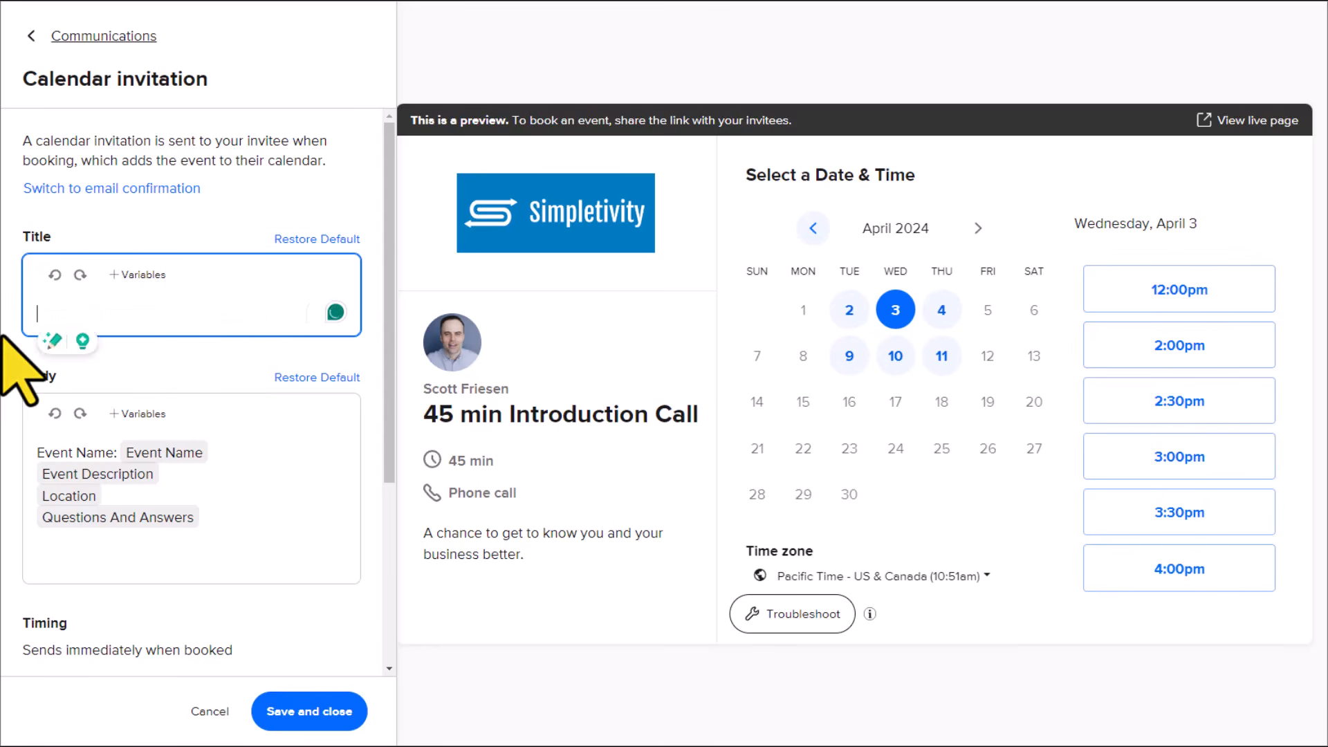
click(135, 276)
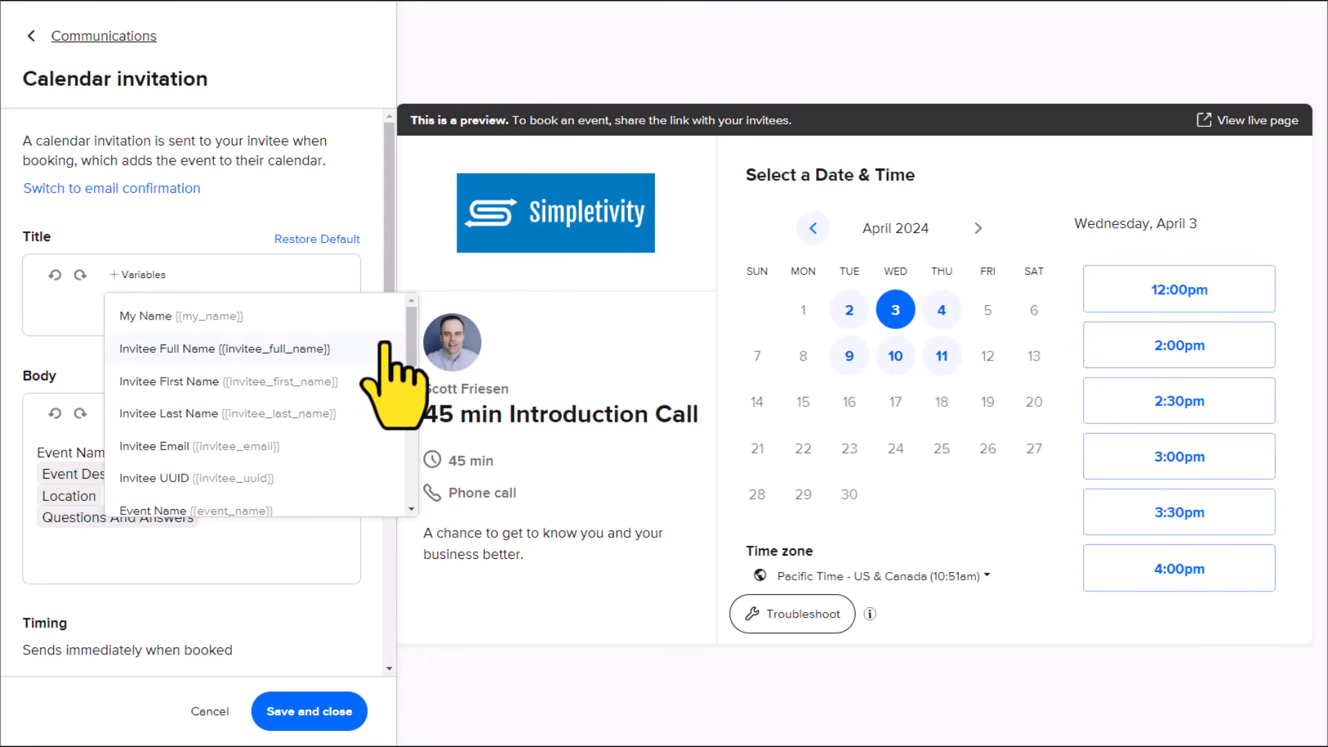
scroll(413, 339, down, 1)
scroll(373, 366, down, 2)
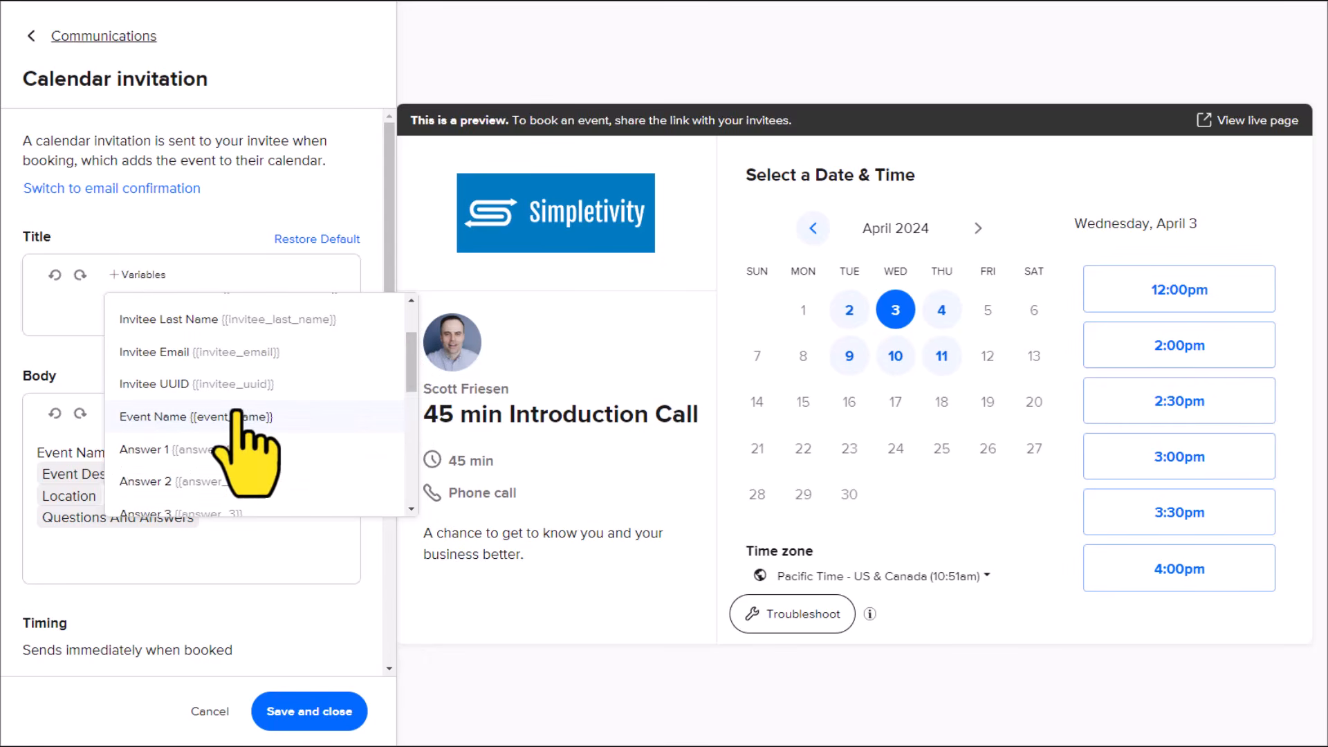
click(179, 417)
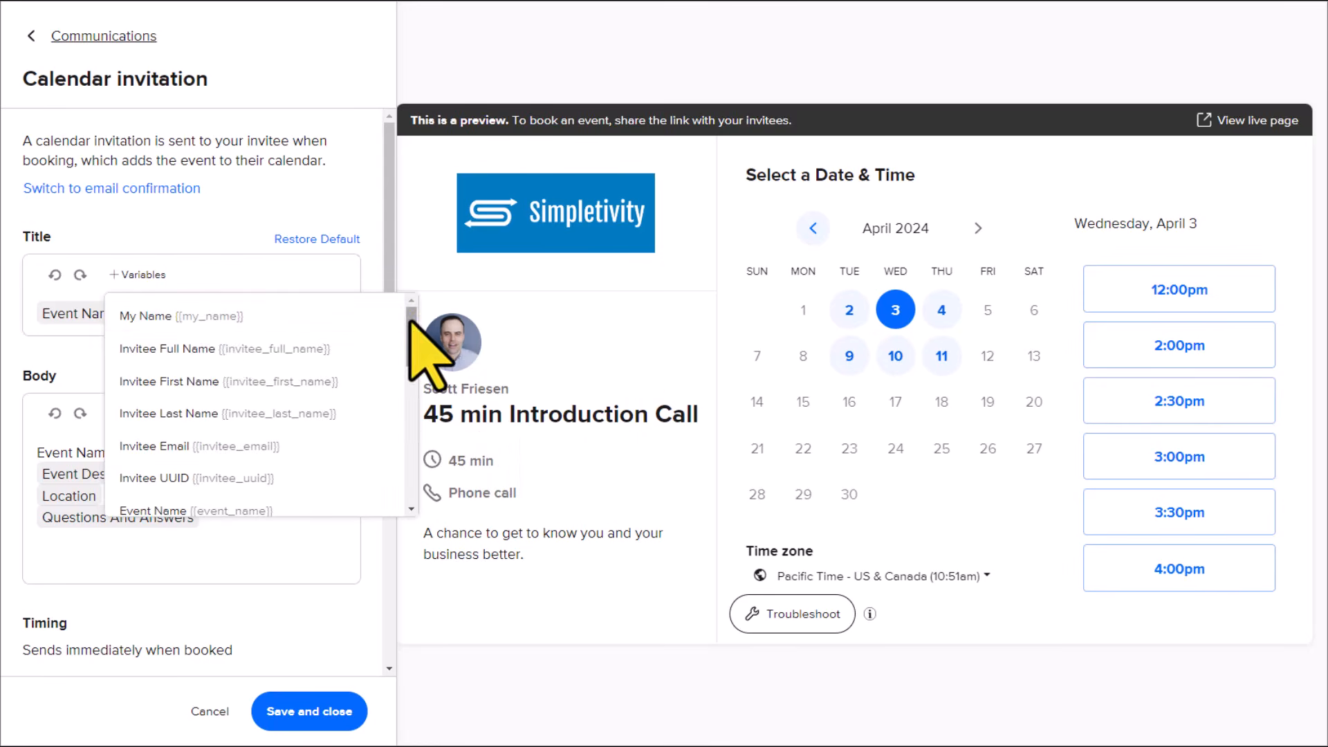
click(187, 318)
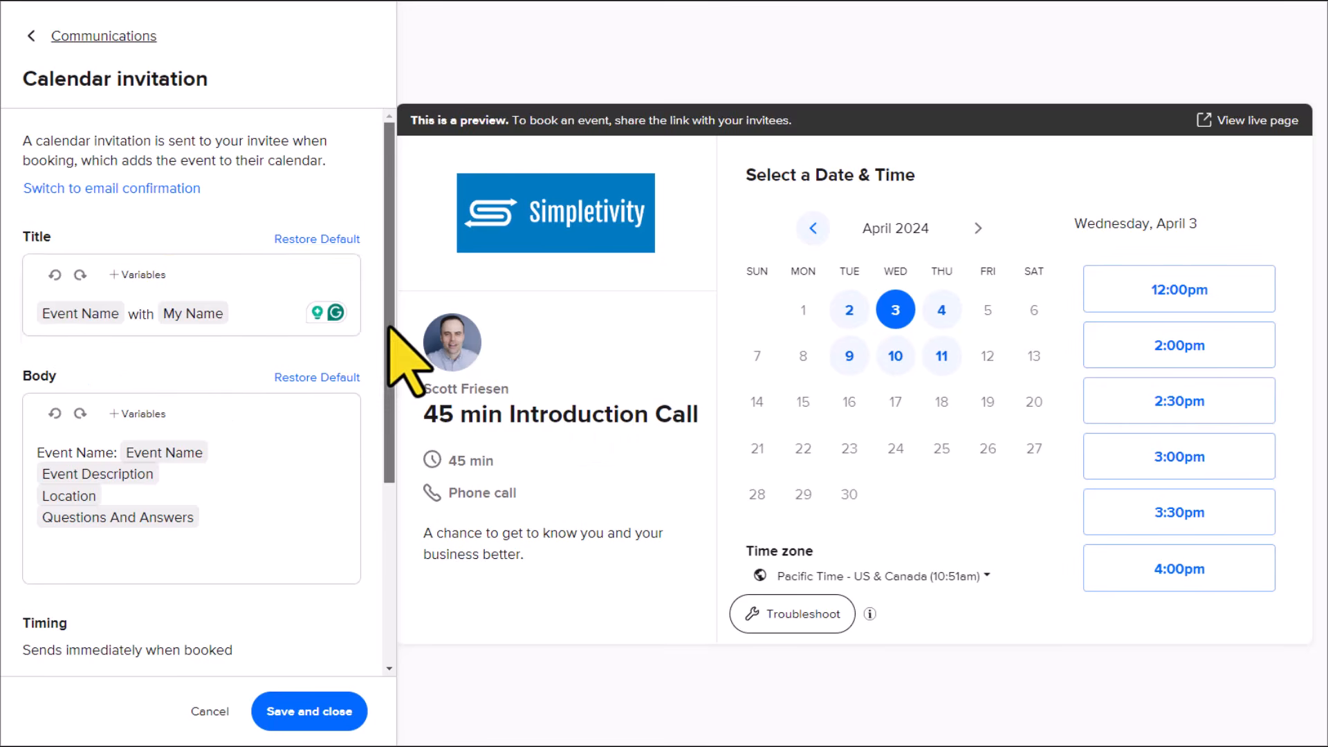
Step: Review the calendar invitation's body, timing, cancellation policy and the option for including cancel and reschedule links
drag(391, 328, 379, 385)
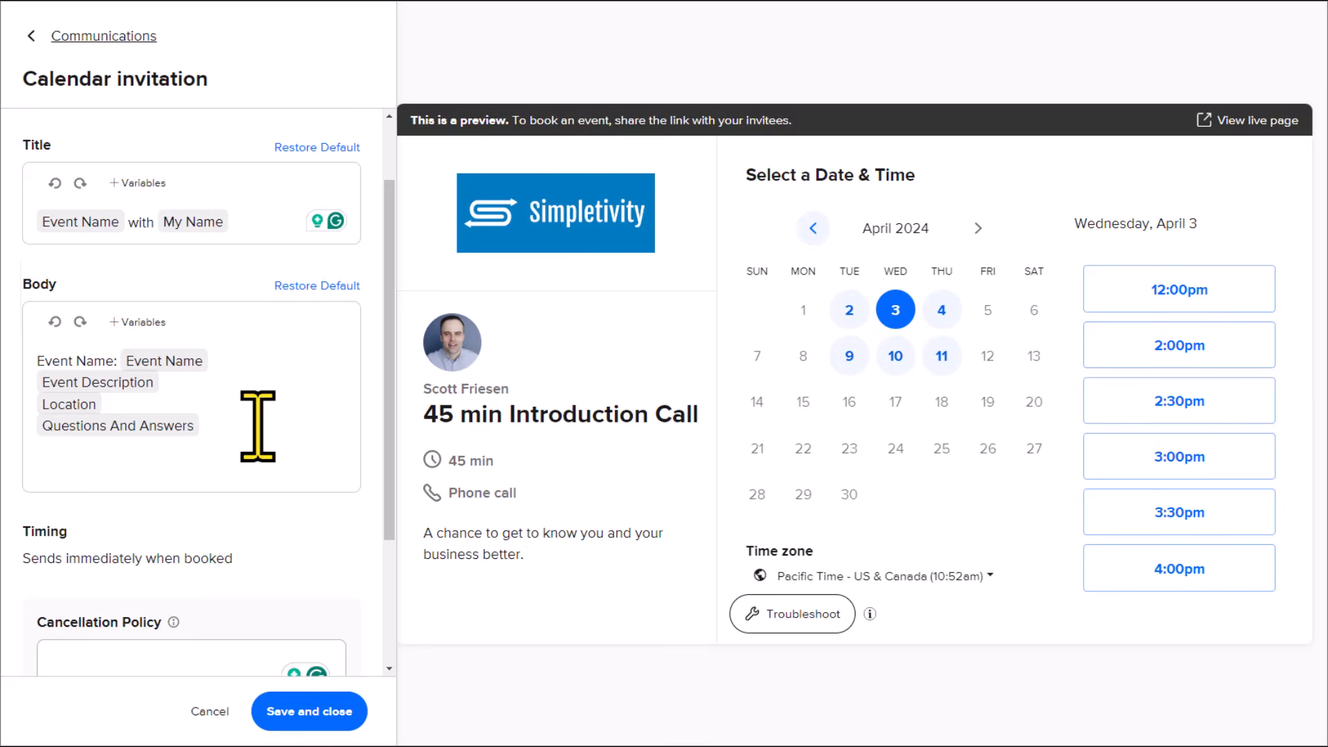
scroll(258, 425, down, 3)
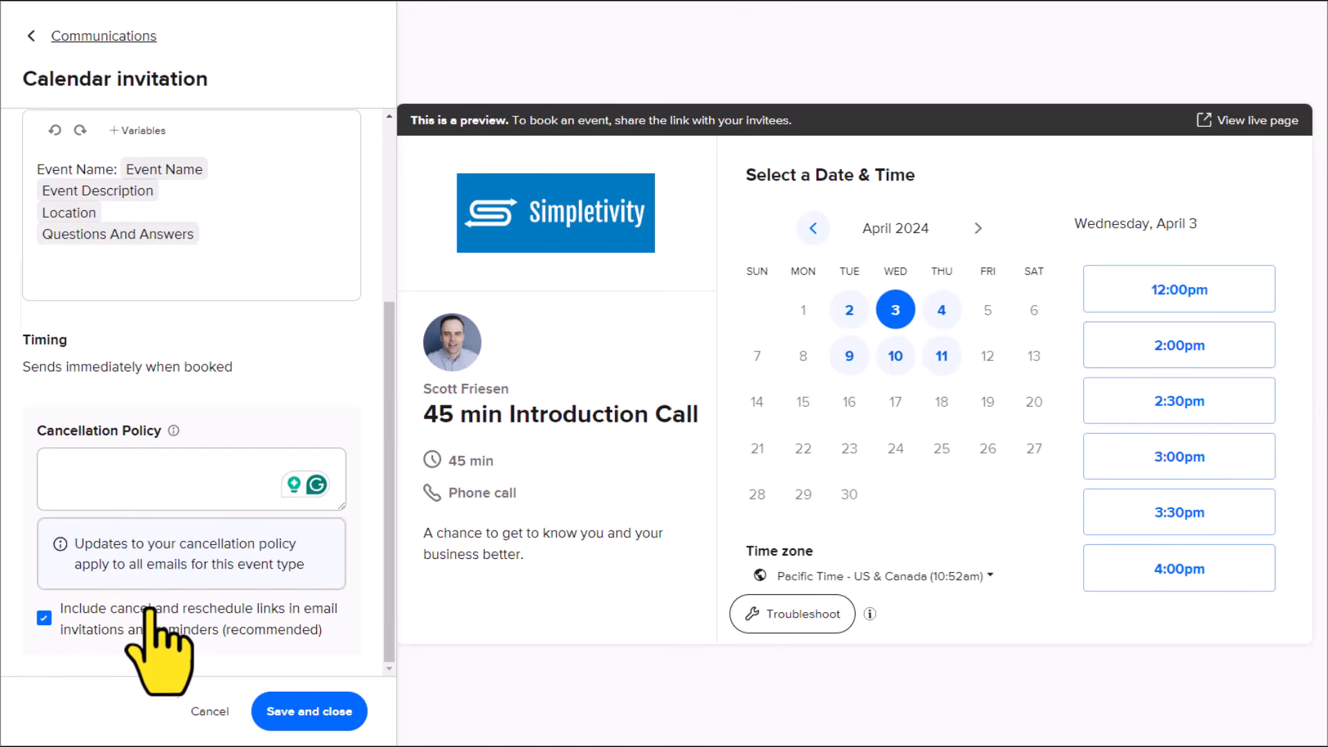
scroll(291, 536, up, 4)
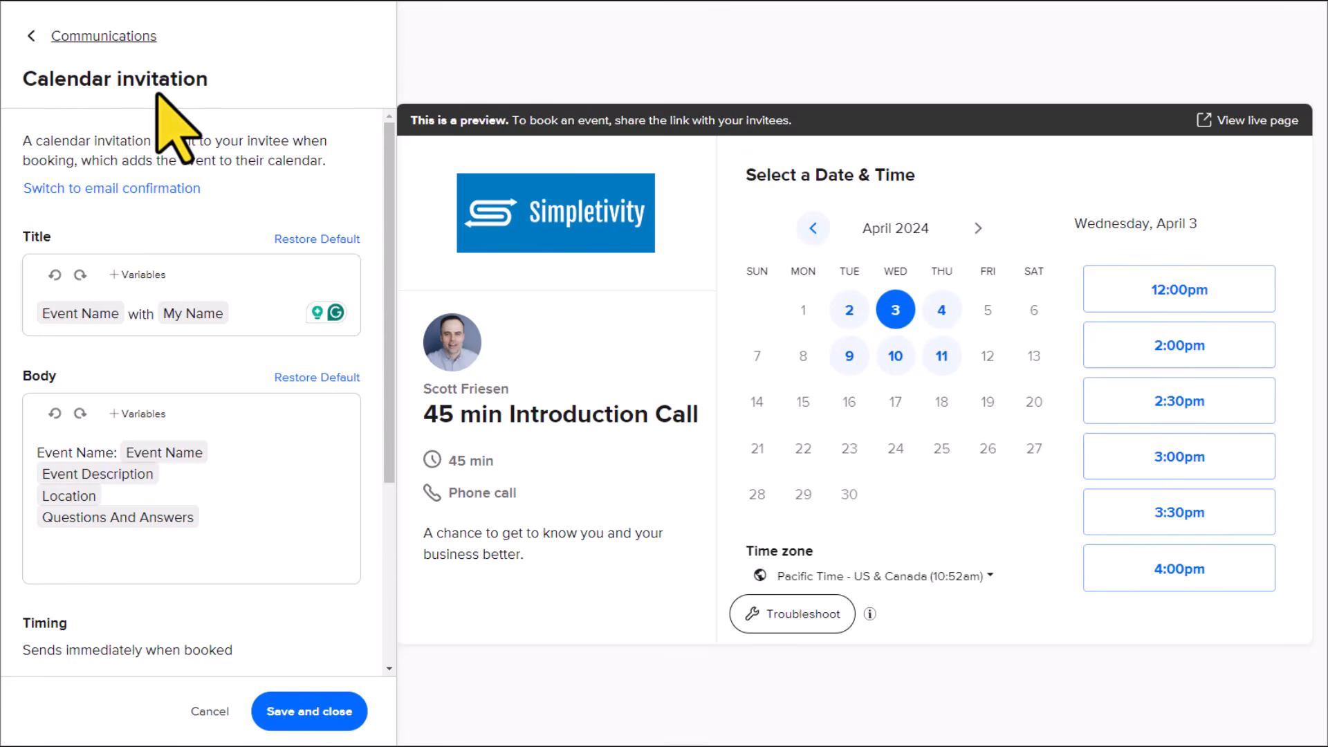
Step: Try the email confirmation alternative, reviewing its reply-to address, subject and body, and switch back to the calendar invite and save it
click(113, 190)
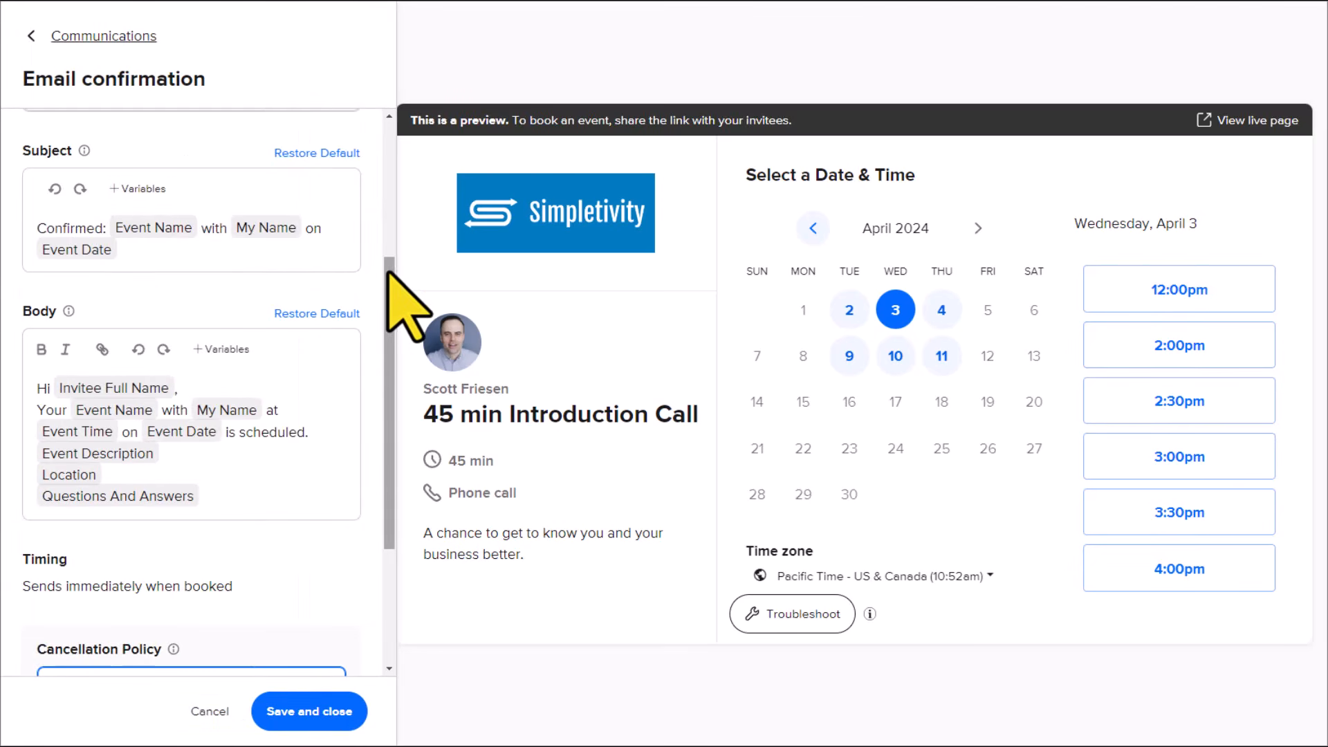
drag(389, 272, 396, 185)
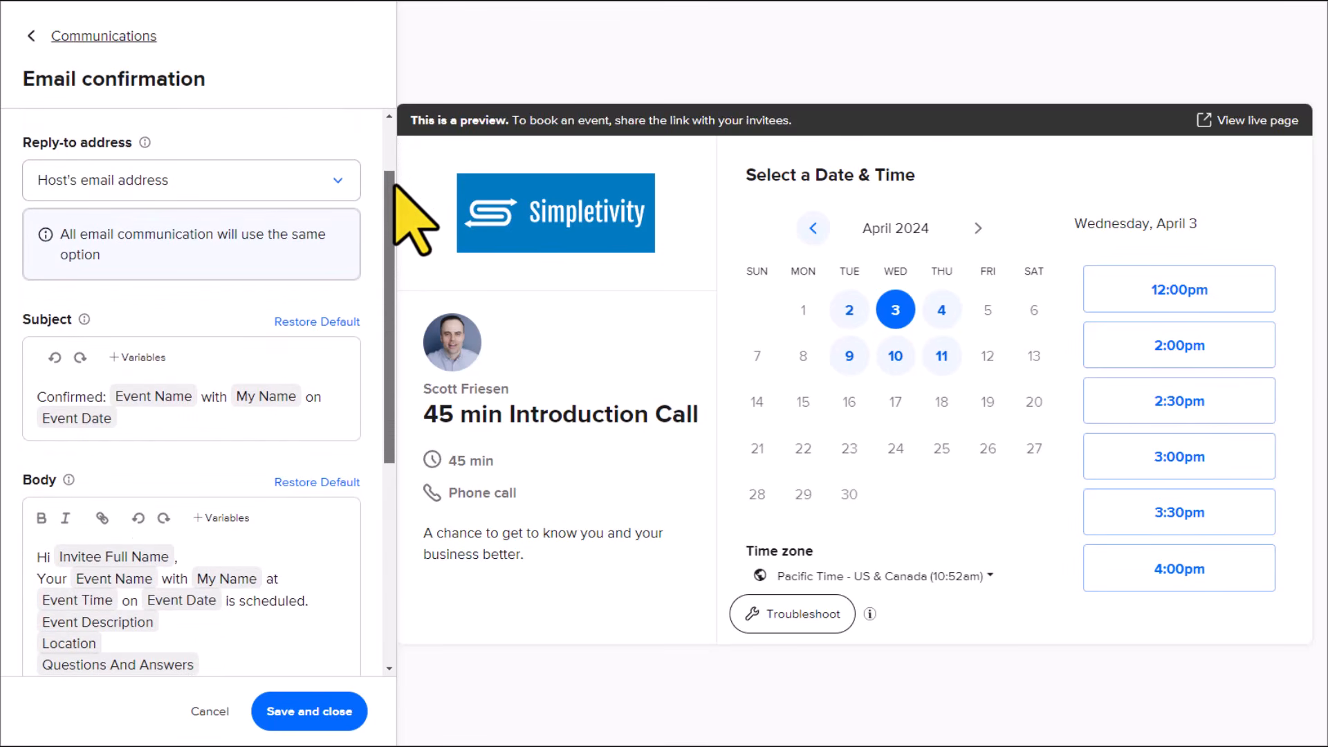
drag(395, 186, 392, 285)
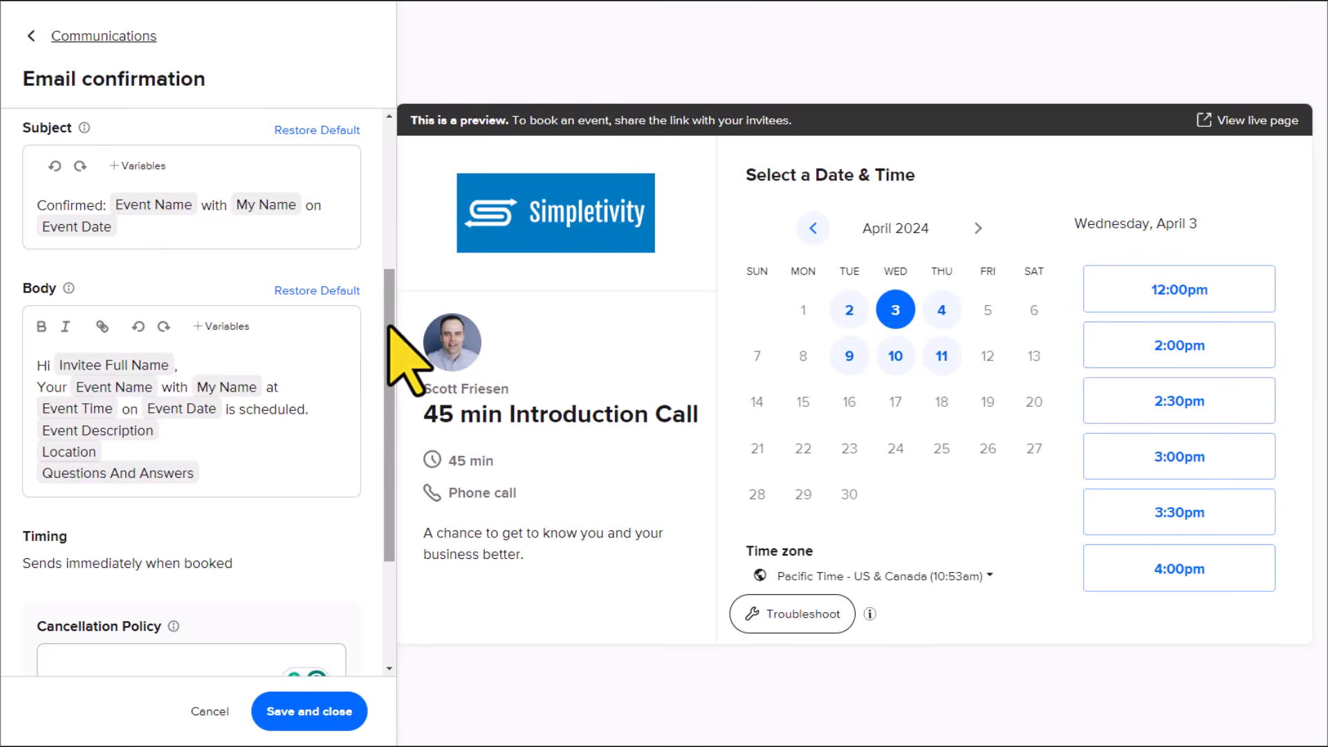
scroll(385, 331, down, 1)
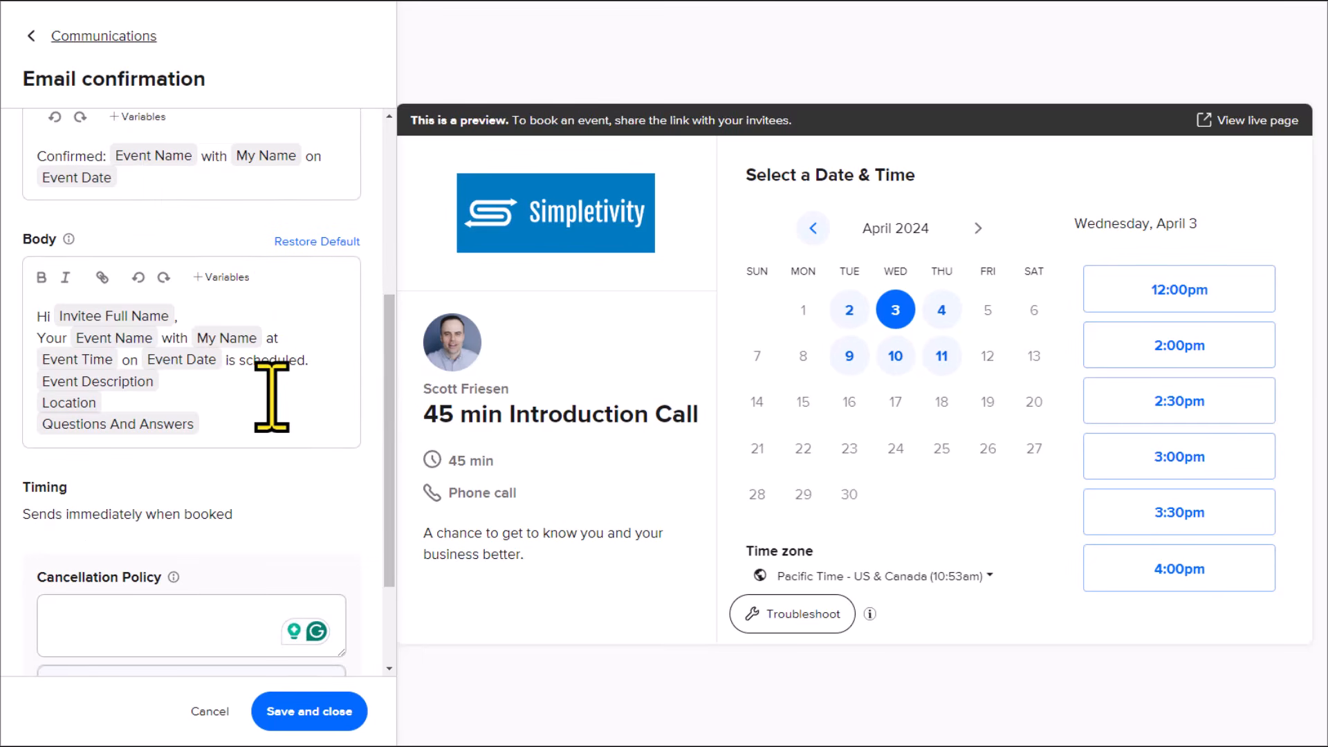
drag(385, 361, 386, 178)
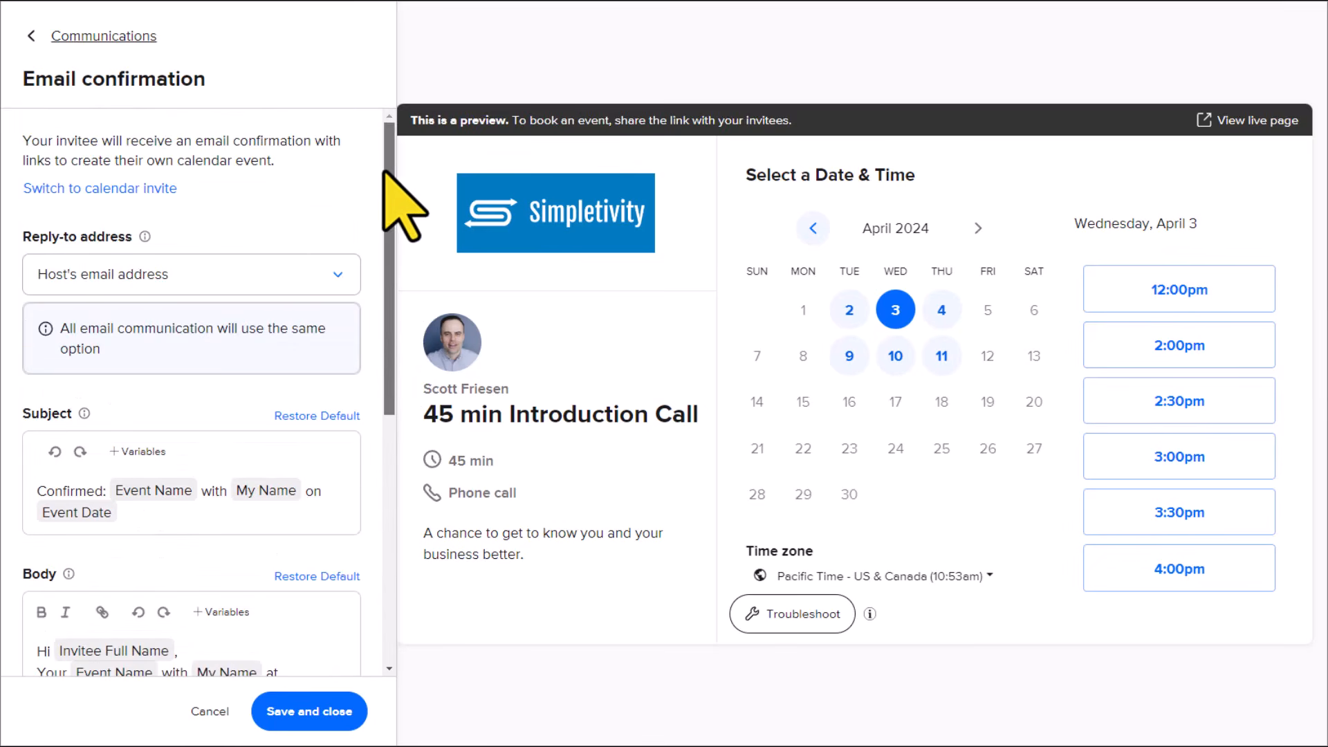
click(105, 189)
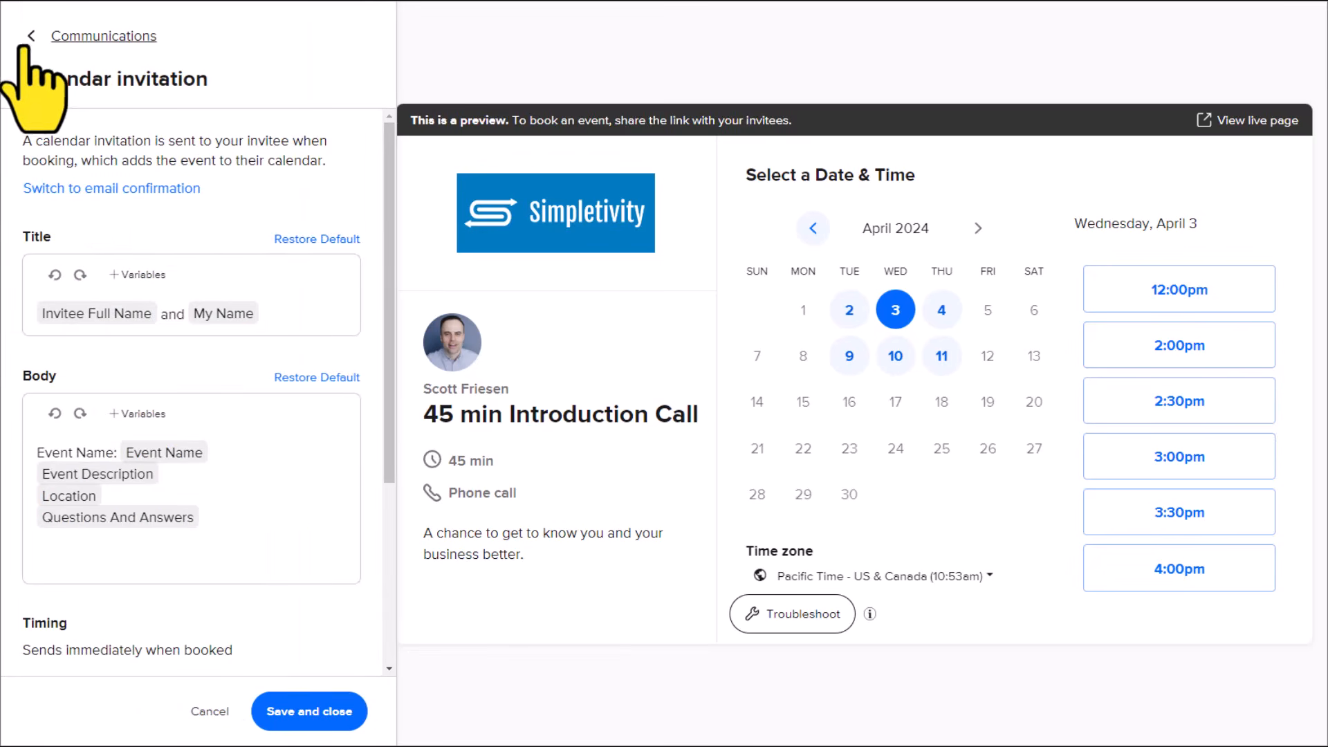
click(297, 715)
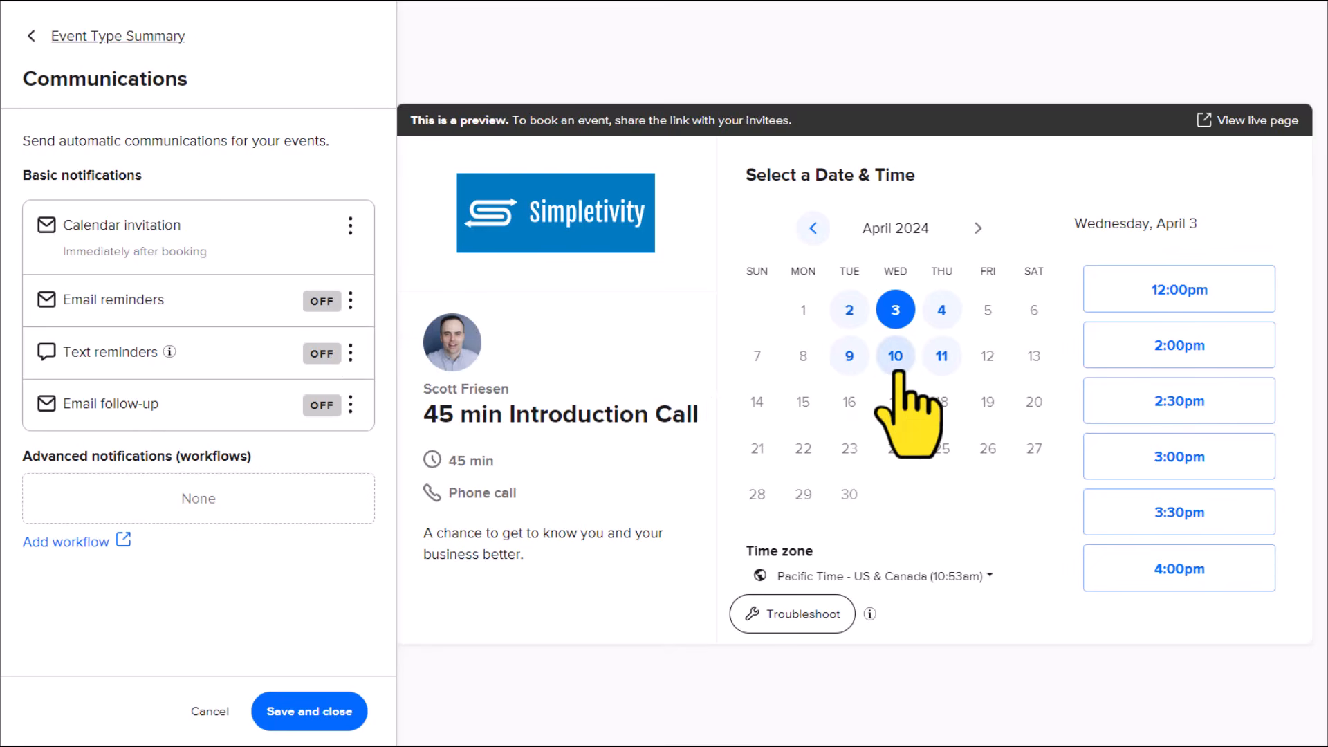
Step: Edit the email reminders and add a second reminder timed 2 hours before the event
click(351, 303)
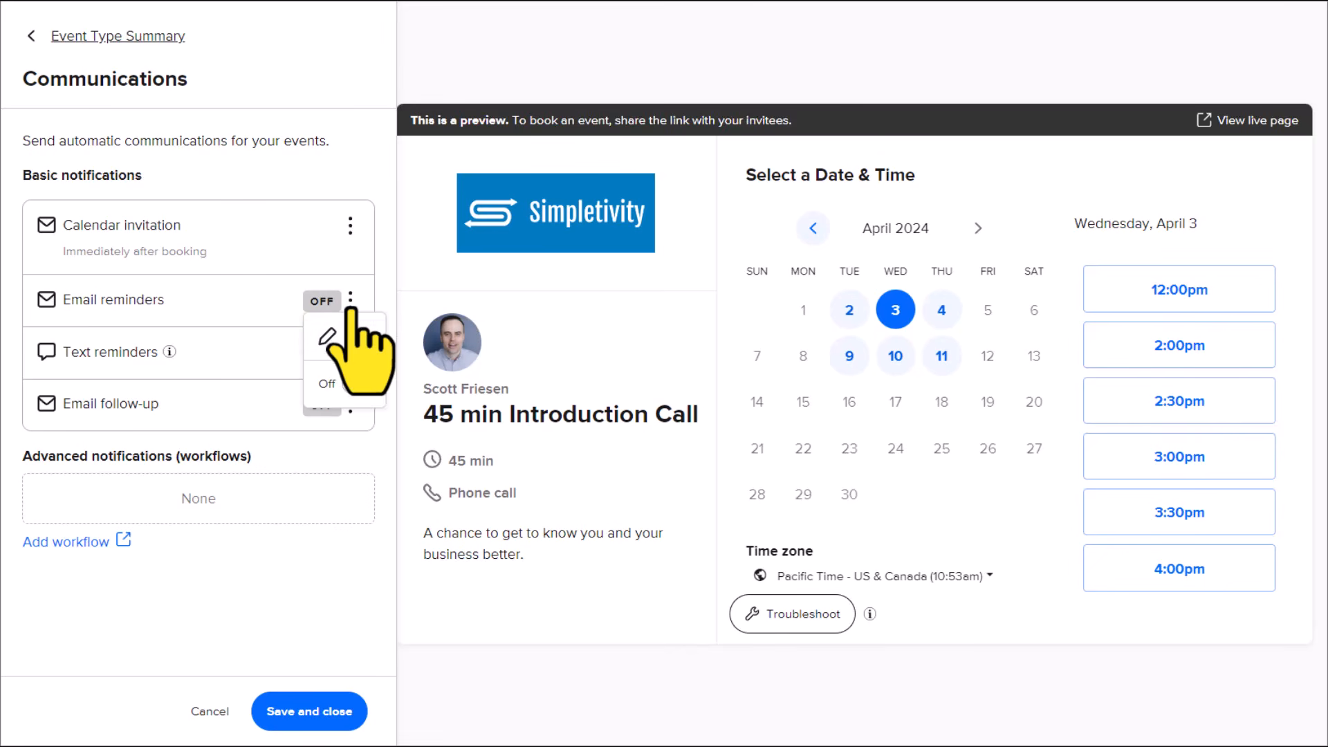
click(353, 339)
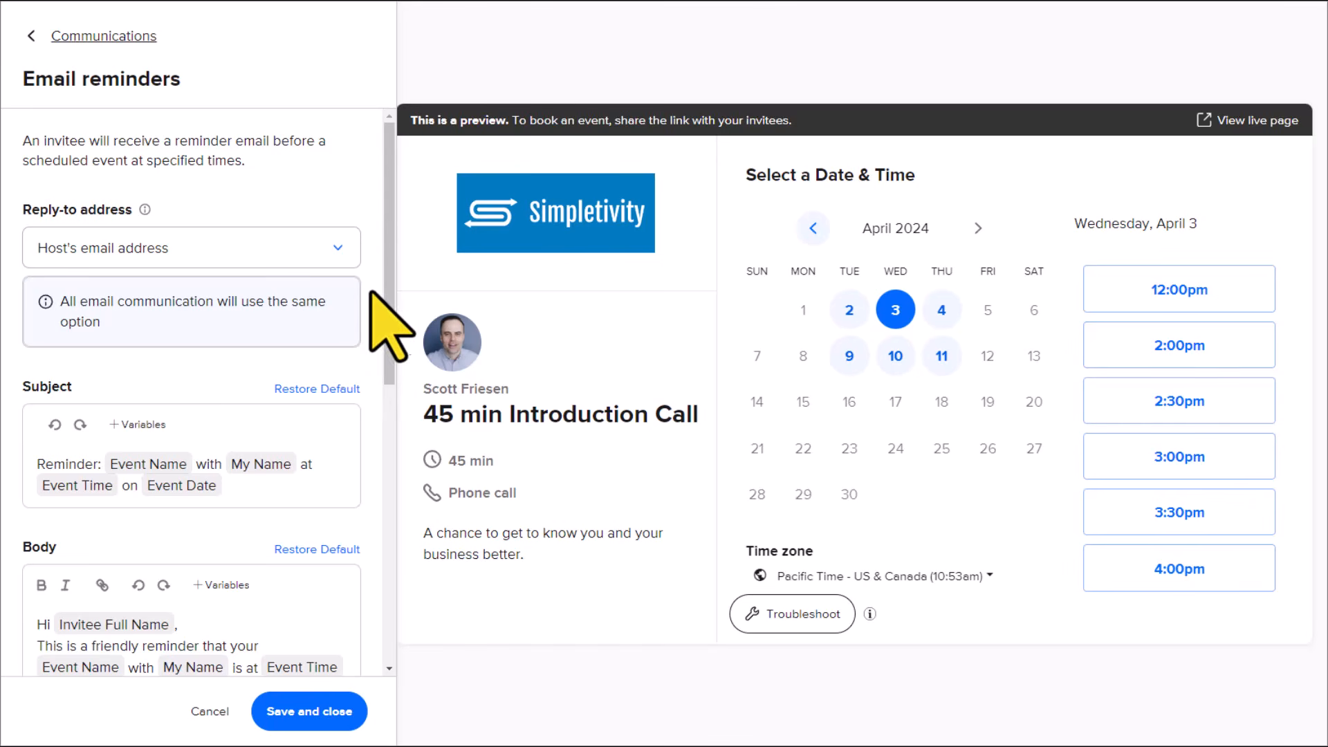
scroll(379, 312, down, 3)
drag(395, 370, 396, 375)
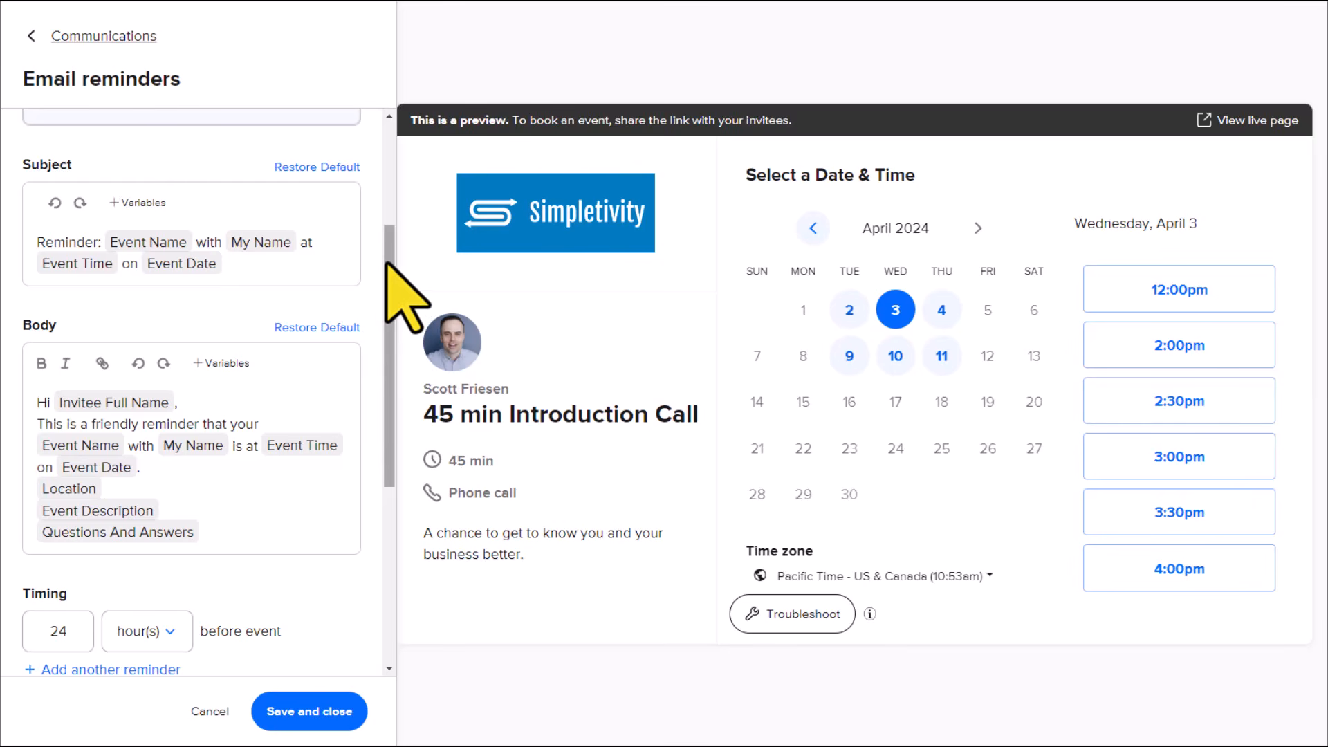
drag(387, 264, 388, 398)
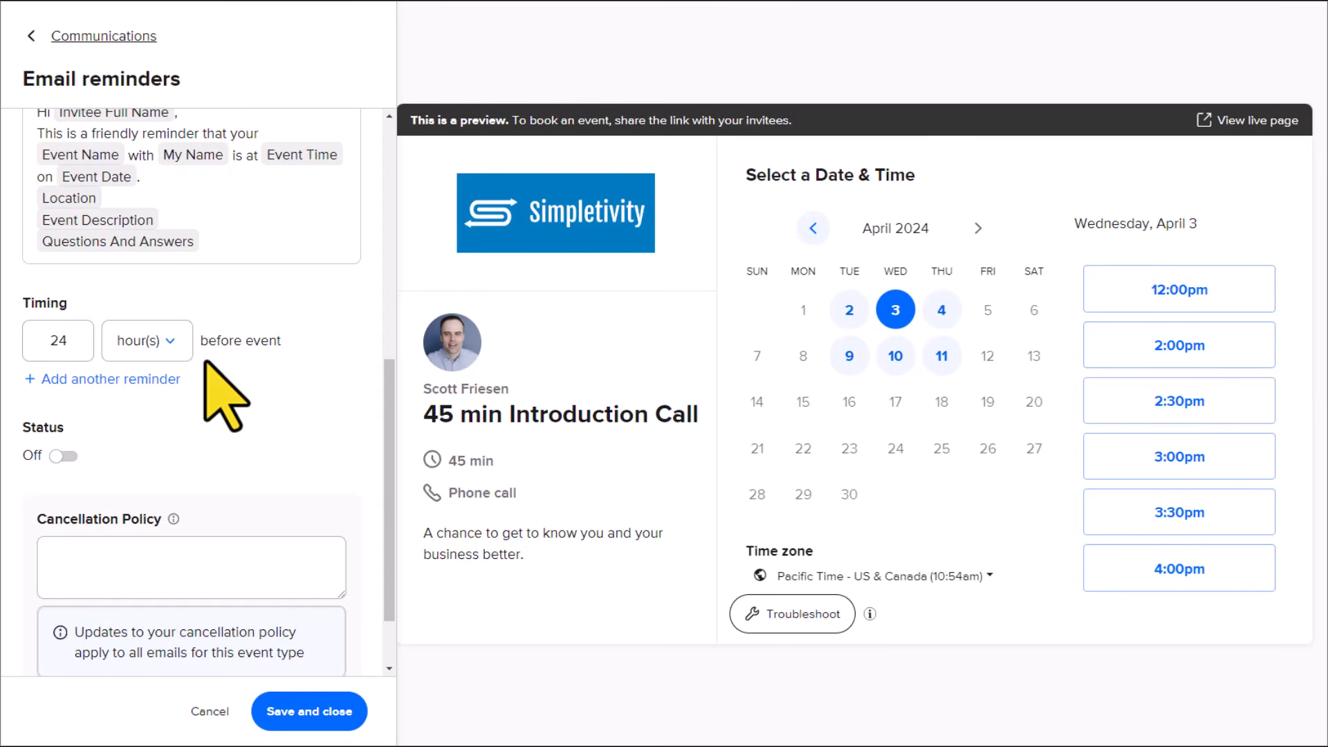
click(83, 379)
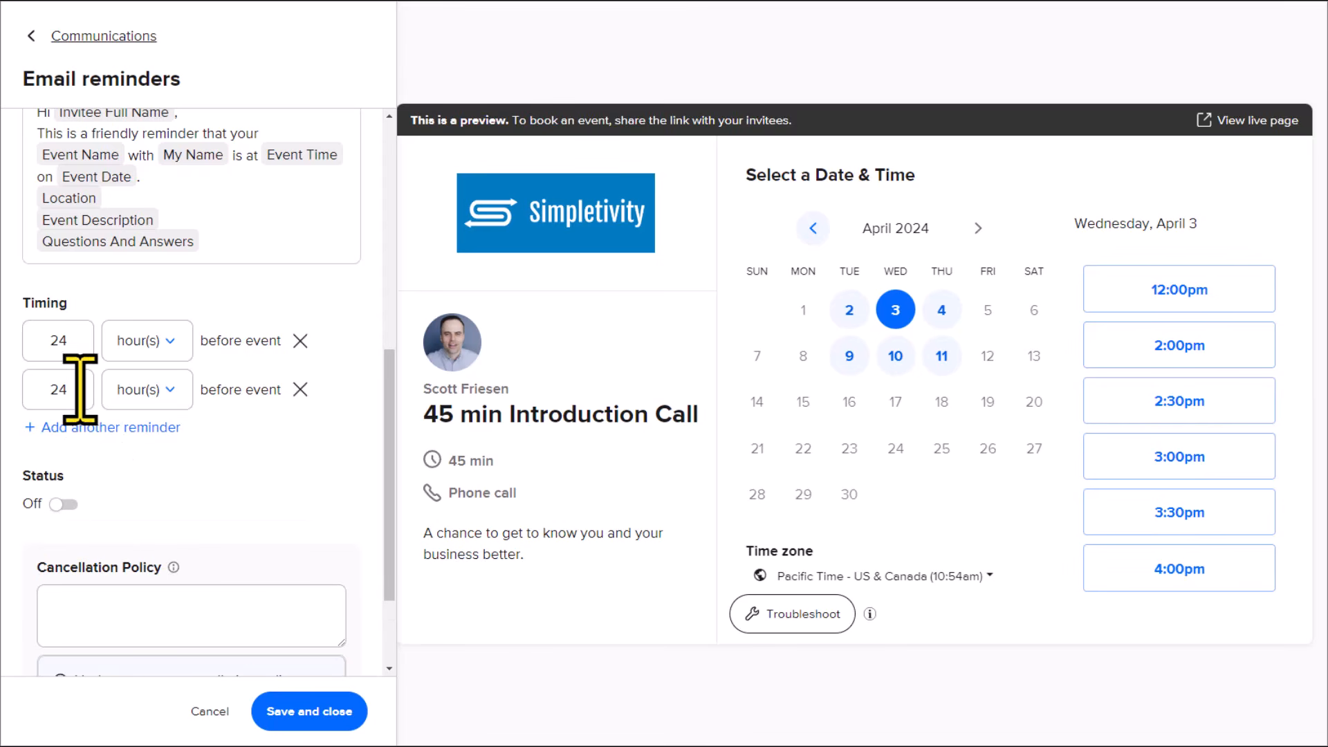
double_click(73, 391)
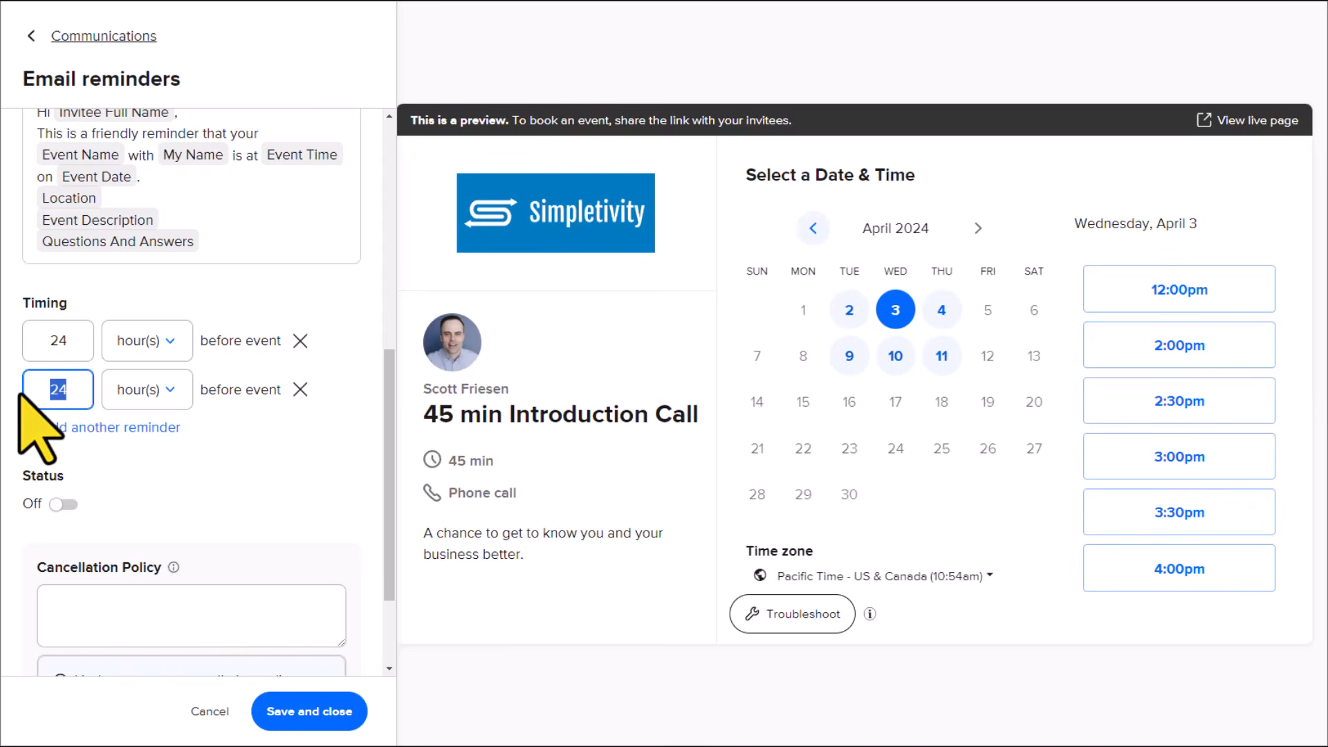
text(2)
click(294, 437)
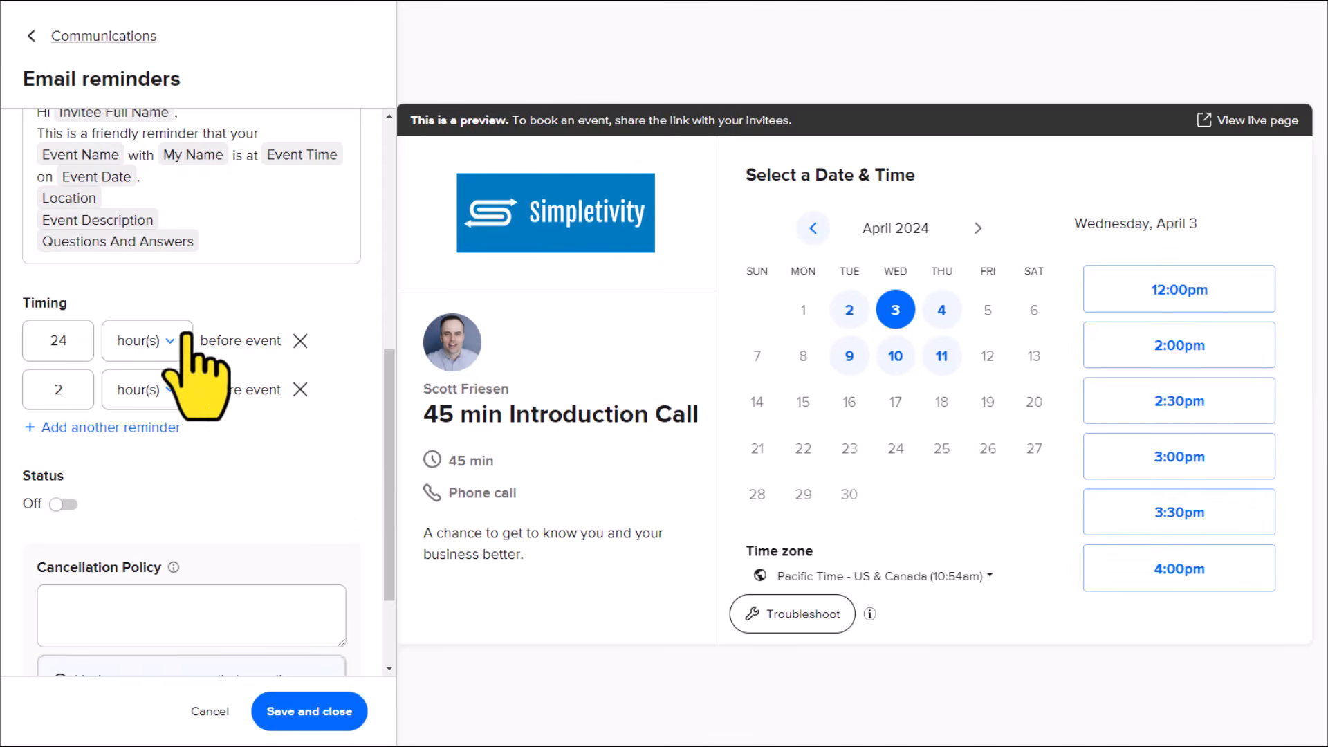
Step: Recheck the reminder email's subject and body, and set the email reminders' status to On and save them
scroll(373, 346, up, 2)
scroll(374, 332, up, 4)
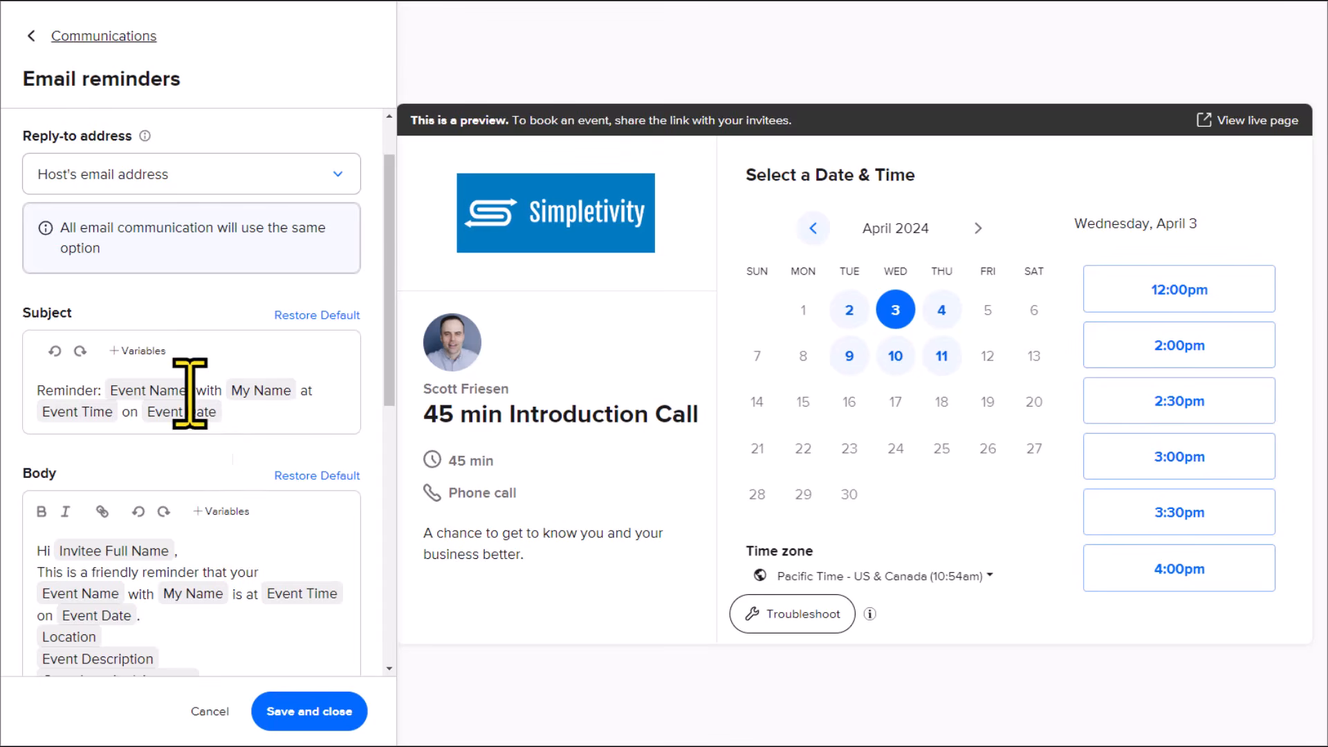
drag(387, 285, 390, 334)
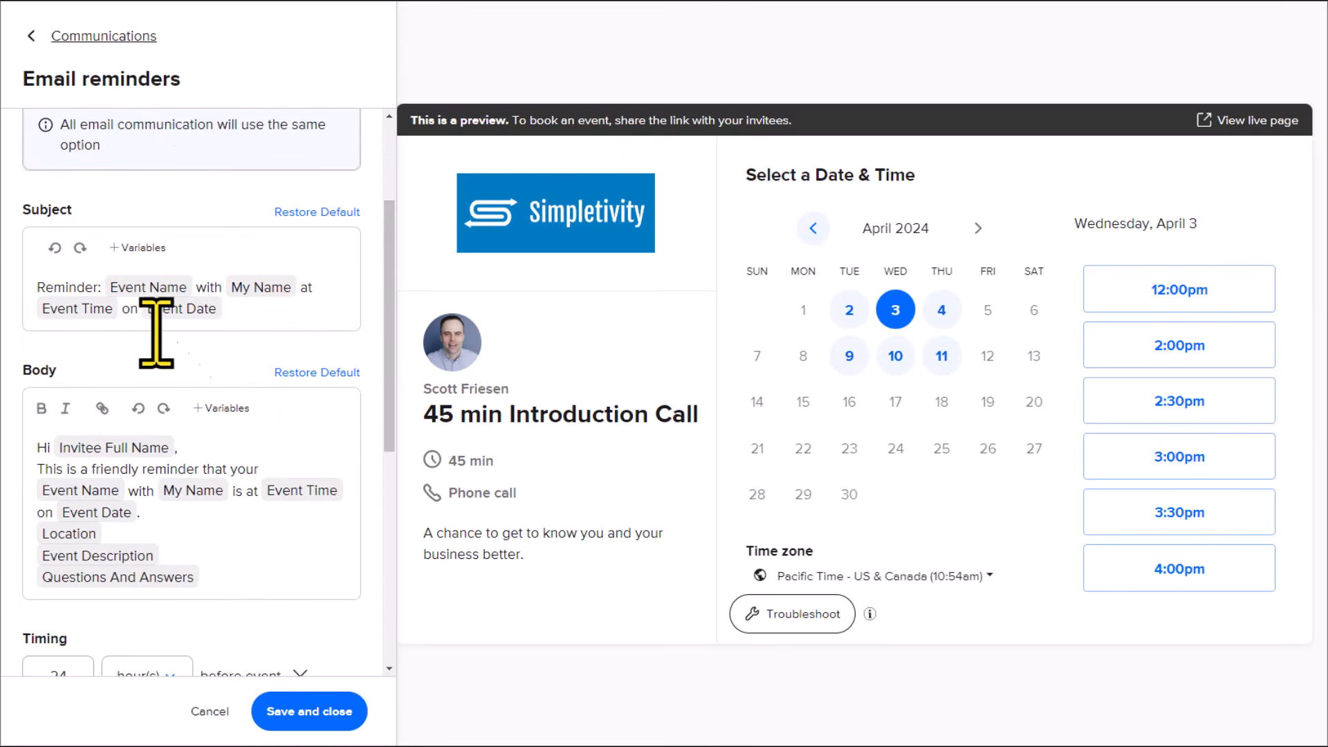
drag(388, 325, 403, 467)
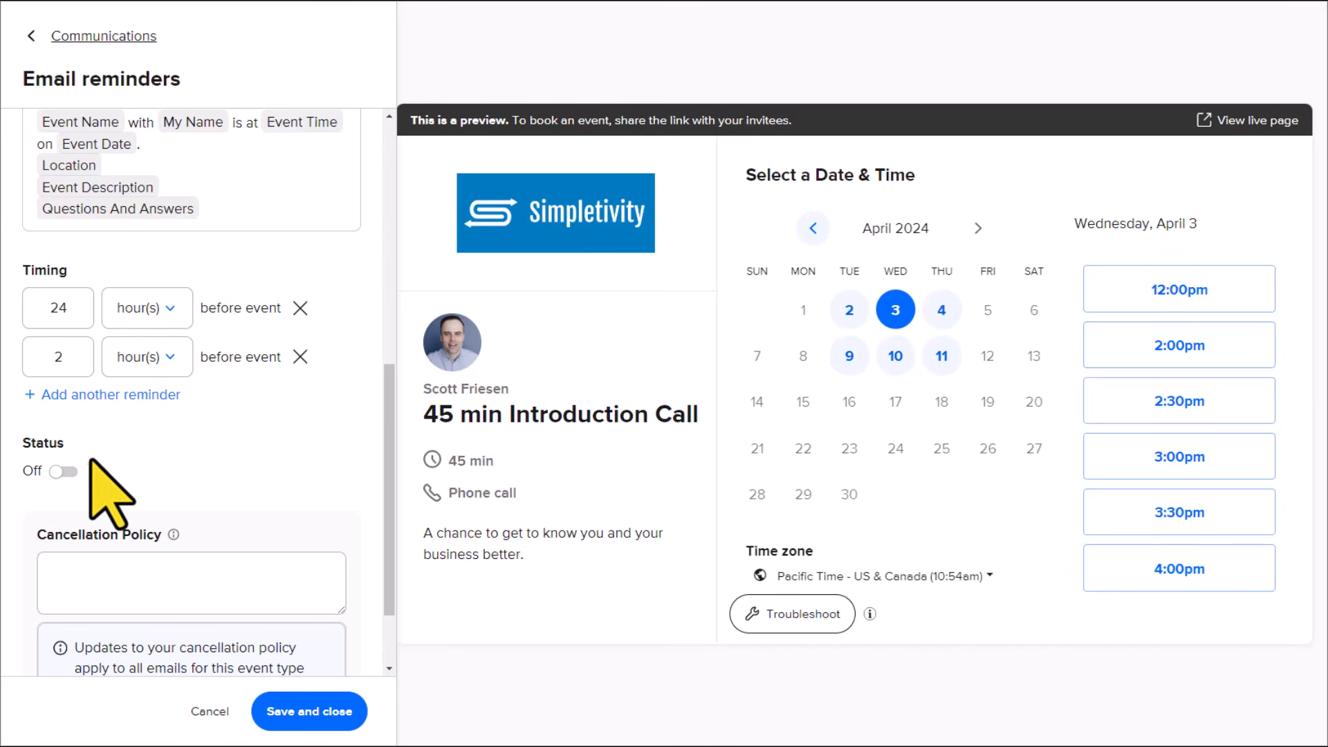
click(70, 473)
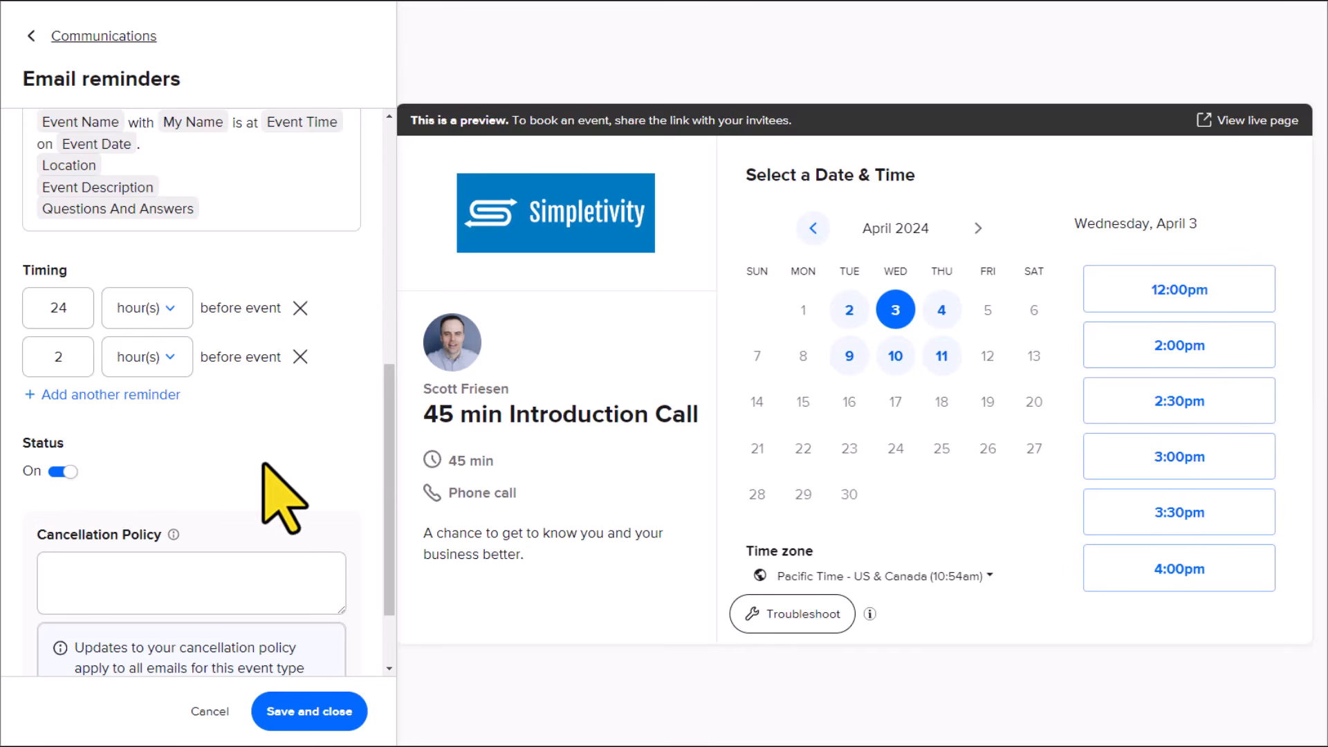
scroll(267, 480, down, 2)
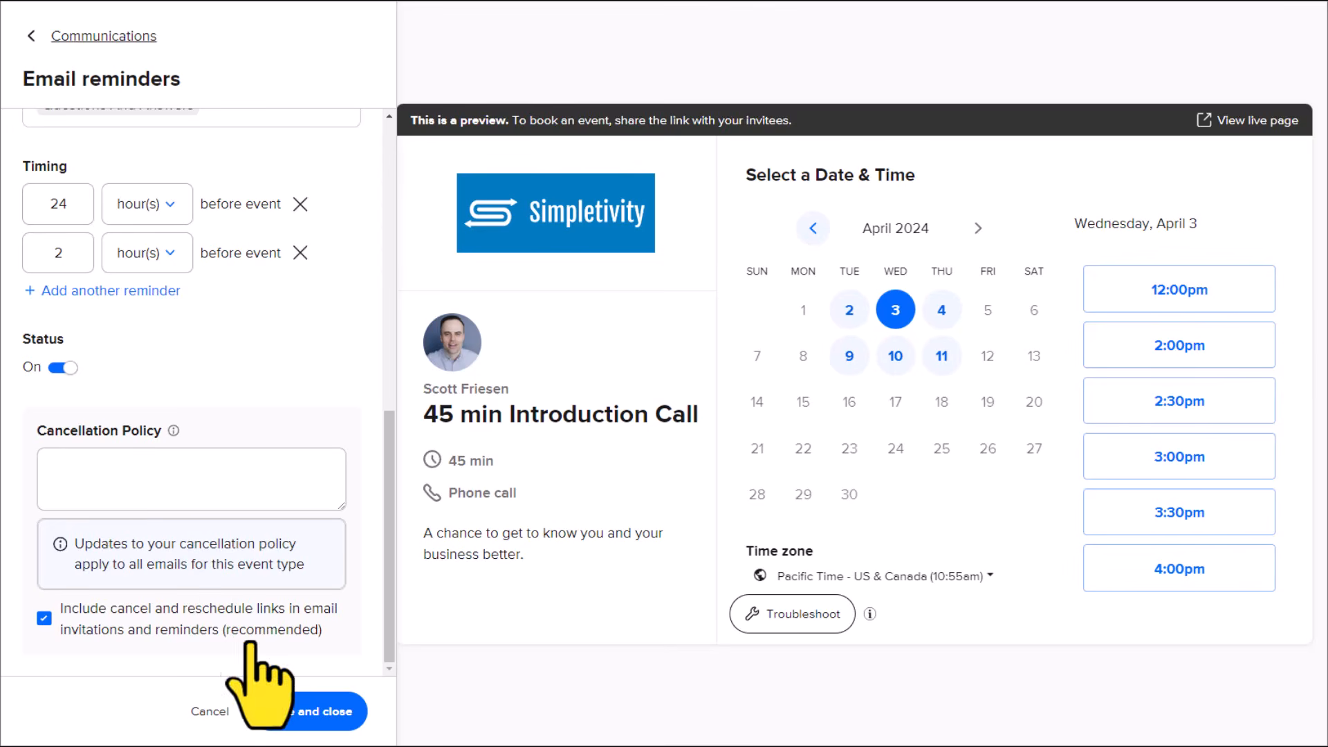
click(297, 712)
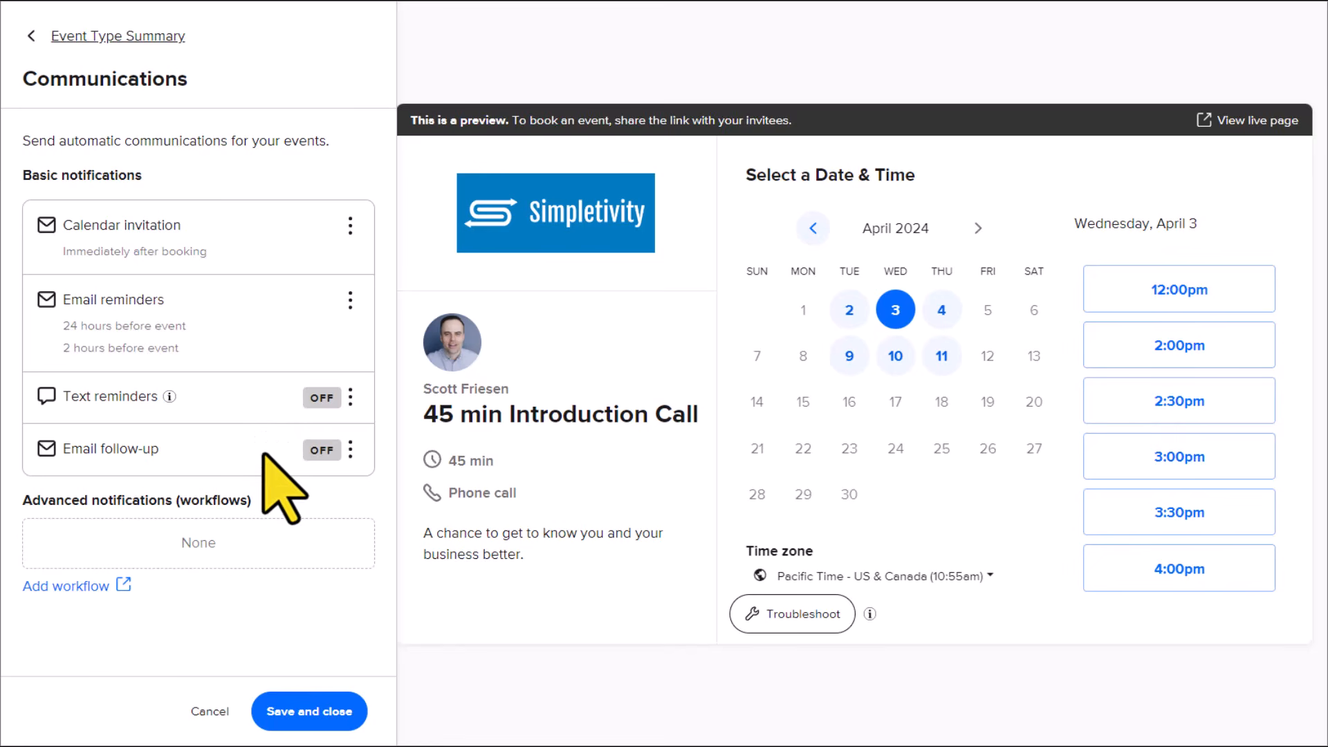
Step: Open the email follow-up for editing and review its reply-to address, subject, body and timing
click(351, 448)
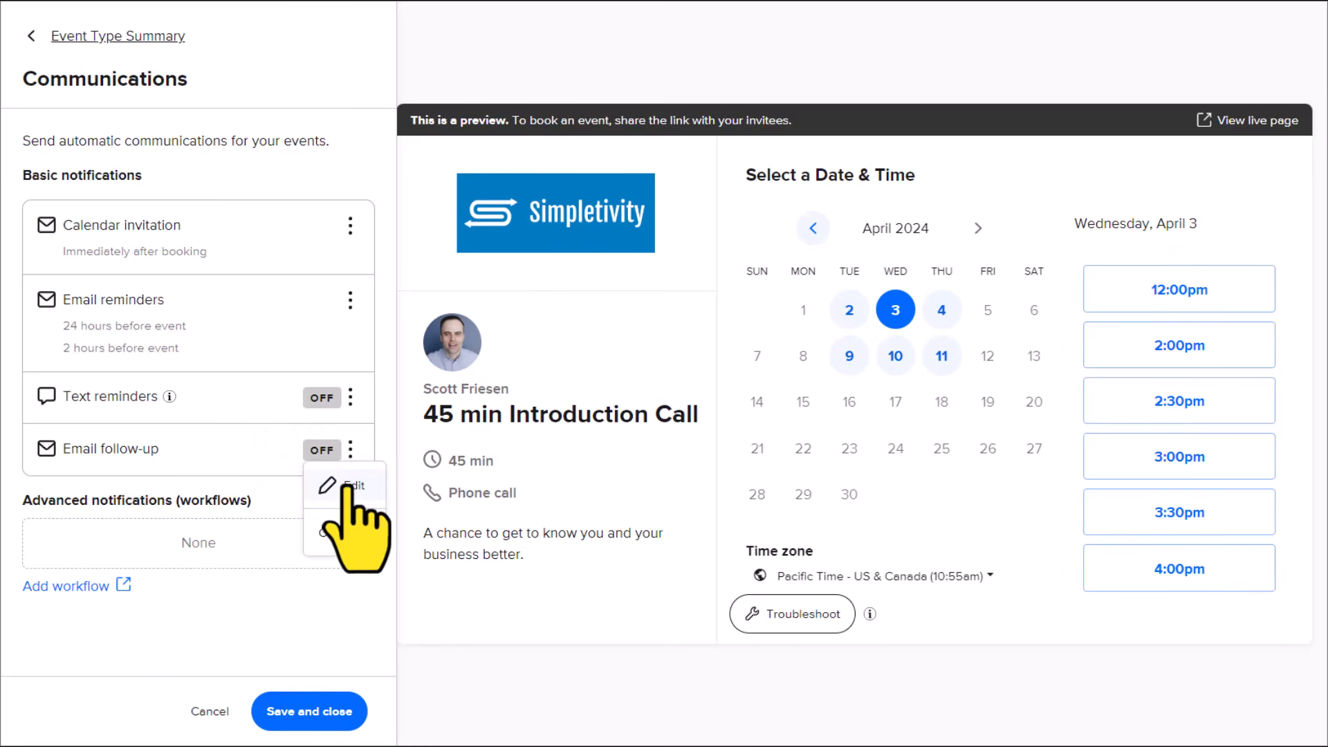
click(347, 486)
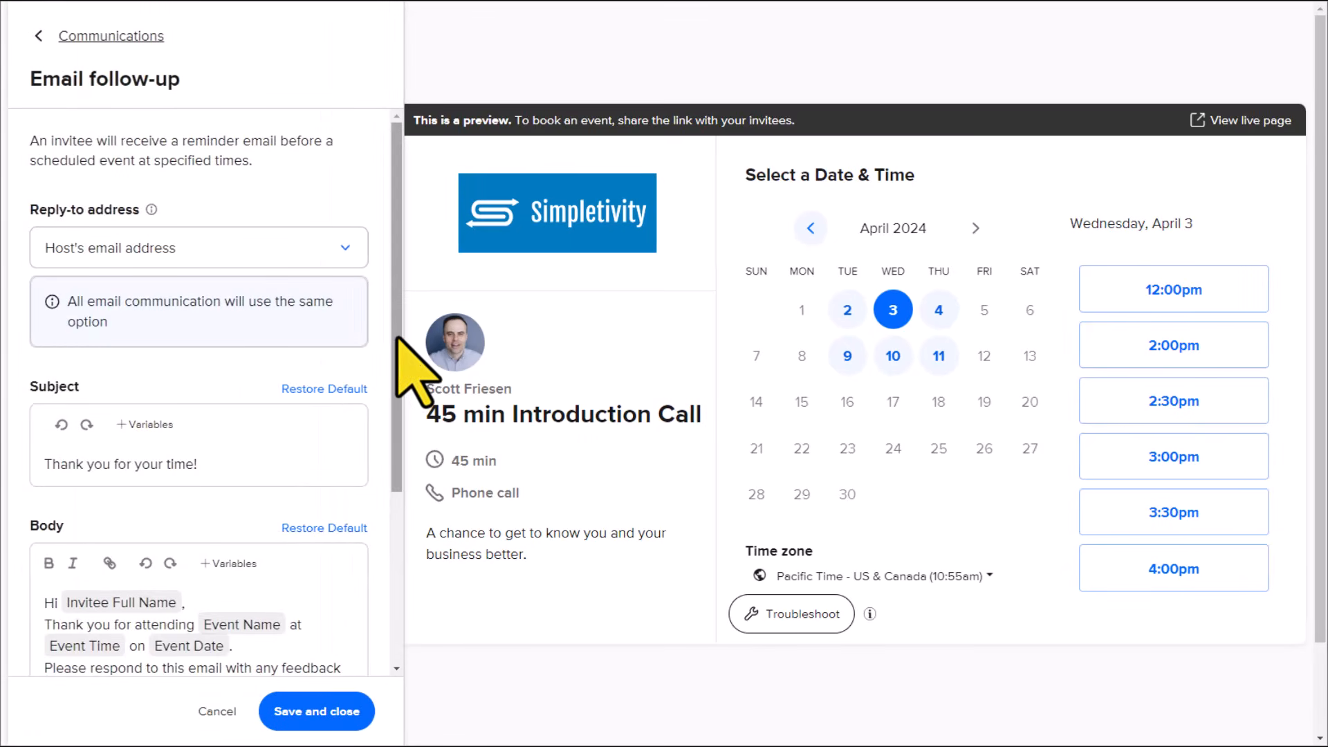
drag(399, 336, 398, 470)
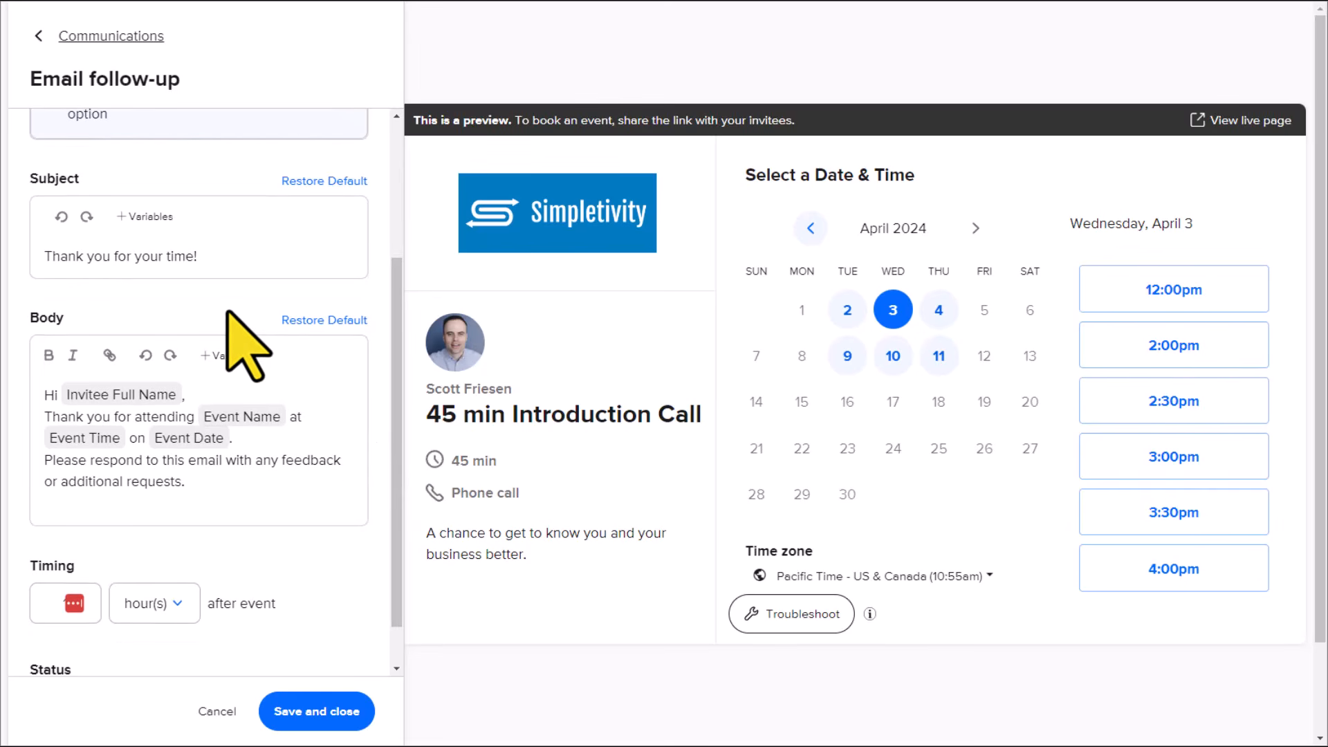
drag(396, 407, 394, 296)
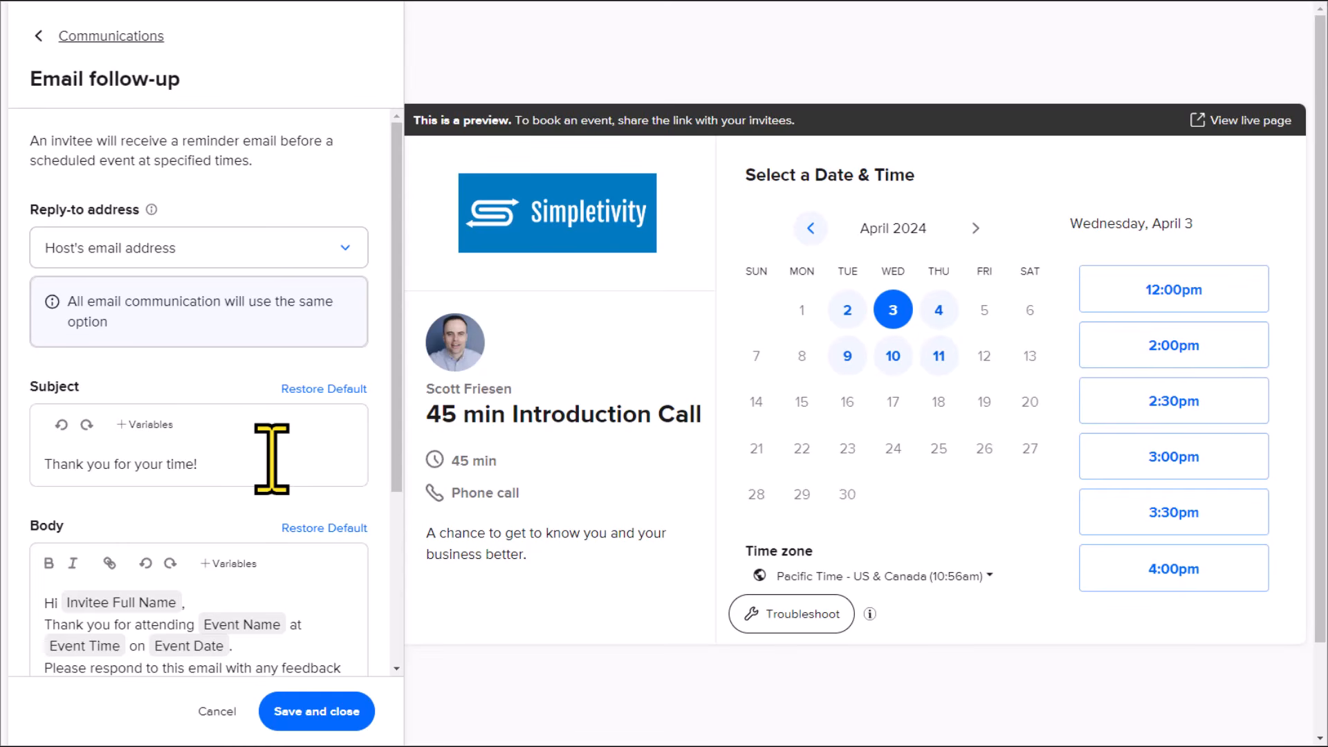
scroll(271, 458, down, 4)
scroll(271, 458, up, 4)
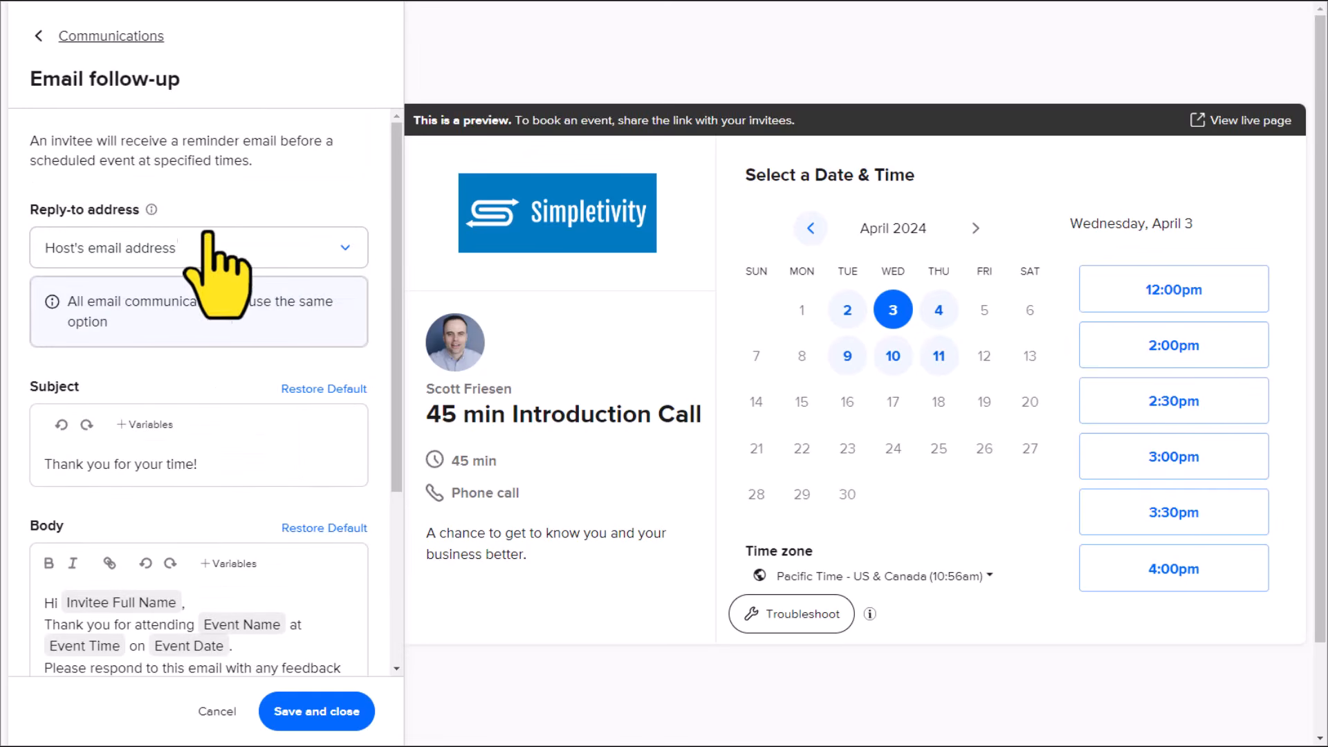
Step: Leave the email follow-up without editing it and save the communications settings to return to the event type summary
click(39, 36)
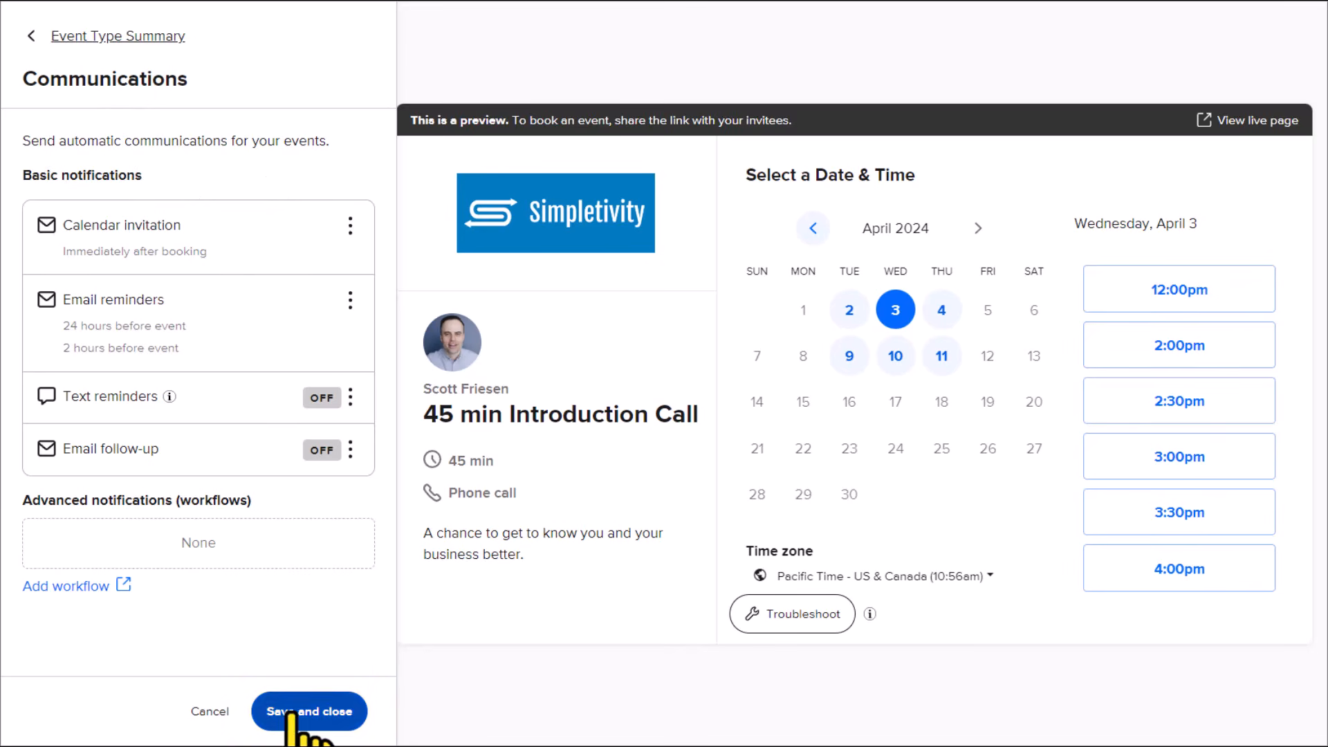
click(328, 716)
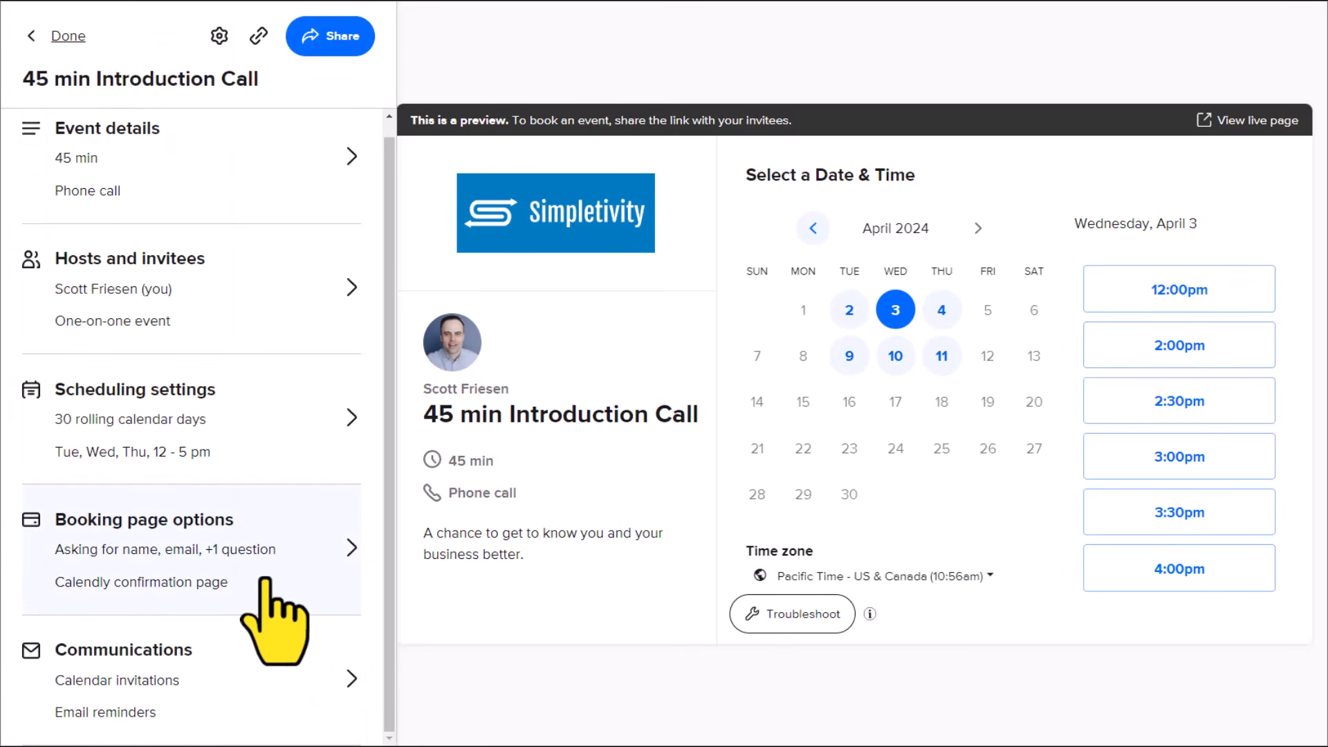
scroll(265, 581, up, 1)
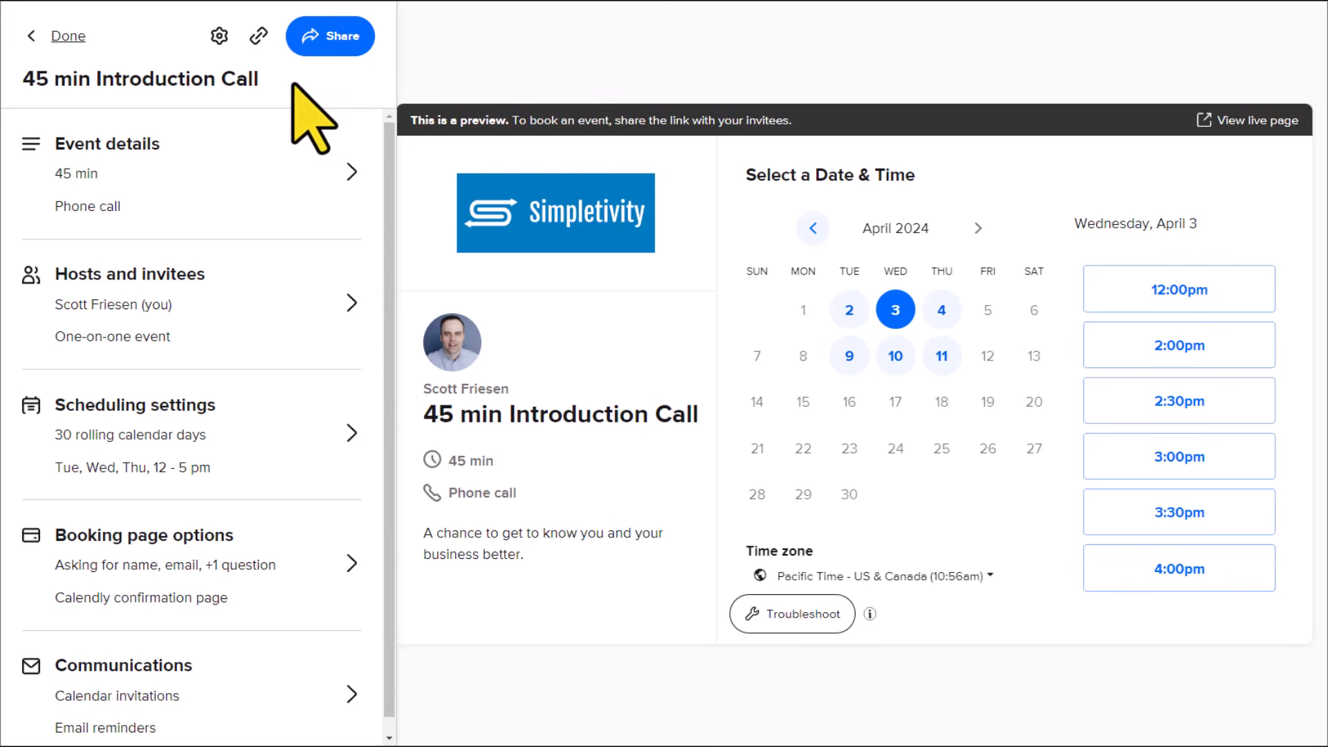
Step: Copy the event's booking link and check the live booking page's available dates for April 2024
click(260, 36)
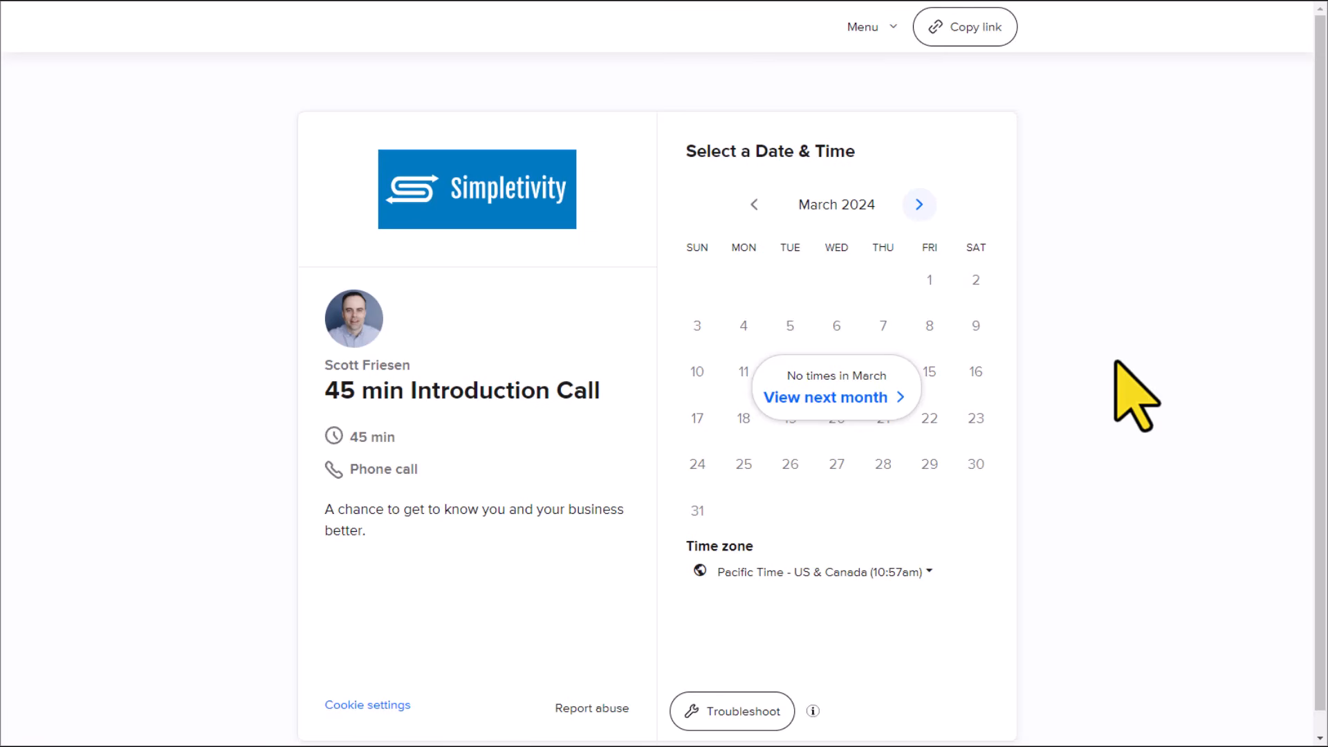
click(918, 204)
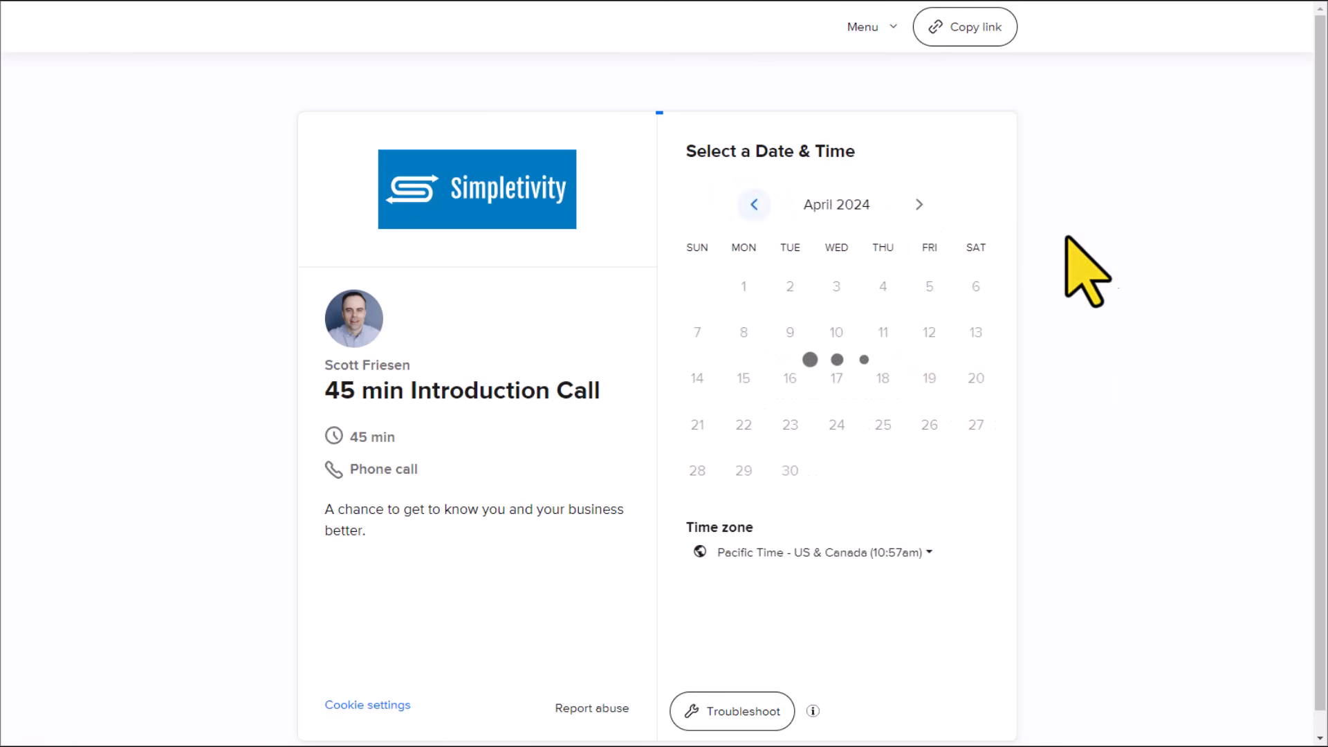
click(888, 331)
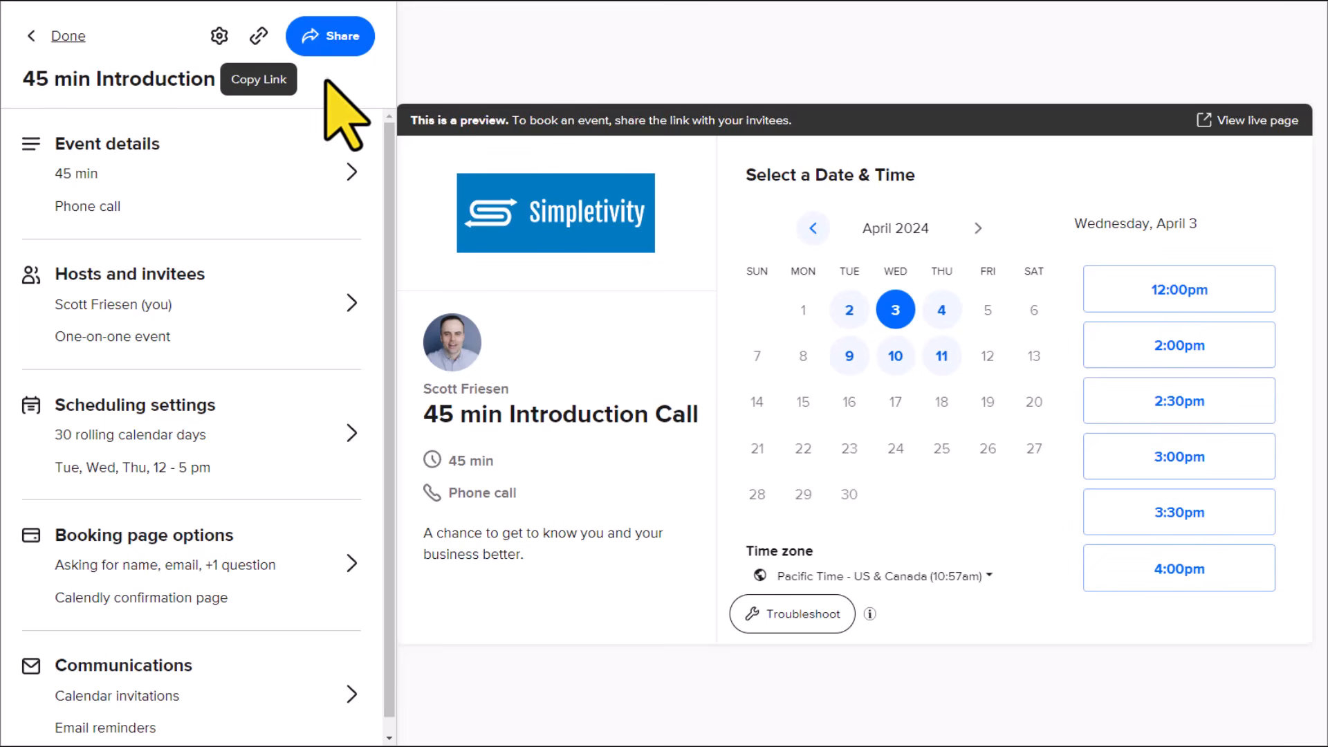
Step: Open the sharing options for the 45 min Introduction Call and copy its scheduling link
click(334, 36)
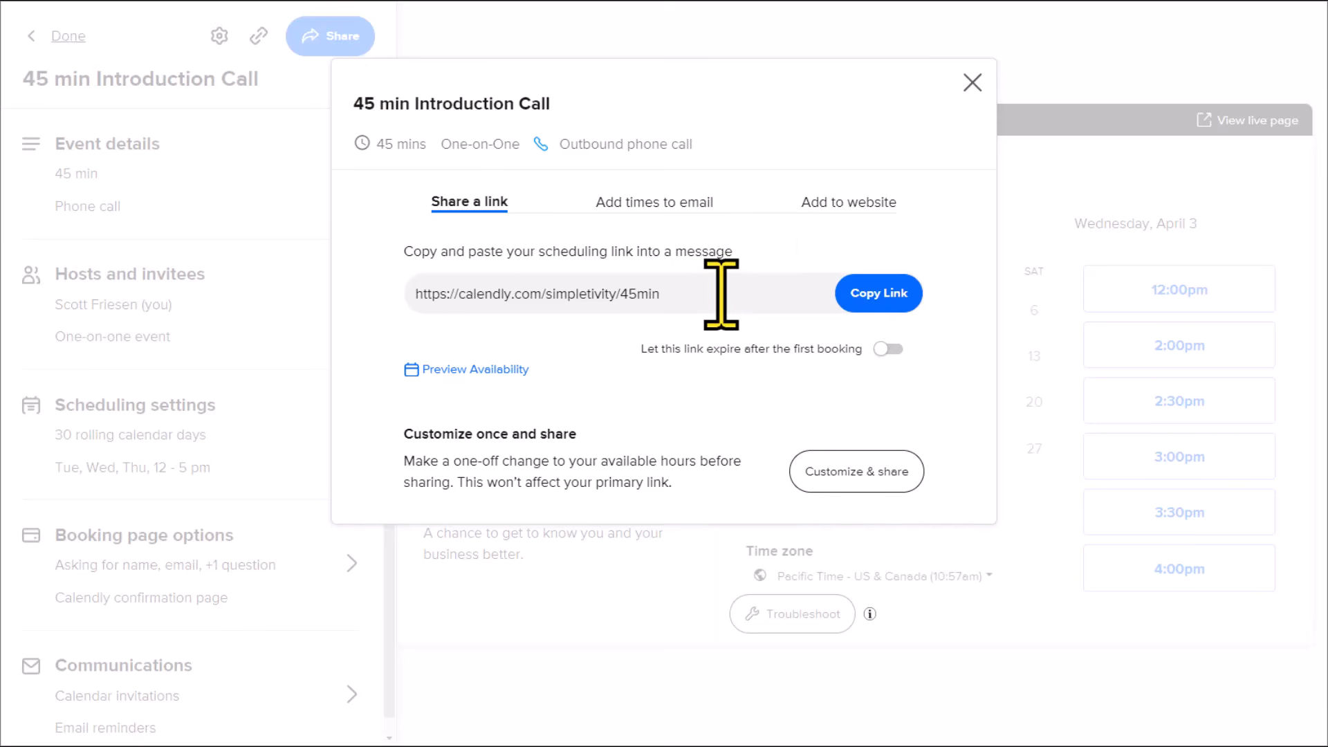
click(873, 303)
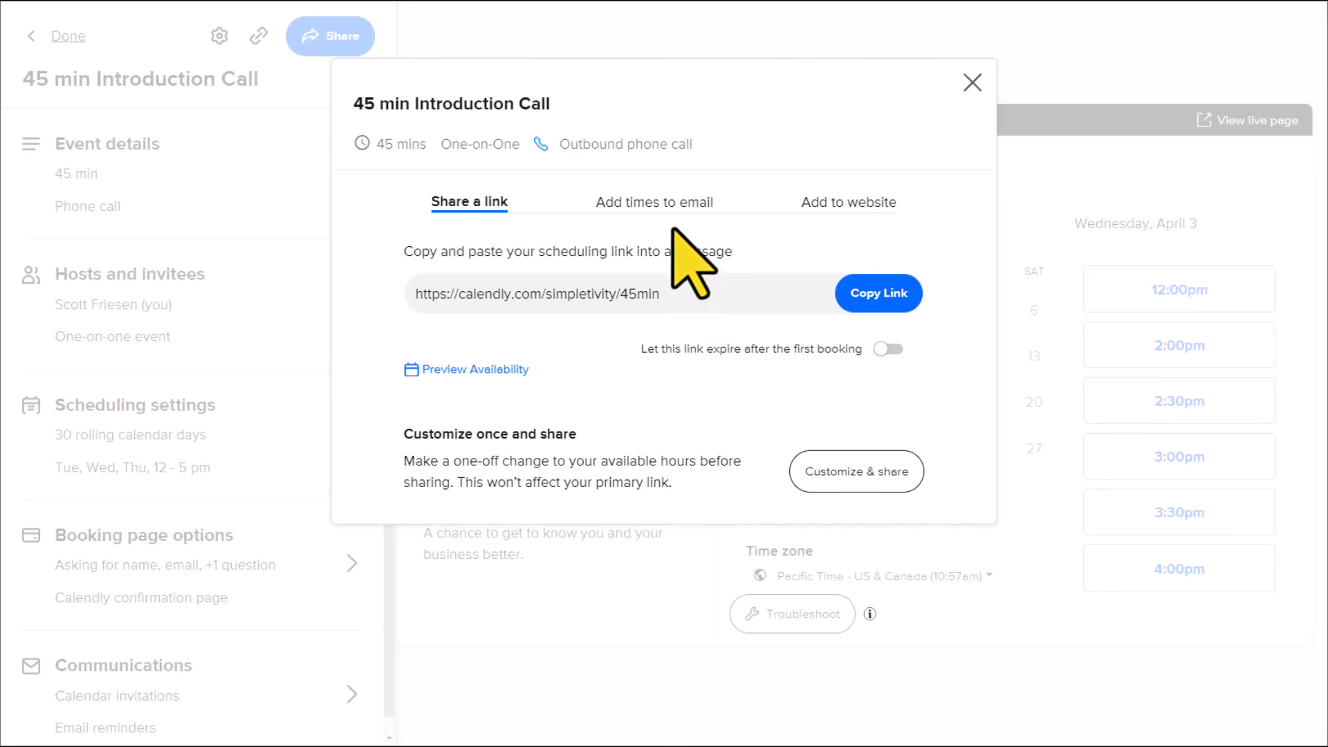
Step: Try adding times to an email, selecting 2:00pm and 3:00pm on Wednesday, April 3
click(664, 202)
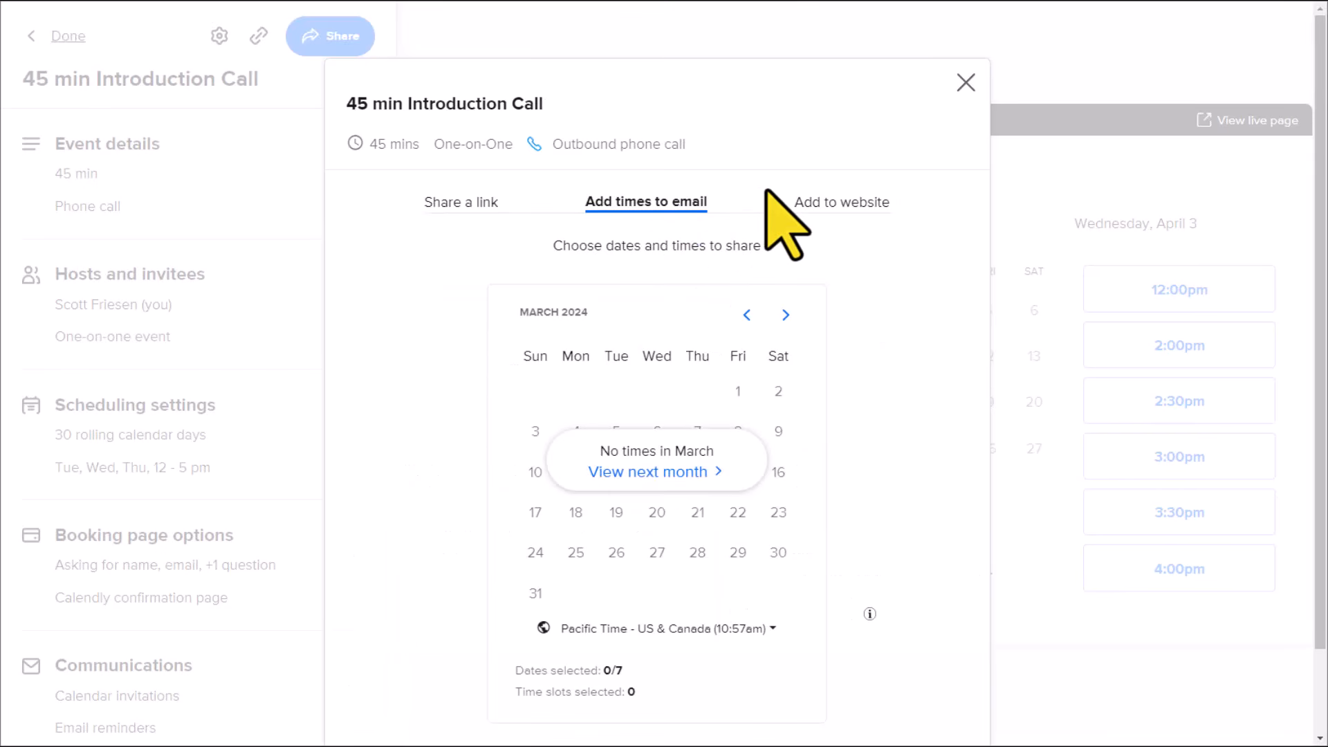
click(786, 316)
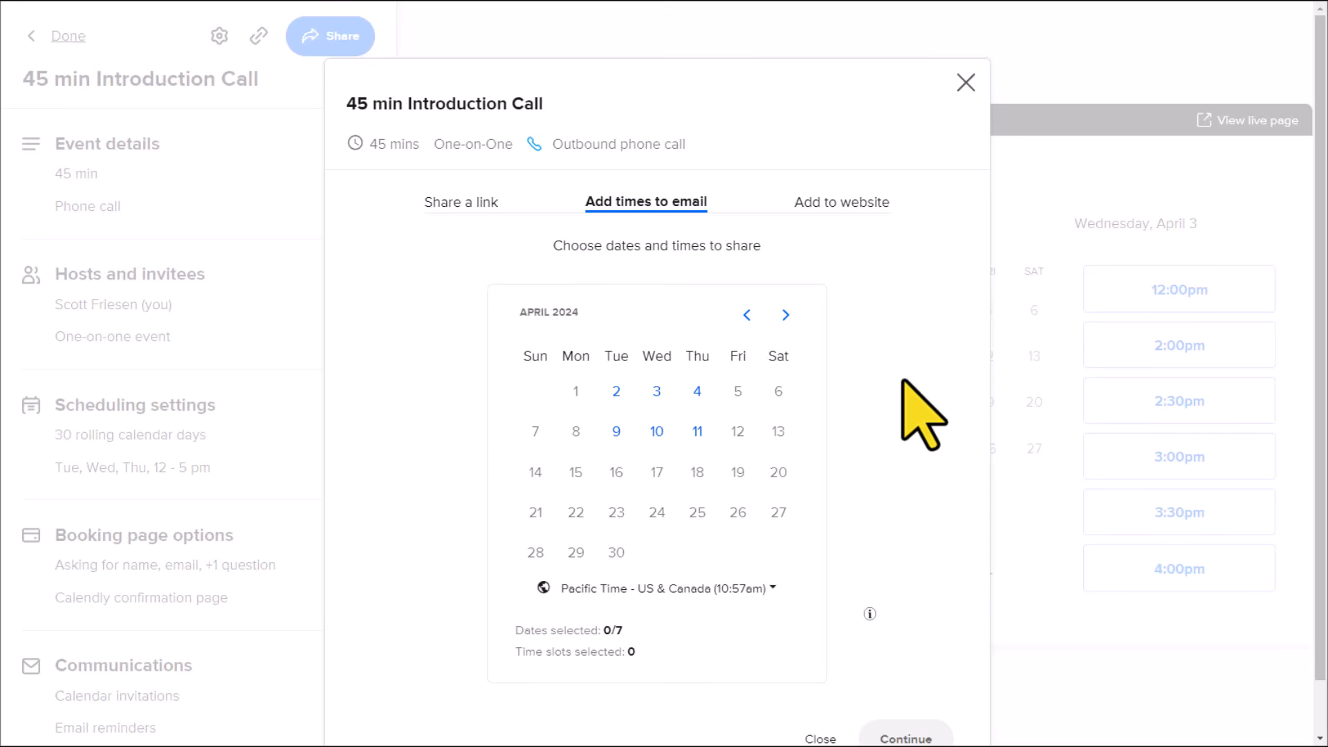
click(656, 392)
click(837, 412)
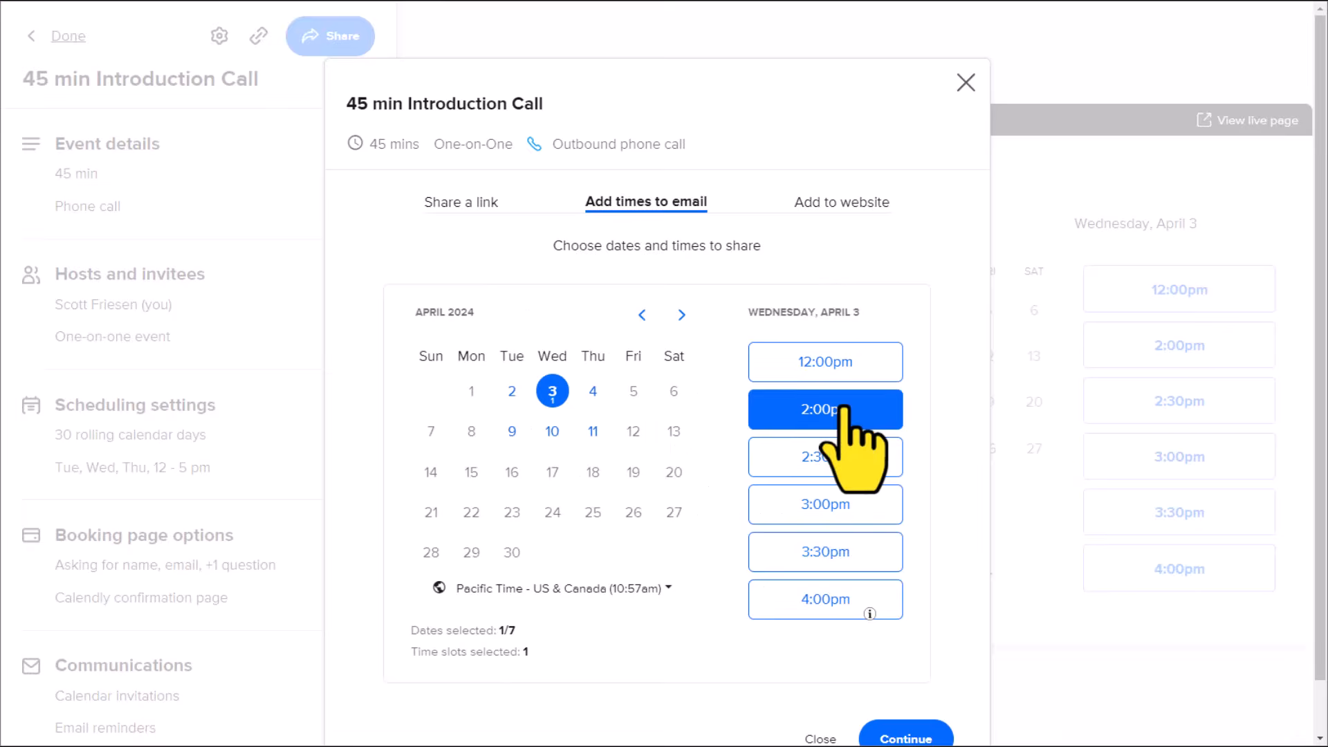
click(833, 509)
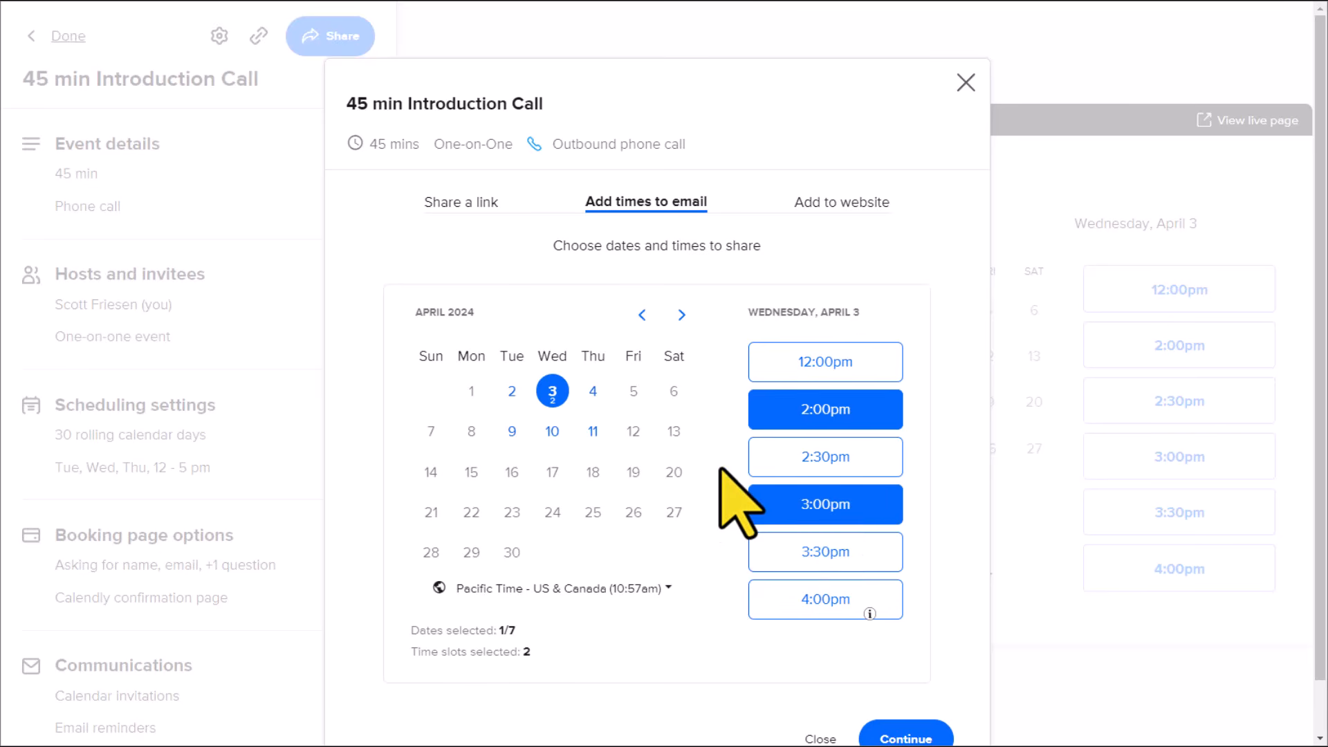
Step: Look at the options for adding the event to a website and close the sharing dialog
click(852, 203)
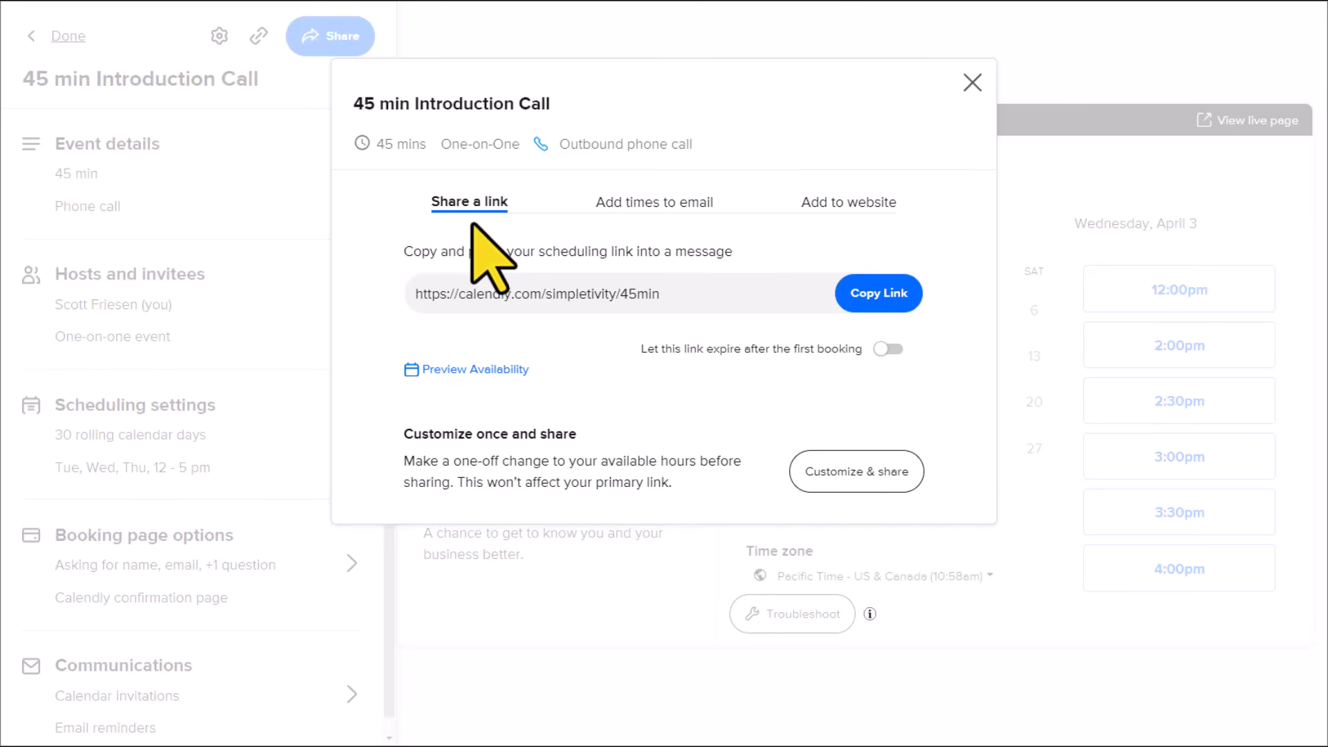
click(972, 84)
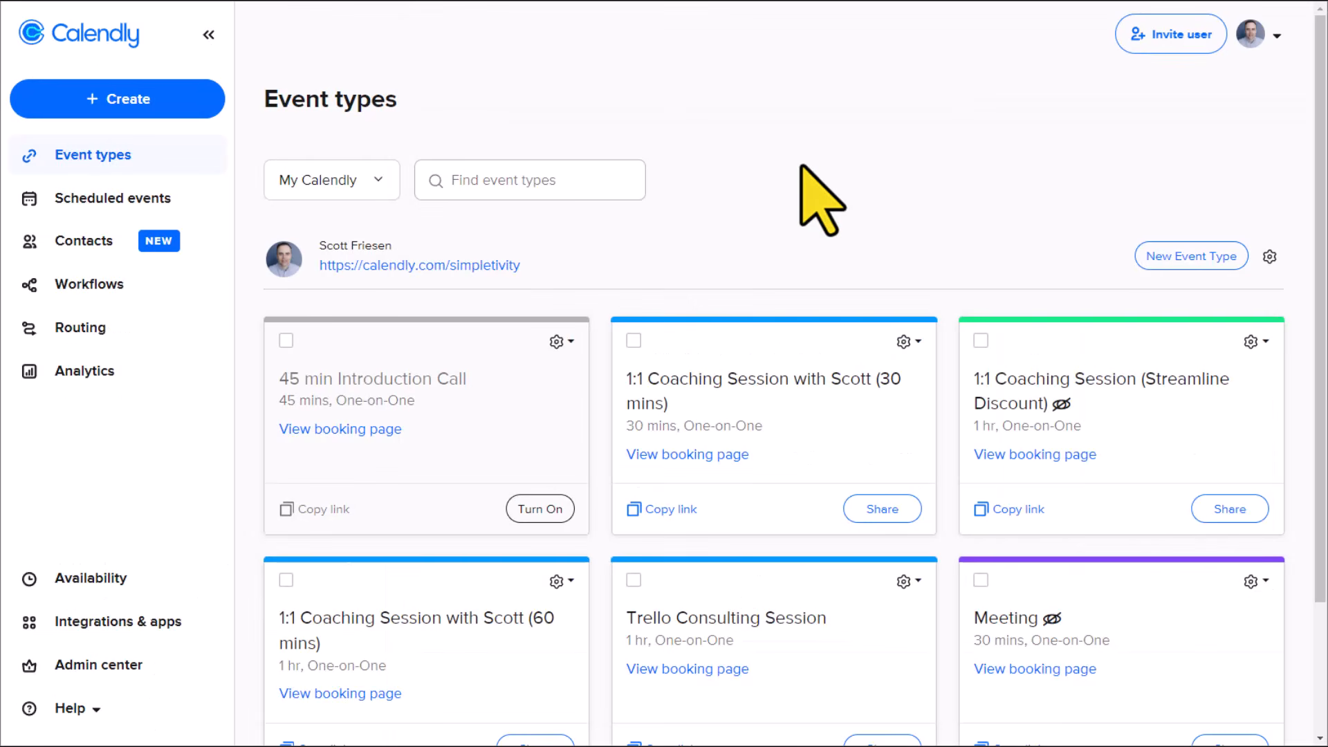